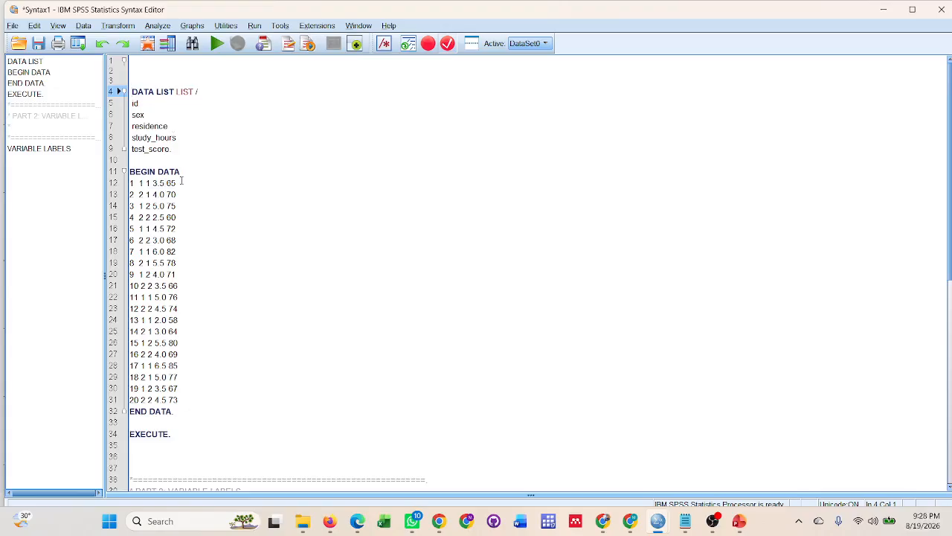
- Run the syntax block from DATA LIST through END DATA and its EXECUTE command to create the dataset
scroll(181, 180, "down", 3)
scroll(148, 94, "up", 1)
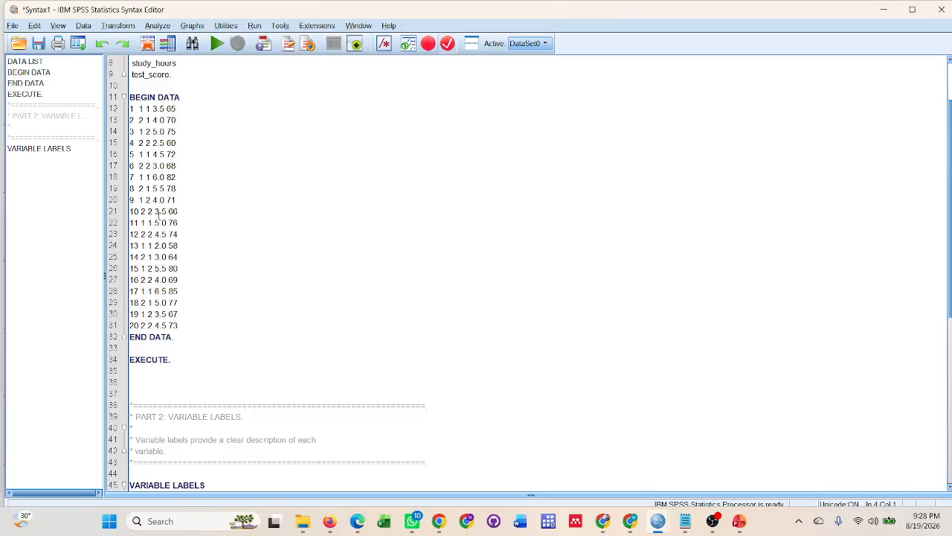
scroll(156, 320, "down", 1)
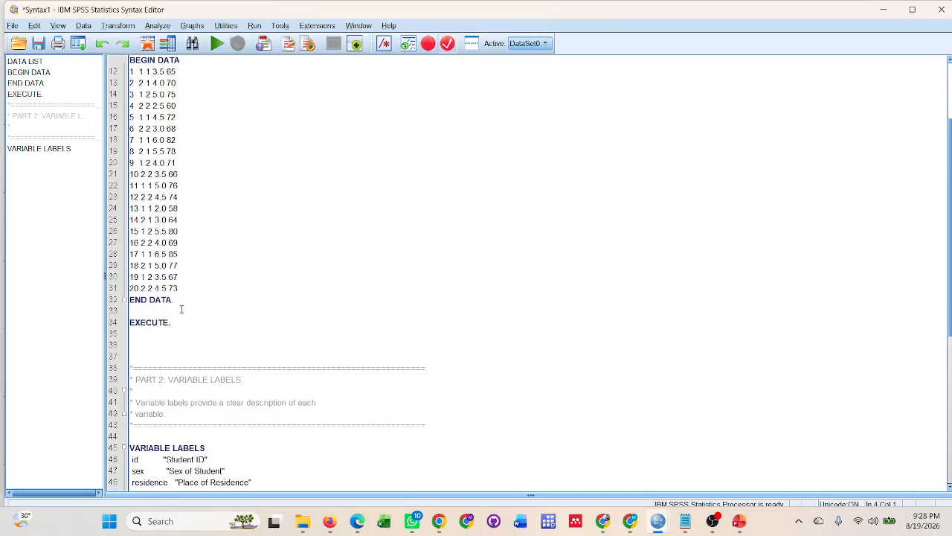
scroll(185, 300, "down", 2)
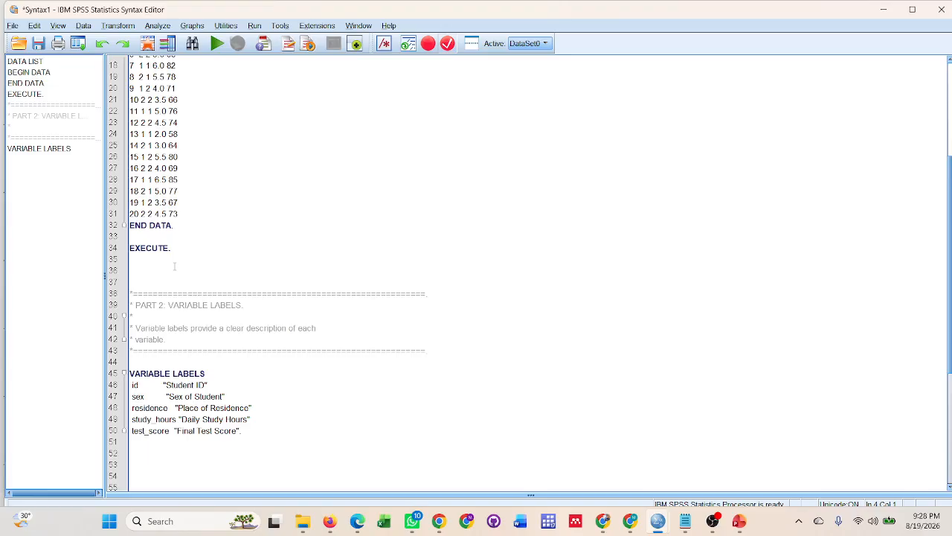
scroll(174, 265, "up", 6)
left_click_drag(131, 91, 179, 285)
scroll(183, 189, "down", 4)
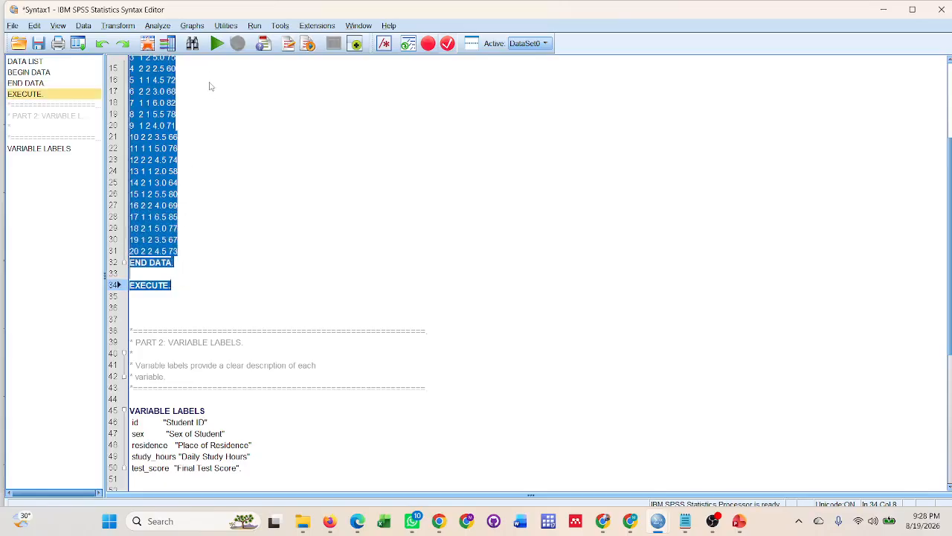
left_click(217, 43)
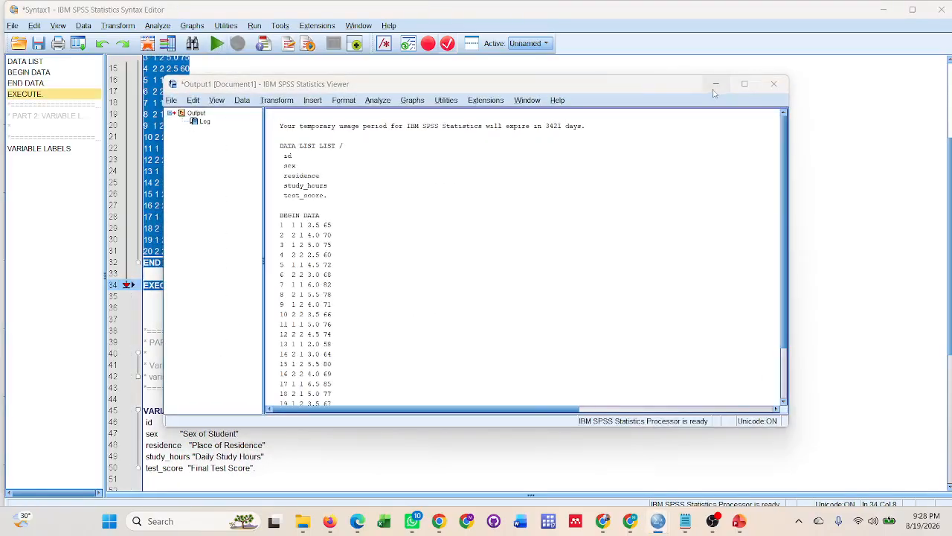
- Maximize the output window and view the Untitled2 dataset in the Data Editor
left_click(737, 84)
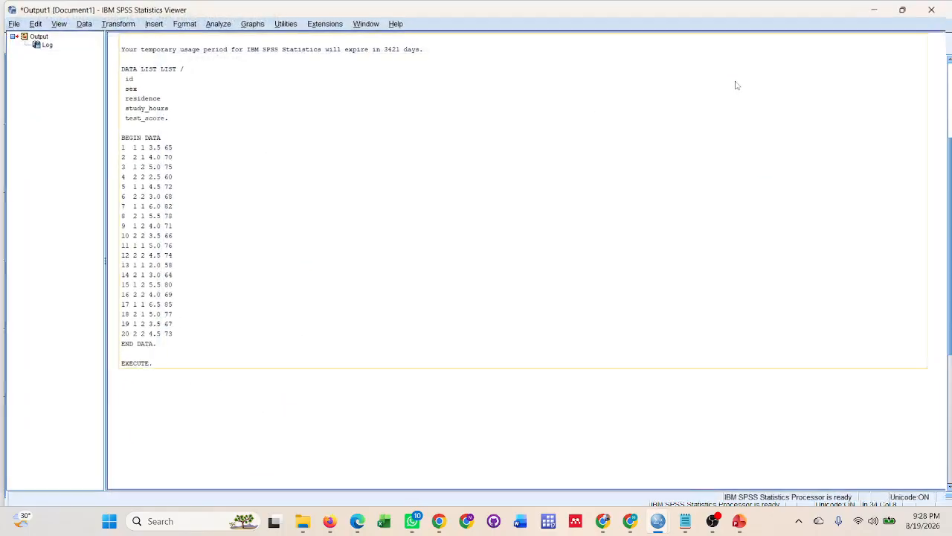
mouse_move(658, 521)
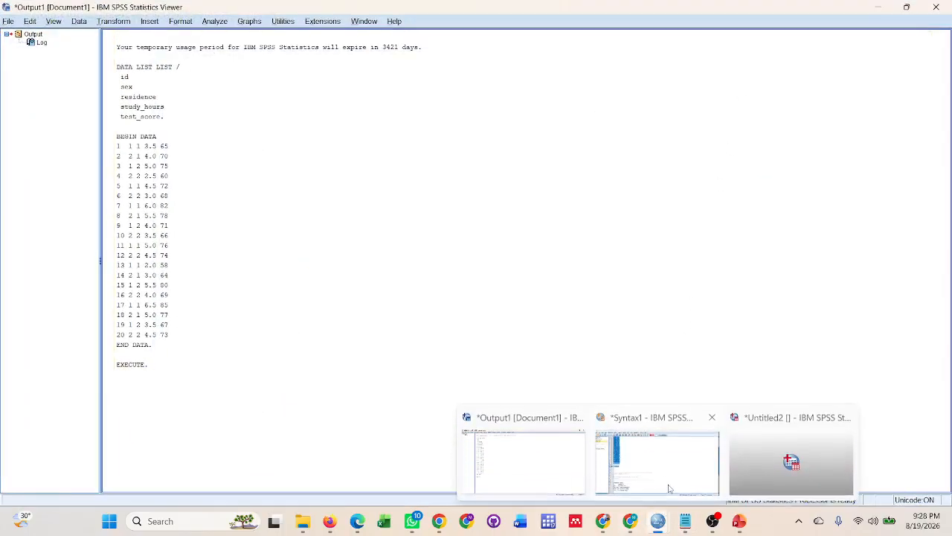
left_click(766, 457)
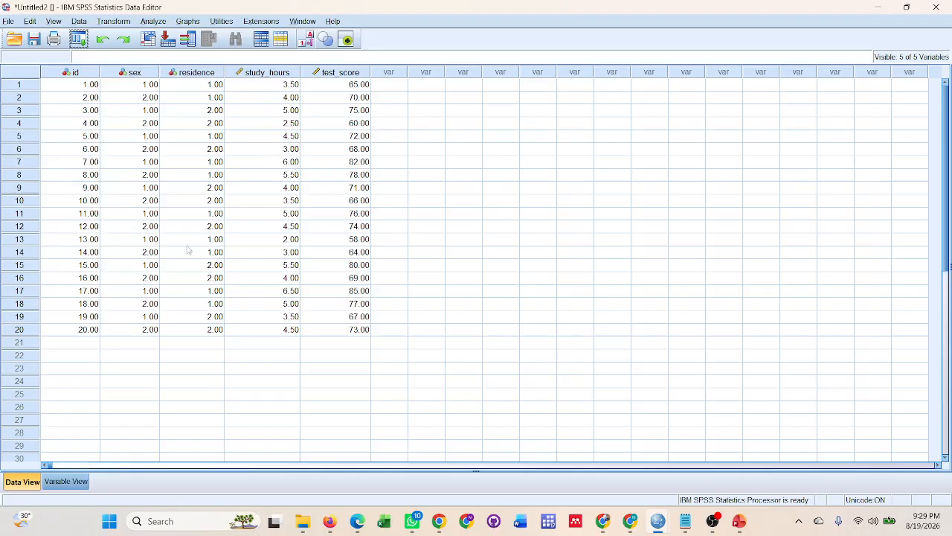
- Return to the Syntax1 window and run the PART 2 comment block together with its VARIABLE LABELS command
mouse_move(660, 522)
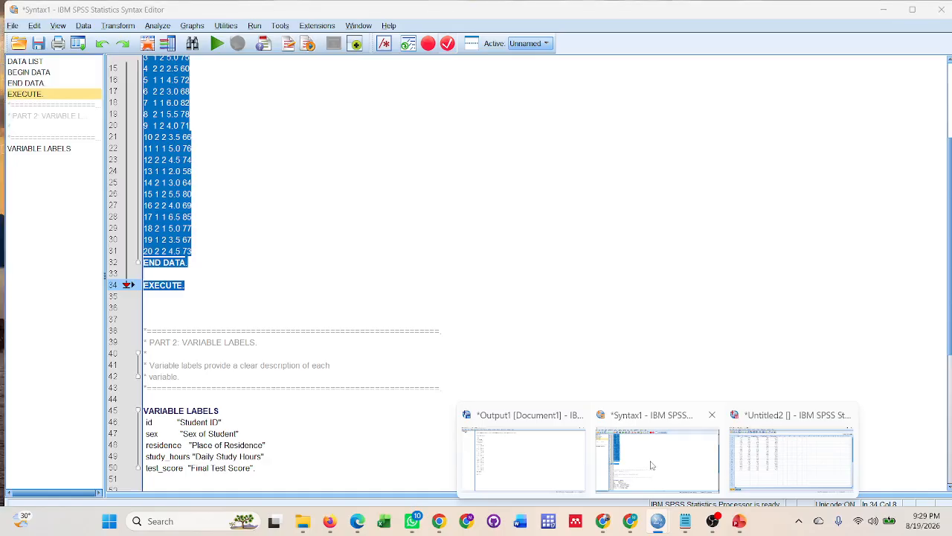
left_click(651, 464)
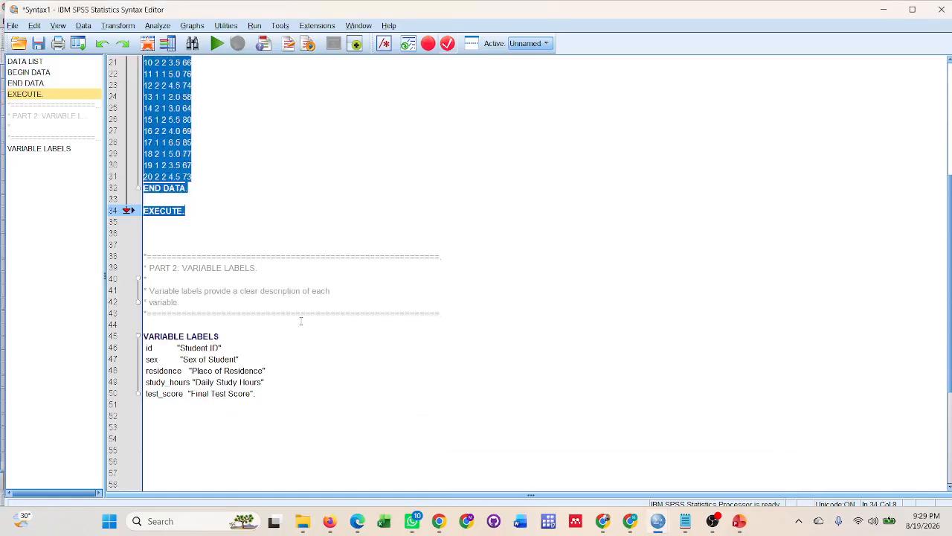
scroll(302, 321, "down", 2)
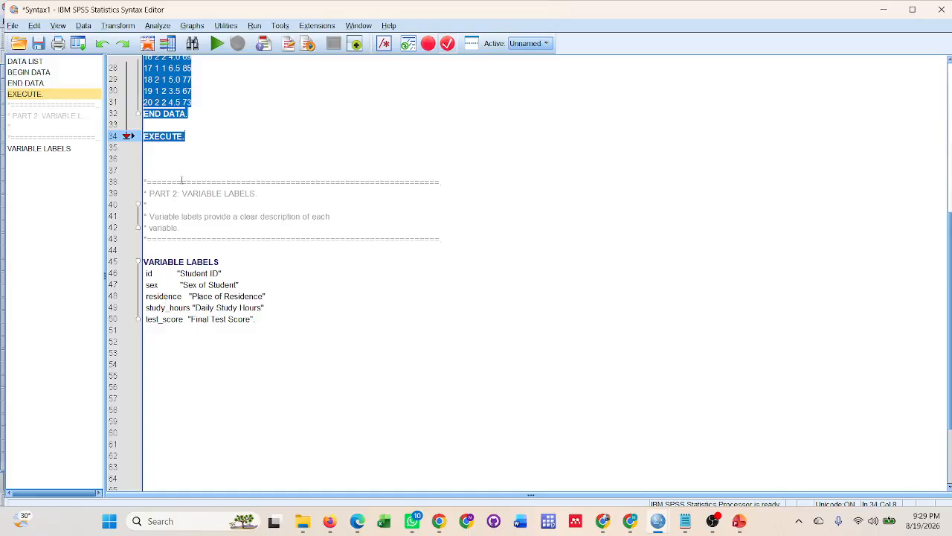
left_click_drag(170, 179, 266, 327)
left_click(217, 45)
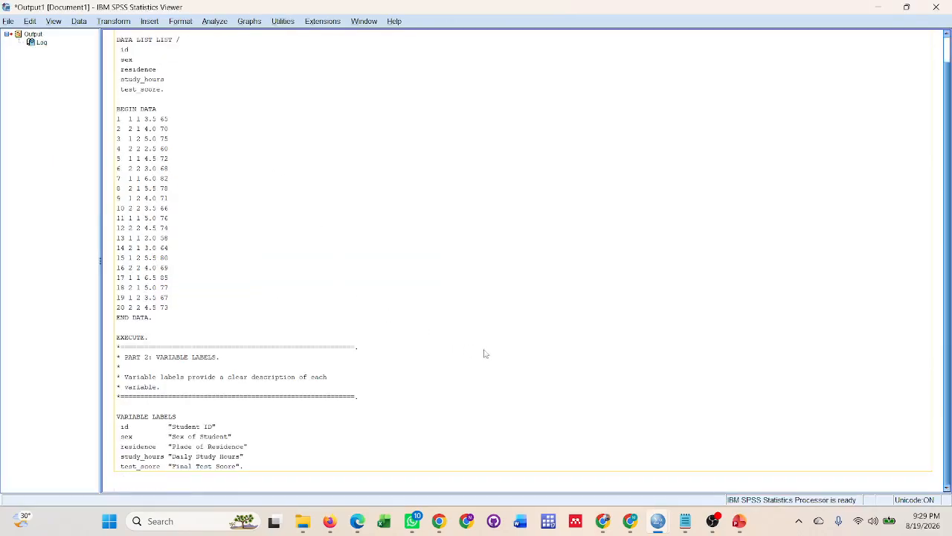
- Bring up the Untitled2 dataset in the Data Editor and look over the options for creating new files
mouse_move(667, 522)
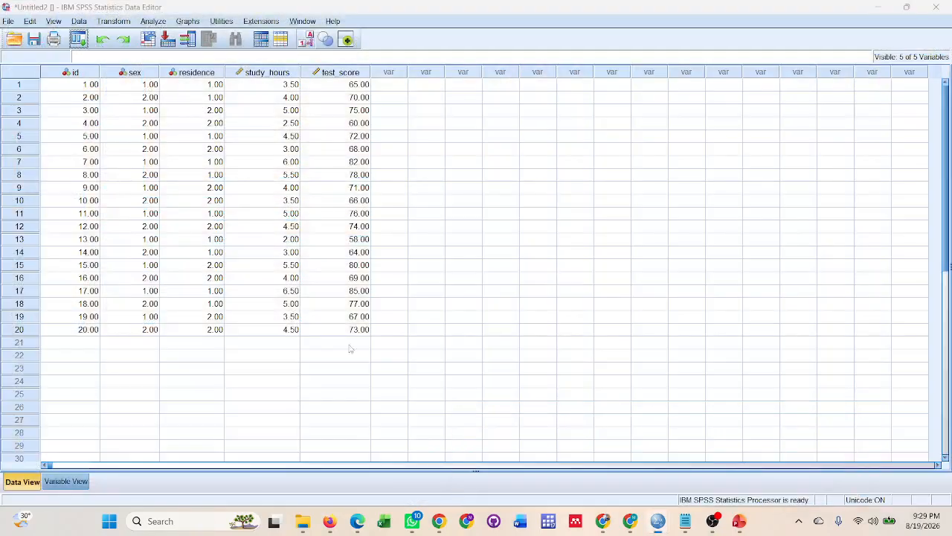
left_click(790, 459)
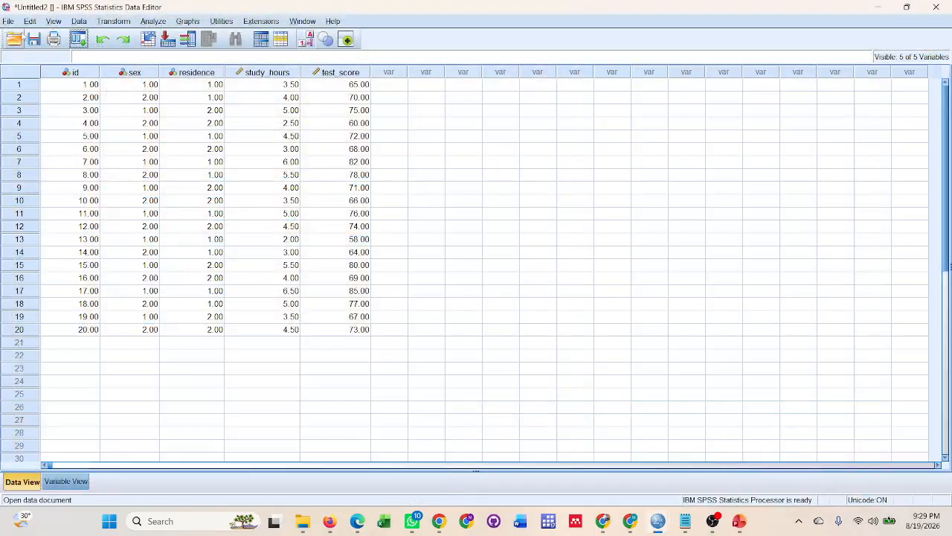
left_click(8, 21)
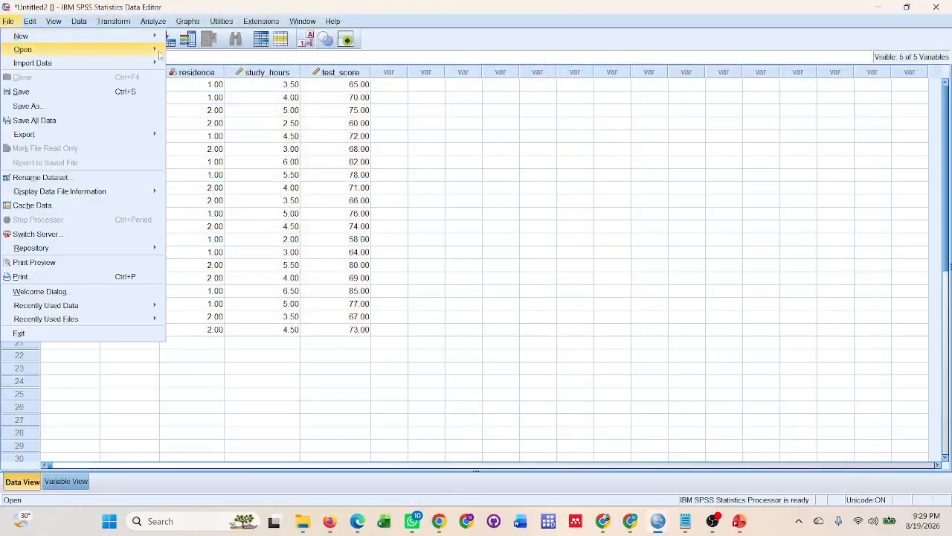
mouse_move(139, 41)
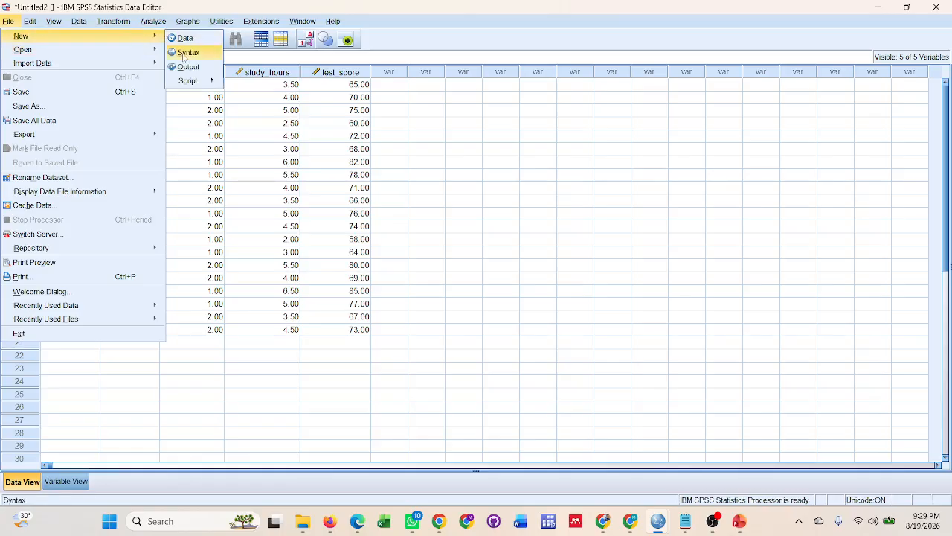
- In the Syntax1 window, add the comment "* Value labels" at line 55 below the VARIABLE LABELS command
mouse_move(657, 521)
left_click(646, 466)
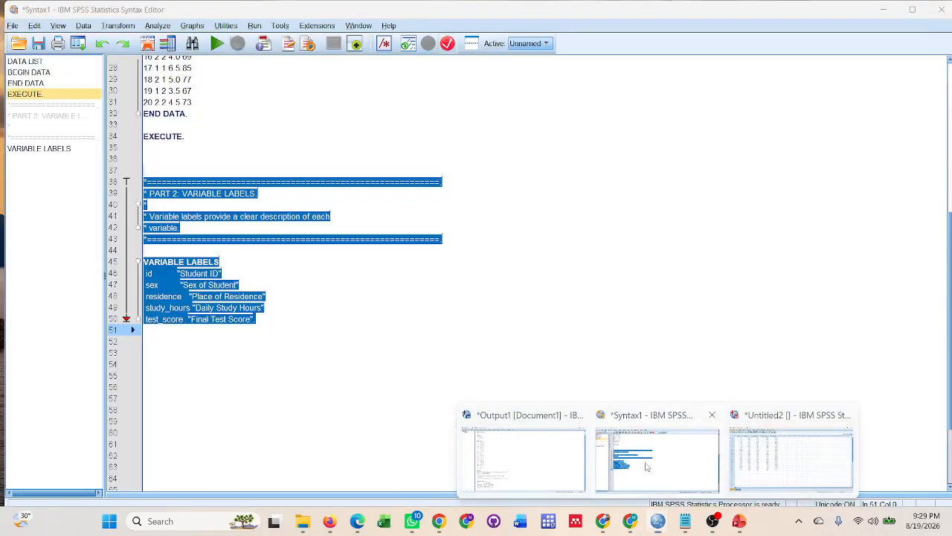
scroll(315, 230, "up", 8)
scroll(327, 257, "down", 11)
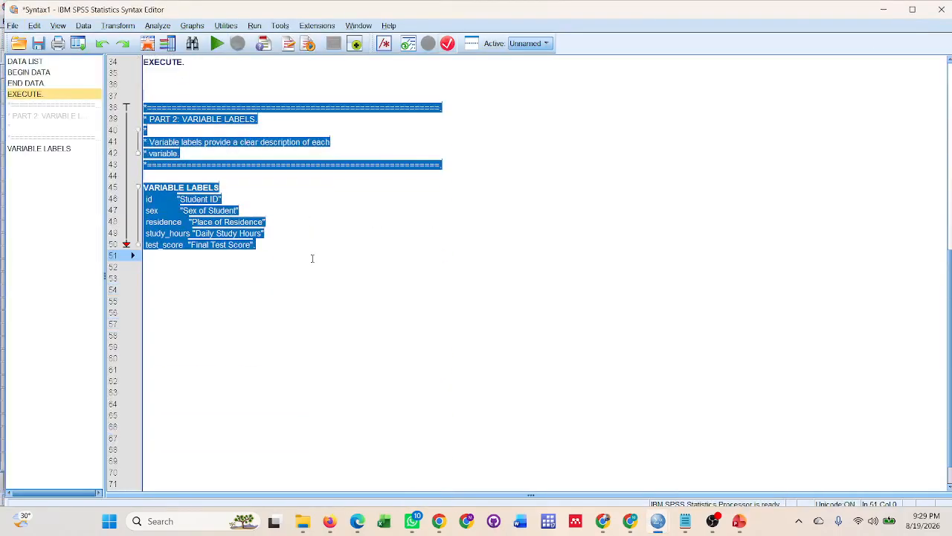
left_click(244, 298)
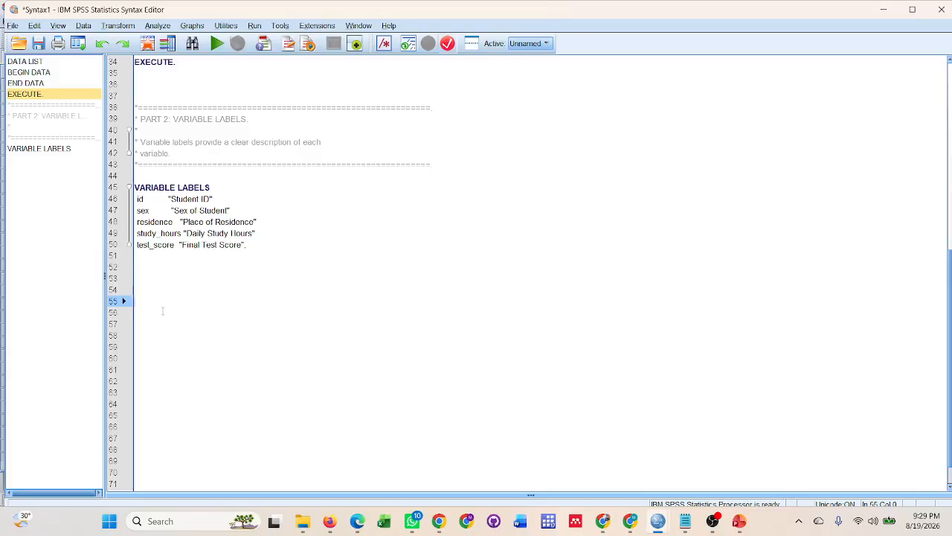
type("* Value labels")
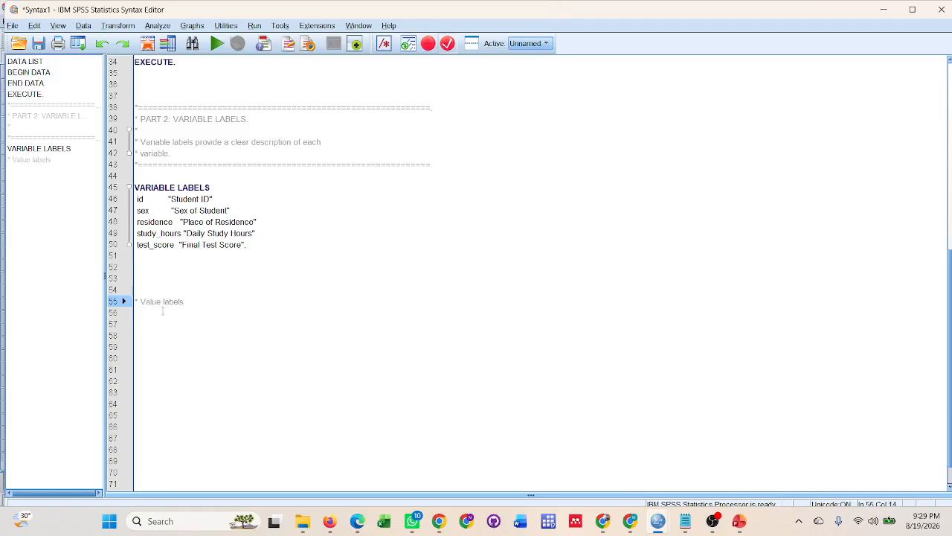
key("Return")
key("Return")
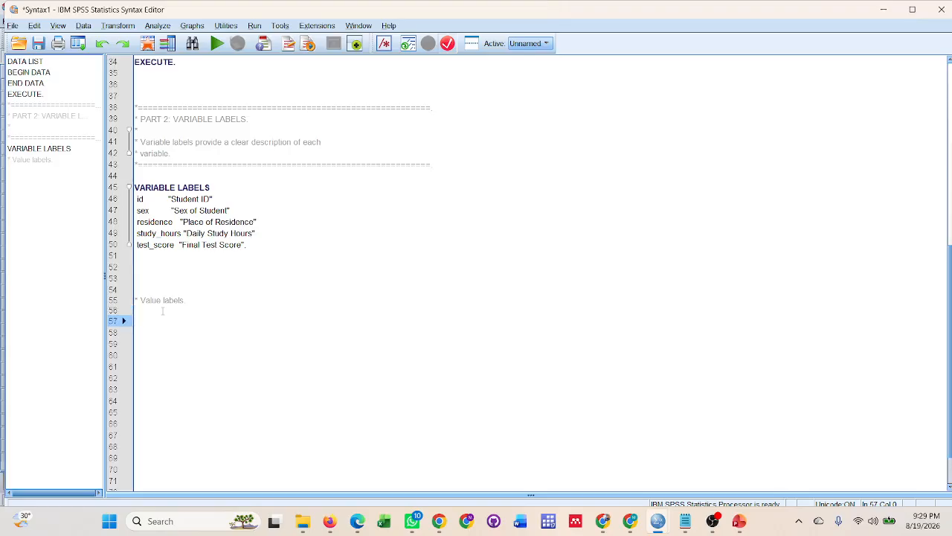
- Write a VALUE LABELS command for sex with 1 "Male" and 2 "Female", ended by a period and blank lines
type("VALUE LABELS ")
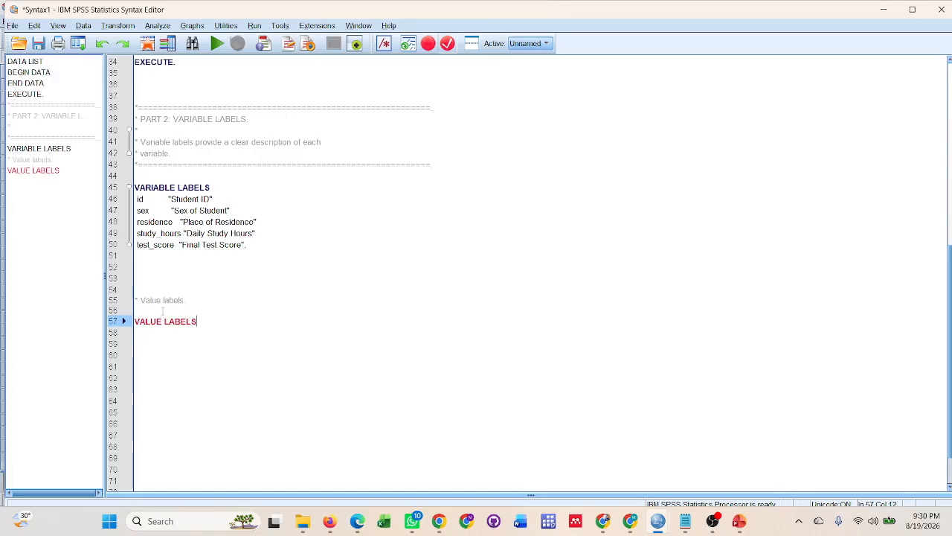
type("sex")
key("Return")
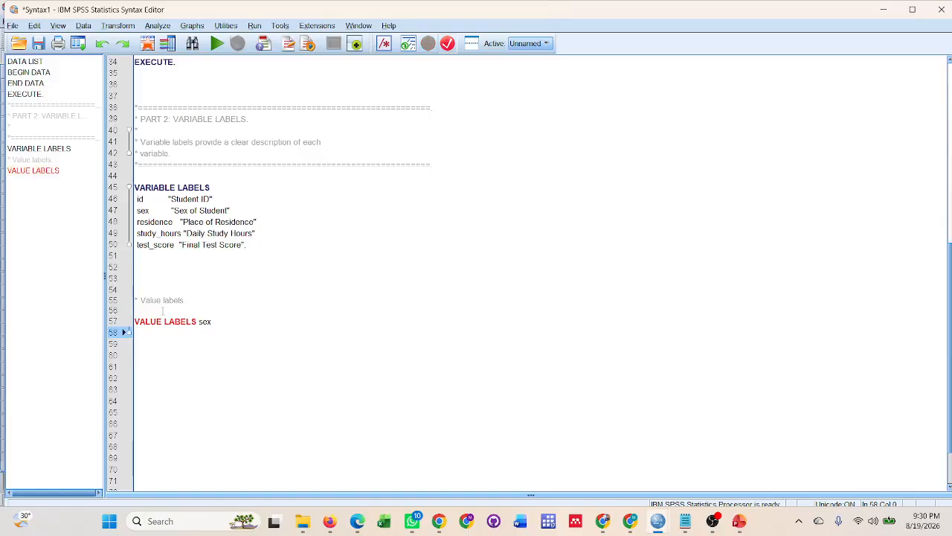
type("1 \"Male")
key("Return")
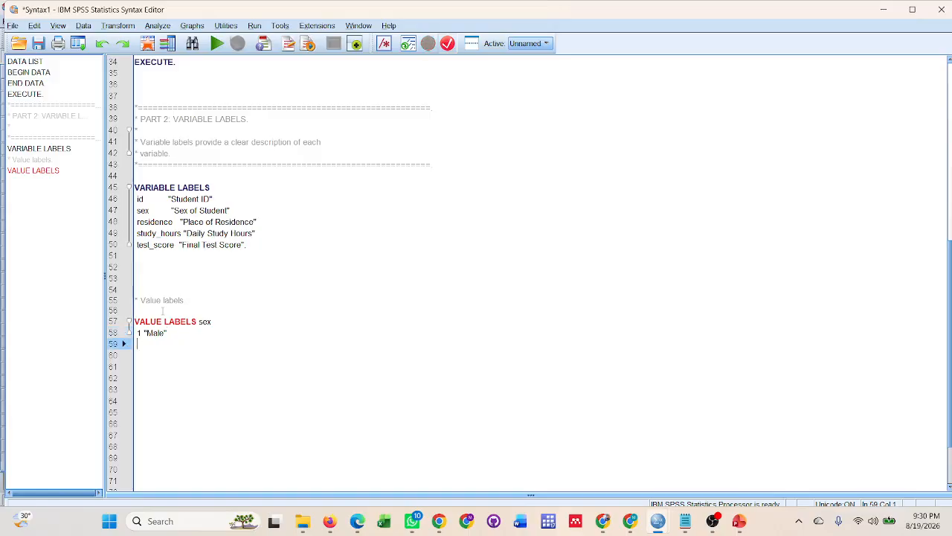
type("2 \"Female\"")
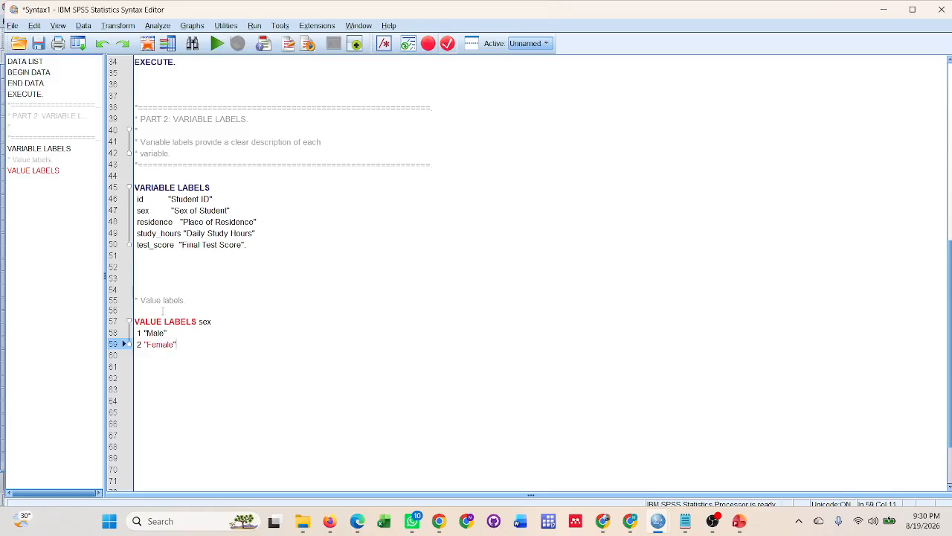
type(" .")
key("Return")
key("Return")
key("Return")
key("Return")
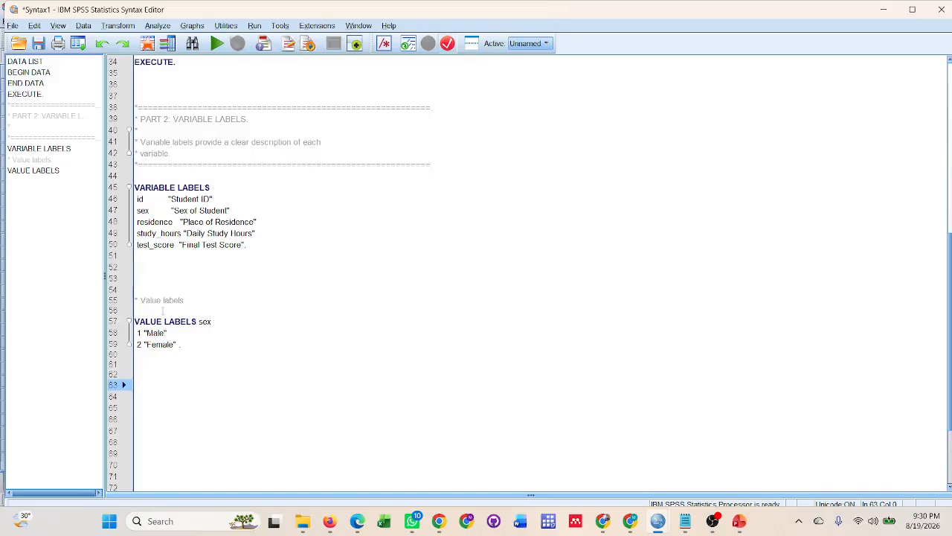
- Write a second VALUE LABELS command for residence with 1 " Hall" and 2 "Outside hall"
type("VALUE")
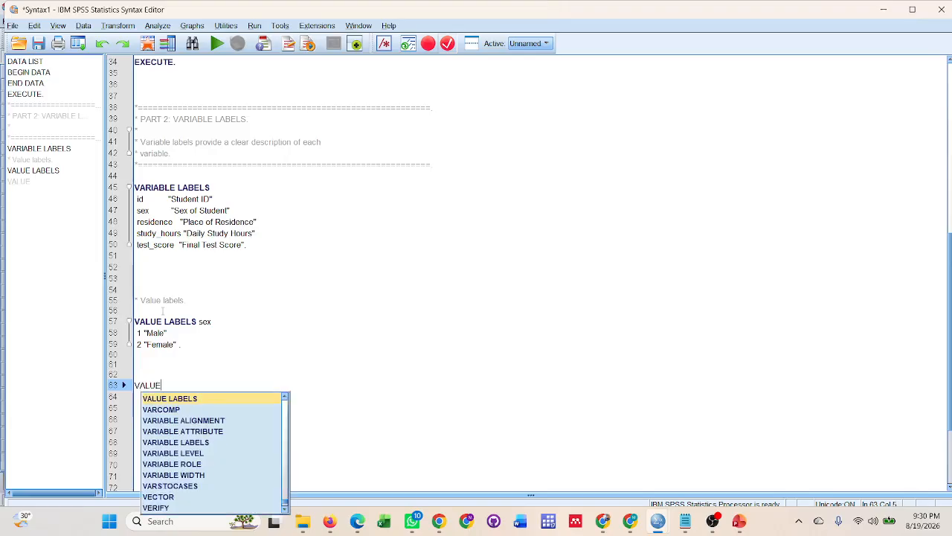
left_click(192, 401)
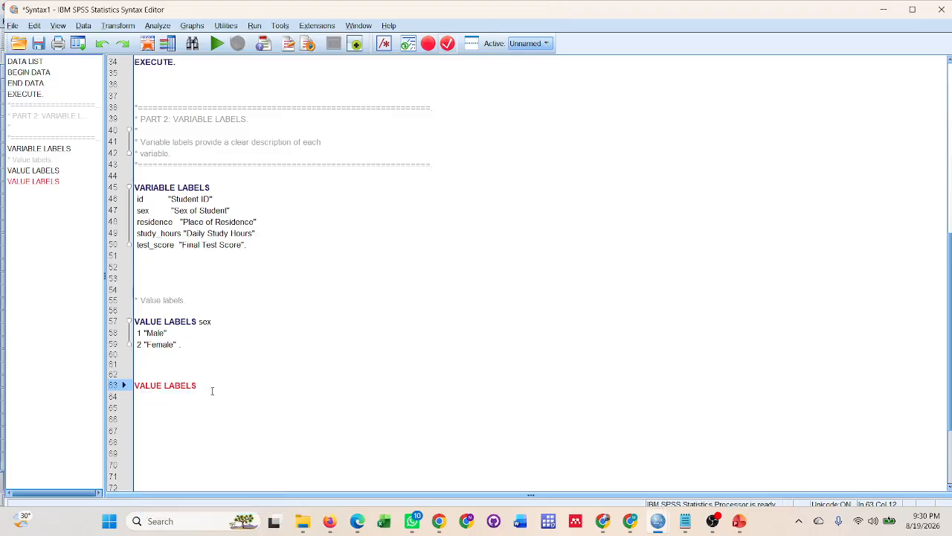
type("residence")
key("Return")
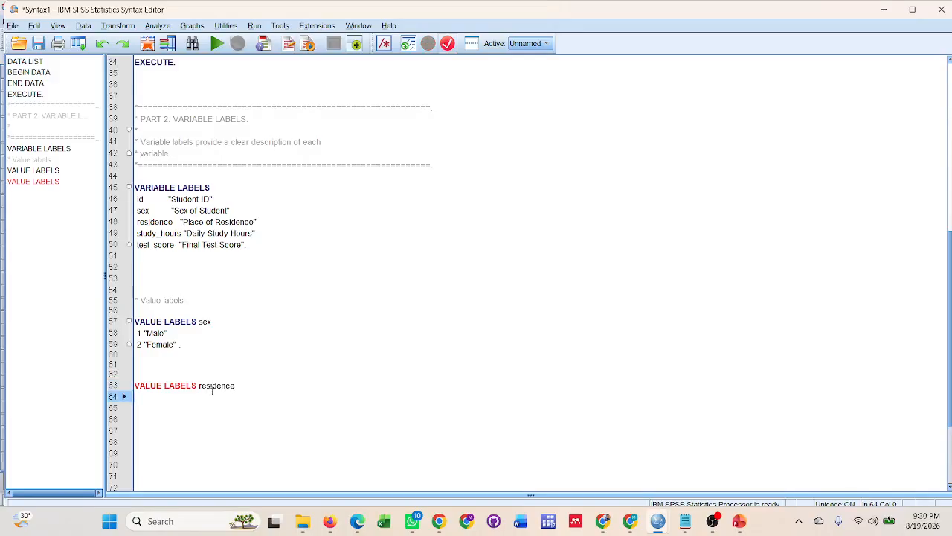
type("1  \" Hall\"")
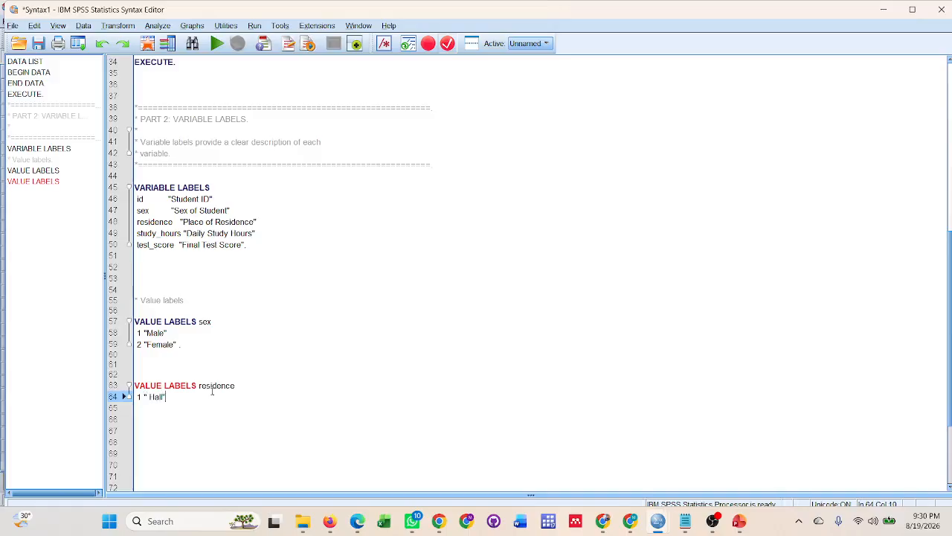
key("Return")
type("2 ")
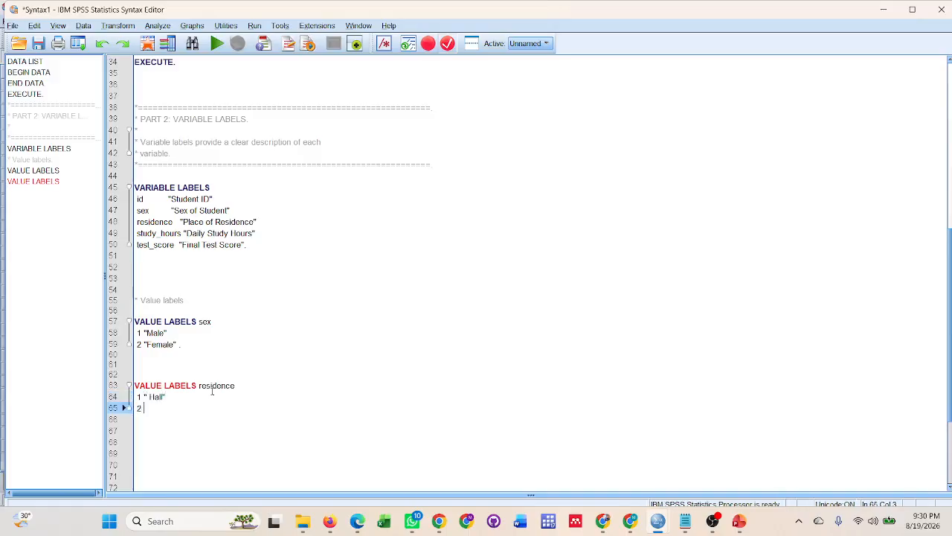
type("\"Outside hall")
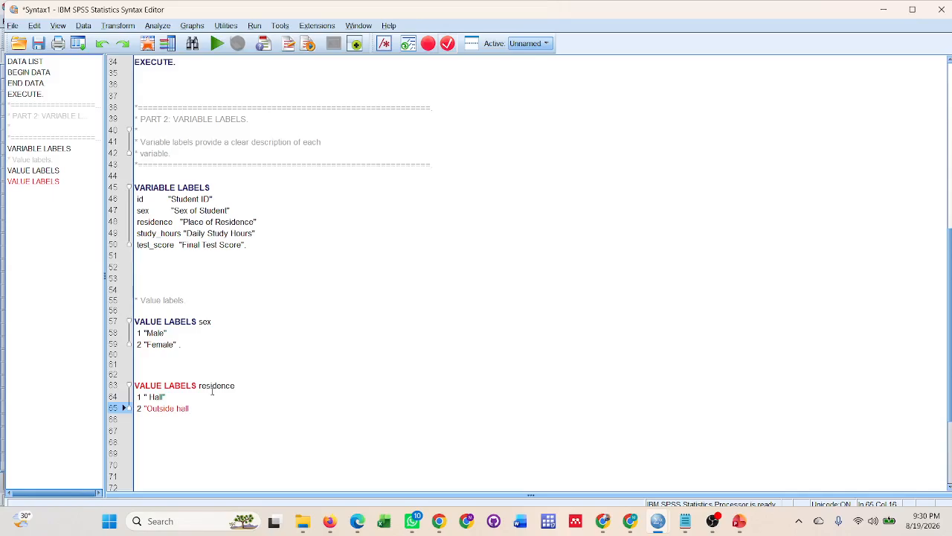
type("\"")
key("Return")
- End the residence value labels command with a period after "Outside hall" and add blank lines below it
scroll(212, 391, "down", 2)
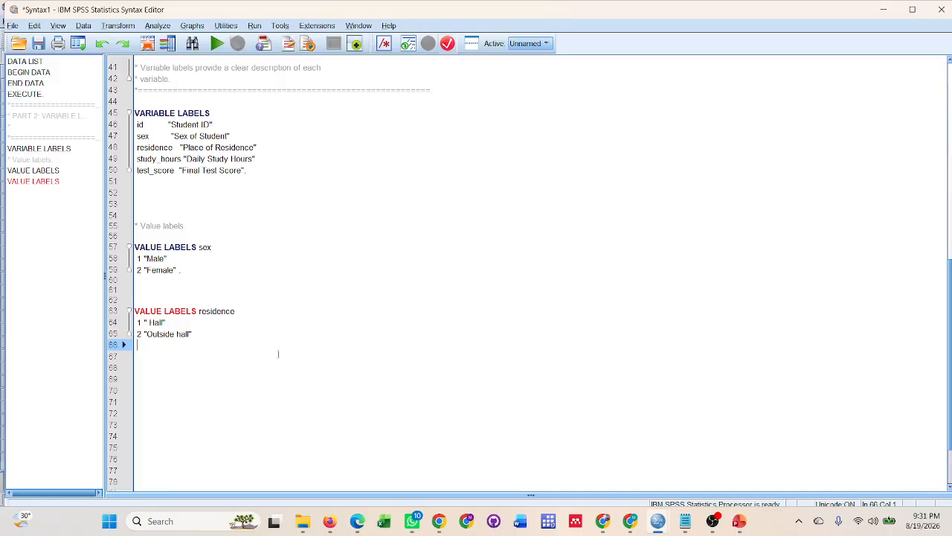
left_click(227, 339)
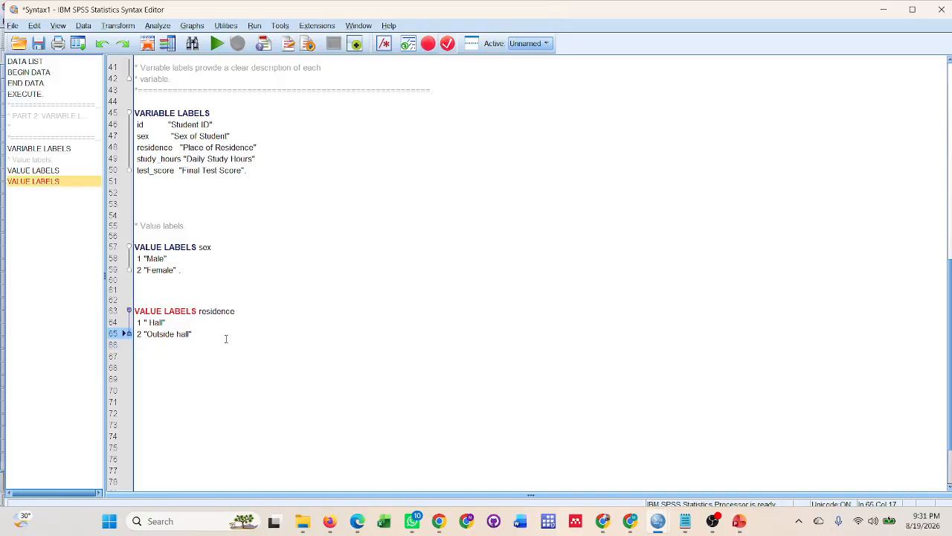
type(".")
key("Return")
key("Return")
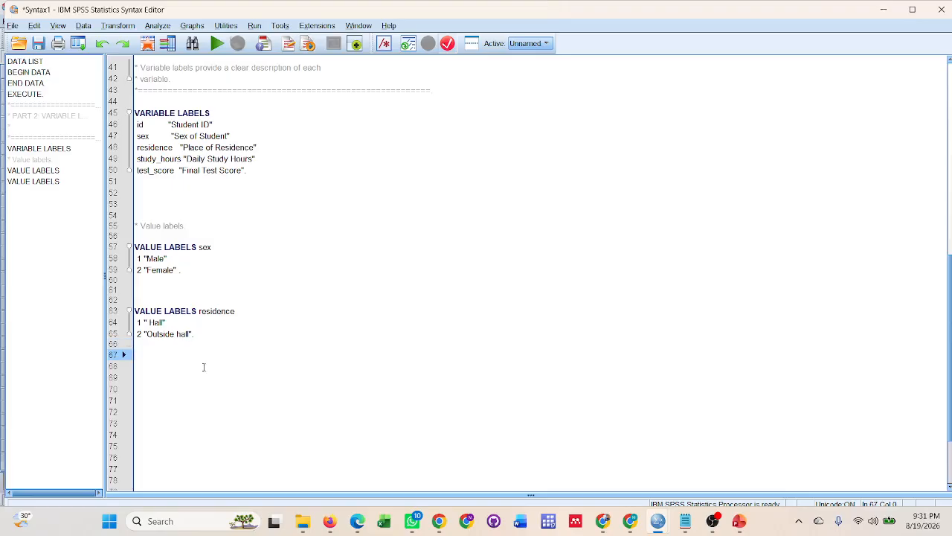
- Add the line "EXECURE ." at line 67 and run the syntax from the VARIABLE LABELS command down through it
type("XECURE")
key("Escape")
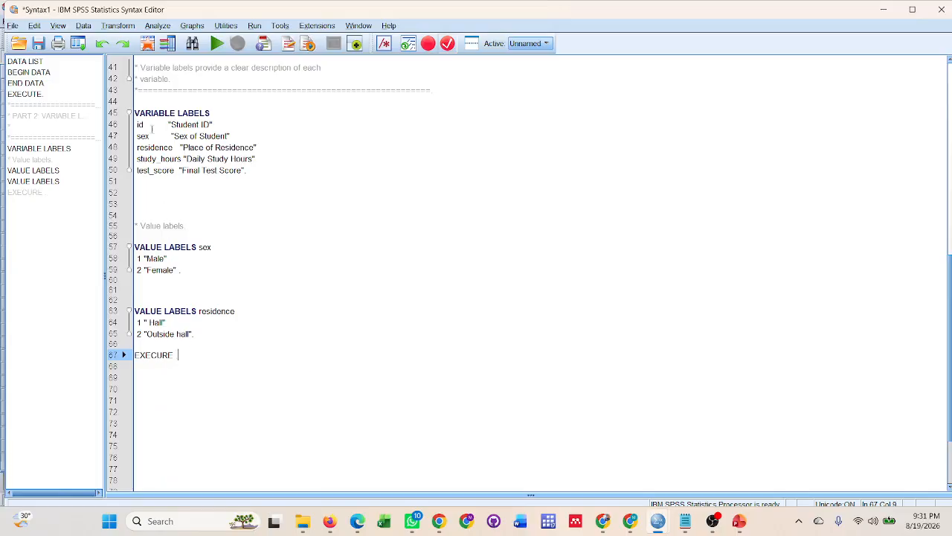
left_click_drag(144, 101, 253, 374)
left_click(216, 43)
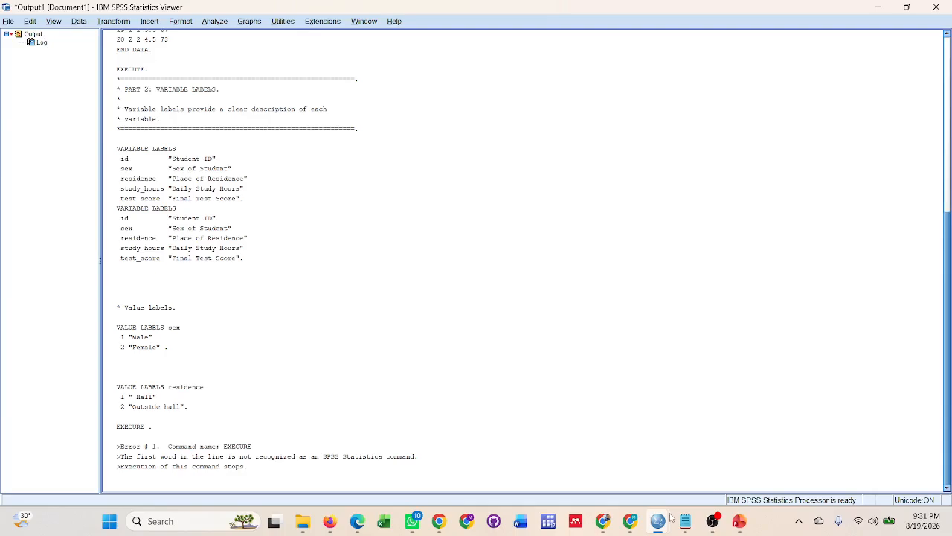
- Return to the Syntax1 window and correct the misspelled command at line 67 to EXECUTE
mouse_move(657, 521)
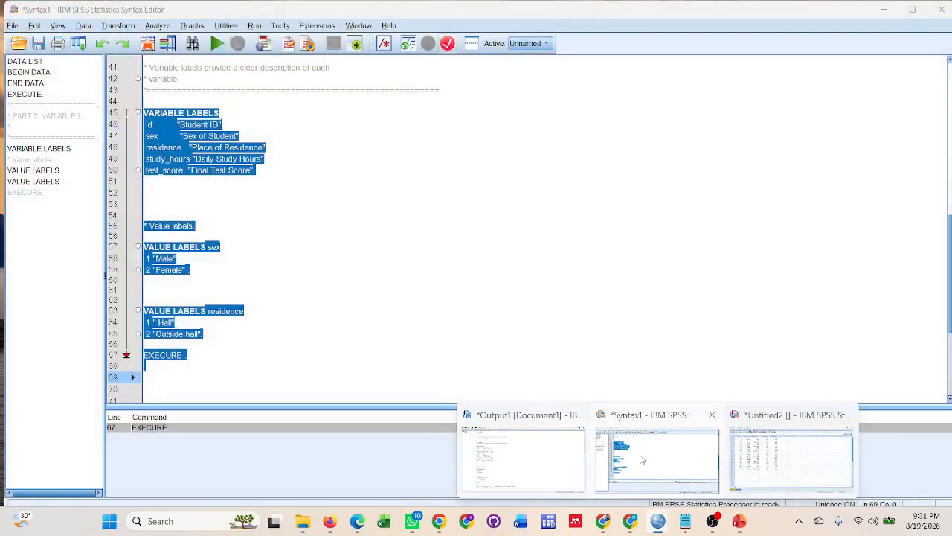
left_click(652, 460)
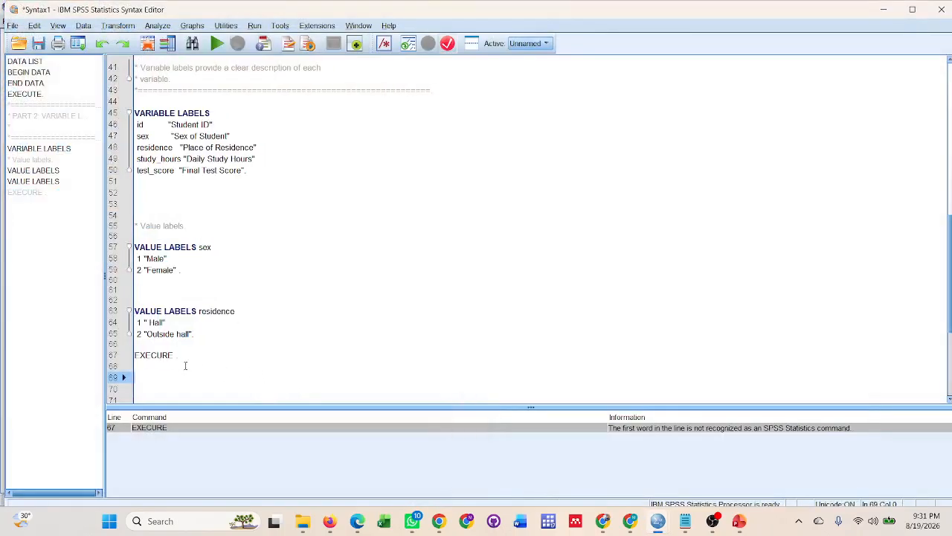
left_click(178, 335)
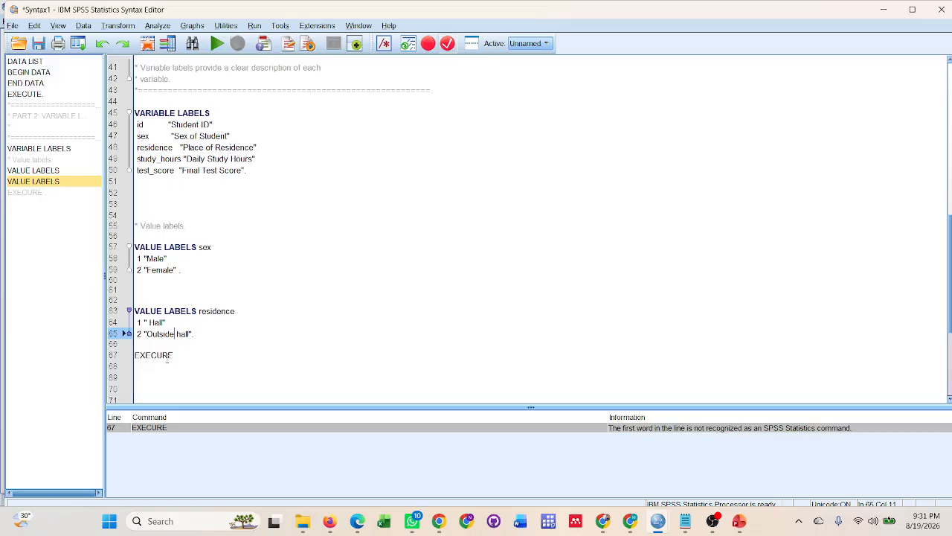
left_click(171, 357)
key("BackSpace")
key("BackSpace")
type("TE")
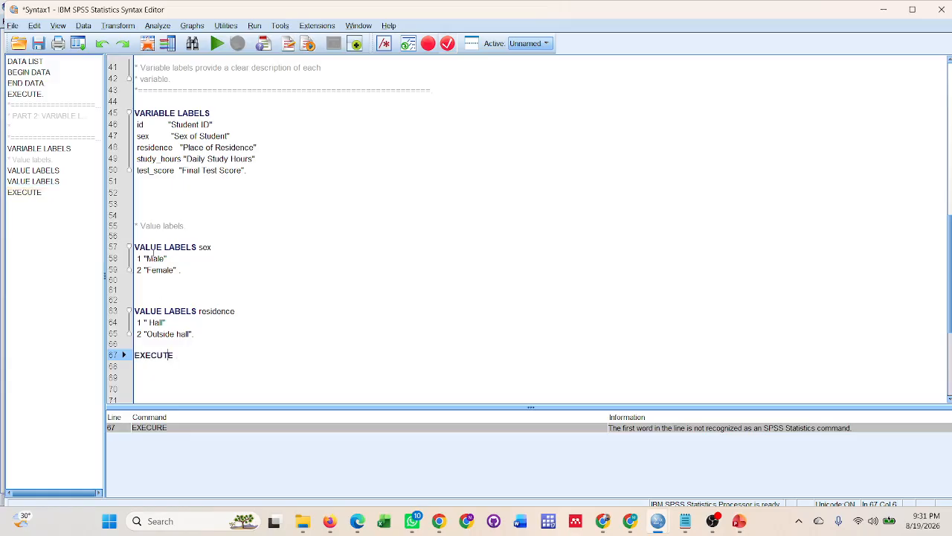
- Run only the residence VALUE LABELS command together with EXECUTE and review the output log
left_click_drag(146, 300, 204, 365)
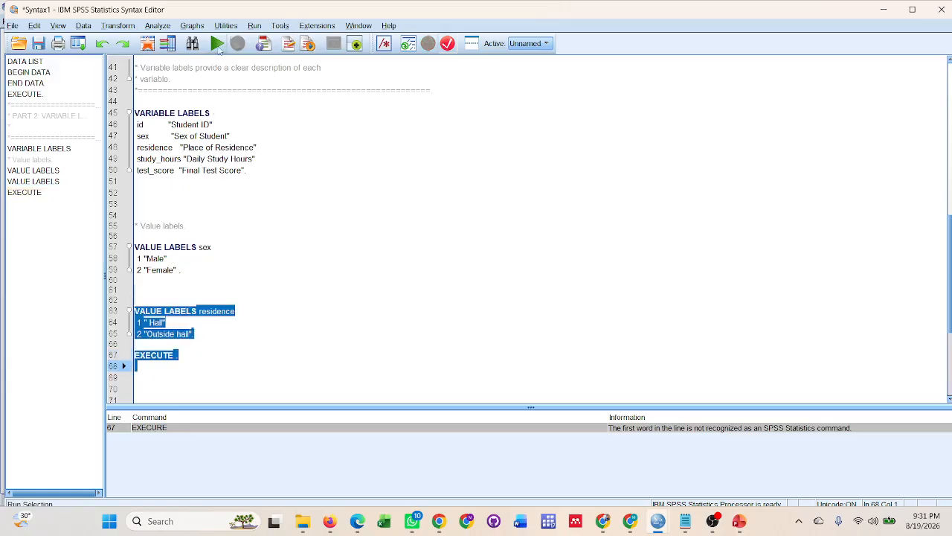
left_click(217, 43)
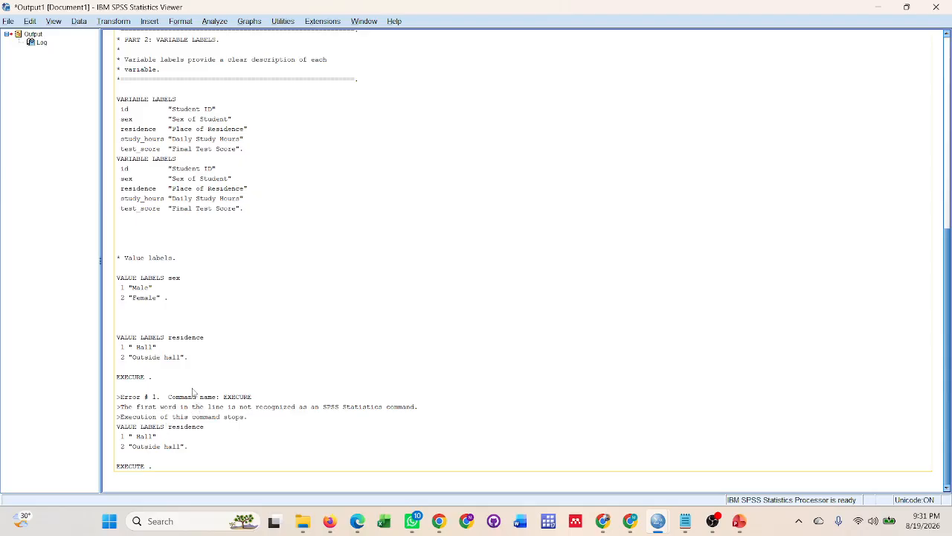
left_click(489, 474)
mouse_move(654, 523)
mouse_move(746, 452)
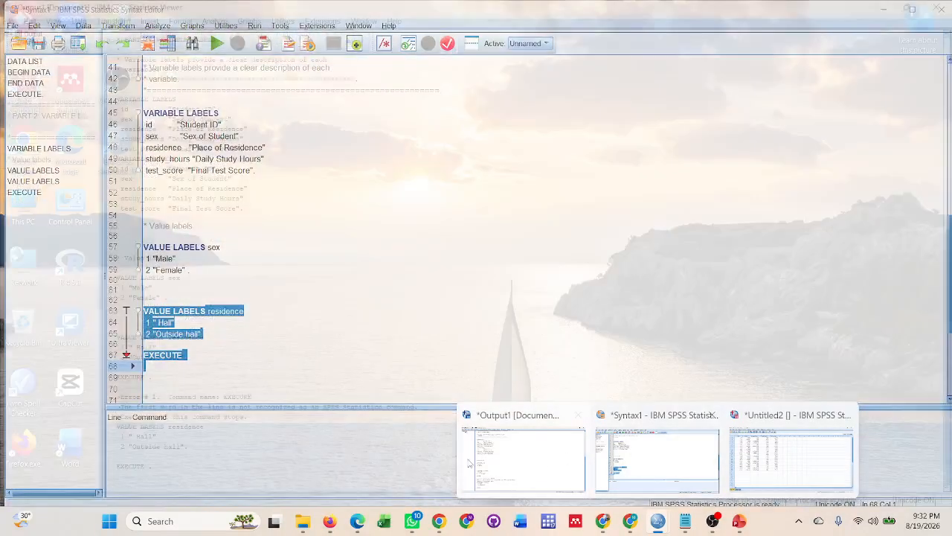
left_click(523, 455)
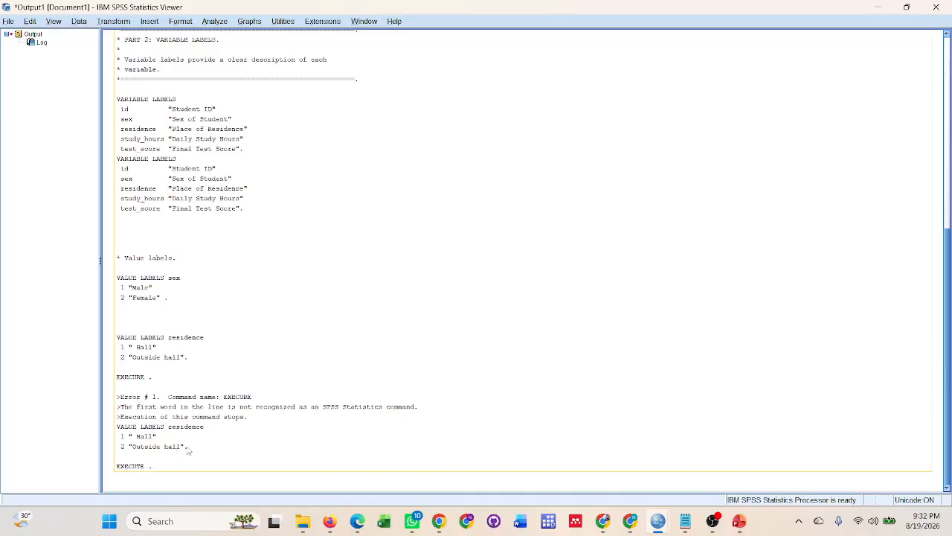
- Check the sex and residence labels in the Untitled2 dataset's Data View and the variable properties in Variable View
mouse_move(661, 523)
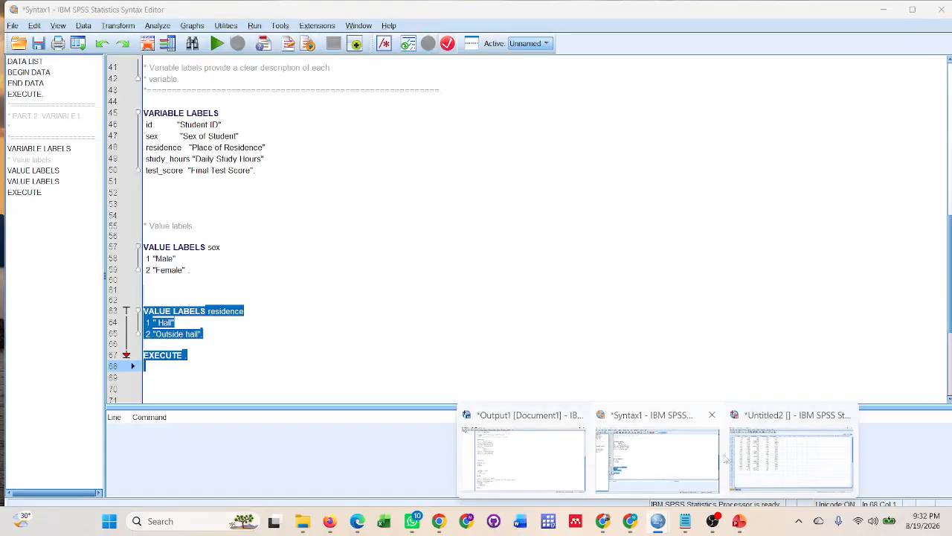
left_click(791, 455)
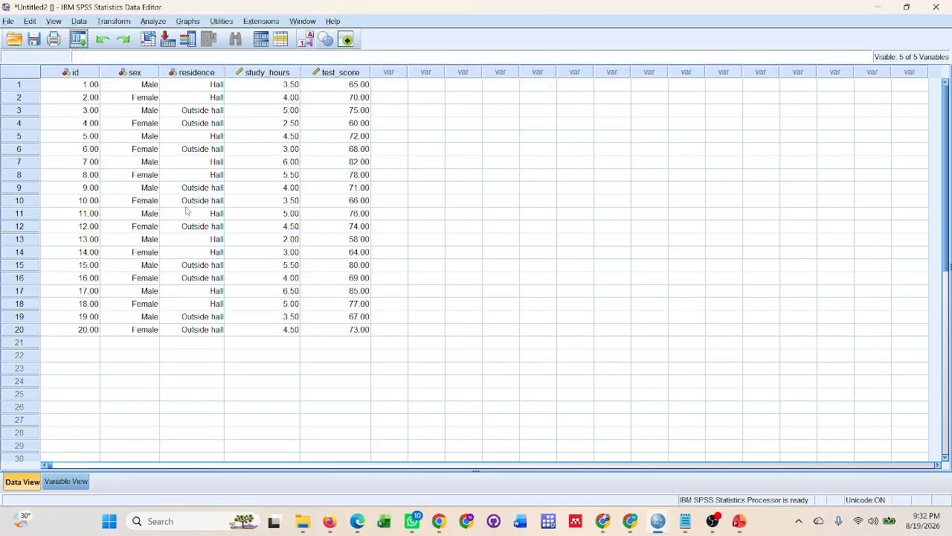
left_click(64, 482)
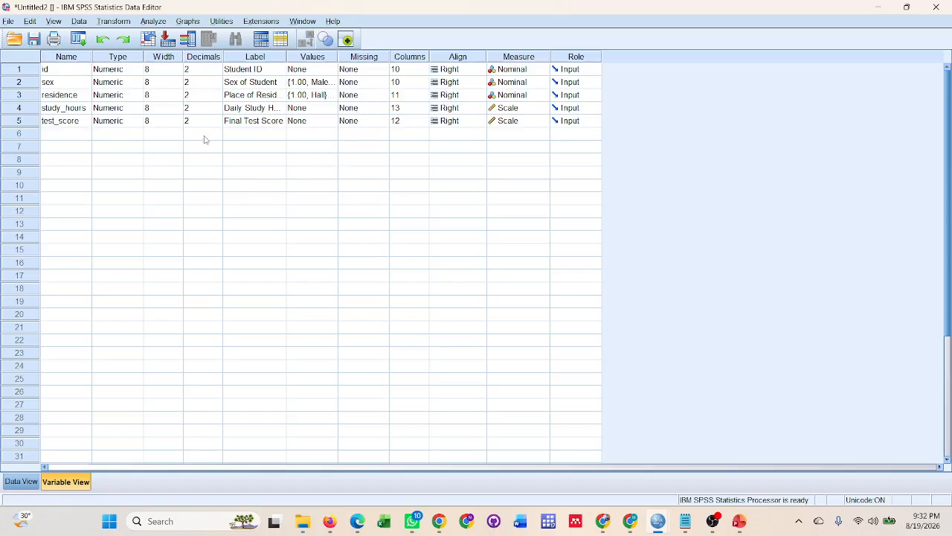
scroll(160, 312, "down", 1)
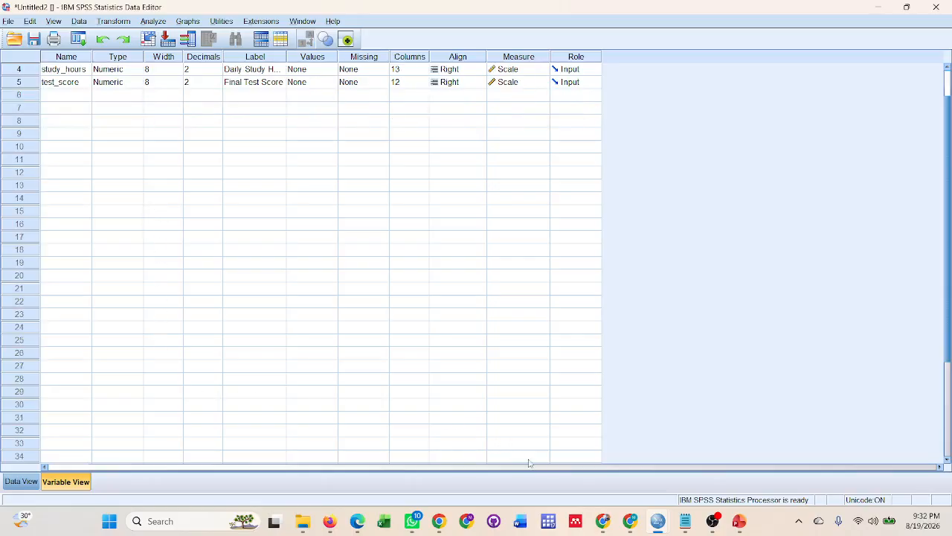
- Return to the Syntax1 window and add the comment "* Formating" at line 73, followed by blank lines
mouse_move(658, 523)
left_click(654, 473)
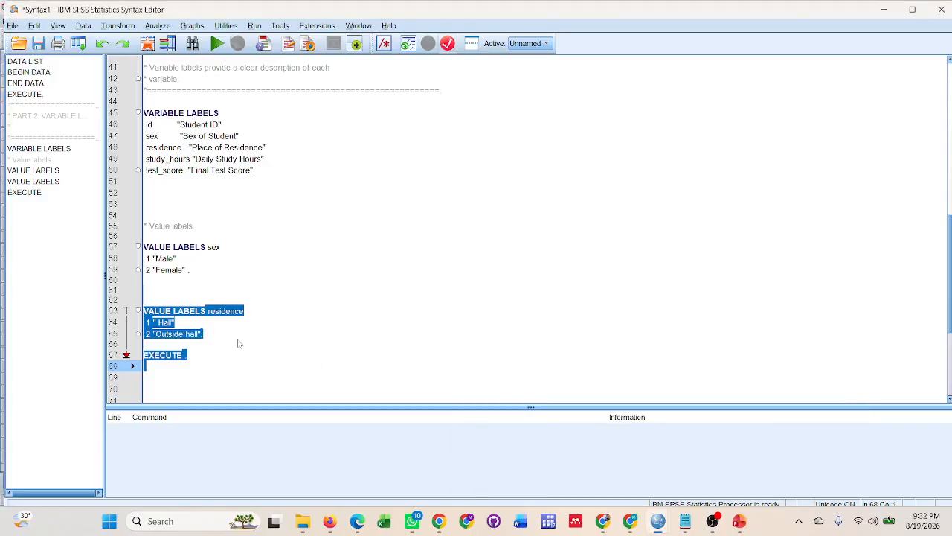
scroll(215, 337, "down", 5)
left_click(169, 237)
type("* Formatting")
key("Return")
key("Return")
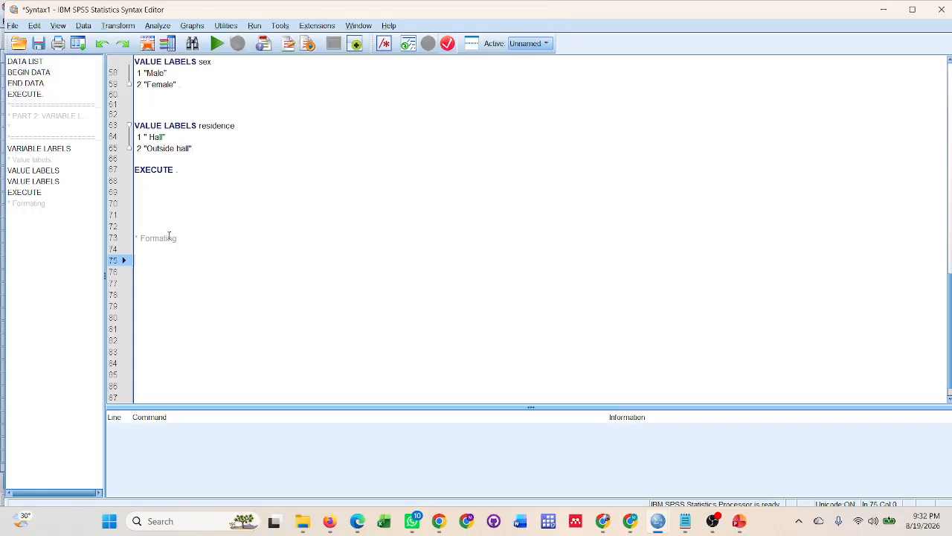
- Start a VARIABLE LEVEL command at line 75 with id (Nominal) as its first entry, spaced before the parenthesis
type("VA")
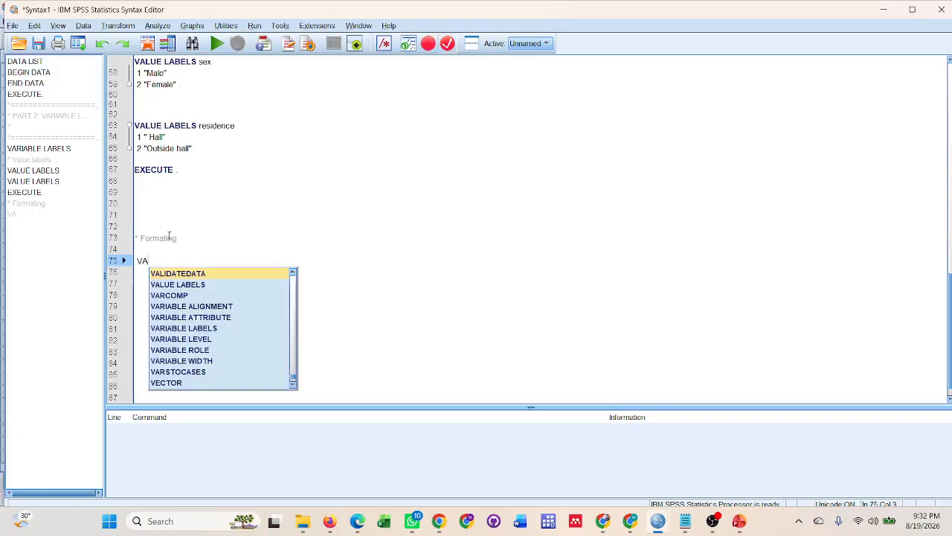
type("RIA")
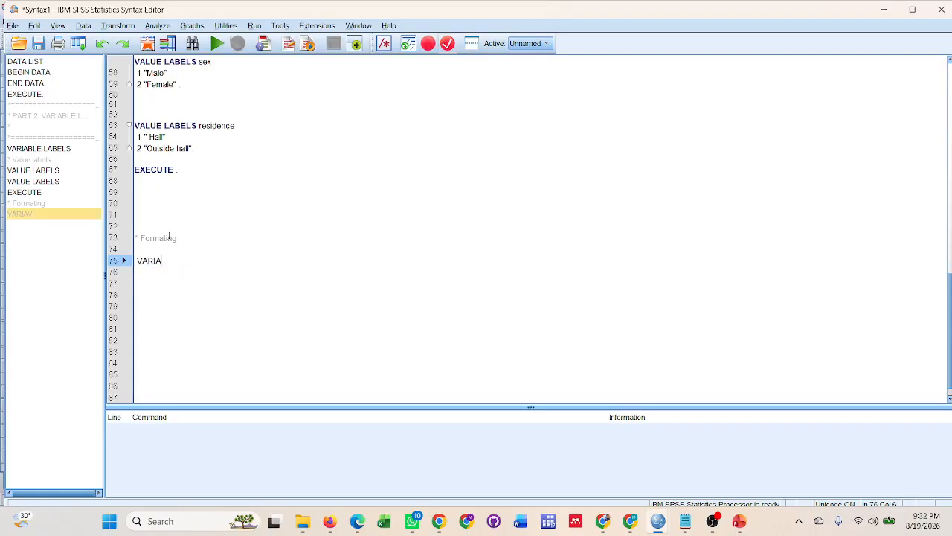
type("BLE ")
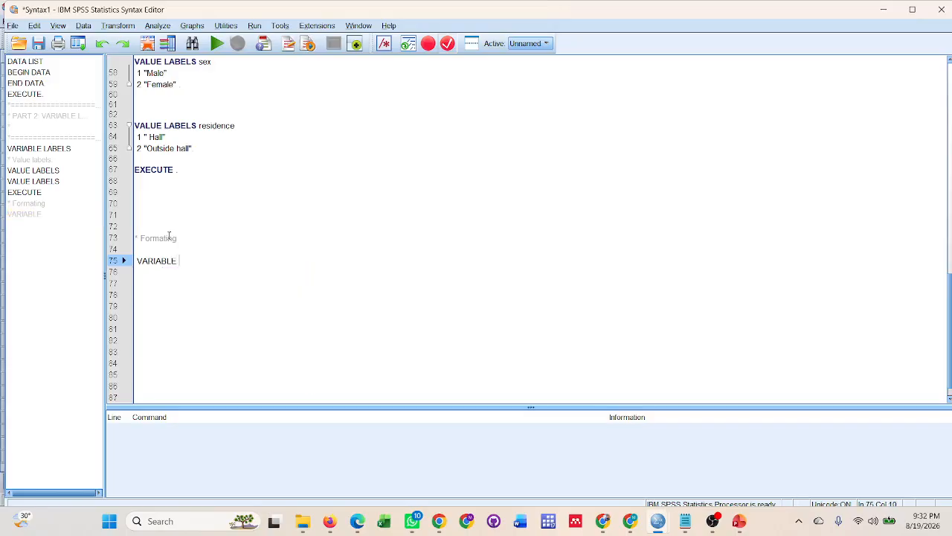
type("LEVEL")
key("Return")
type("id")
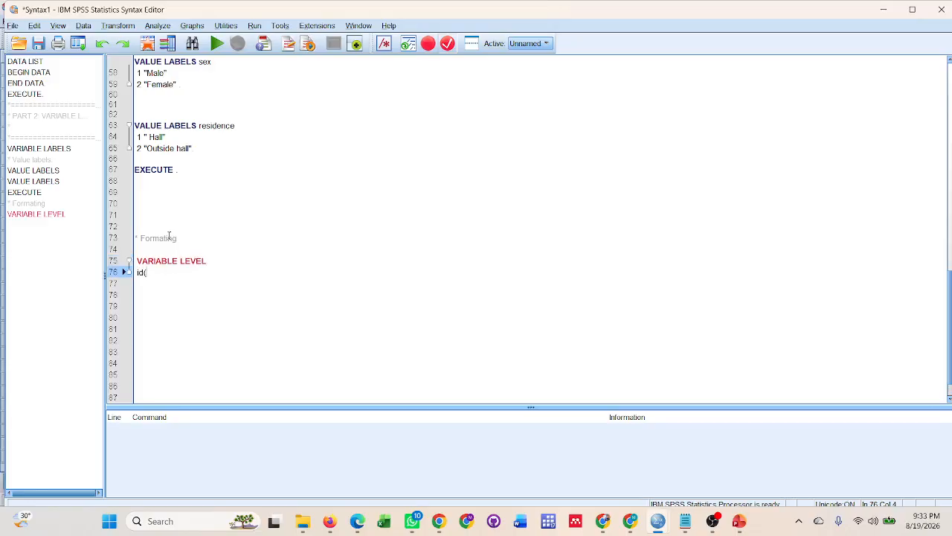
type("(Nominal")
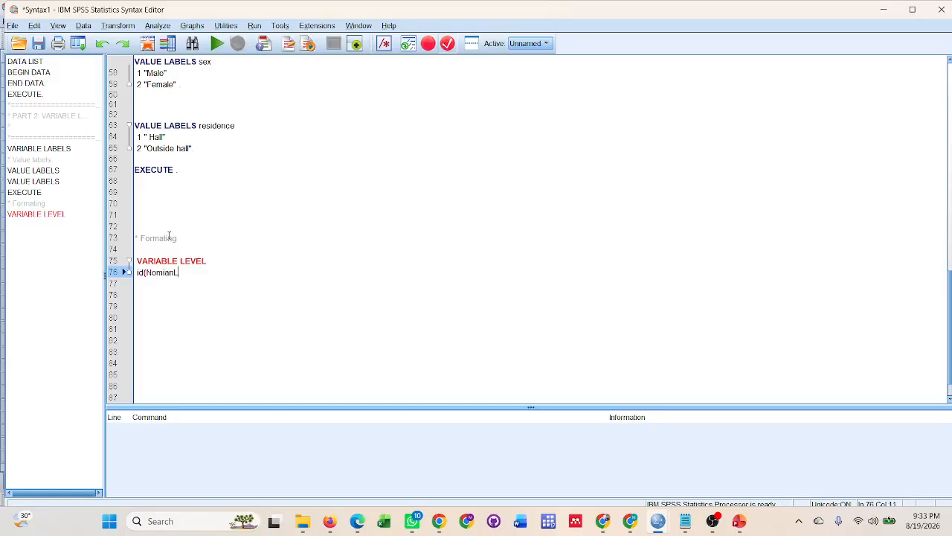
key("BackSpace")
type("l)")
left_click(141, 273)
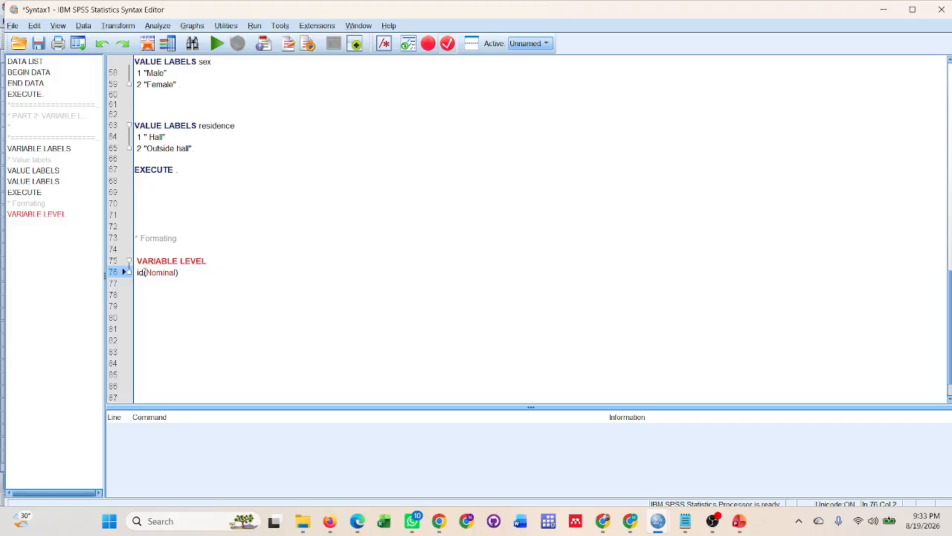
- Rewrite the measurement level of id in capitals as NOMINAL and begin a new line below it
left_click(190, 276)
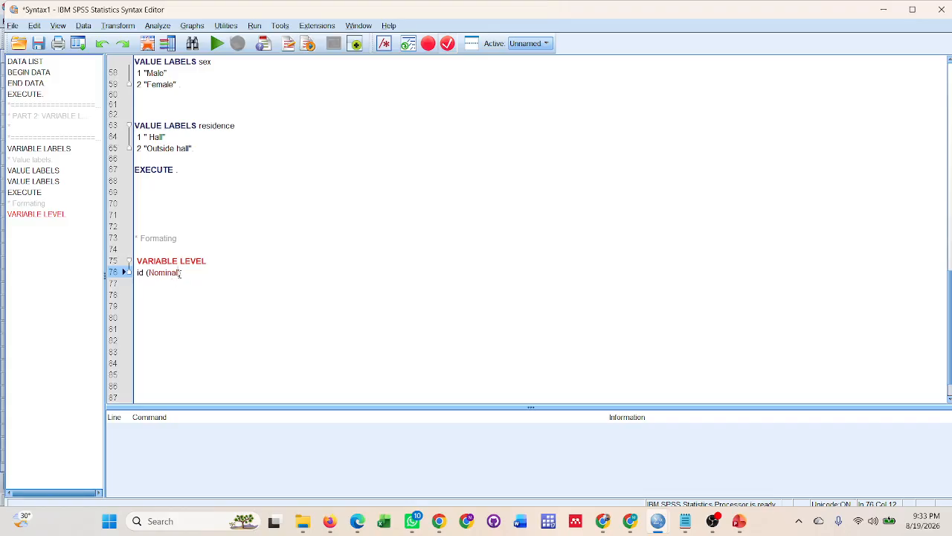
key("BackSpace")
key("BackSpace")
key("BackSpace")
key("BackSpace")
key("BackSpace")
key("BackSpace")
key("BackSpace")
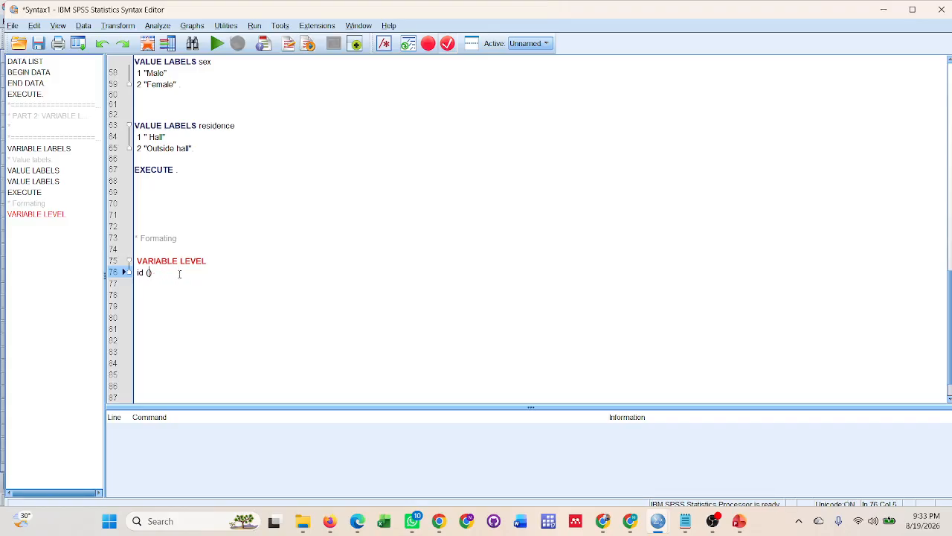
type("NOMINAL")
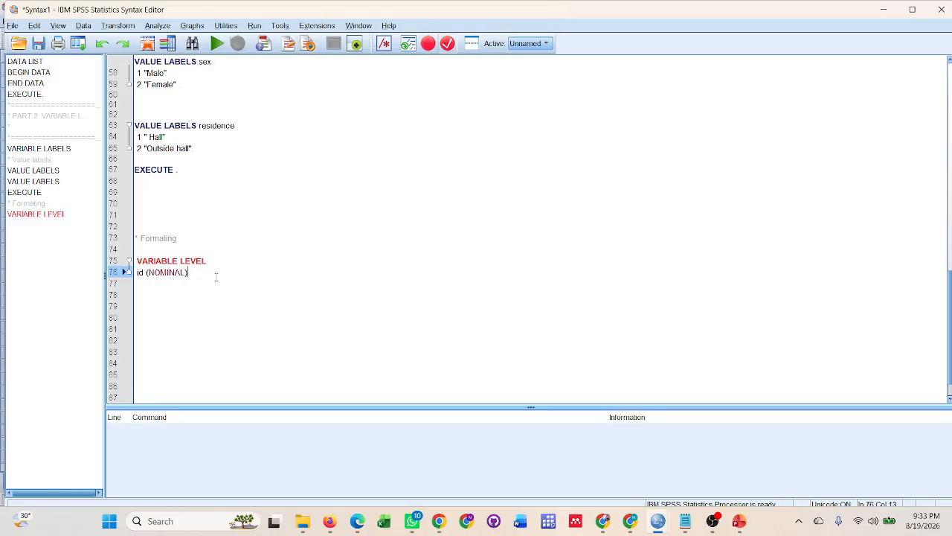
key("Return")
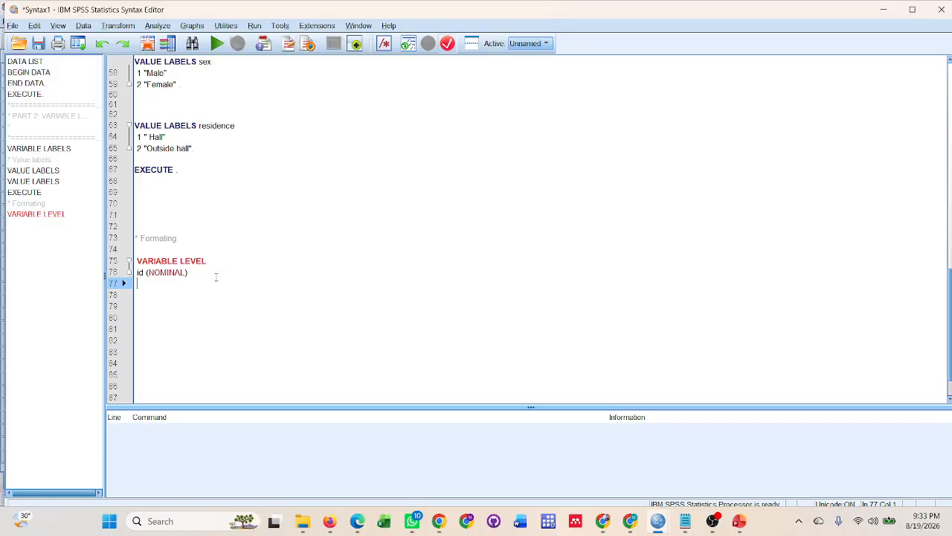
- Add the entry sex (NOMINAL) to the VARIABLE LEVEL command on line 77
type("sex (NOMI")
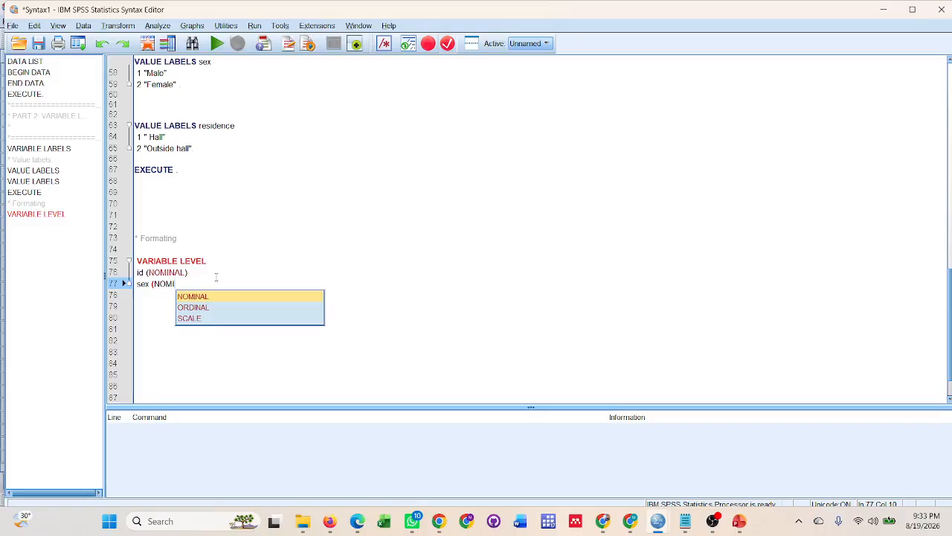
key("Caps_Lock")
key("Caps_Lock")
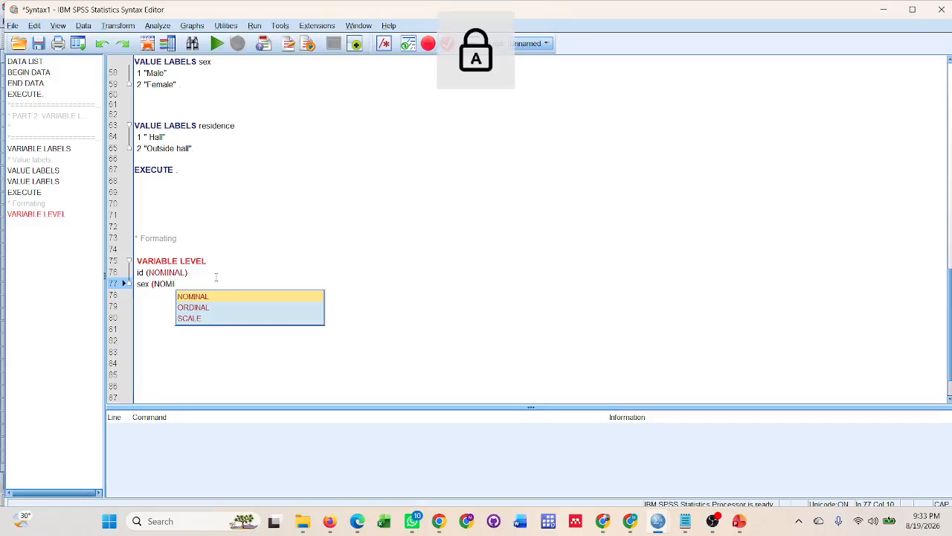
key("Return")
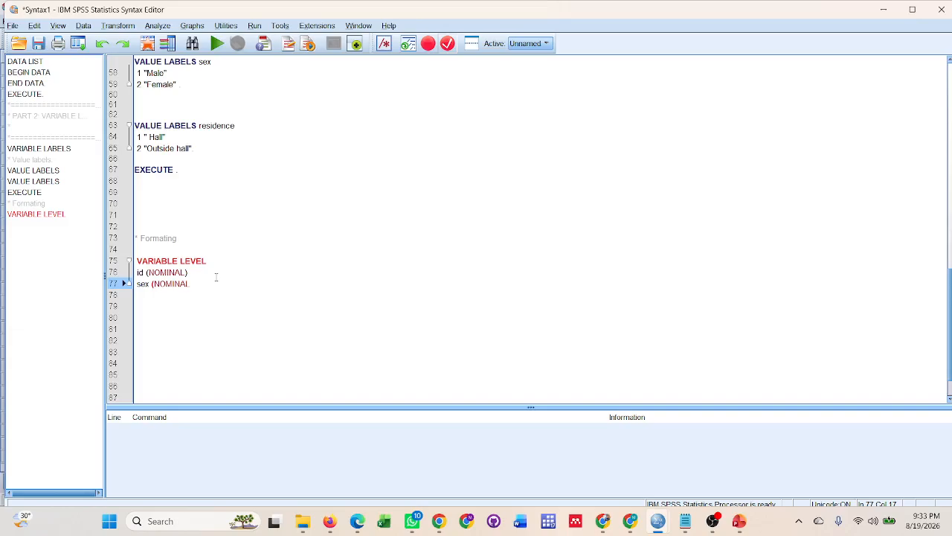
key("BackSpace")
key("BackSpace")
type(")")
key("Return")
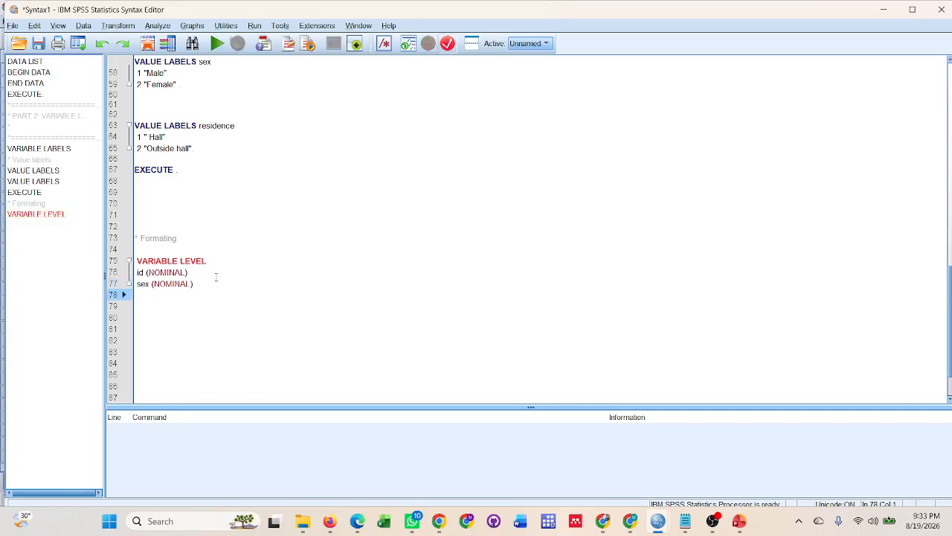
- Add the entry residence (NOMINAL) to the VARIABLE LEVEL command on line 78
type("residence")
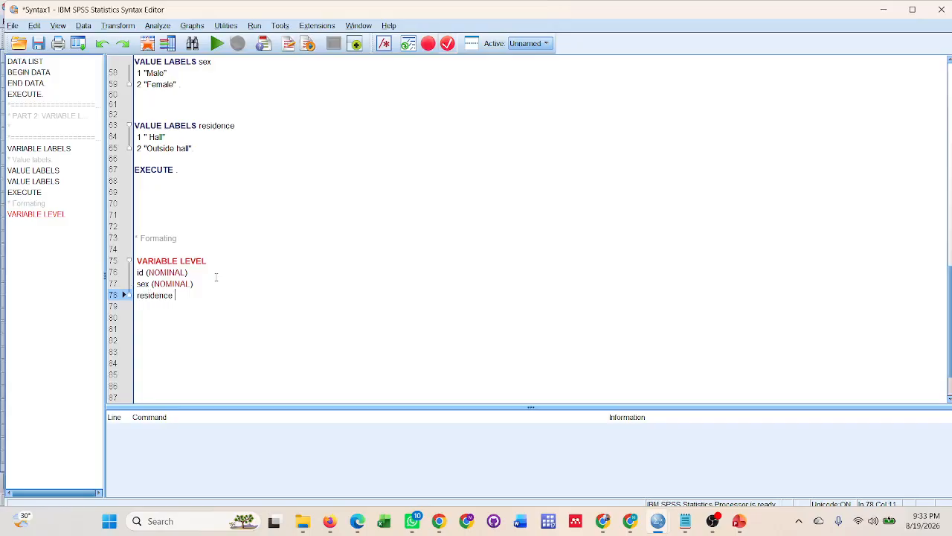
type(" (NOMINAL)")
key("Return")
- Add the entry study_hours (SCALE) to the VARIABLE LEVEL command on line 79 and begin a new line
type("study")
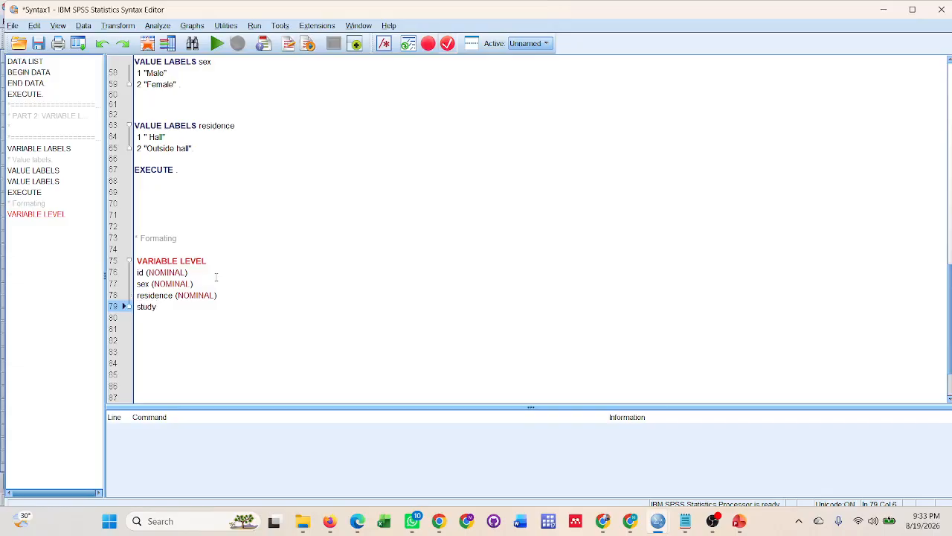
type("_hours")
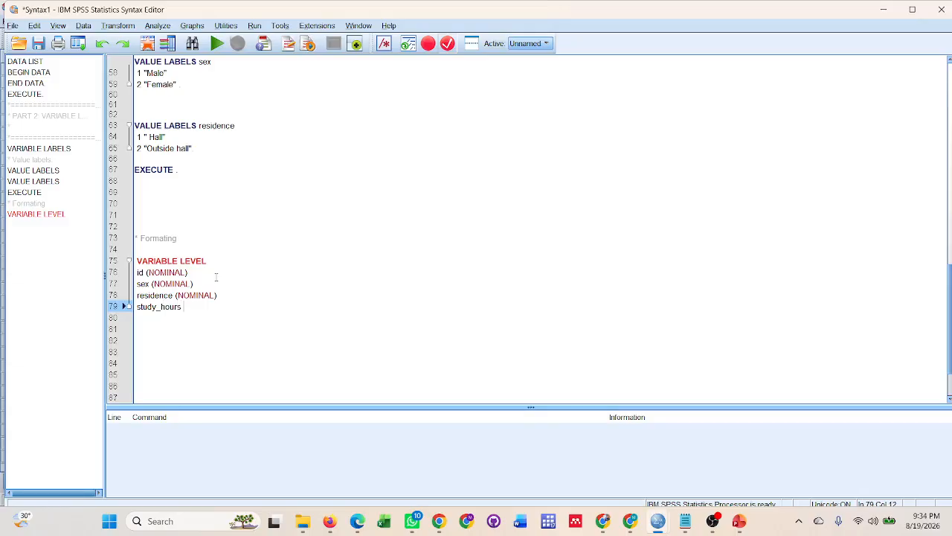
type(" (SCALE)")
key("Return")
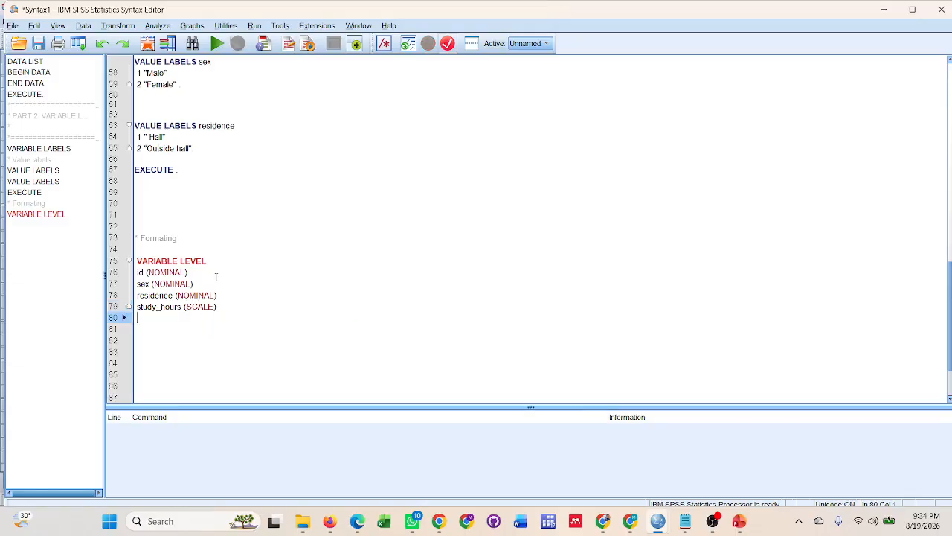
- Add the entry test_score (SCALE) to the VARIABLE LEVEL command on line 80
type("test_score (SCA")
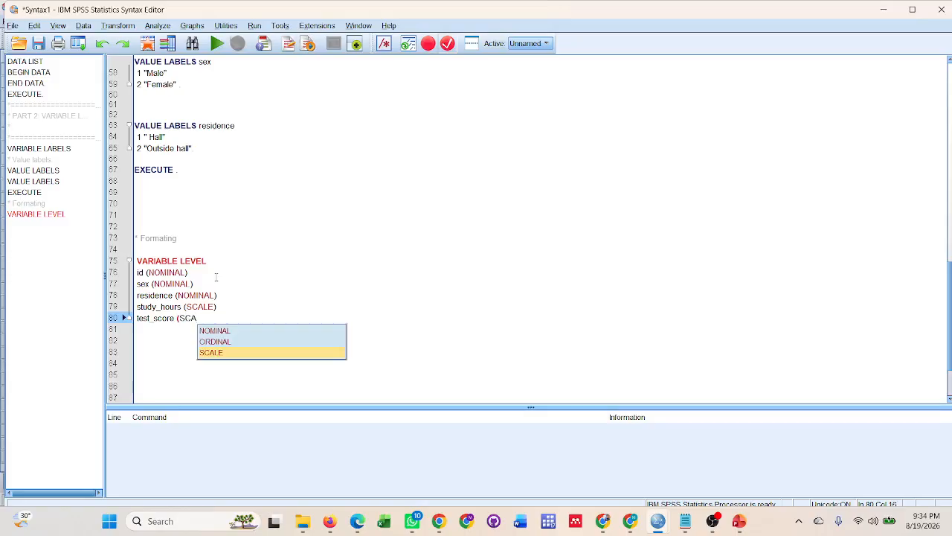
key("Return")
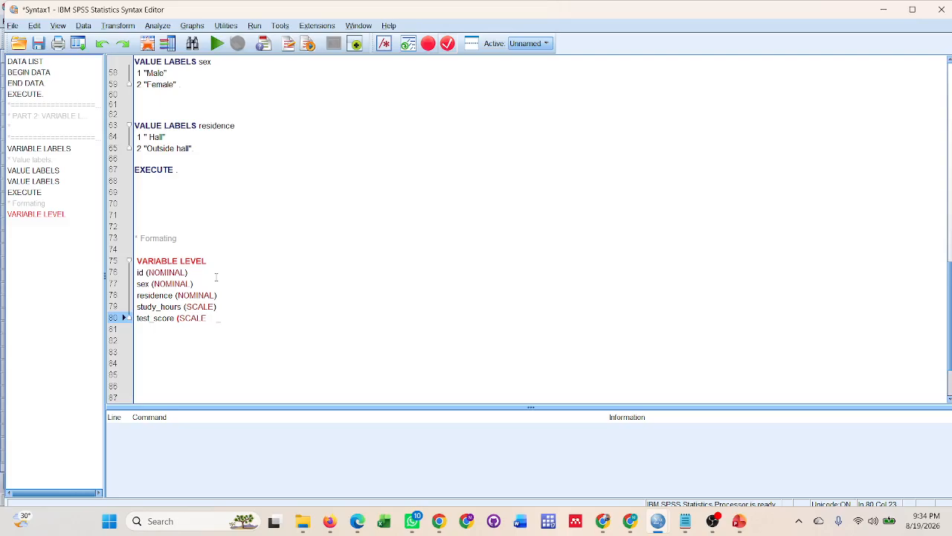
type(")")
scroll(216, 277, "down", 2)
scroll(226, 203, "up", 1)
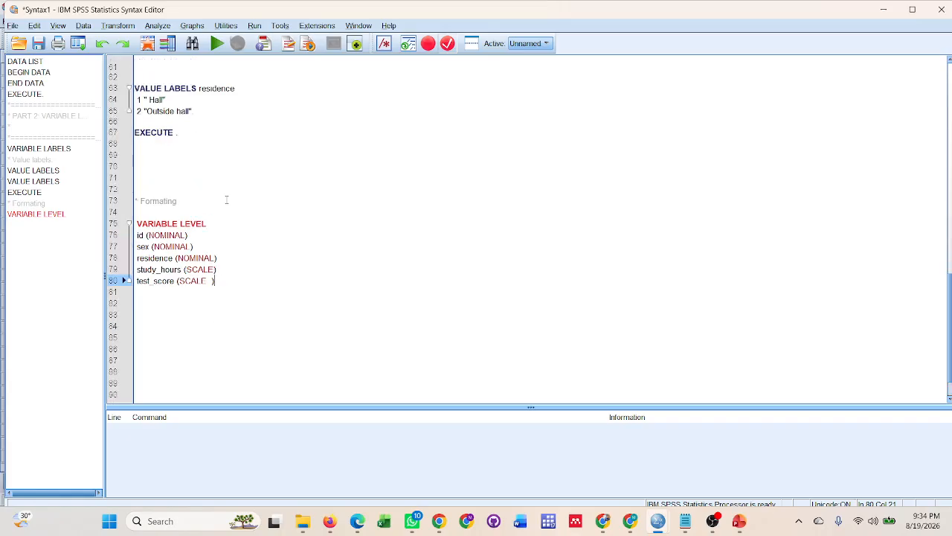
- End the VARIABLE LEVEL command with a period and add an EXECUTE command, closed by a period, on line 81
left_click(160, 191)
left_click_drag(160, 192, 228, 290)
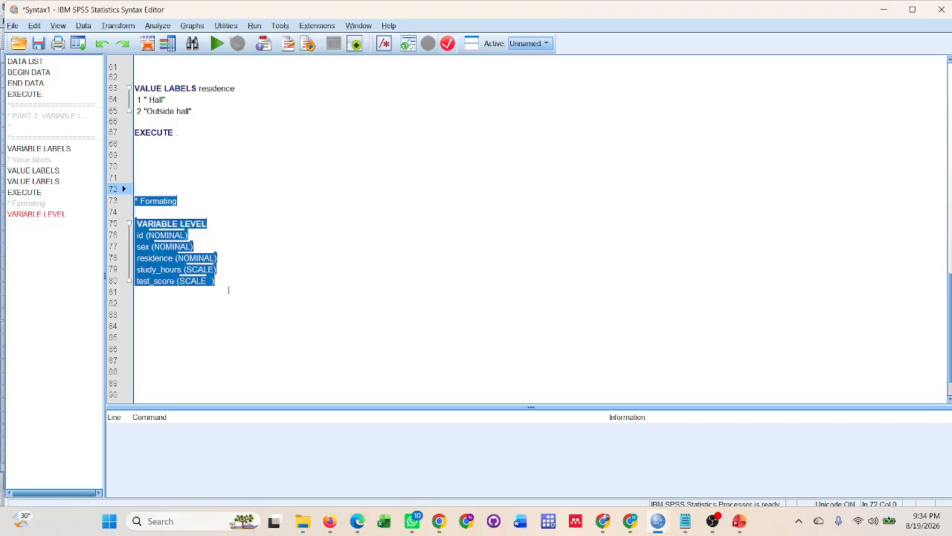
left_click(229, 290)
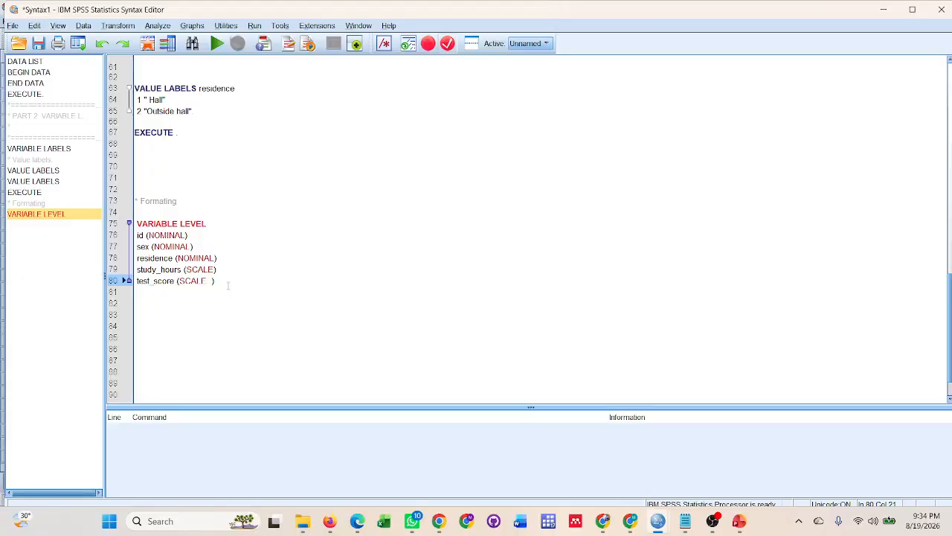
key("Return")
type("EXE")
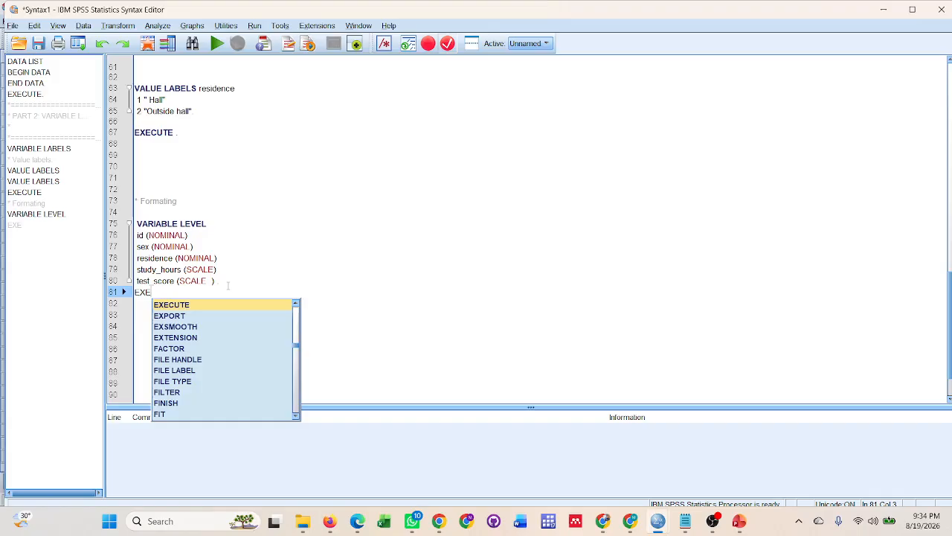
key("Return")
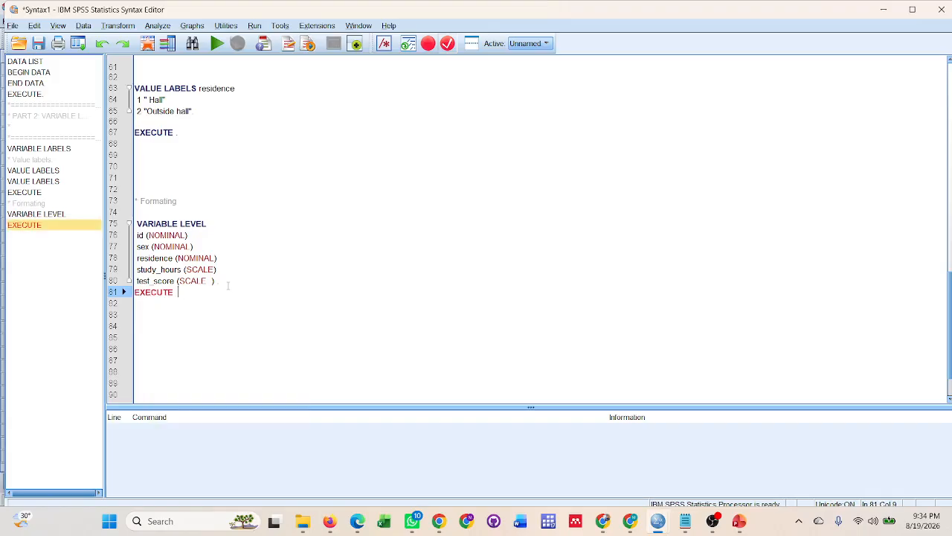
type(".")
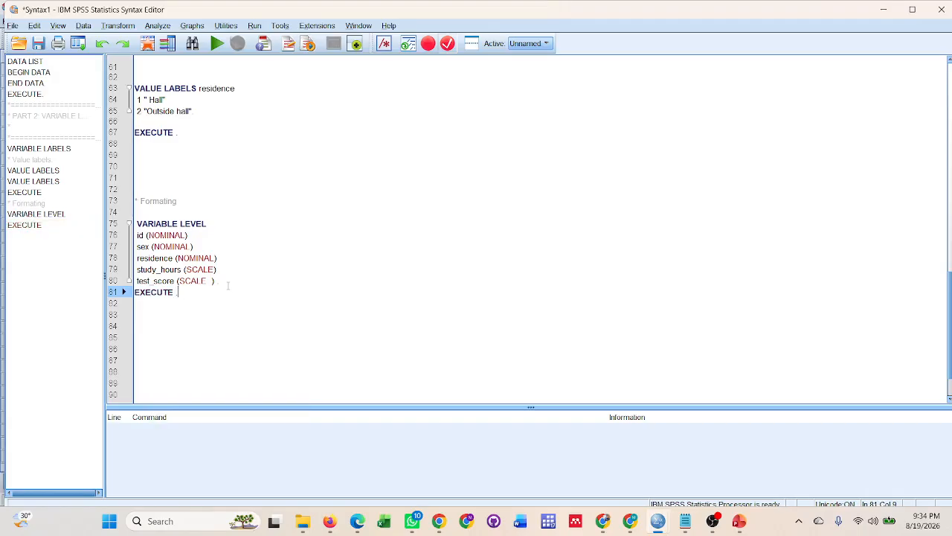
- Run only the syntax block from the Formating comment through the final EXECUTE command
left_click_drag(167, 174, 216, 340)
left_click(217, 348)
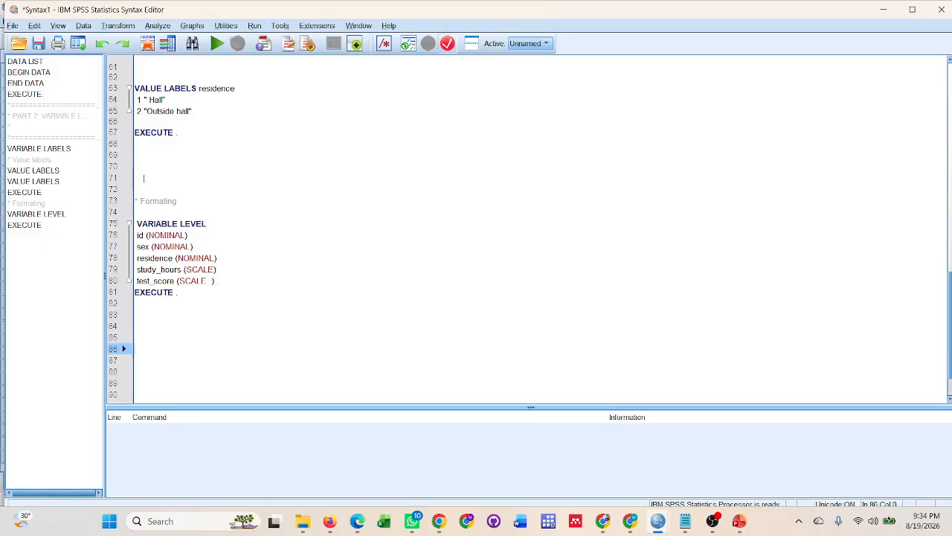
left_click_drag(143, 177, 180, 318)
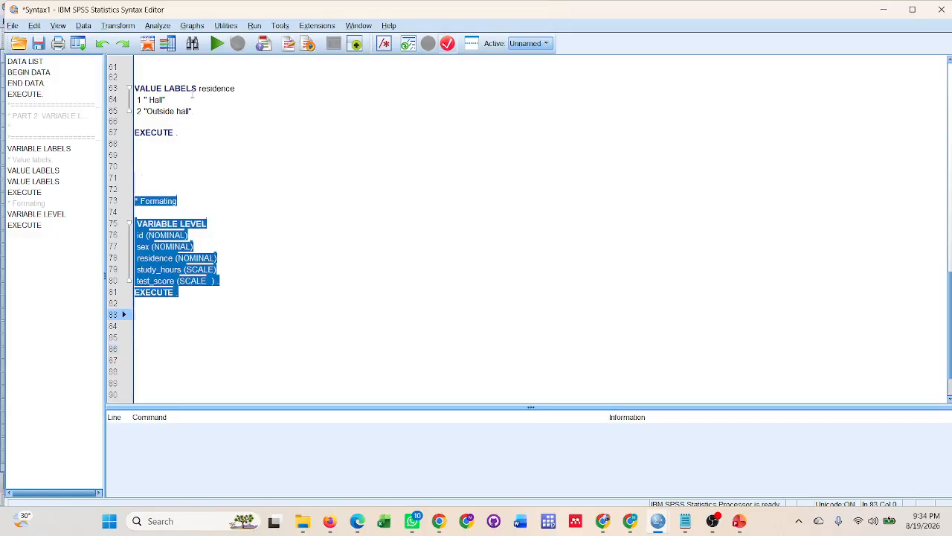
left_click(216, 43)
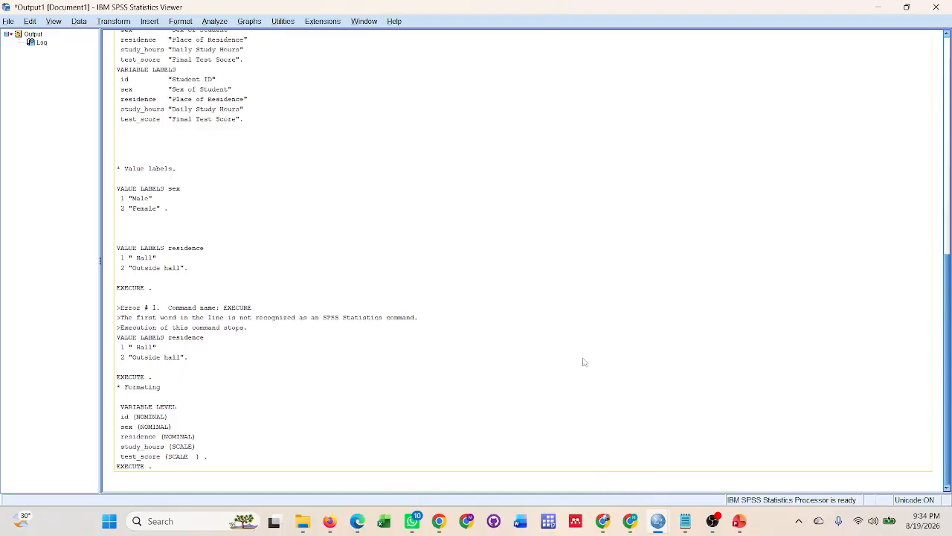
- Check the measurement levels and cases in the Untitled2 dataset, and set the decimals of the id variable to 0
mouse_move(658, 521)
mouse_move(652, 470)
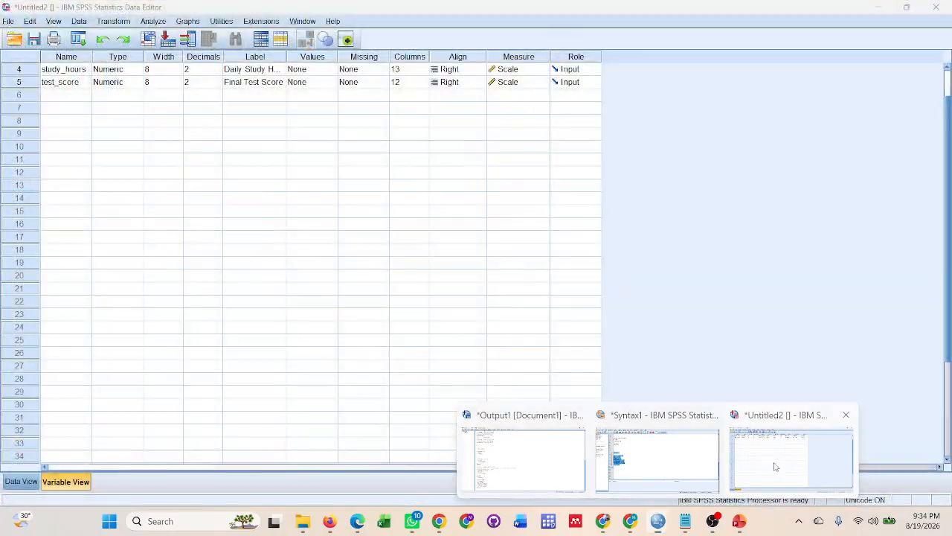
left_click(776, 462)
scroll(166, 198, "up", 1)
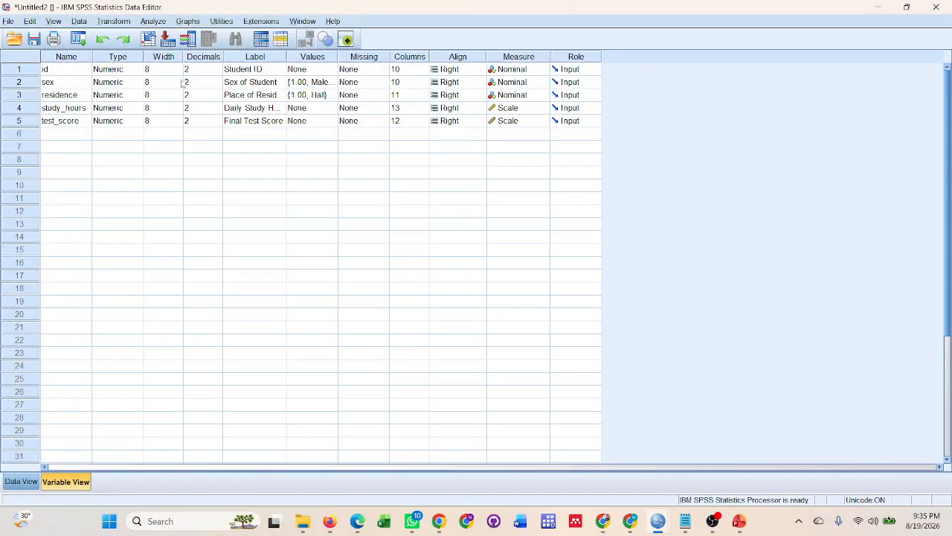
left_click(24, 480)
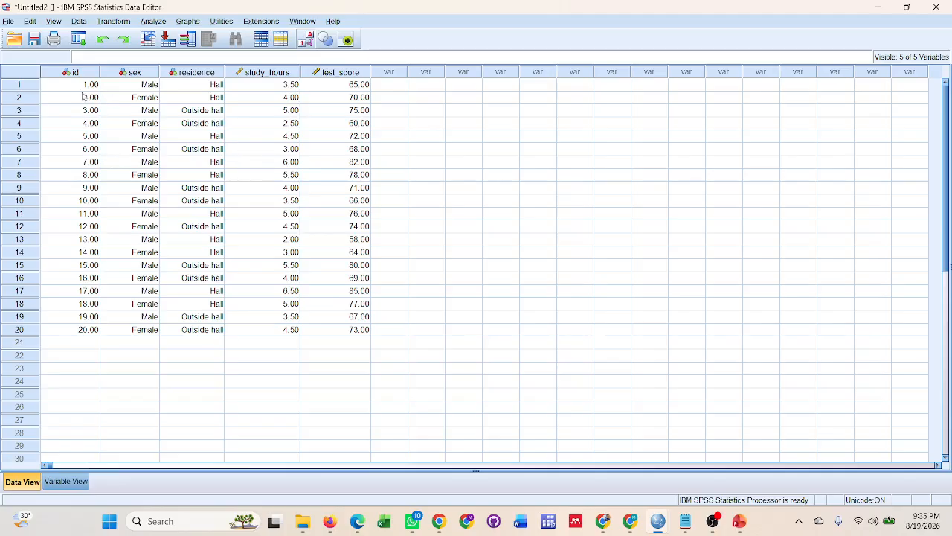
left_click(65, 482)
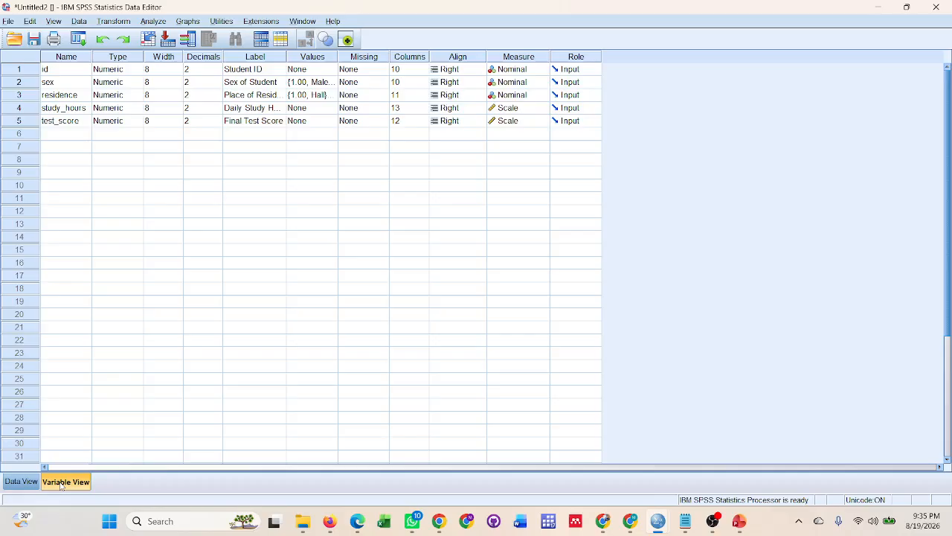
left_click(203, 69)
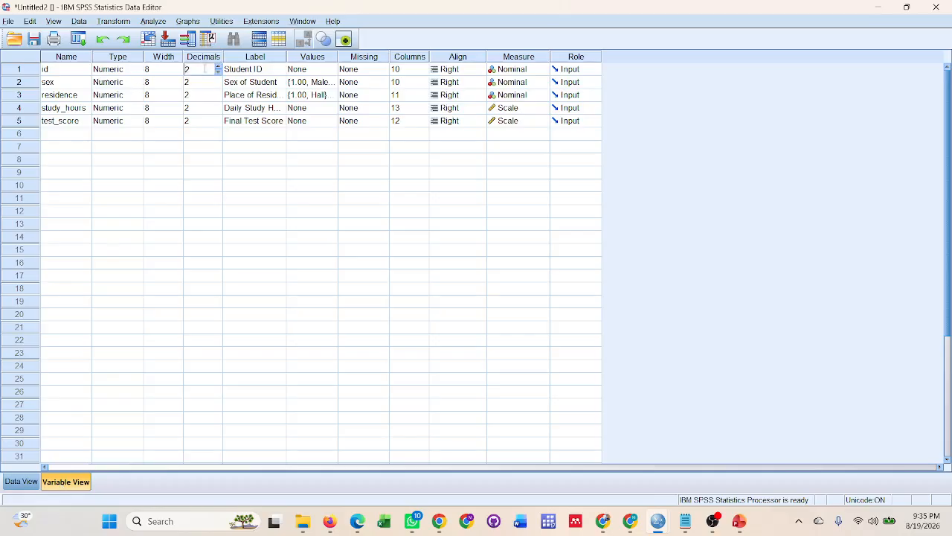
left_click(218, 72)
left_click(22, 482)
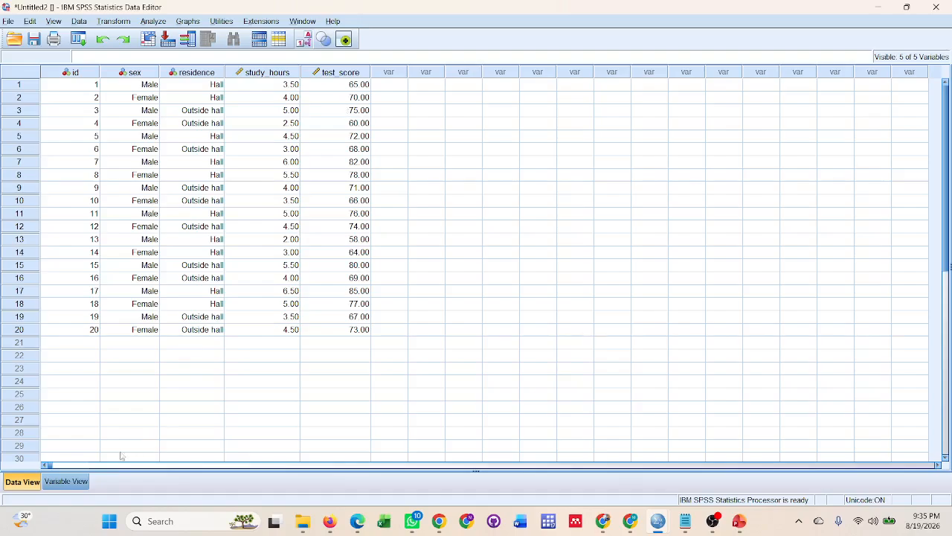
left_click(65, 483)
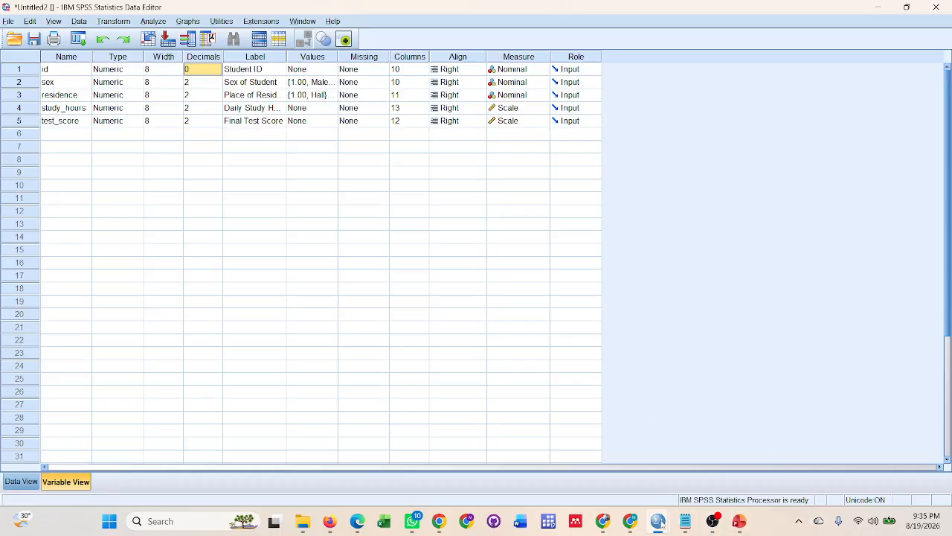
- Return to the Syntax1 window and add the comment "* Frequecny check" on line 88, followed by a run of blank lines
mouse_move(661, 522)
left_click(681, 462)
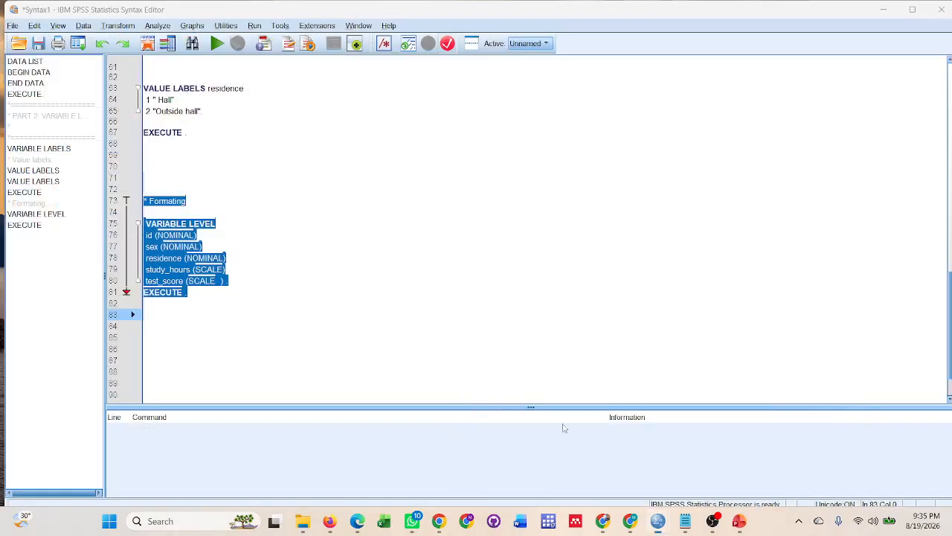
left_click(175, 313)
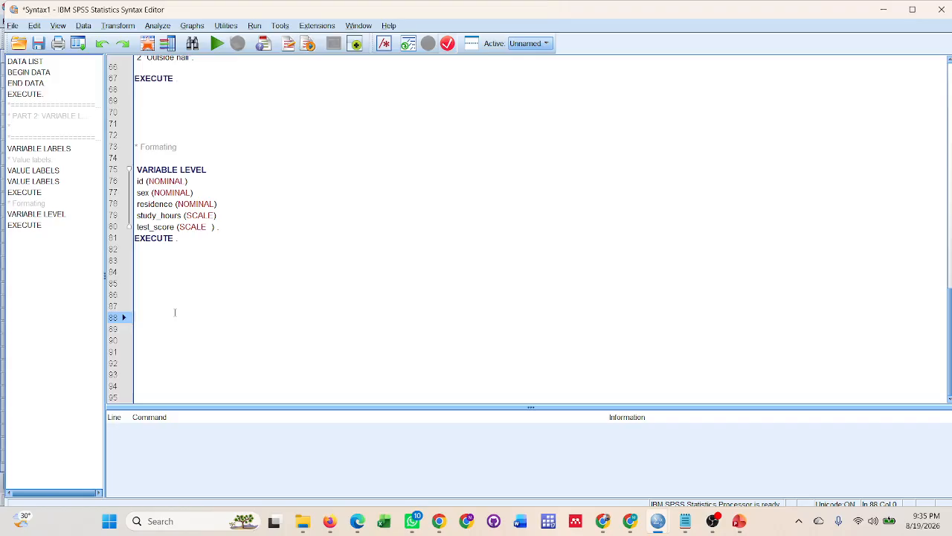
type("* Frequency check")
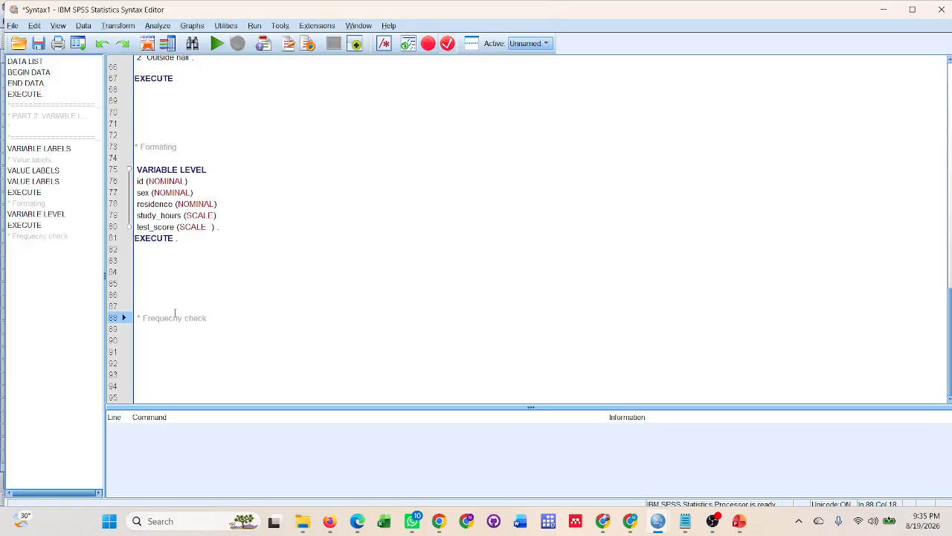
key("Return")
key("Return")
key("Return")
key("Return")
key("Return")
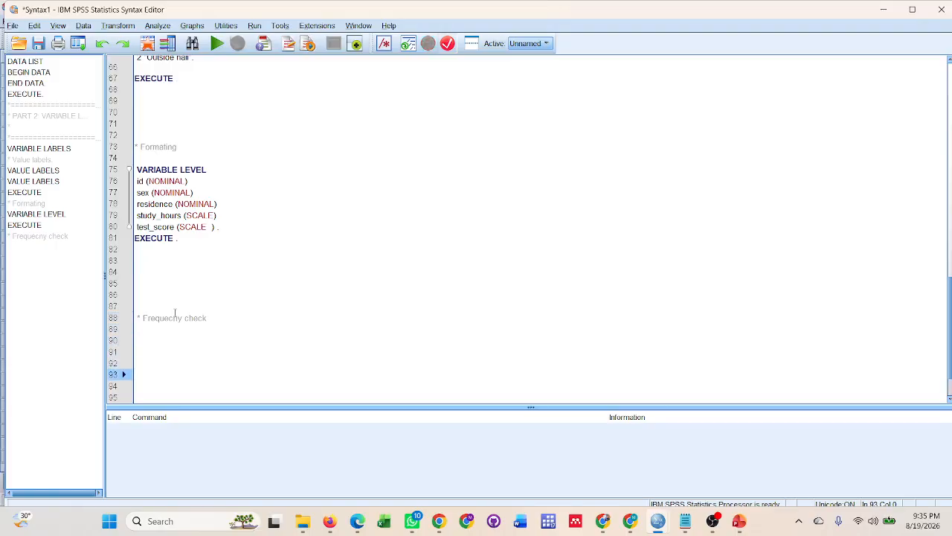
key("Return")
key("Return")
key("Return")
key("Return")
key("Return")
key("Return")
key("Return")
key("Return")
key("Return")
key("Return")
key("Return")
key("Return")
key("Return")
key("Return")
key("Return")
key("Return")
key("Return")
key("Return")
key("Return")
key("Return")
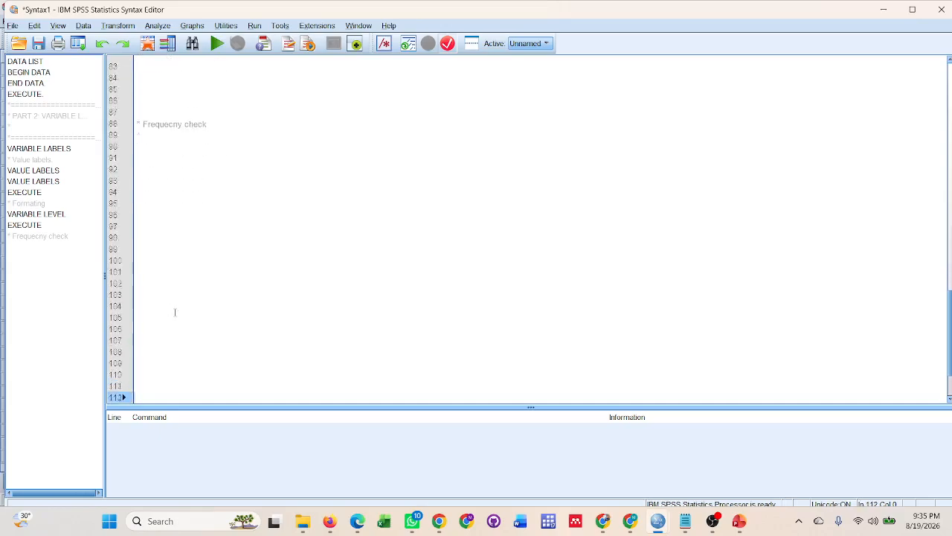
- Start a FREQUENCIES command on line 92 with VARIABLES = sex
scroll(175, 312, "up", 3)
left_click(154, 201)
type("FRE")
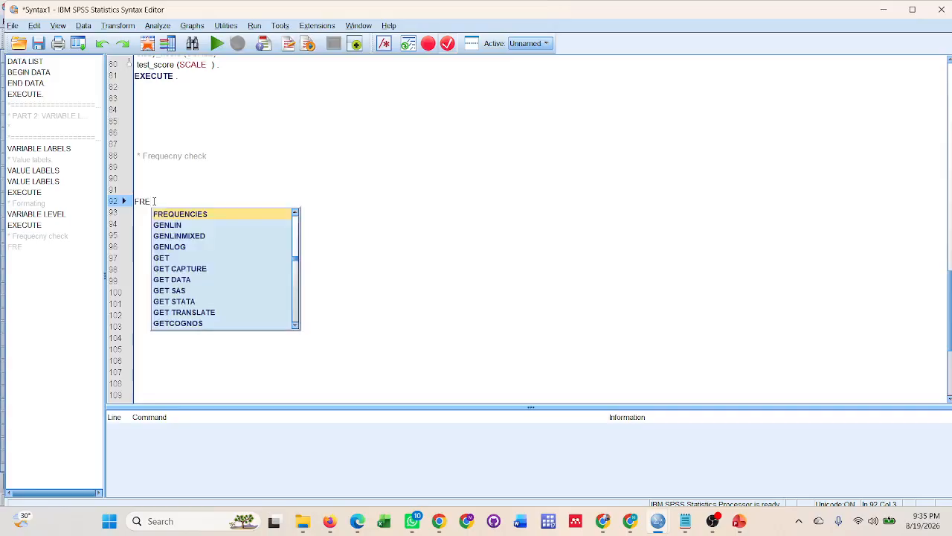
key("Return")
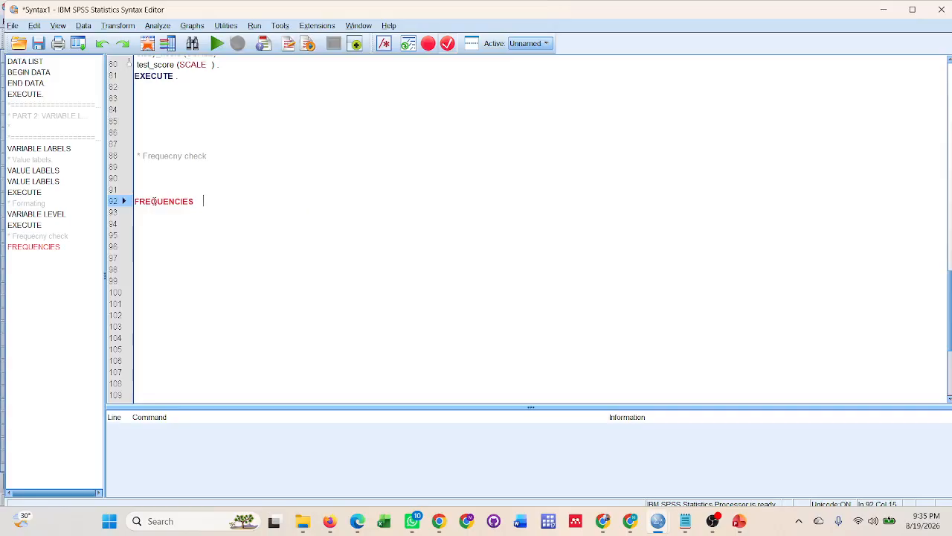
type("VA")
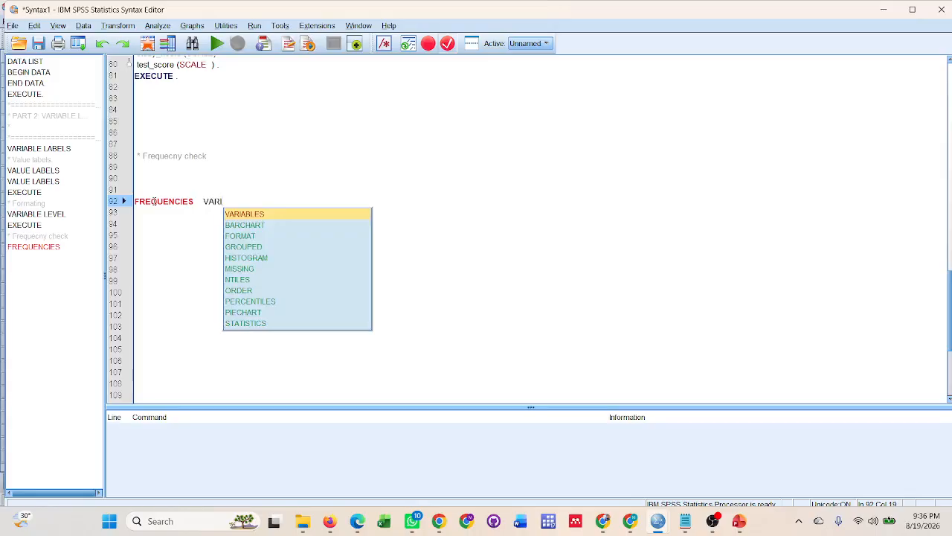
type("RI")
key("Return")
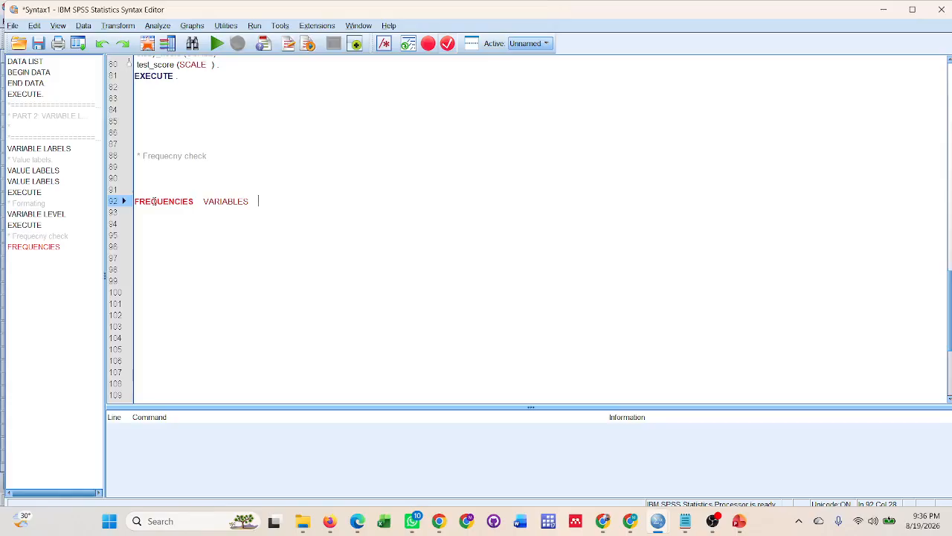
type("= se")
key("BackSpace")
- Add the subcommand /ORDER = ANALYSIS on line 93 and end the FREQUENCIES command with a period
key("Return")
type("/")
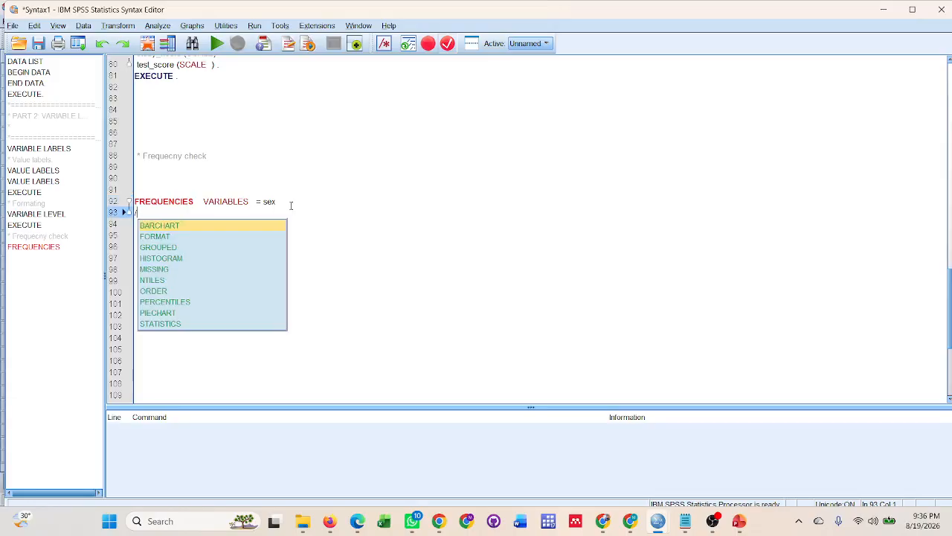
type("OR")
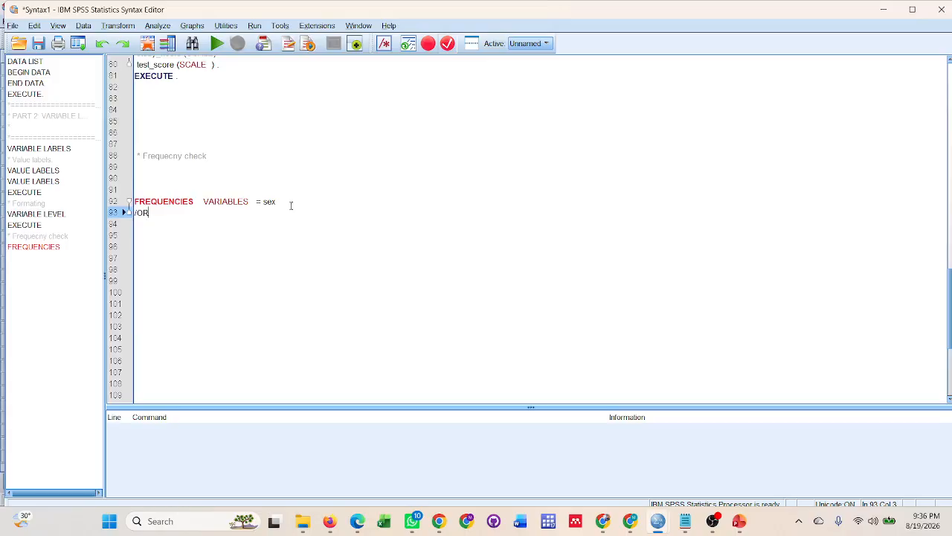
key("Return")
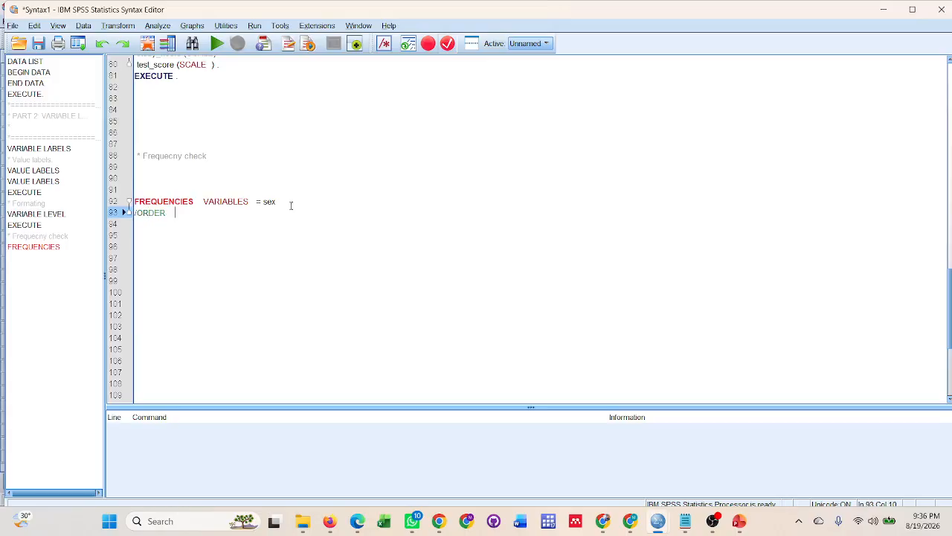
type("= ANA")
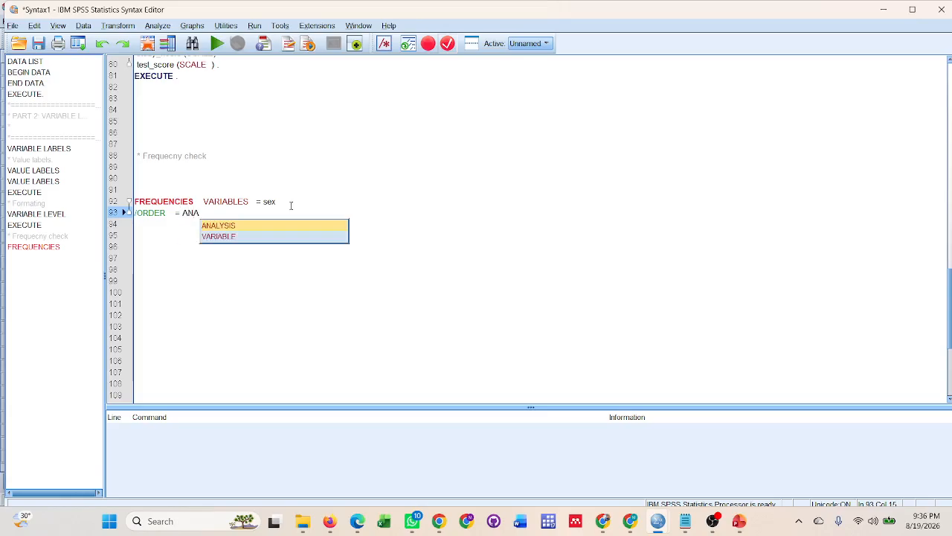
key("Return")
type(".")
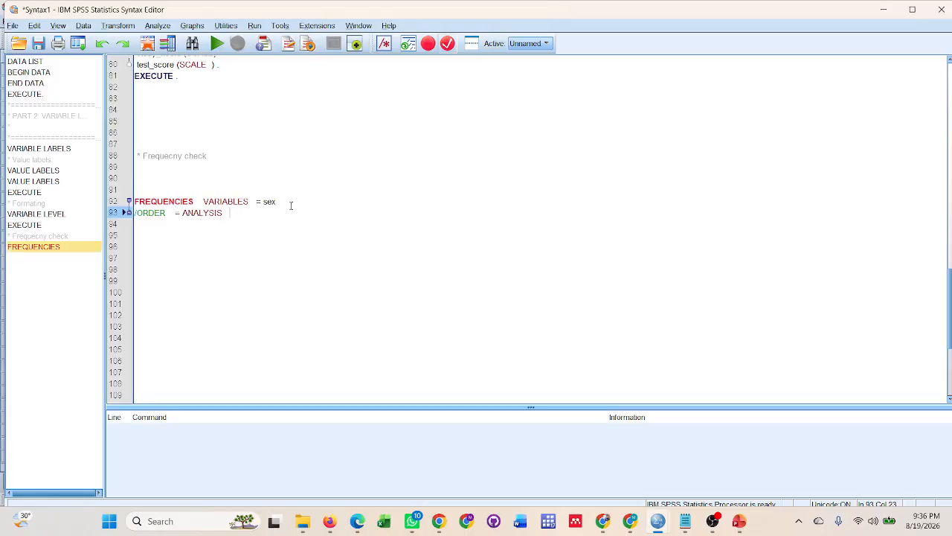
- End the FREQUENCIES command for sex with a period right after ANALYSIS, and run that command
key("BackSpace")
key("BackSpace")
type(".")
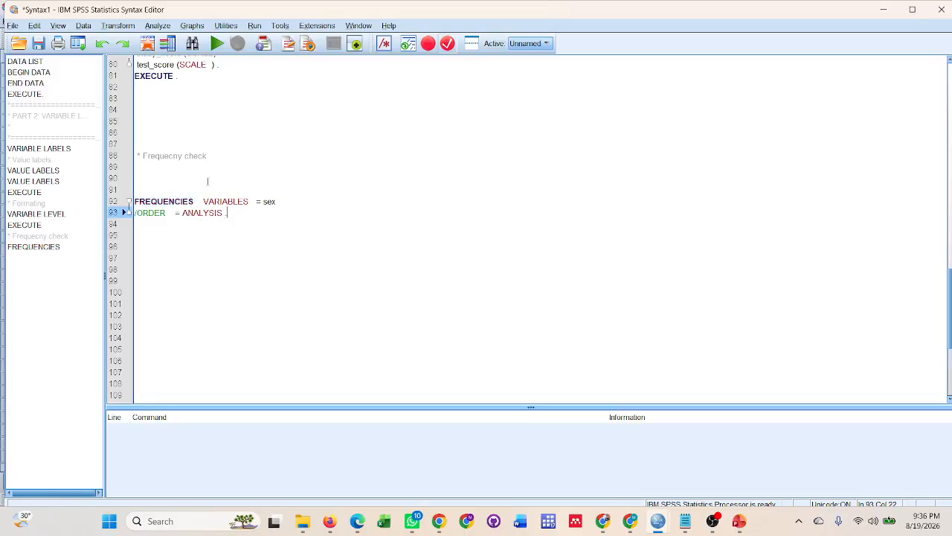
left_click_drag(211, 181, 206, 239)
left_click(216, 43)
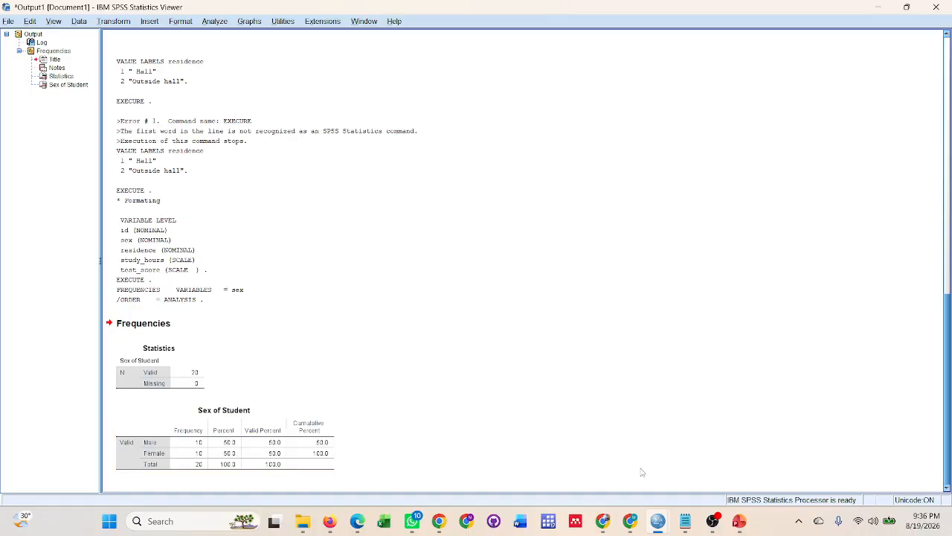
- Return to the Syntax1 window and copy the FREQUENCIES command for sex to line 99
mouse_move(654, 522)
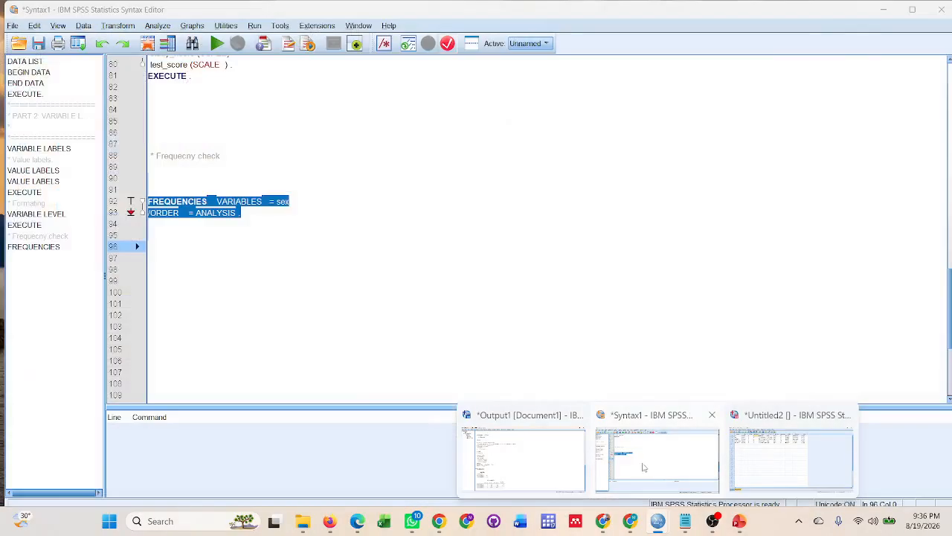
left_click(644, 467)
scroll(236, 275, "down", 3)
left_click(172, 169)
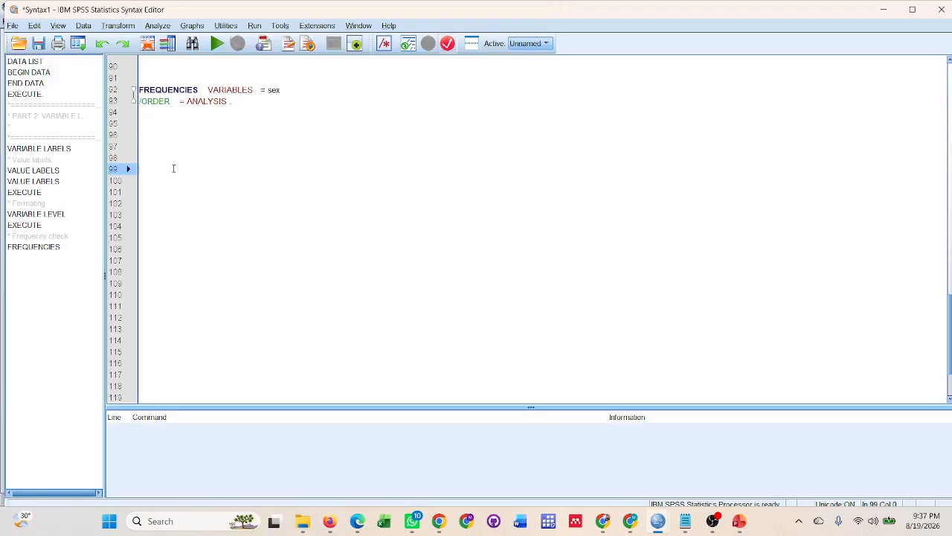
scroll(173, 169, "up", 1)
left_click_drag(158, 110, 189, 158)
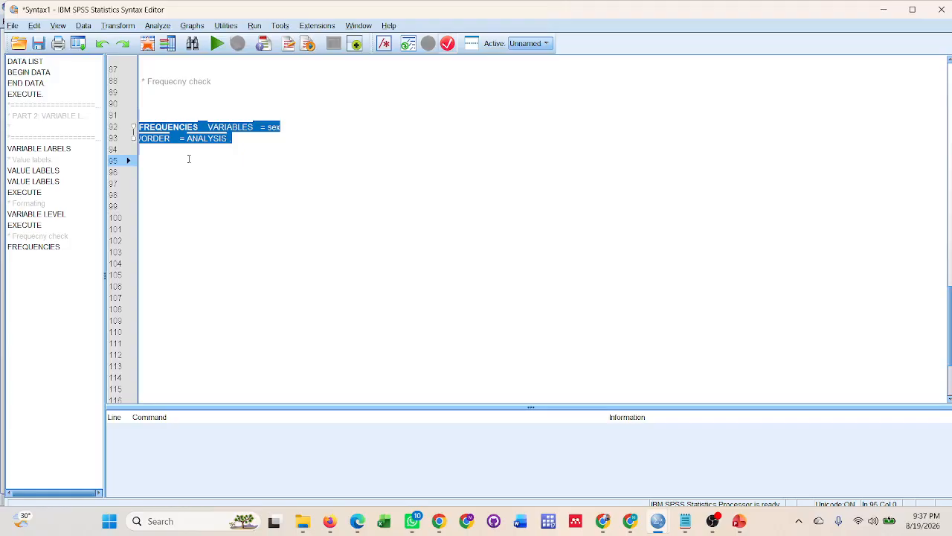
key("ctrl+c")
left_click(182, 193)
key("ctrl+v")
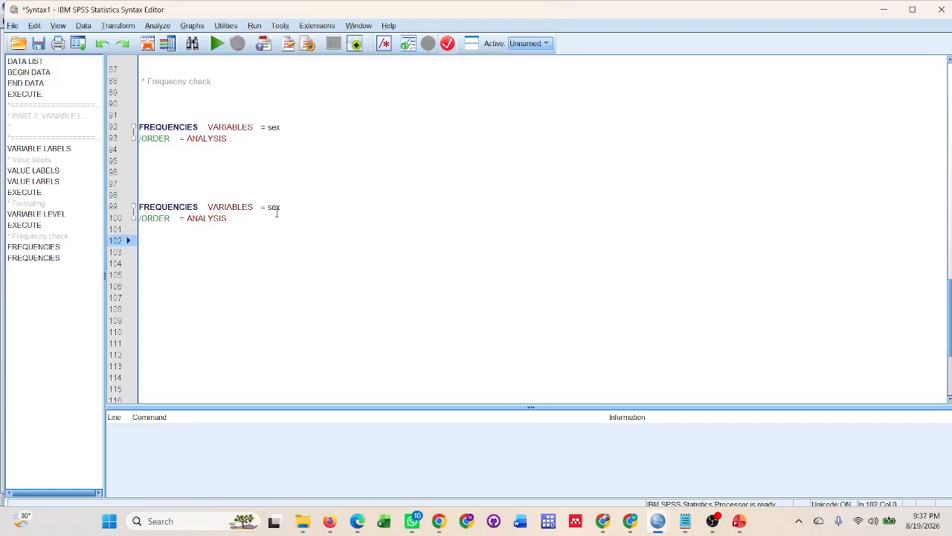
- Change the variable in the copied FREQUENCIES command to residence and run that command
key("ctrl+r")
key("BackSpace")
type("residence")
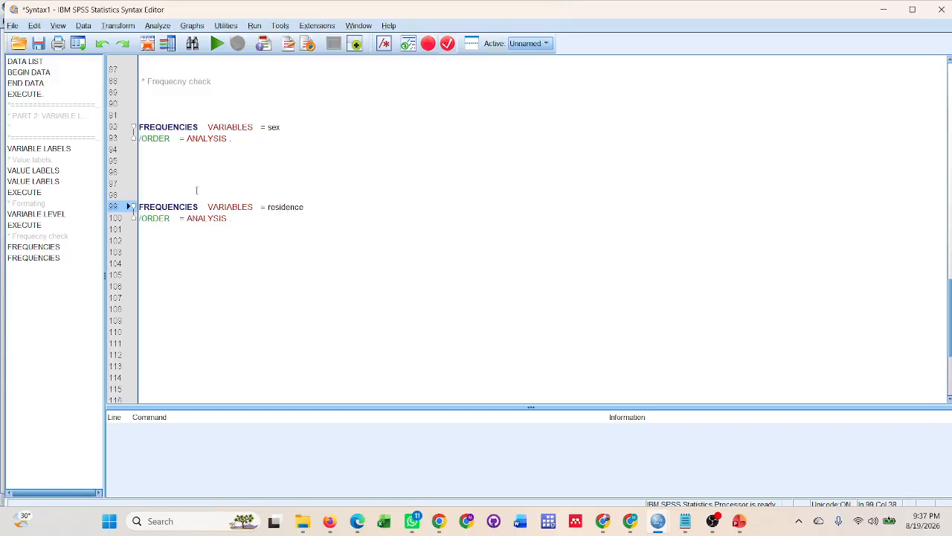
left_click_drag(196, 190, 244, 223)
left_click(216, 43)
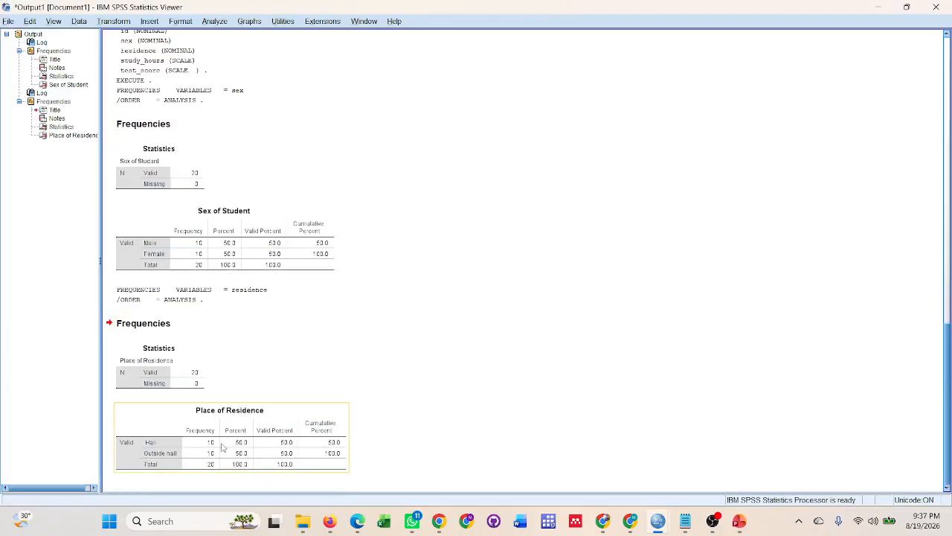
- Look at the Untitled2 variable definitions, and switch to PowerPoint to view the "Descriptive Statistics — Command + Syntax" slide
mouse_move(657, 520)
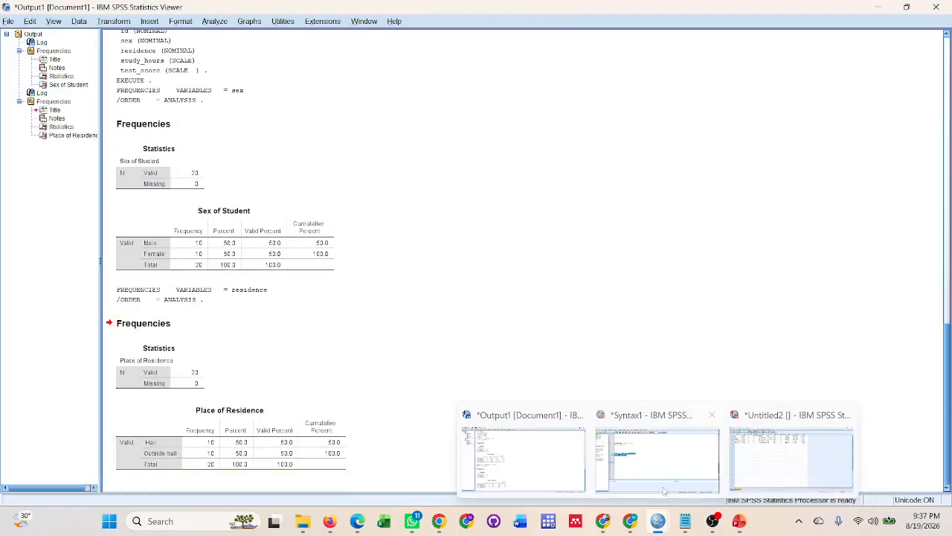
left_click(662, 465)
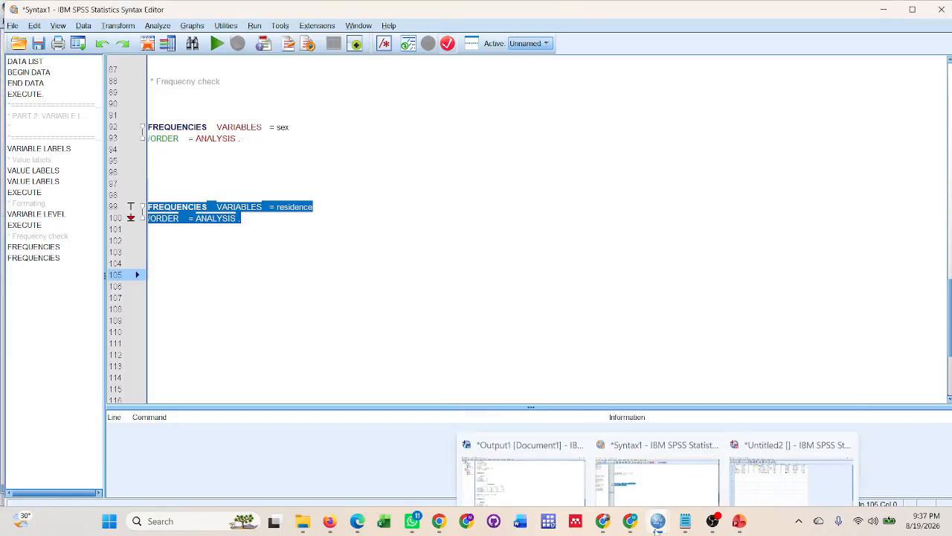
left_click(788, 461)
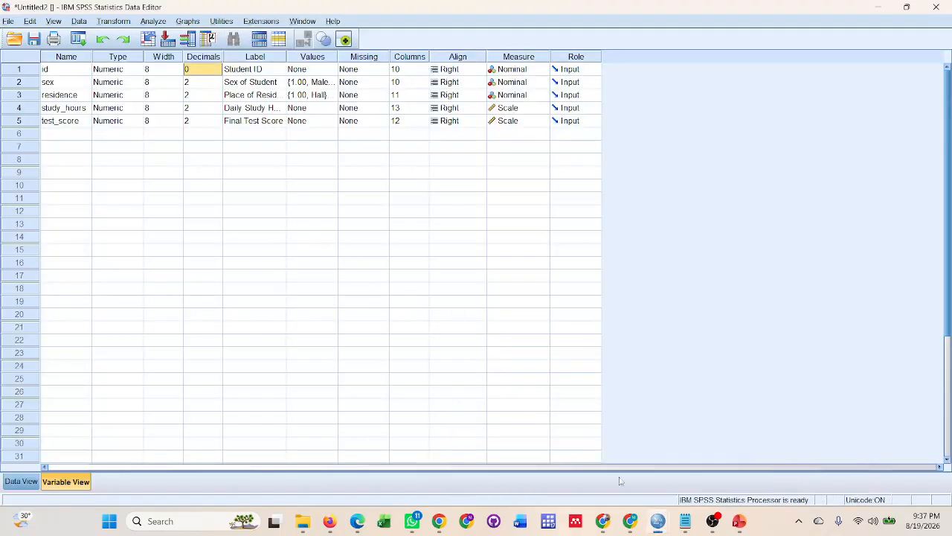
mouse_move(738, 521)
left_click(735, 479)
scroll(489, 297, "up", 3)
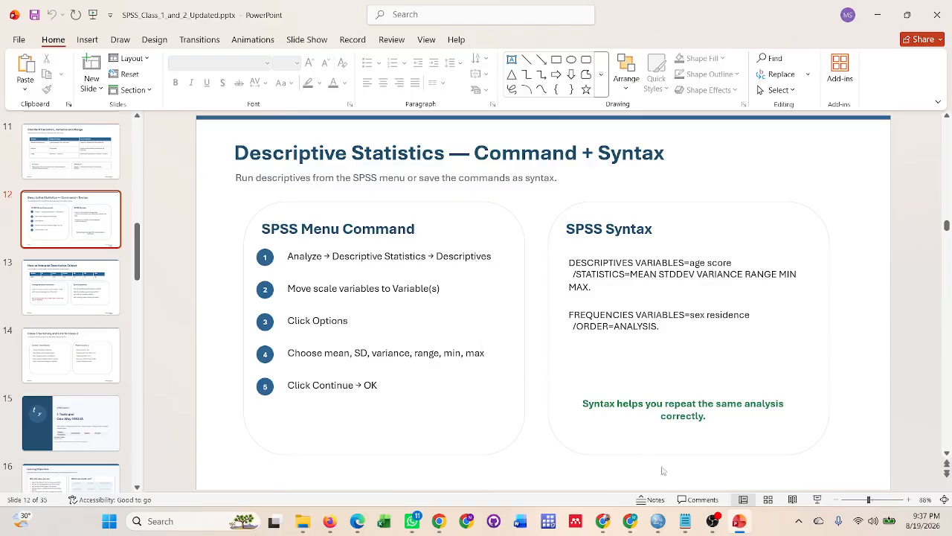
- Switch back to the Untitled2 dataset in SPSS and set up a Frequencies analysis with Sex of Student as its variable
mouse_move(670, 526)
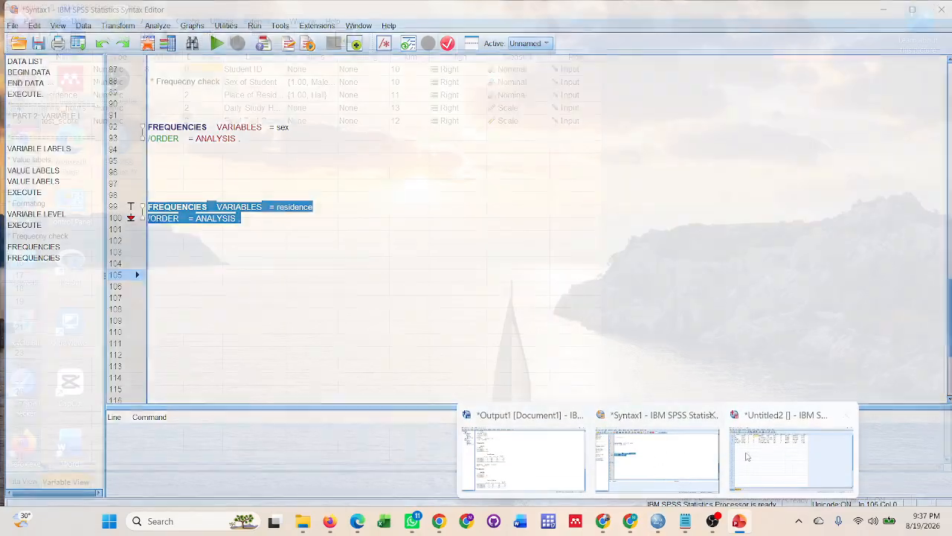
left_click(748, 457)
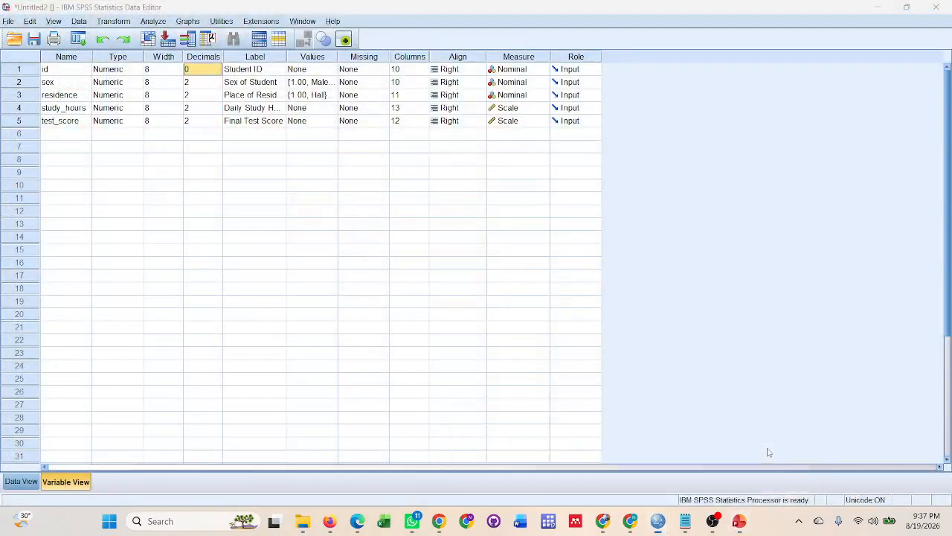
left_click(22, 482)
left_click(152, 21)
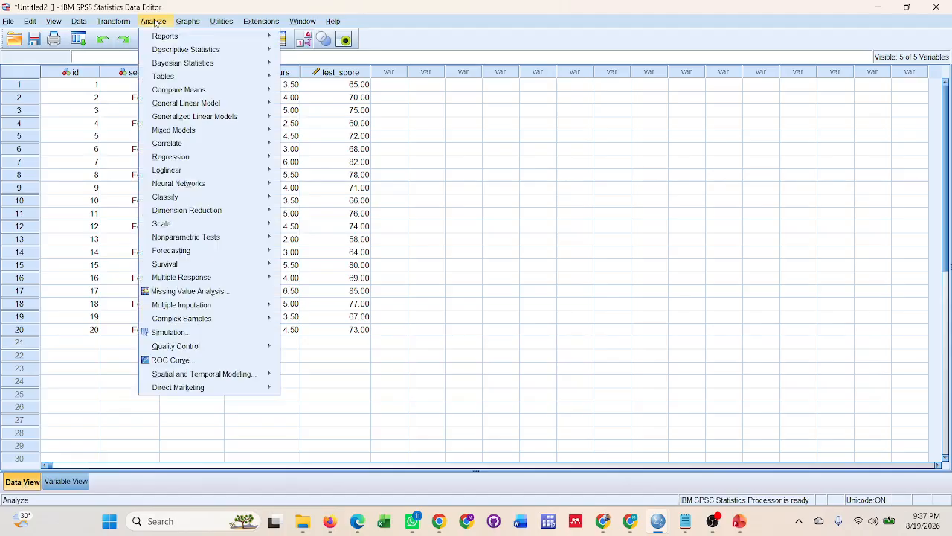
mouse_move(176, 51)
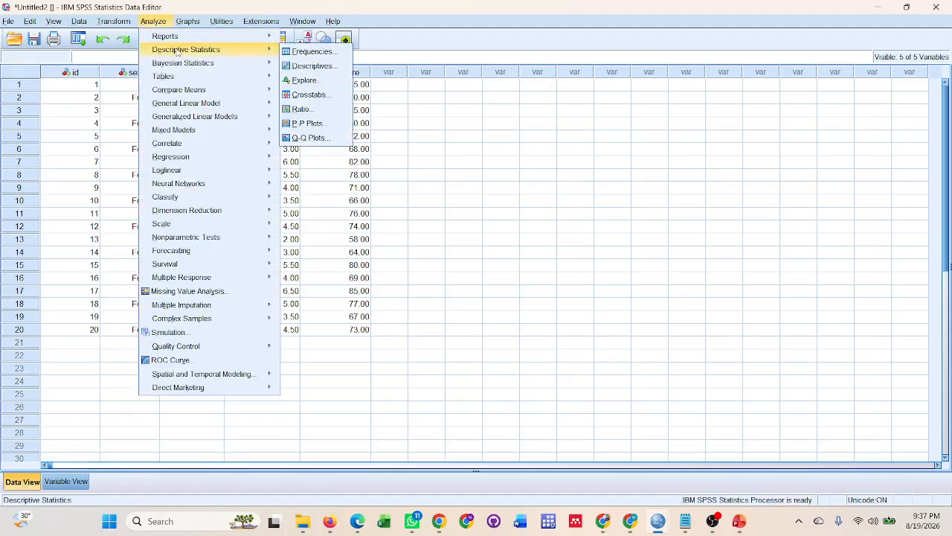
left_click(299, 52)
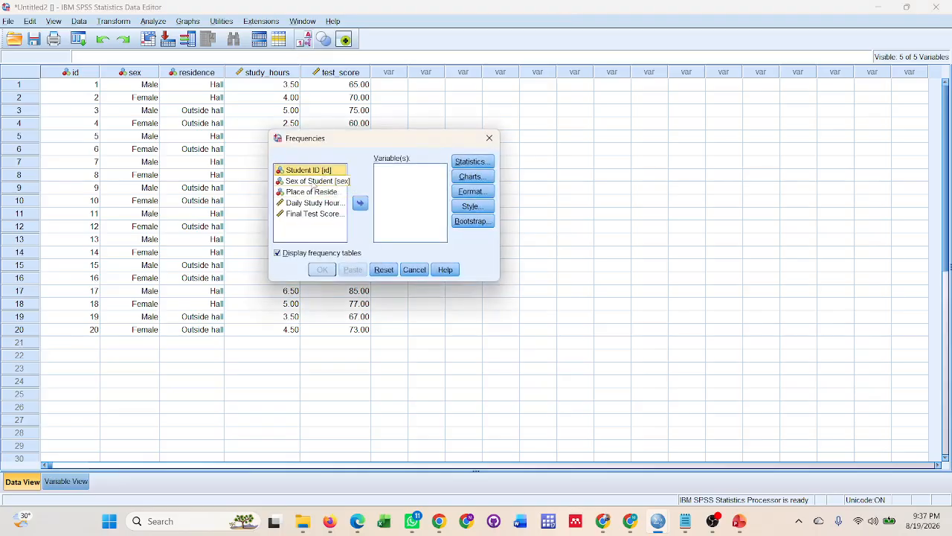
left_click(313, 182)
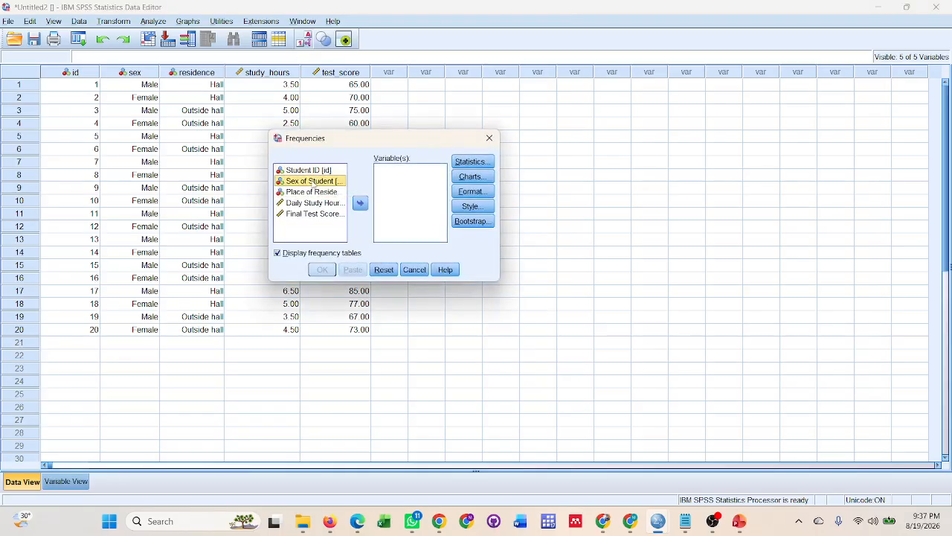
left_click(360, 203)
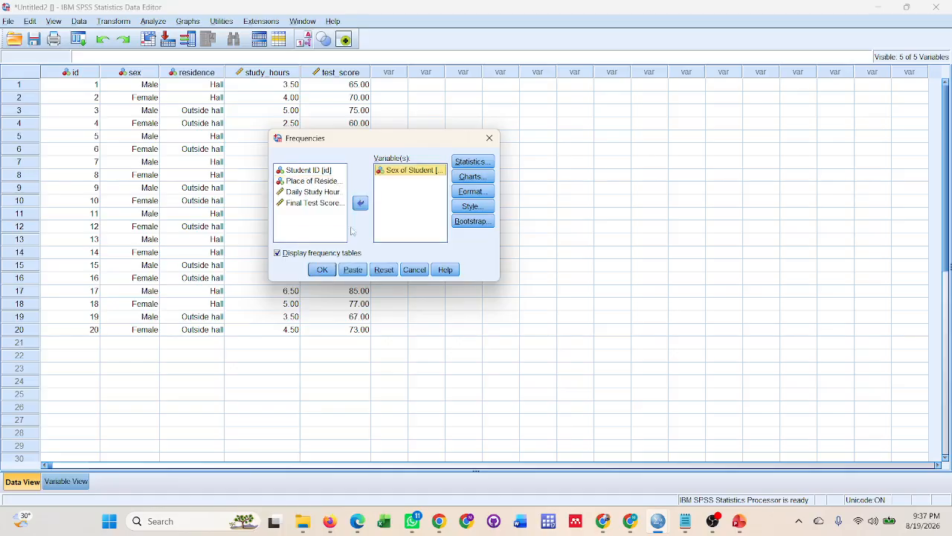
- Look over the Frequencies statistics options without choosing any, and set the chart type to pie charts
left_click(472, 164)
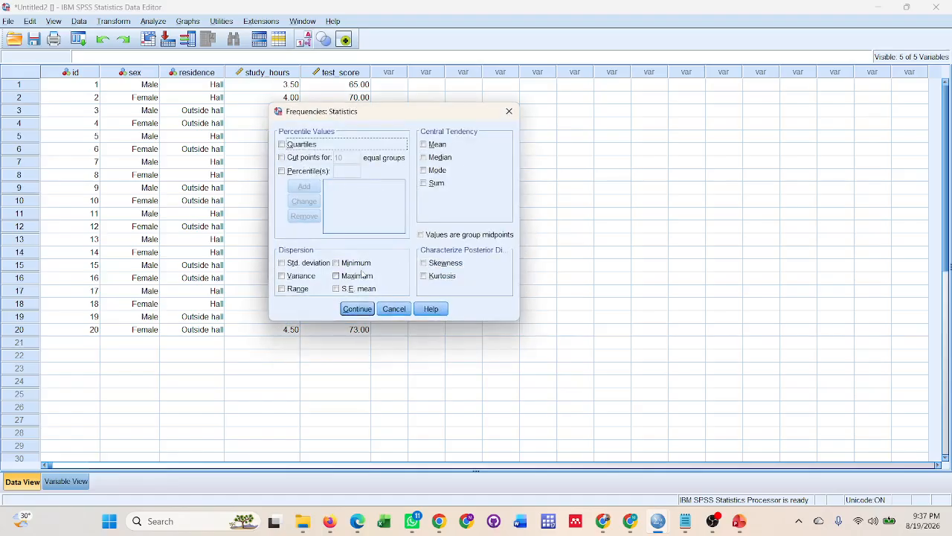
left_click(508, 112)
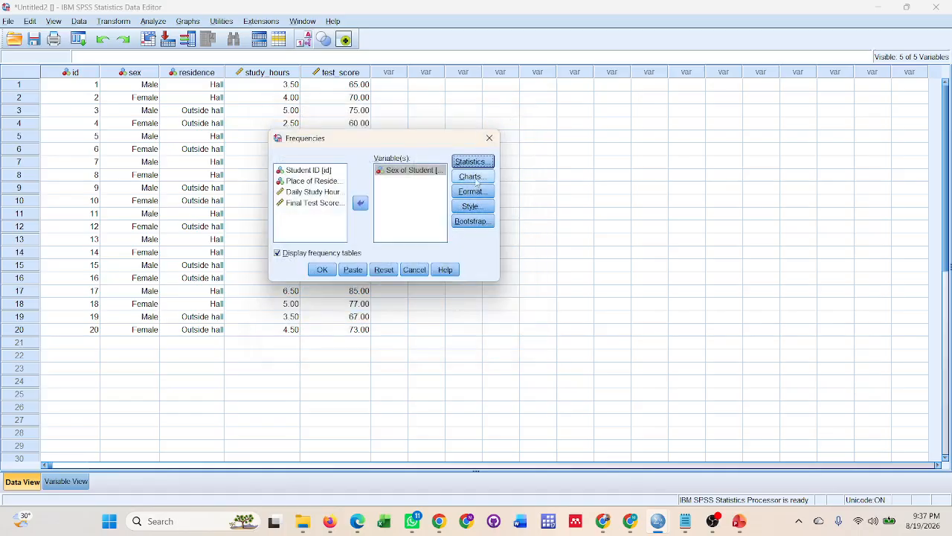
left_click(474, 177)
left_click(331, 188)
left_click(332, 200)
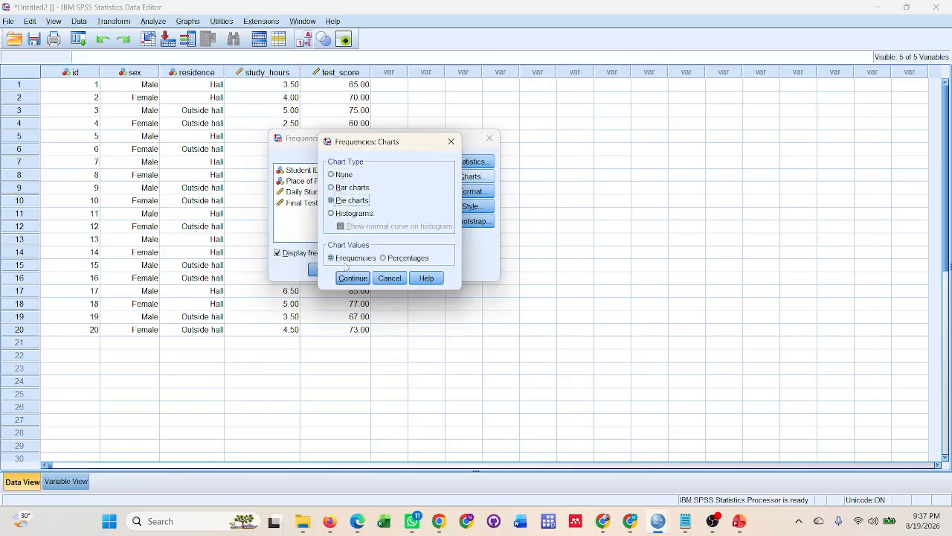
left_click(355, 279)
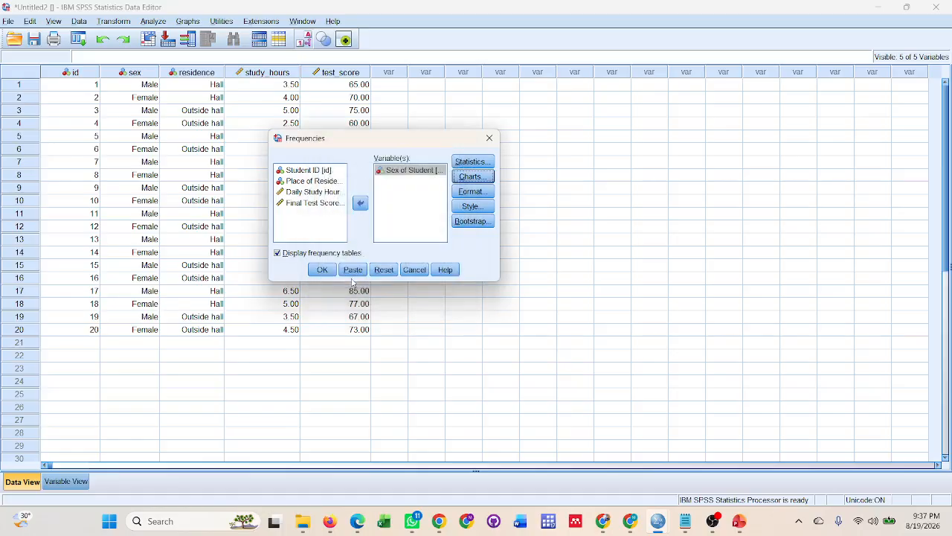
- Run the Frequencies analysis of sex with percentages as the pie chart values, and review the output
left_click(474, 177)
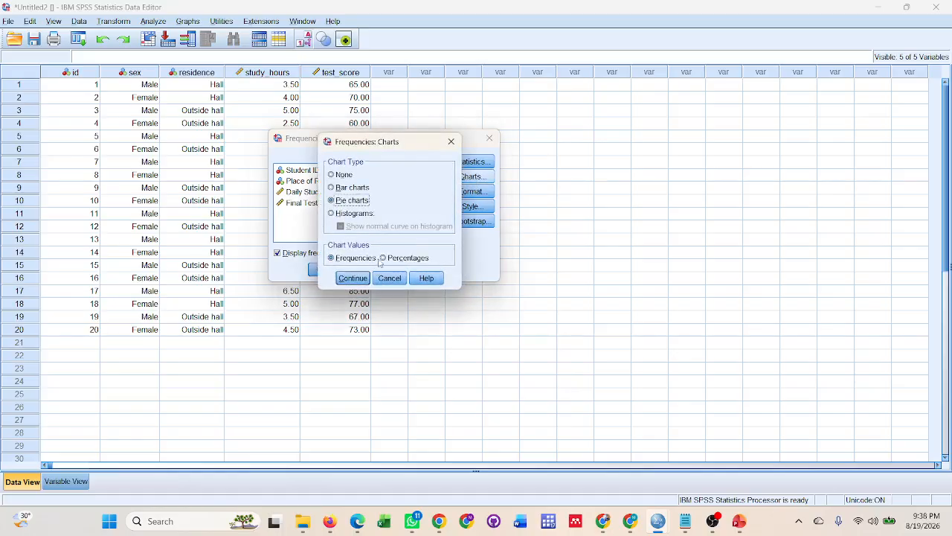
left_click(384, 258)
left_click(353, 278)
left_click(322, 270)
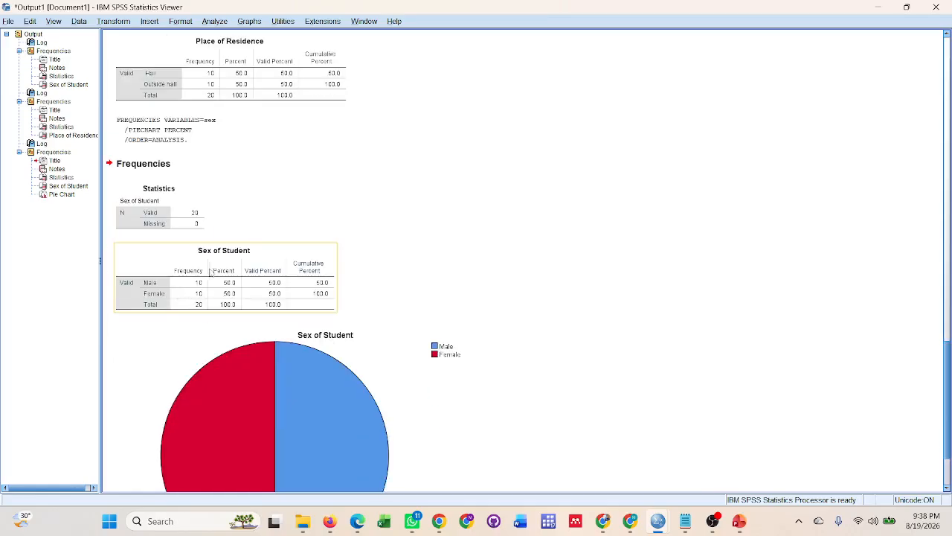
scroll(216, 266, "up", 5)
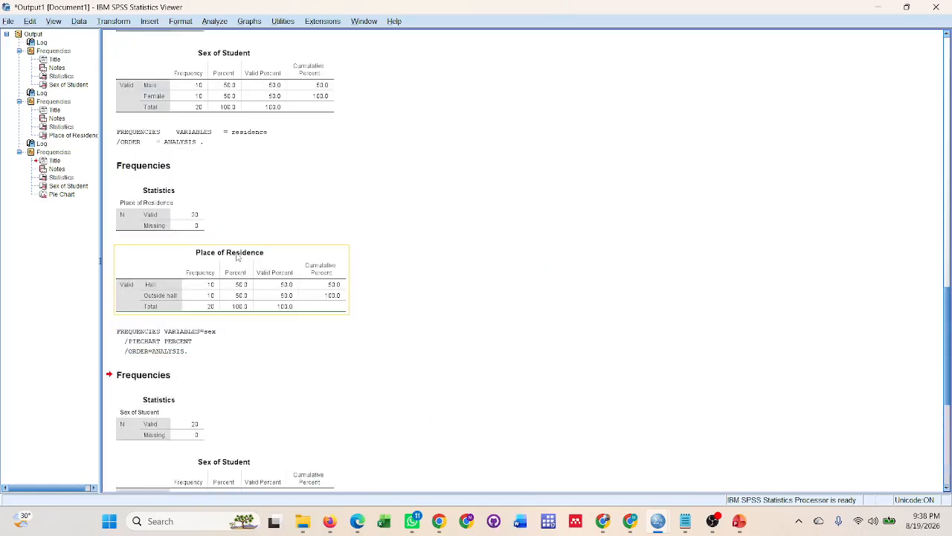
scroll(227, 257, "down", 2)
scroll(229, 283, "down", 7)
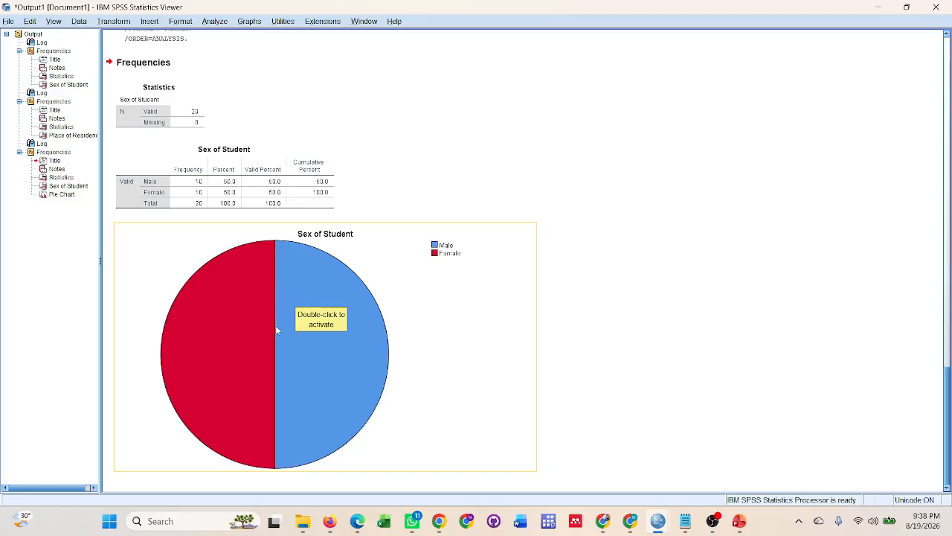
- Replace Sex of Student with Place of Residence in the Frequencies analysis of the Untitled2 dataset, and run it to view the pie chart
mouse_move(658, 521)
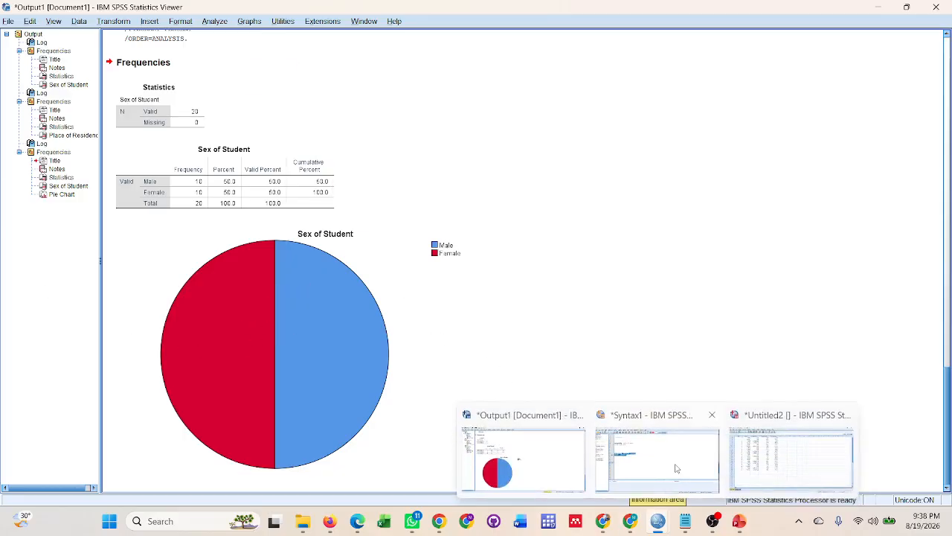
mouse_move(668, 463)
left_click(751, 450)
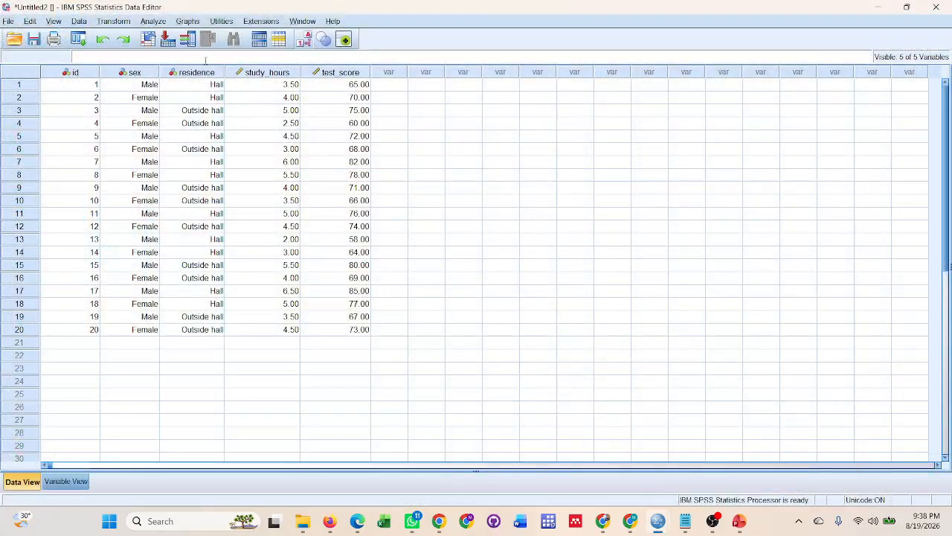
left_click(157, 22)
mouse_move(204, 50)
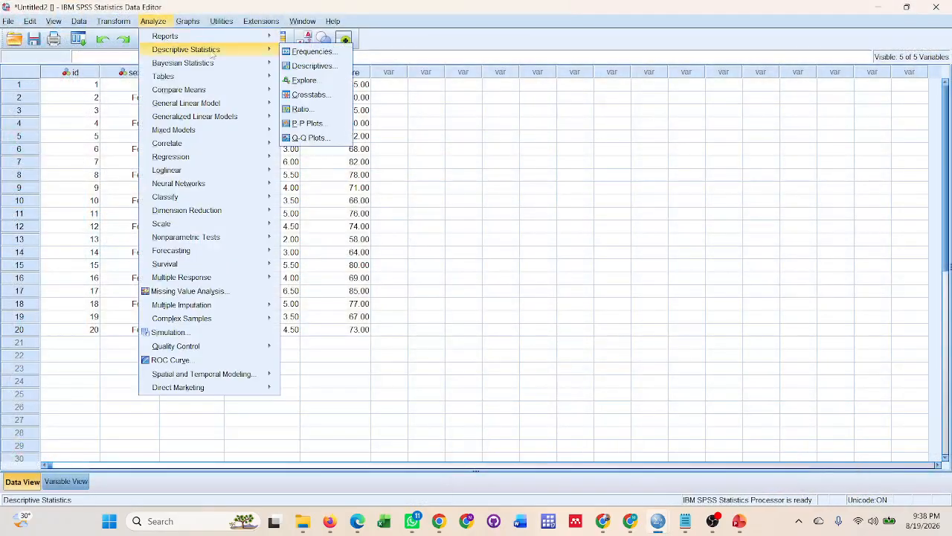
left_click(300, 51)
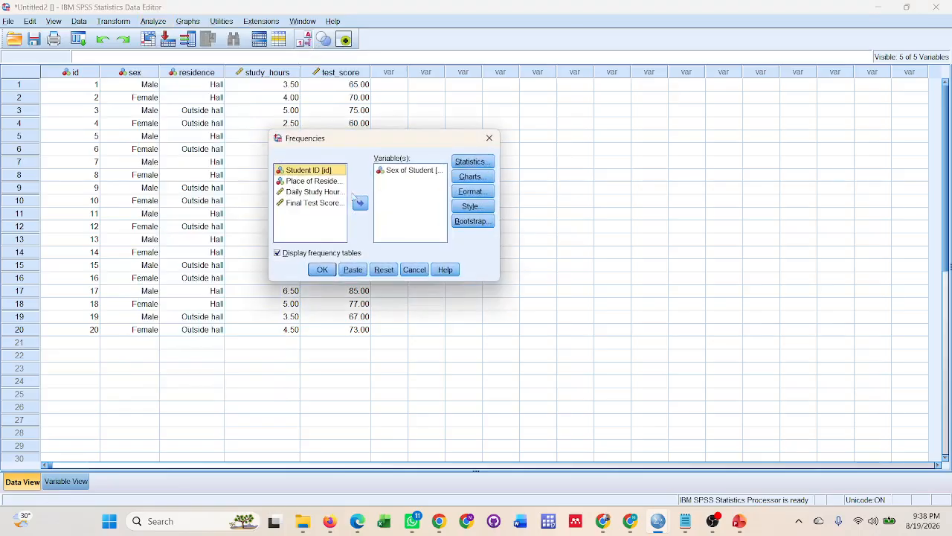
left_click(317, 181)
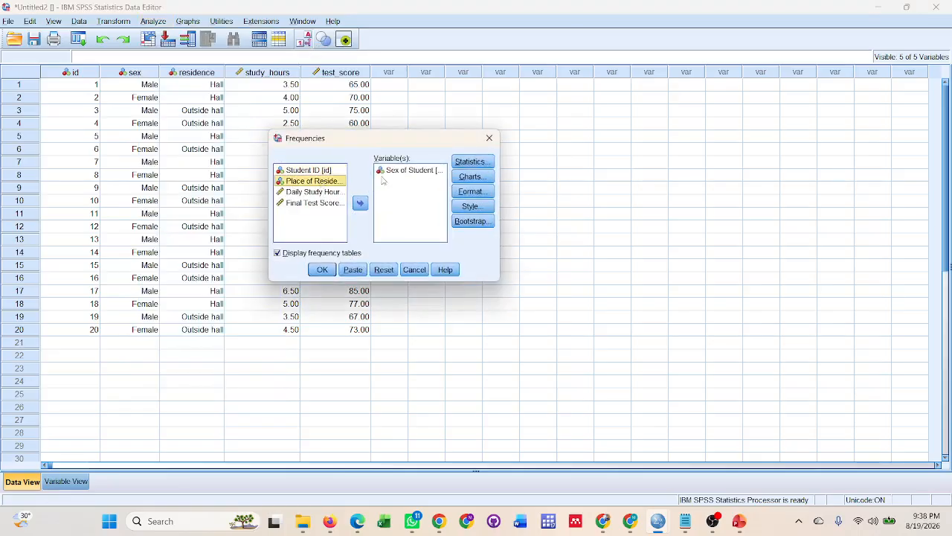
left_click(361, 203)
left_click(409, 171)
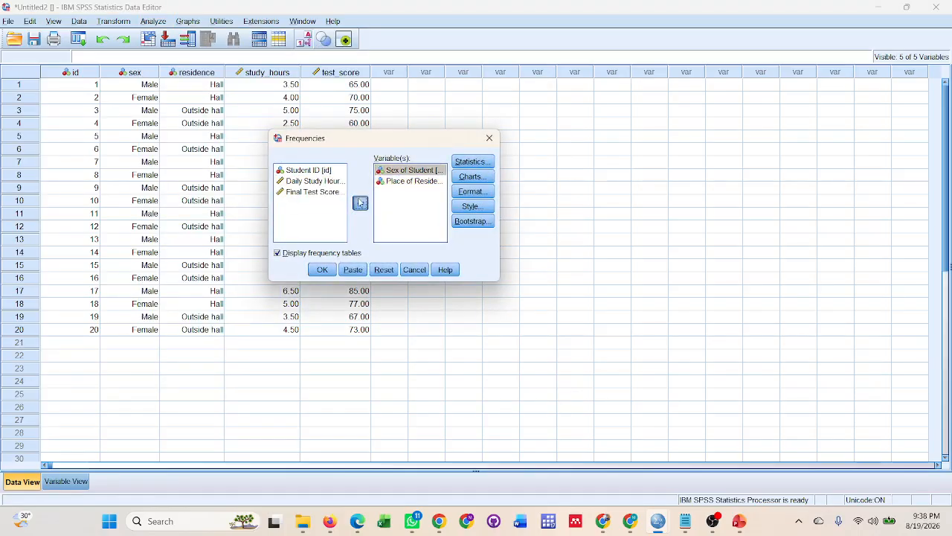
left_click(360, 203)
left_click(323, 270)
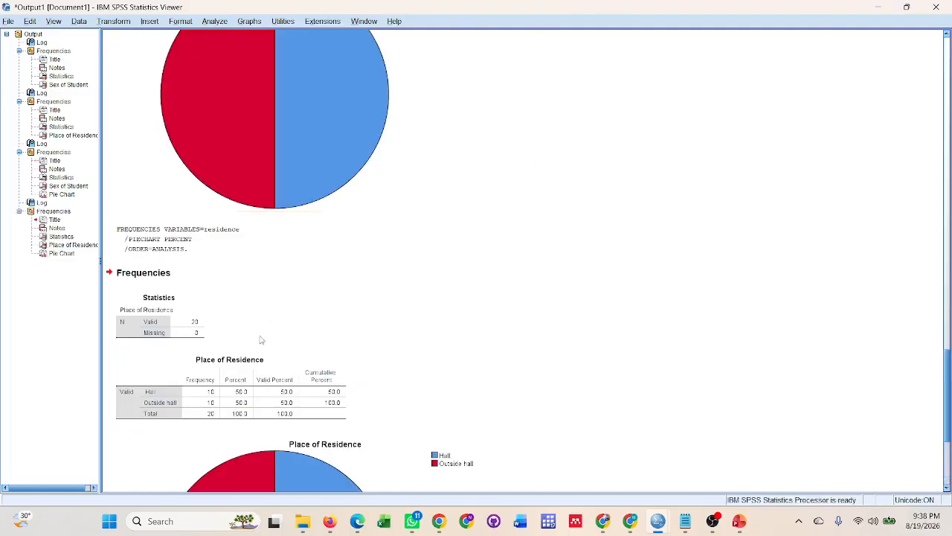
scroll(246, 357, "down", 2)
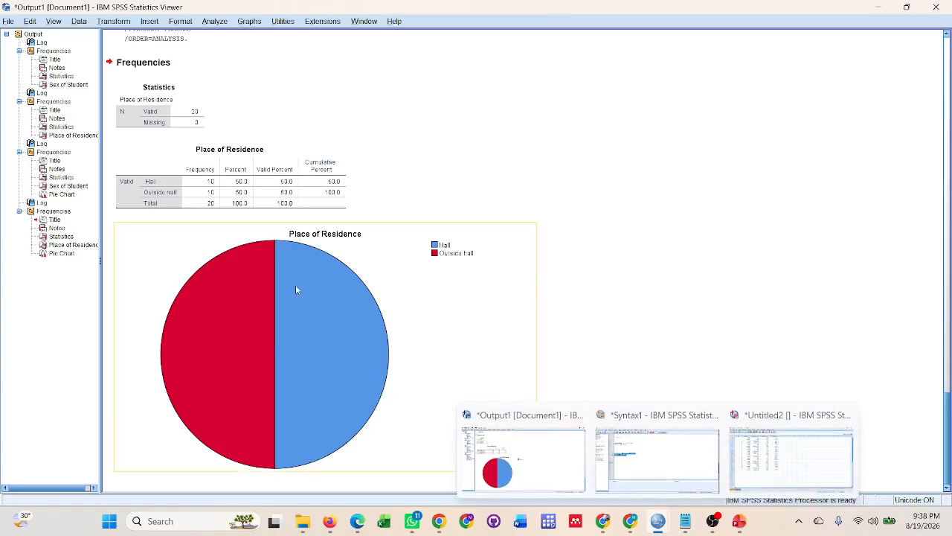
- Rerun the Frequencies analysis of Place of Residence from the Untitled2 dataset with the chart type set to None, and review the output
mouse_move(661, 522)
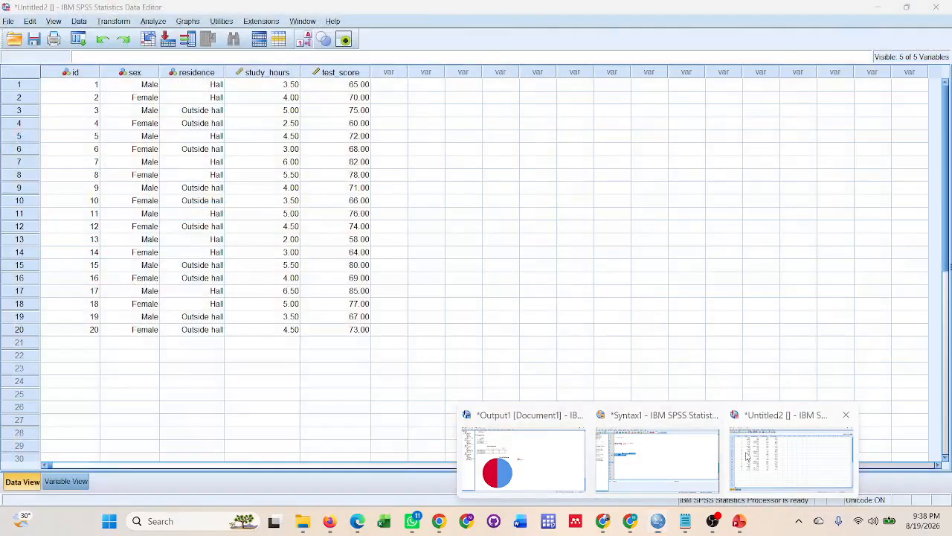
left_click(792, 455)
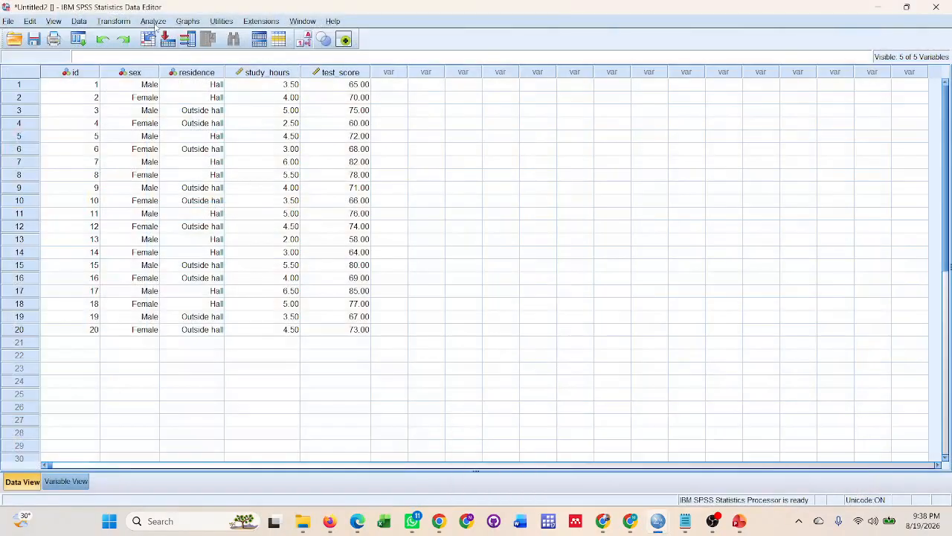
left_click(153, 21)
mouse_move(176, 53)
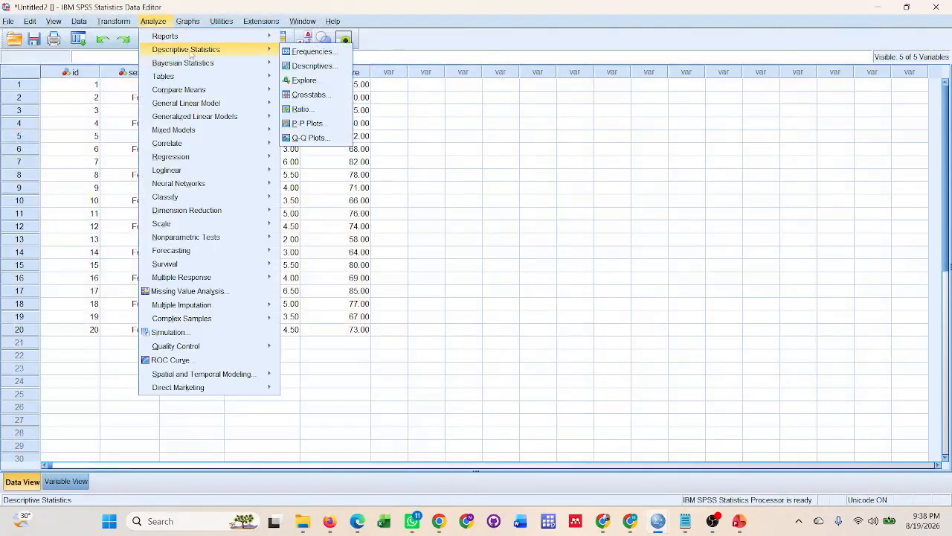
left_click(299, 51)
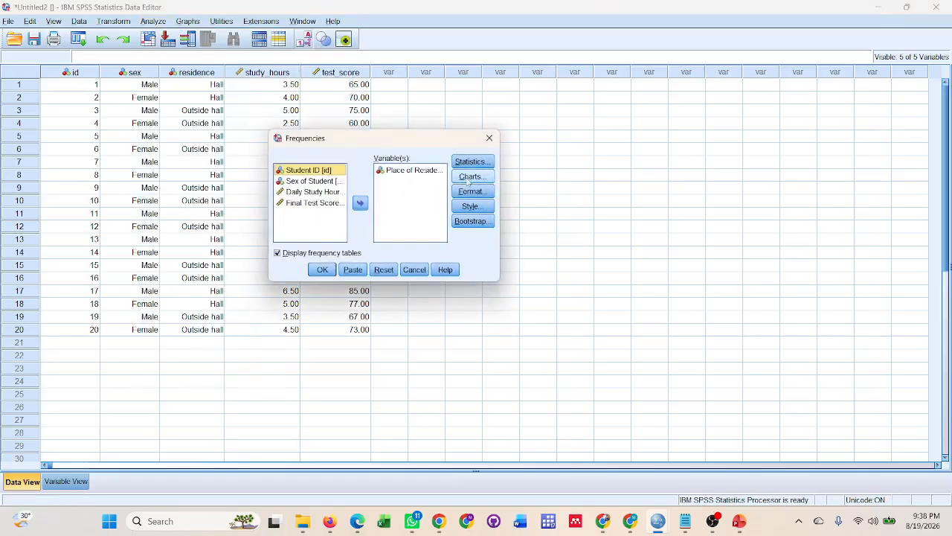
left_click(471, 176)
left_click(332, 201)
left_click(331, 174)
left_click(351, 278)
left_click(322, 270)
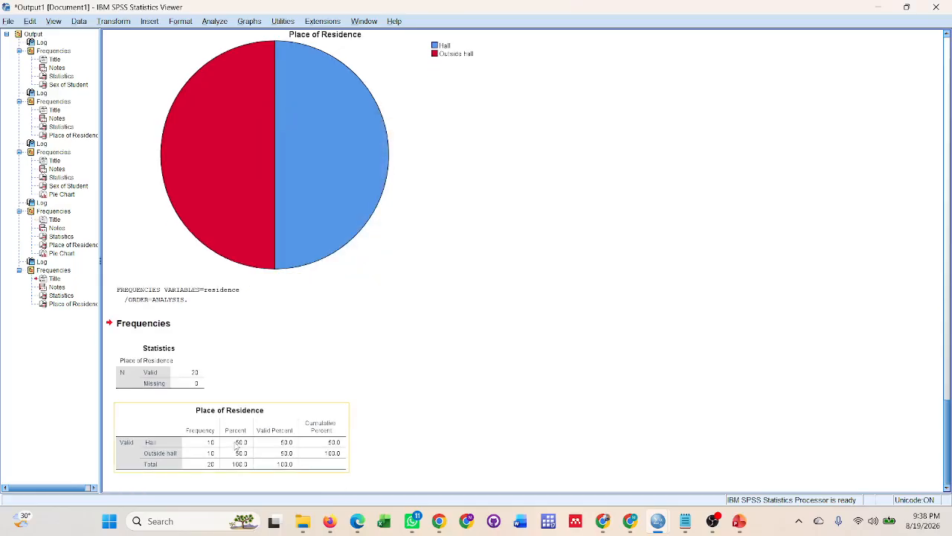
scroll(292, 268, "down", 5)
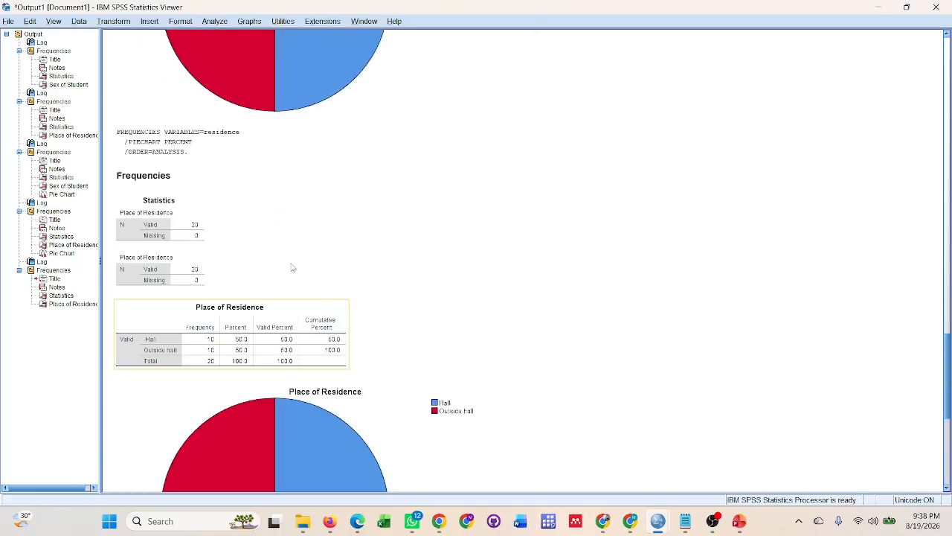
scroll(292, 267, "down", 3)
- Run the Frequencies analysis of Place of Residence again from the Untitled2 dataset, using bar charts with frequencies as the chart values
mouse_move(713, 520)
left_click(702, 468)
mouse_move(659, 527)
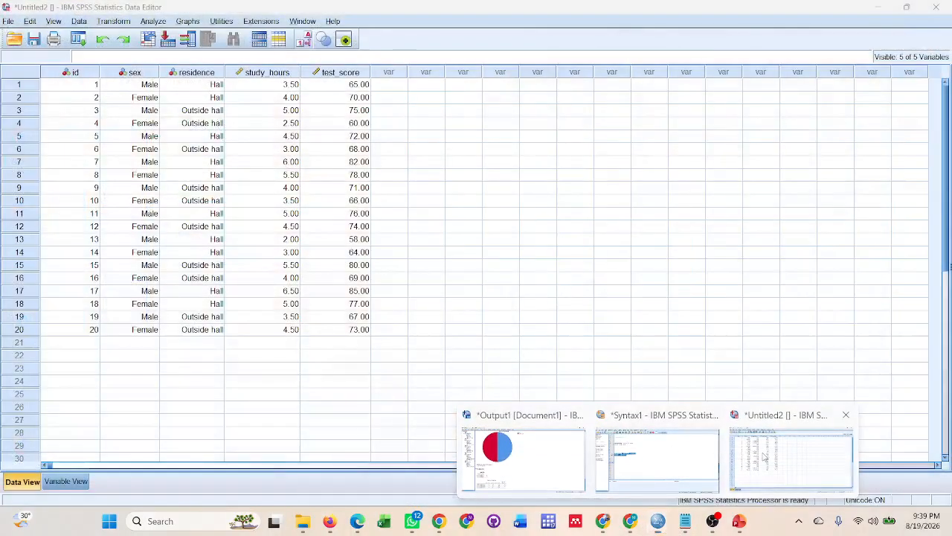
left_click(792, 458)
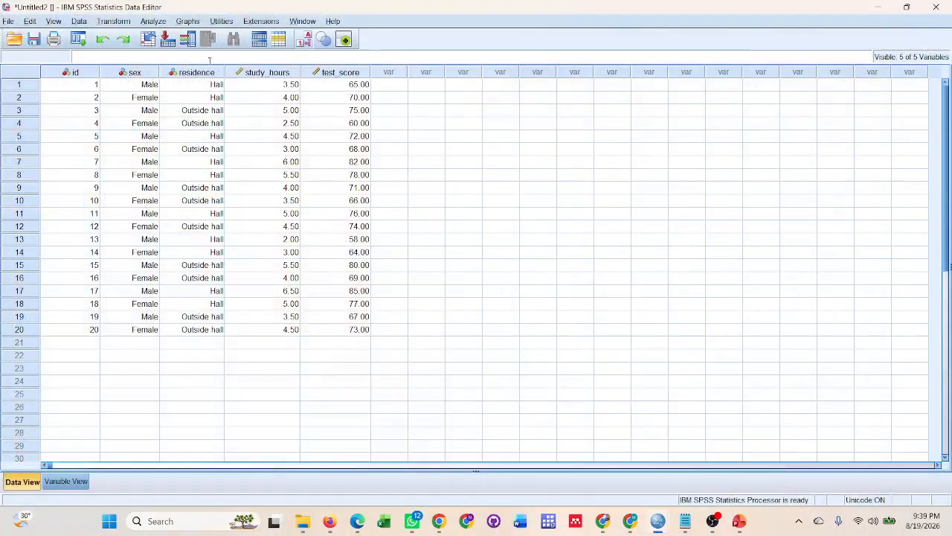
left_click(154, 21)
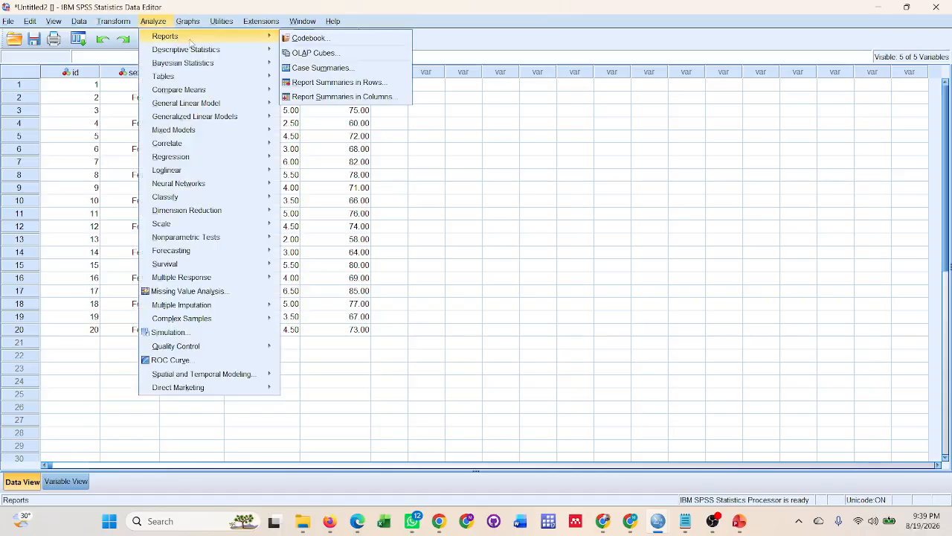
mouse_move(188, 52)
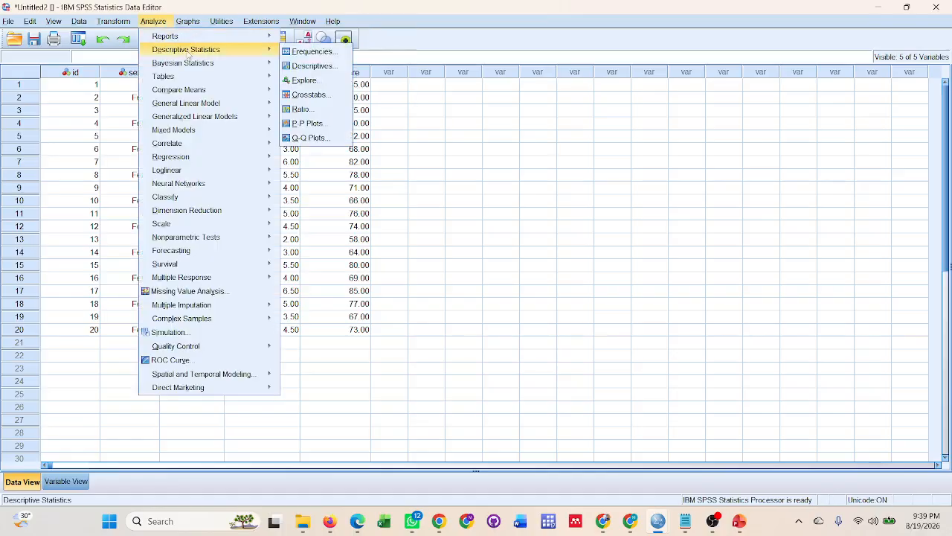
left_click(309, 52)
left_click(472, 178)
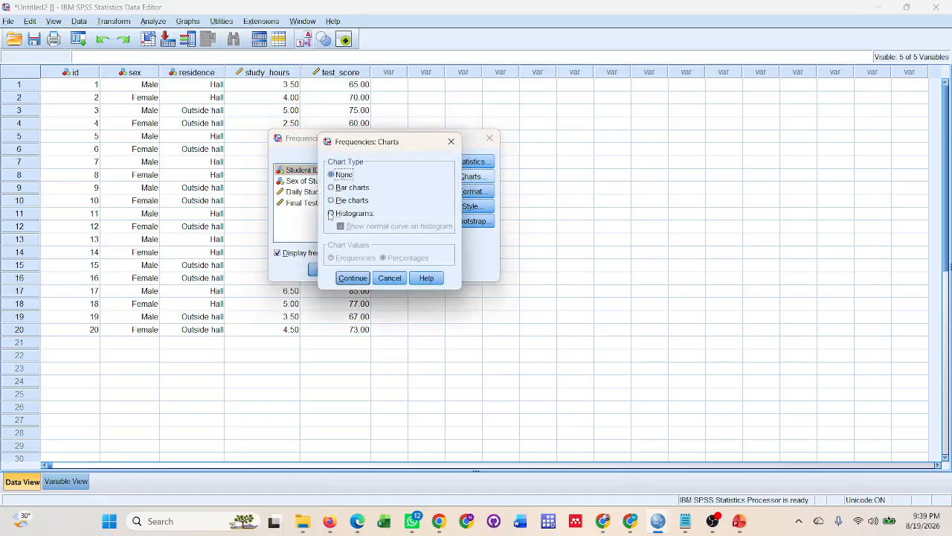
left_click(332, 187)
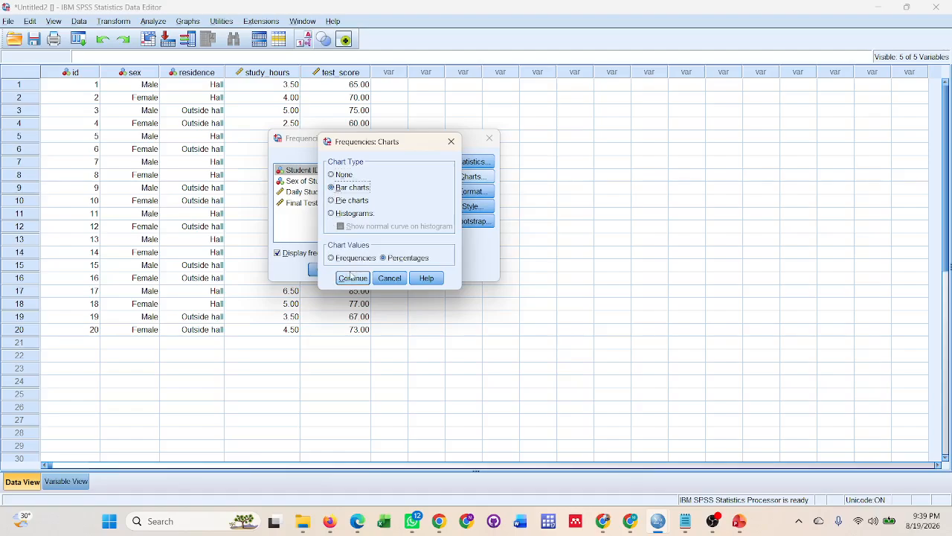
left_click(332, 258)
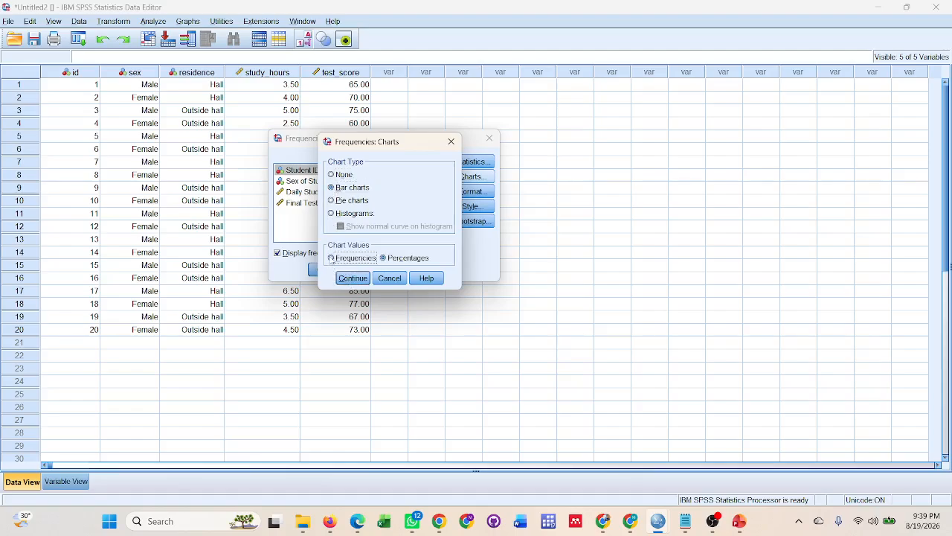
left_click(353, 281)
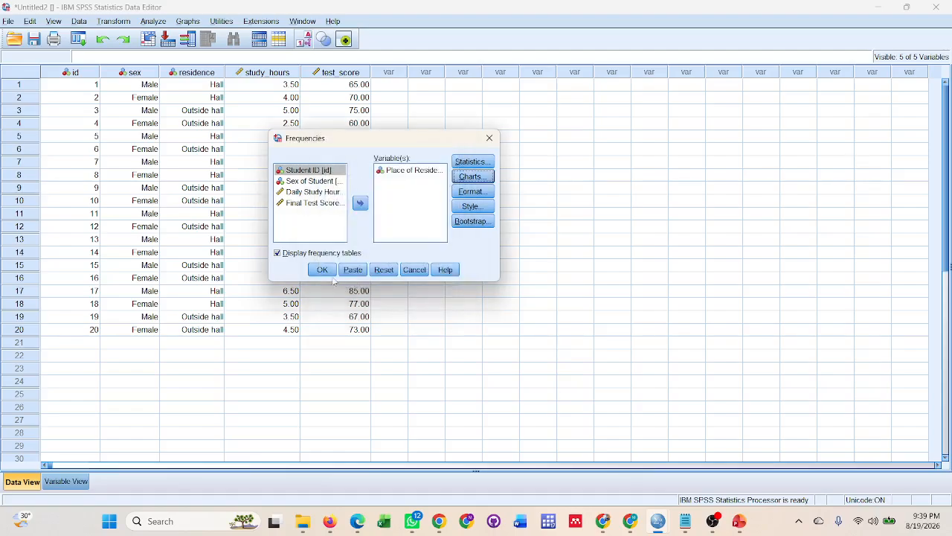
left_click(323, 269)
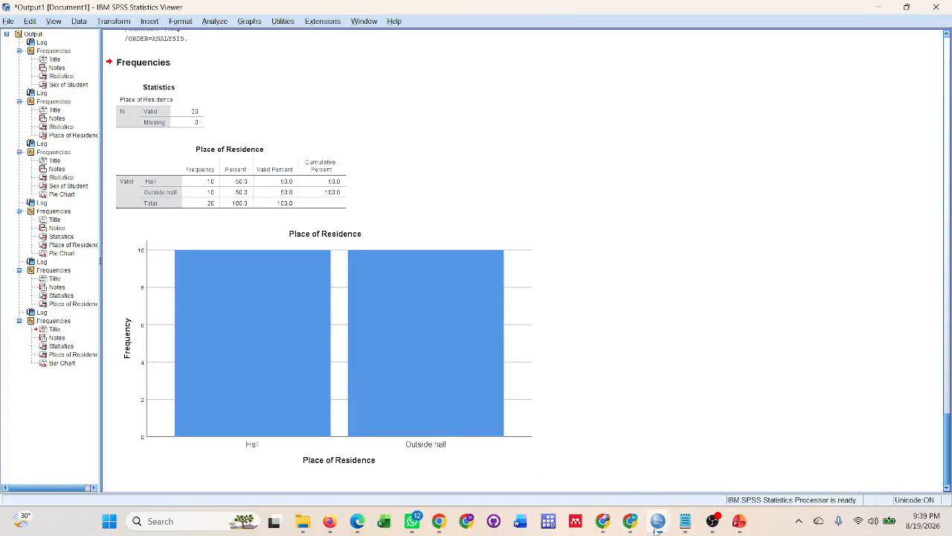
- Check the end of the Syntax1 file, and switch to PowerPoint to consult the Descriptive Statistics — Command + Syntax slide
mouse_move(658, 521)
mouse_move(647, 467)
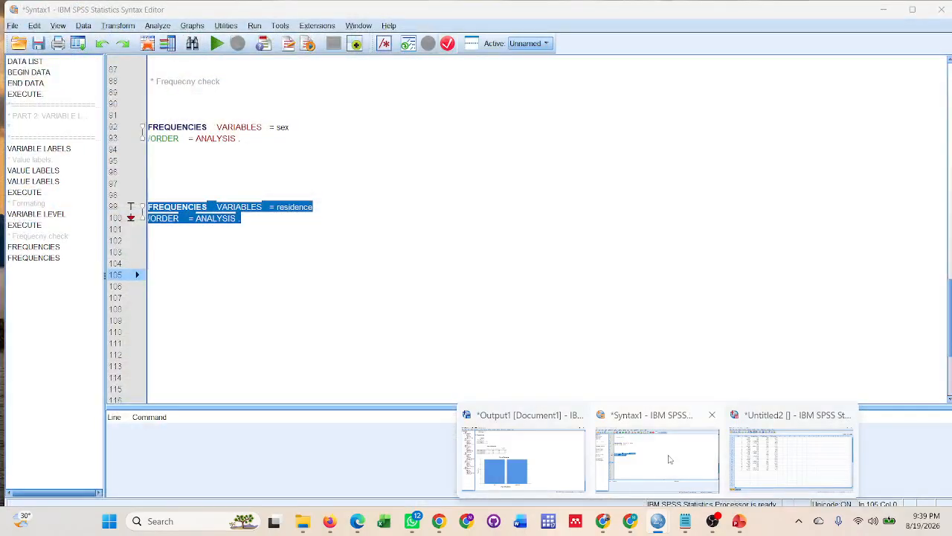
left_click(669, 459)
scroll(414, 355, "down", 5)
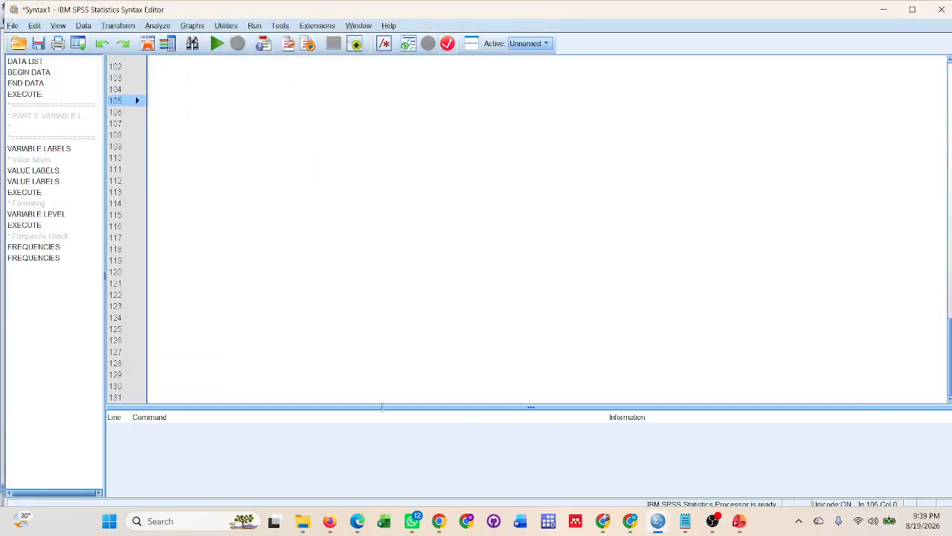
mouse_move(739, 521)
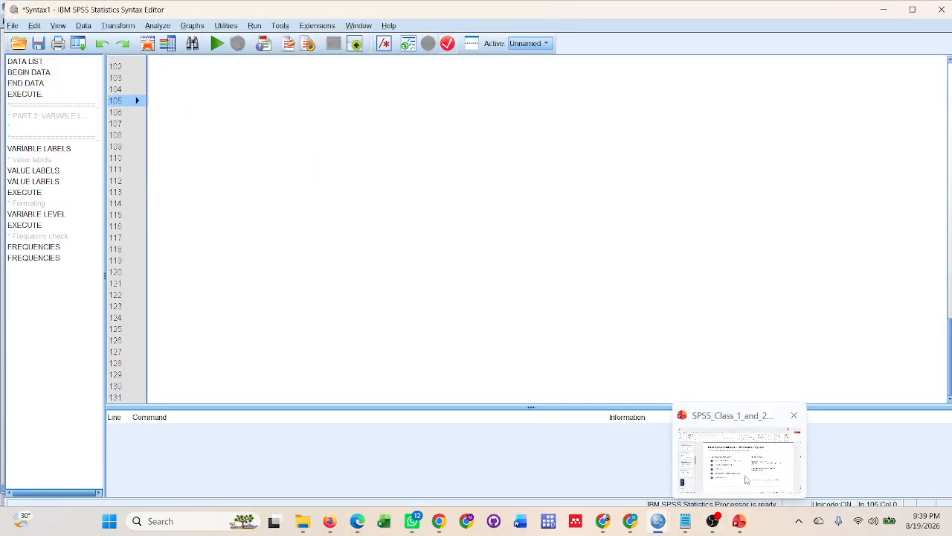
left_click(746, 480)
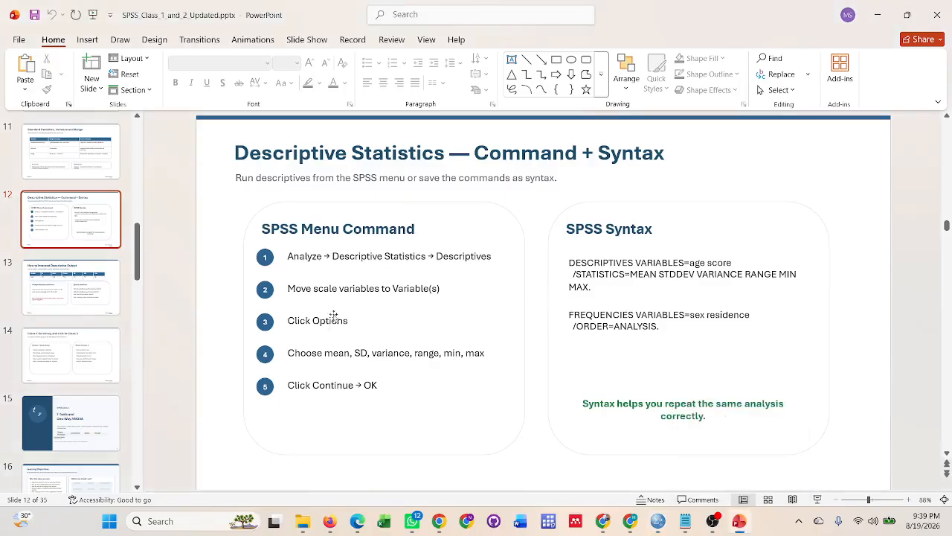
- Return to the Syntax1 window in SPSS and add the comment "* Mean, SD, Var, Skewness, kurtosis." below the residence frequencies command
mouse_move(668, 518)
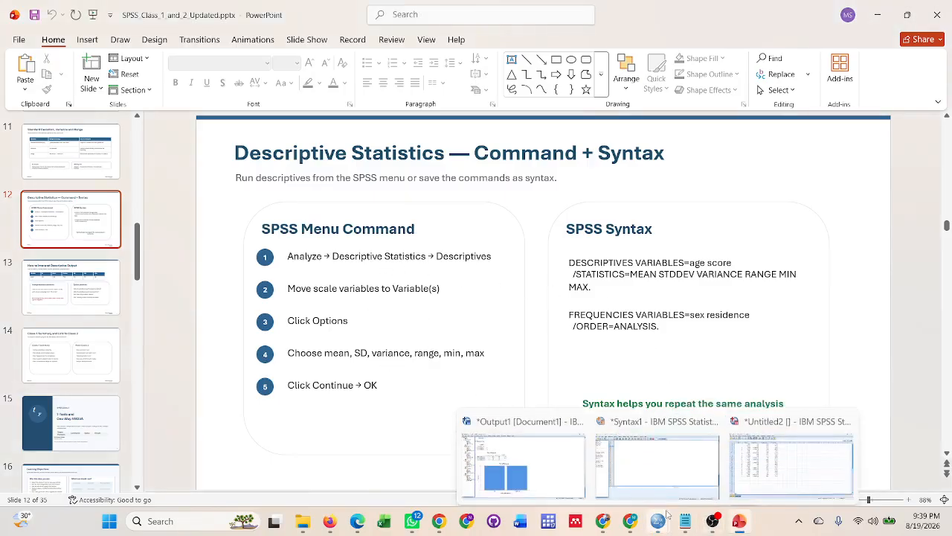
left_click(651, 457)
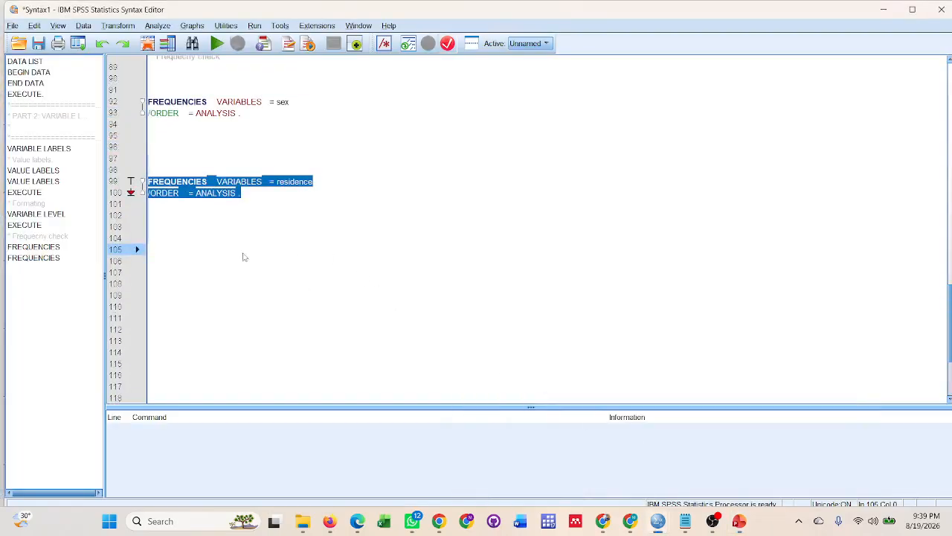
scroll(189, 279, "down", 1)
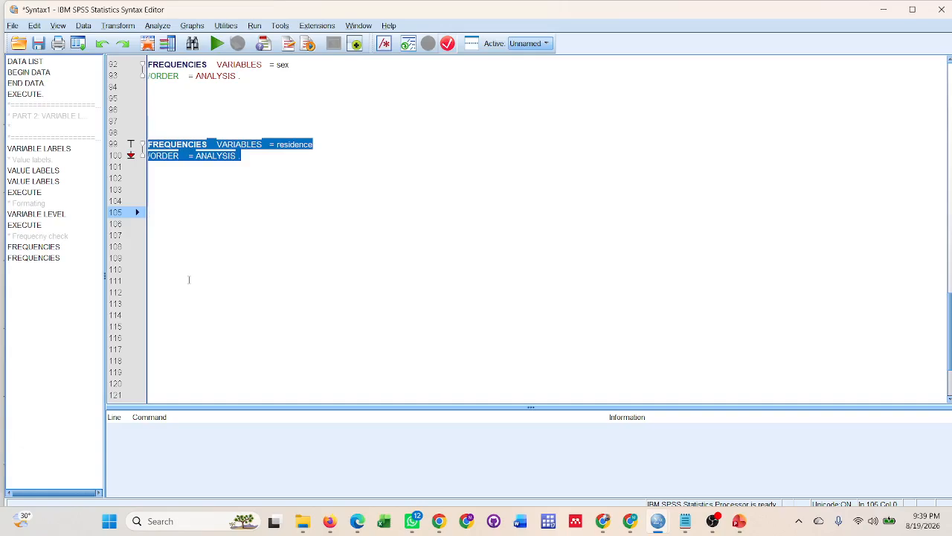
left_click(176, 241)
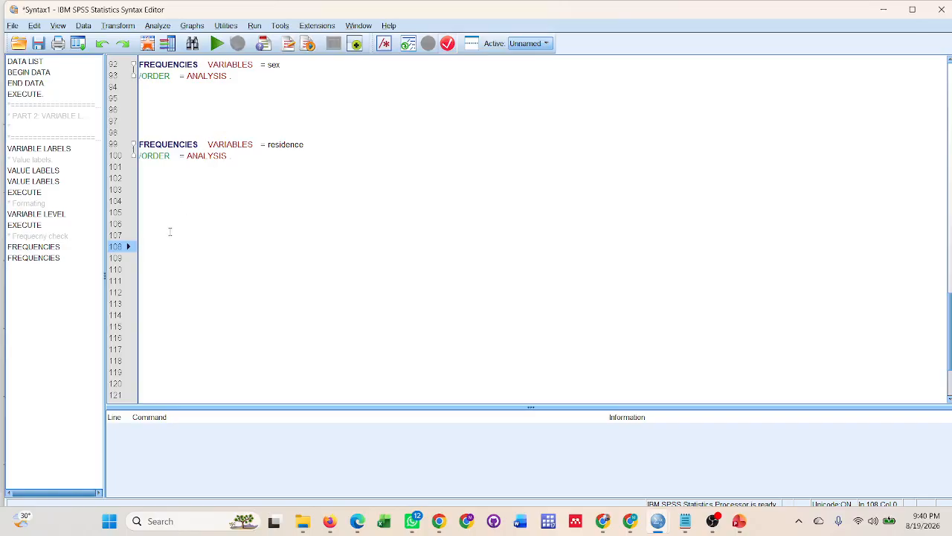
type("* Mean")
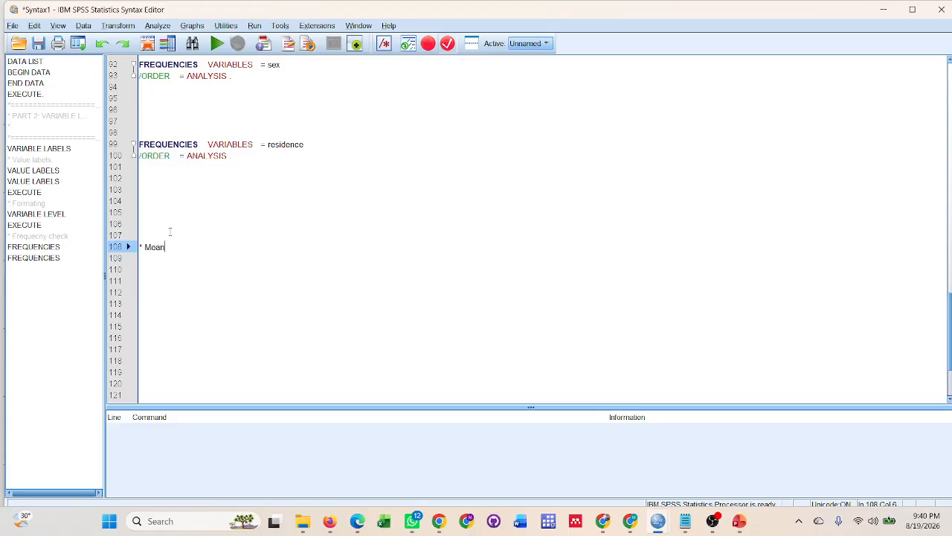
type(", SD, Var, ")
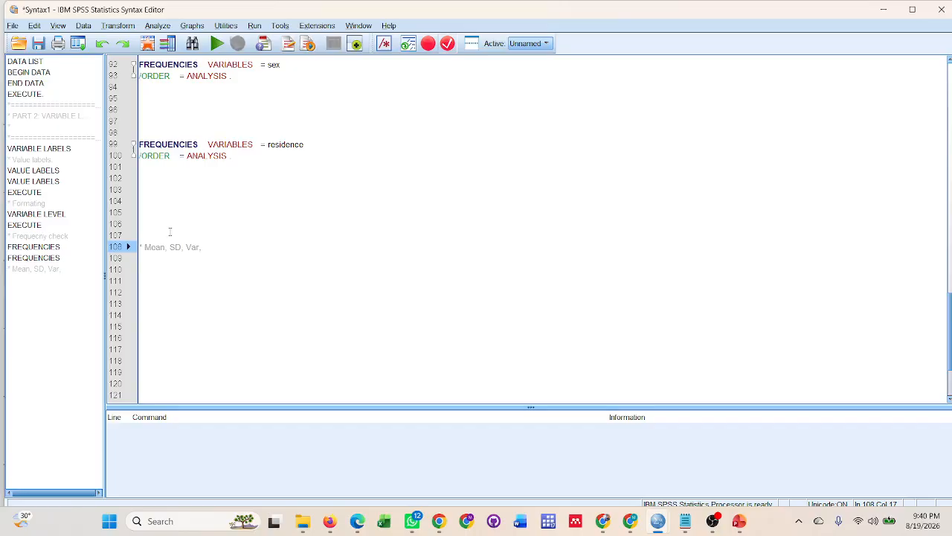
type("Skewness, kurtosis.")
key("Return")
key("Return")
key("Return")
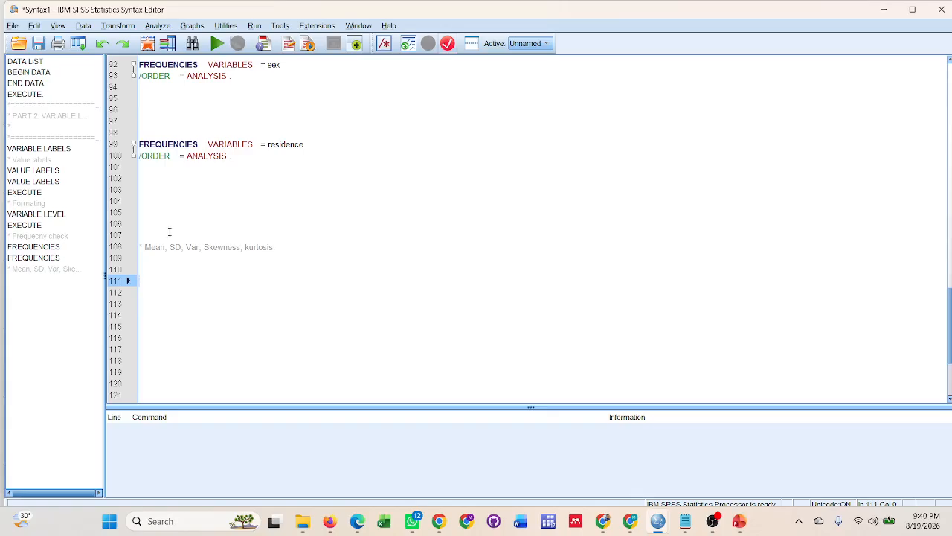
- Begin a new command under the comment with FREQUENCIES VARIABLES = study_hours test_score
type("FRE")
key("Return")
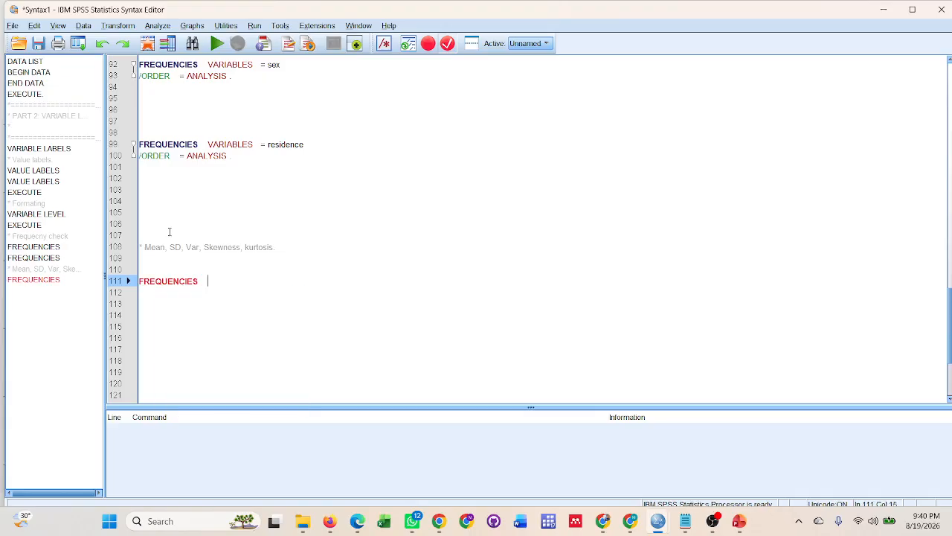
type("VARI")
key("Return")
type("= study_hours to")
type("st_score")
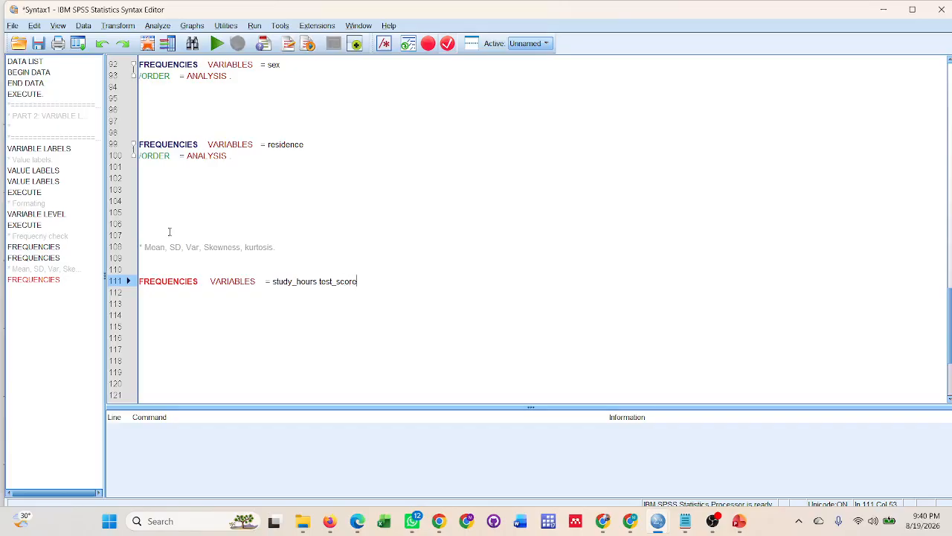
- Add the subcommand /STATISTICS = MEAN MEDIAN MODE to the study_hours and test_score frequencies command
key("Return")
type("/STA")
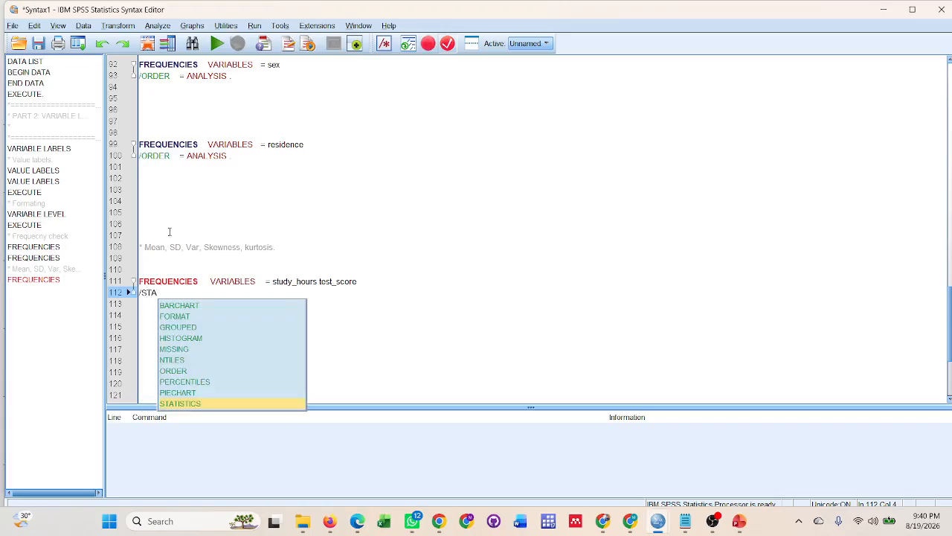
key("Return")
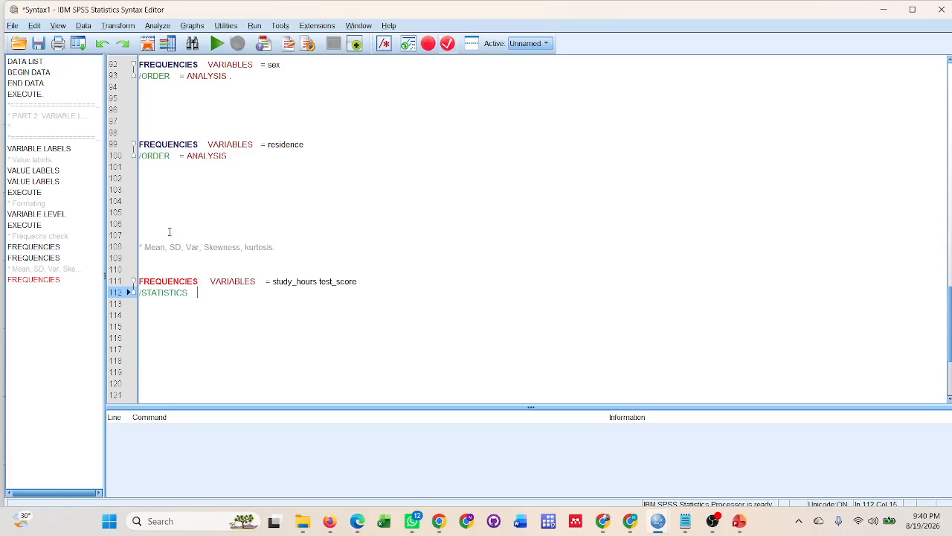
type("MEAN MEAD")
key("BackSpace")
key("BackSpace")
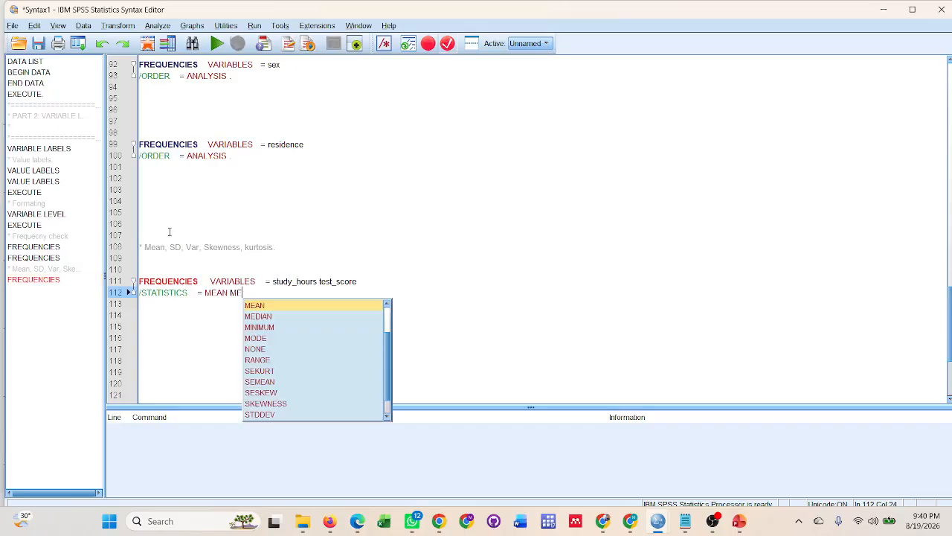
left_click(255, 317)
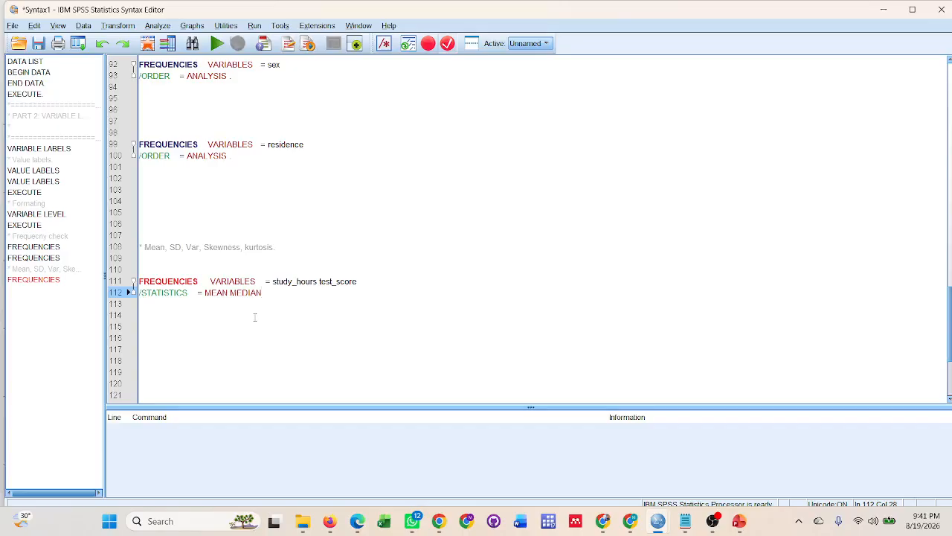
type("MO")
key("Return")
key("Return")
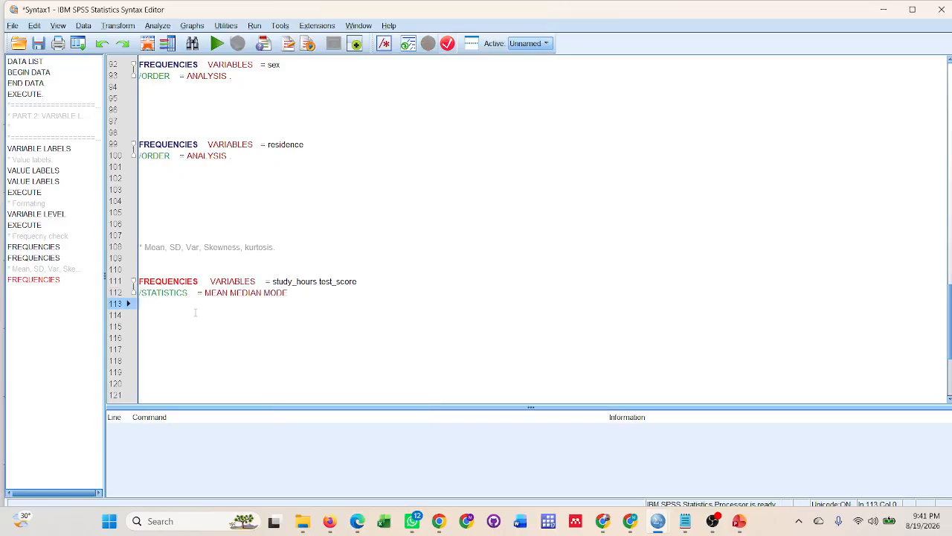
- Complete the command with /ORDER = ANALYSIS, and select the whole block together with its comment
type("/ORDER =")
type("A")
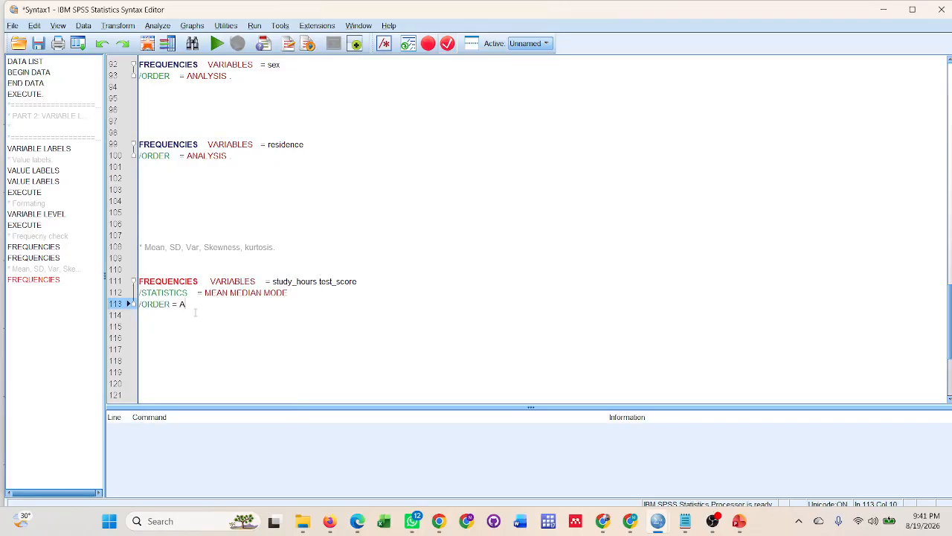
left_click(196, 316)
left_click_drag(139, 247, 236, 338)
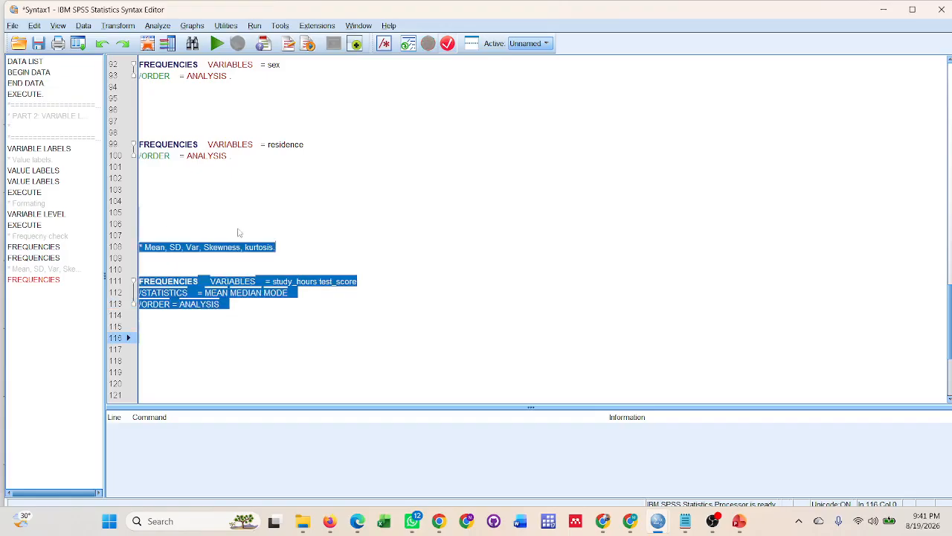
- End the mean, median and mode frequencies command with a period right after ANALYSIS, and run it together with its comment
left_click(228, 304)
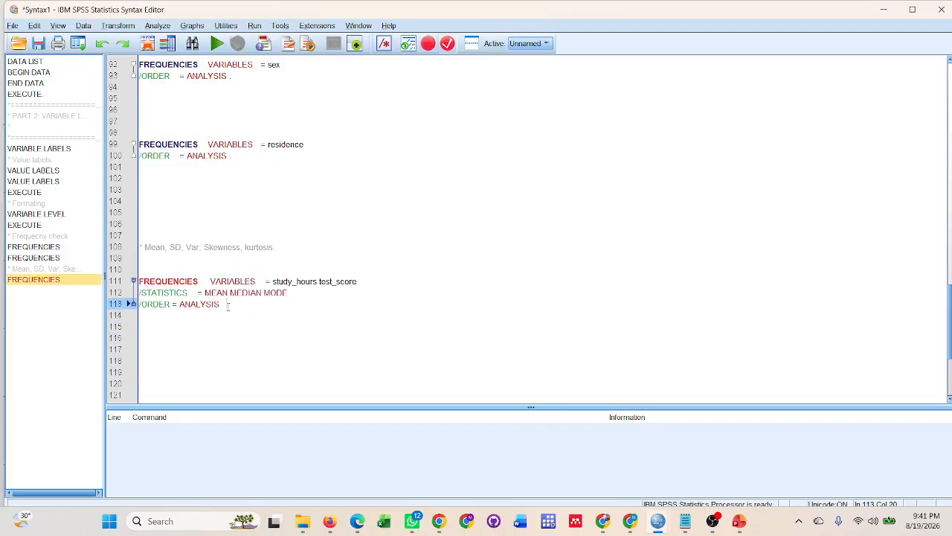
key("BackSpace")
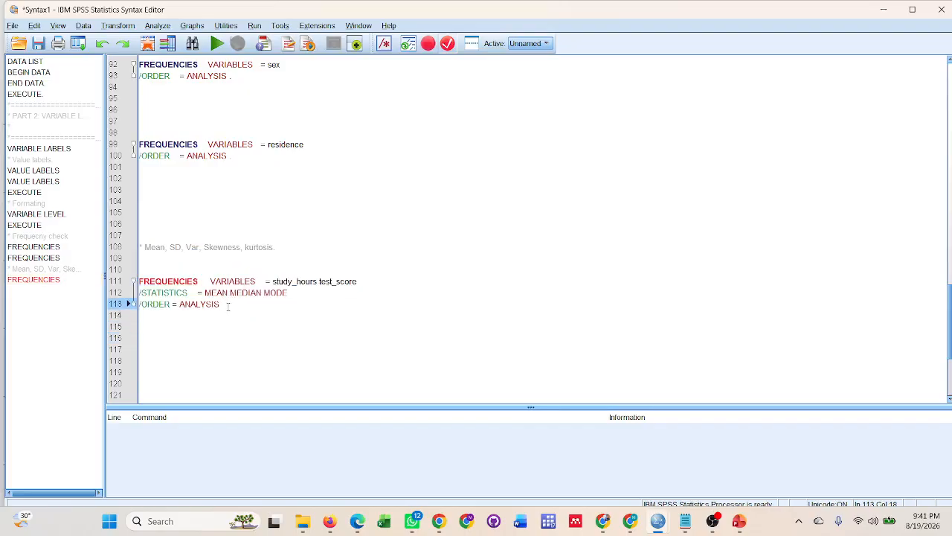
left_click_drag(181, 231, 237, 332)
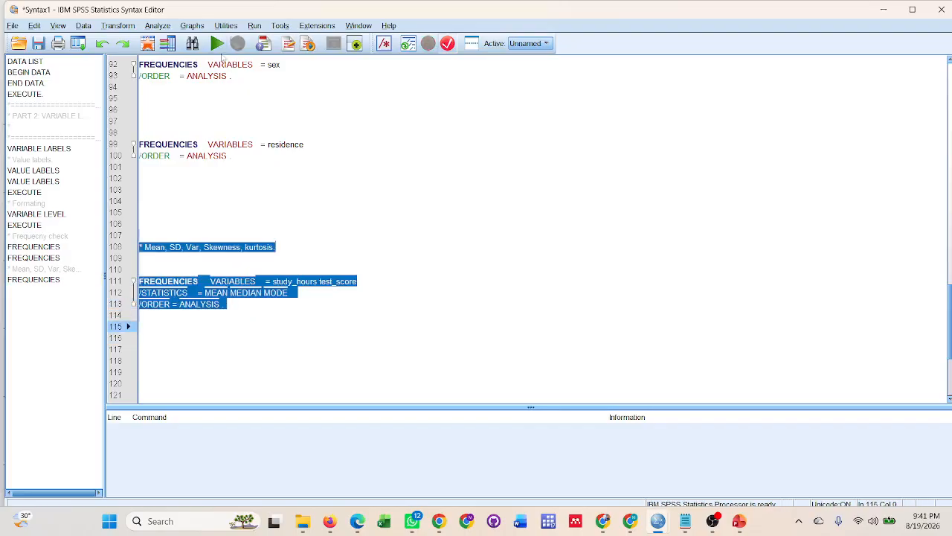
left_click(217, 44)
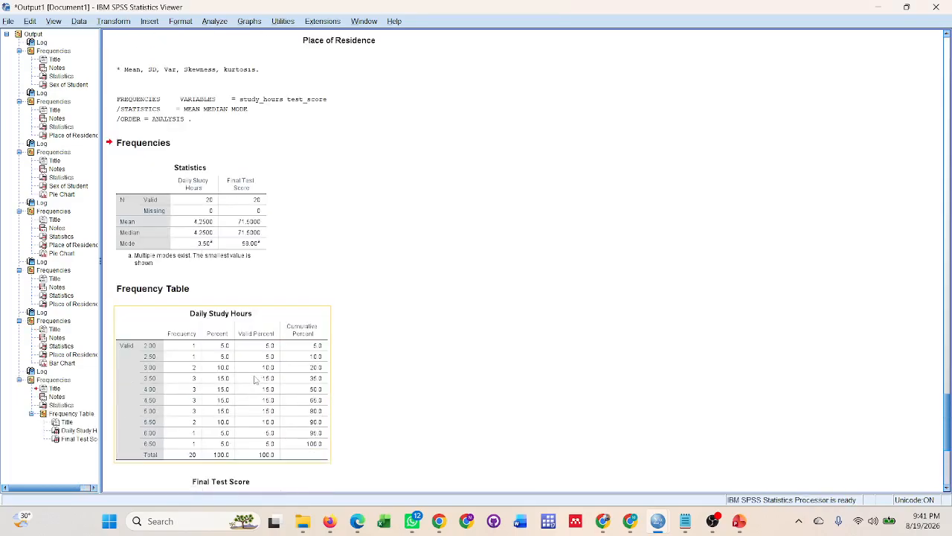
- Examine the mean, median and mode of daily study hours and final test score in the output's Statistics table
scroll(215, 320, "up", 4)
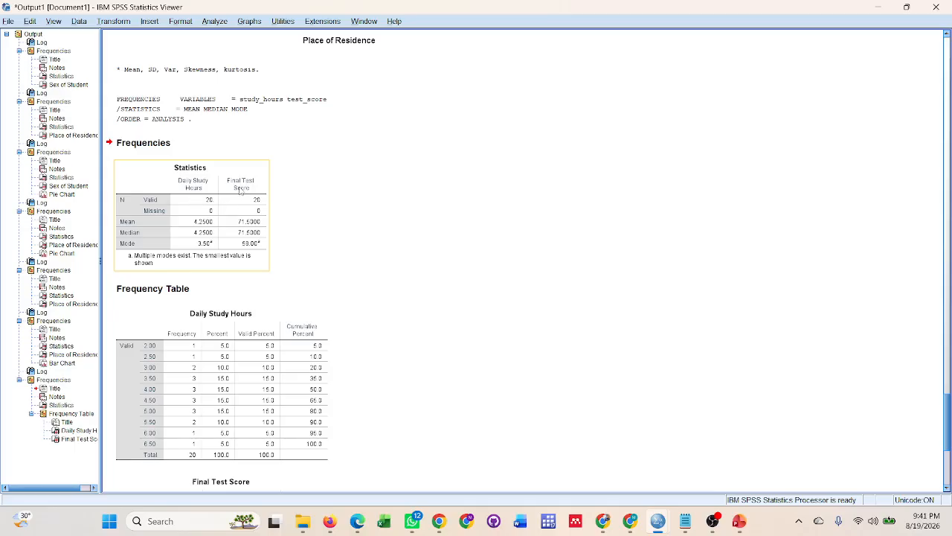
mouse_move(658, 521)
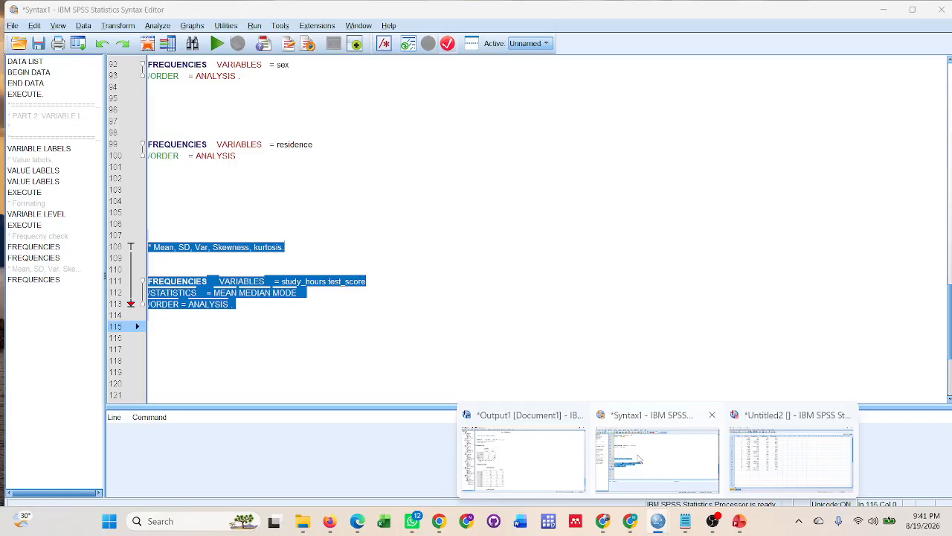
left_click(659, 458)
left_click(285, 355)
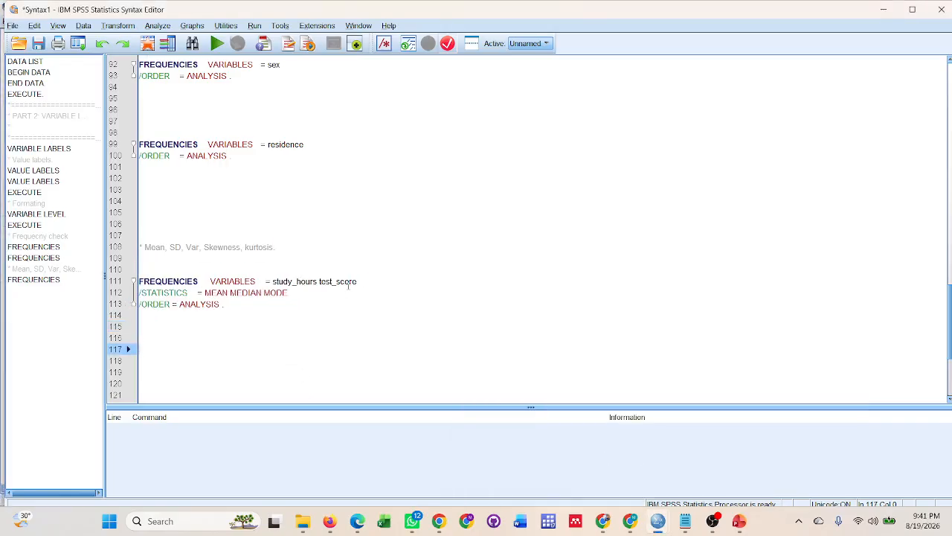
mouse_move(658, 521)
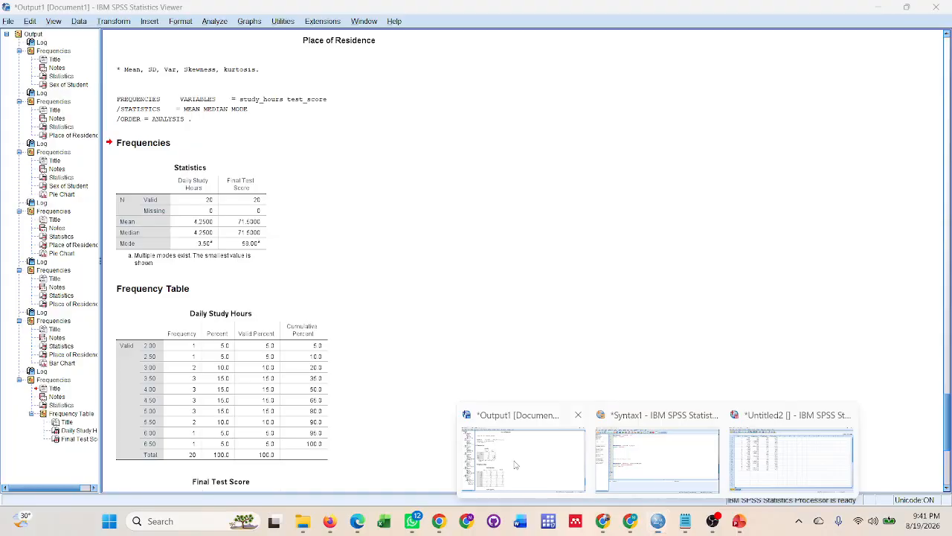
left_click(515, 465)
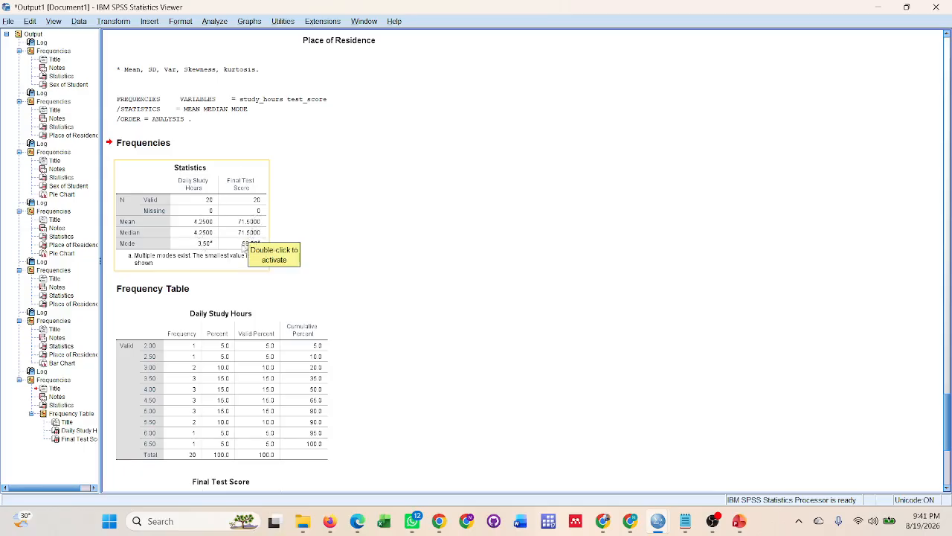
left_click(173, 267)
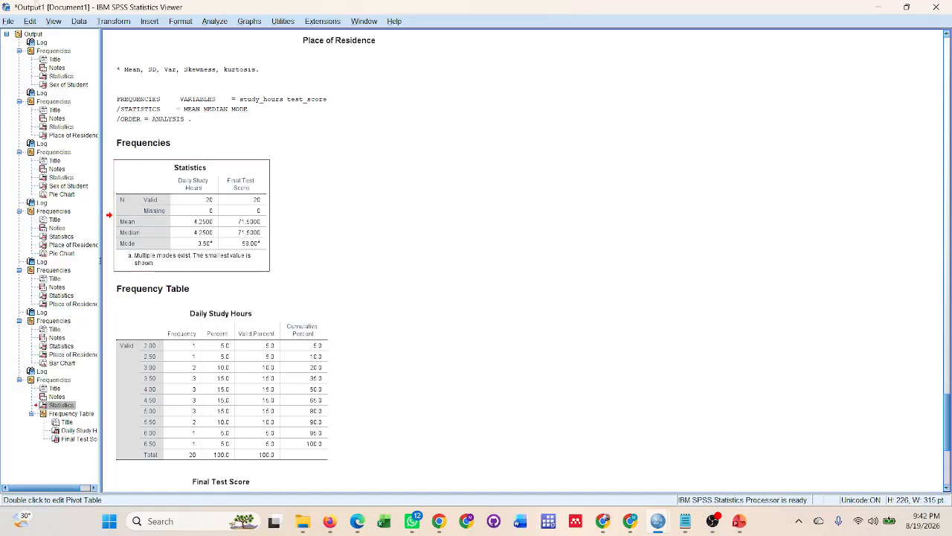
- Return to the Syntax1 window and place a copy of the study_hours and test_score frequencies command a few lines below the original
mouse_move(659, 522)
left_click(646, 486)
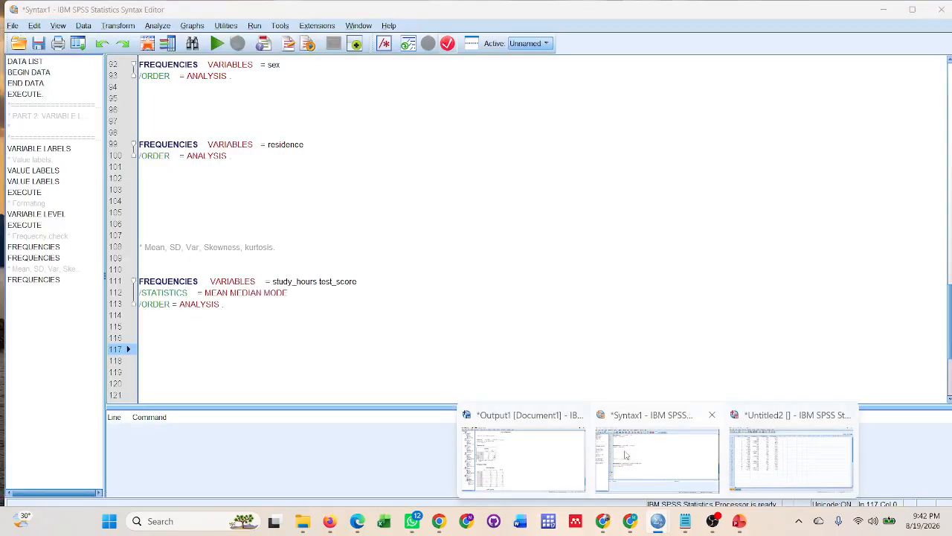
scroll(171, 290, "down", 5)
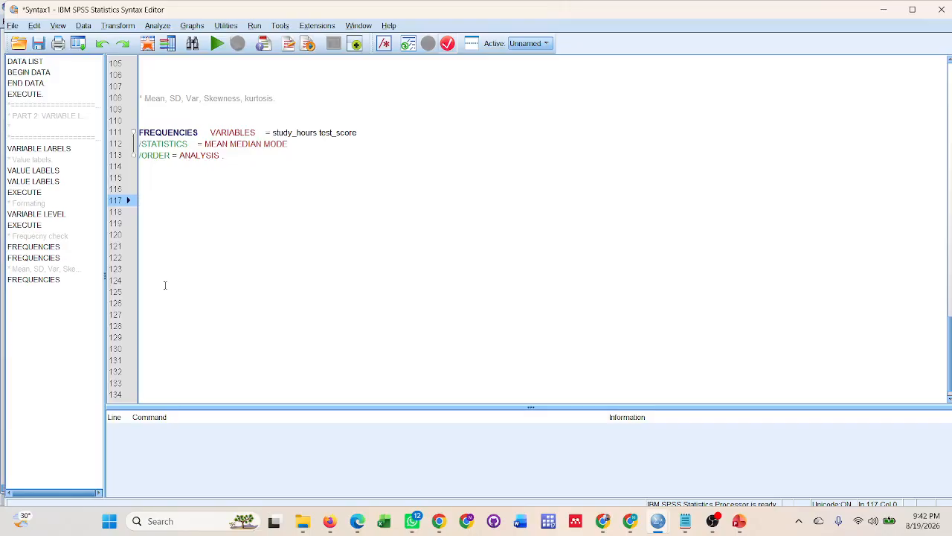
left_click_drag(140, 128, 193, 169)
key("ctrl+c")
left_click(160, 230)
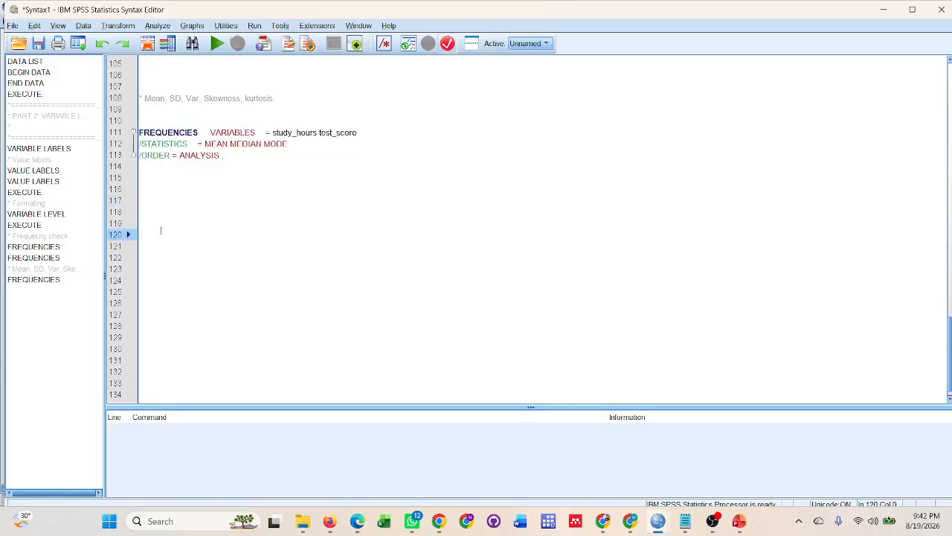
key("Return")
key("Return")
key("ctrl+v")
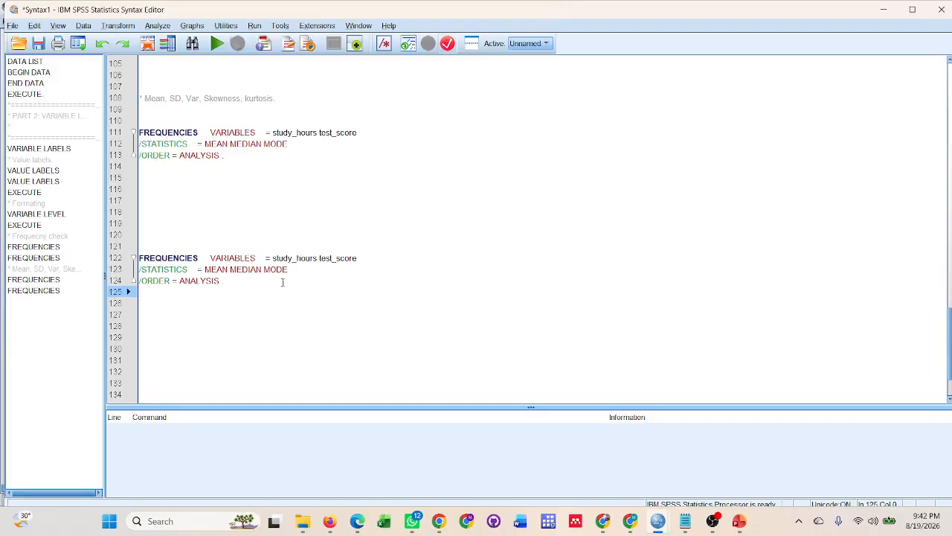
- Replace MEDIAN MODE with STDDEV VARIANCE in the /STATISTICS subcommand of the copied frequencies command
left_click_drag(291, 271, 231, 269)
key("BackSpace")
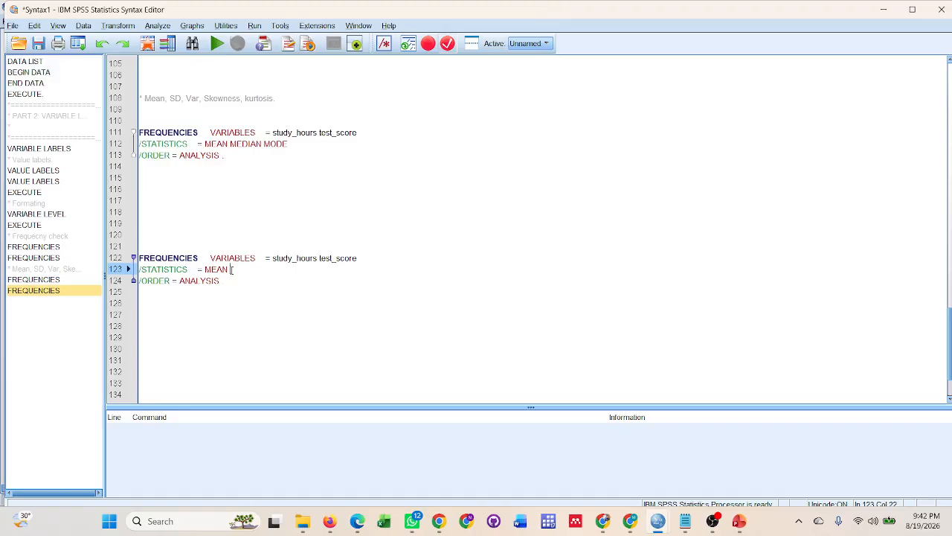
type("STD")
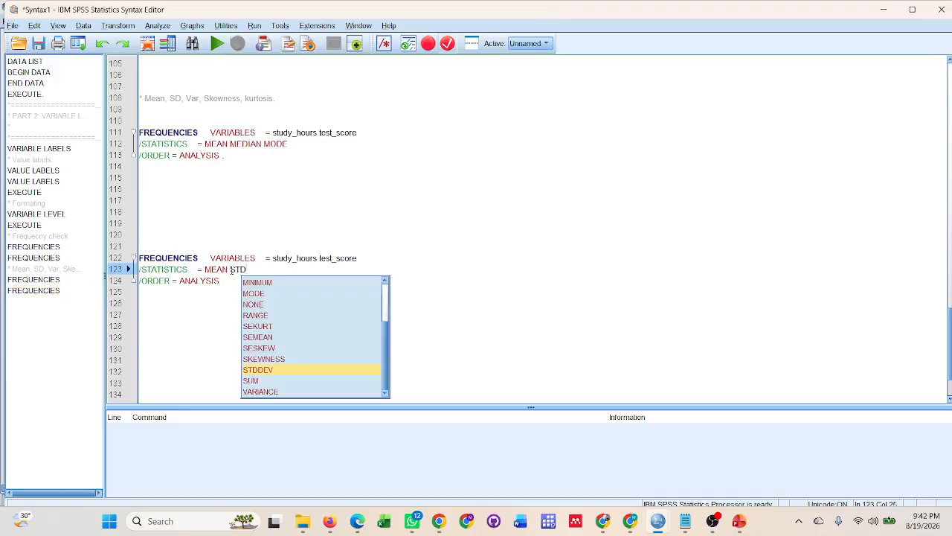
key("Return")
type("VA")
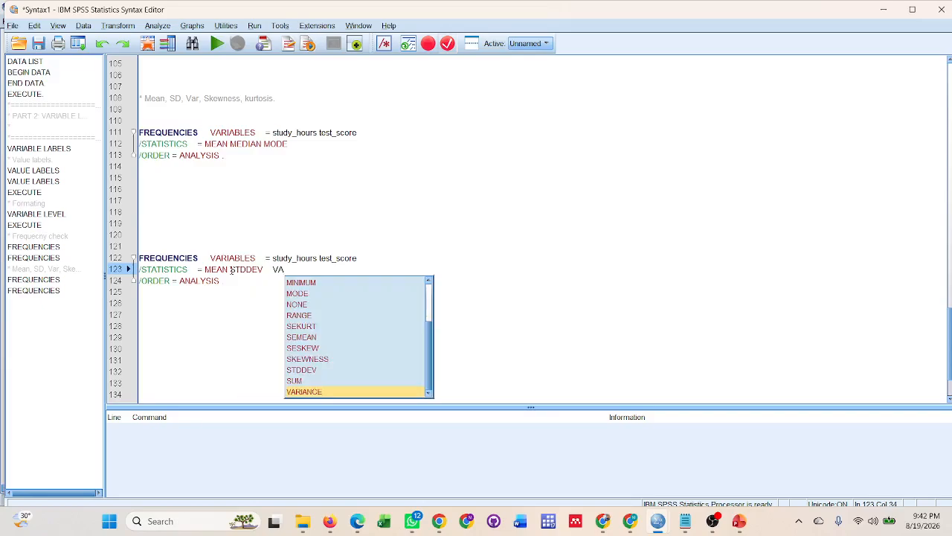
key("Return")
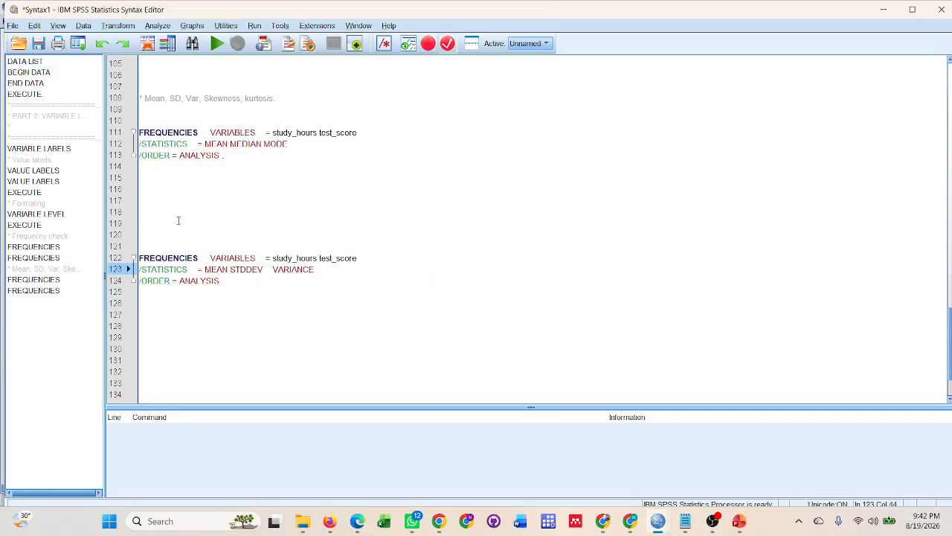
- Run the copied frequencies command and review its Statistics table and the study hours and test score frequency tables
left_click_drag(178, 221, 223, 283)
left_click(217, 43)
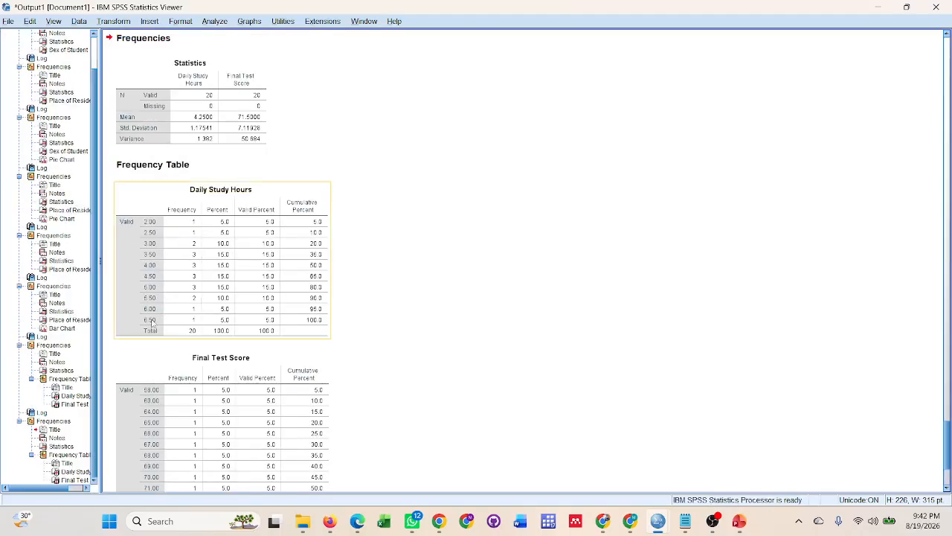
left_click(160, 221)
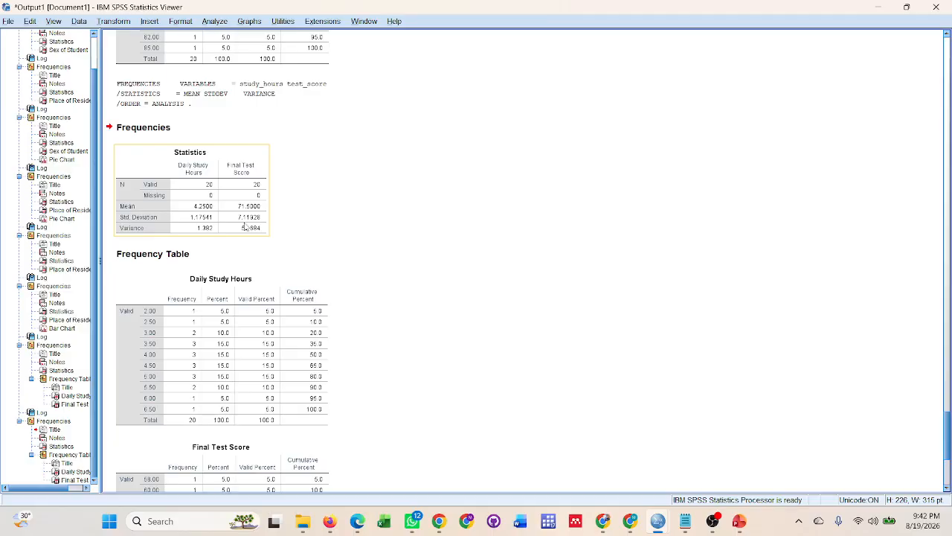
scroll(245, 227, "down", 3)
left_click(246, 225)
scroll(246, 225, "down", 1)
left_click(245, 226)
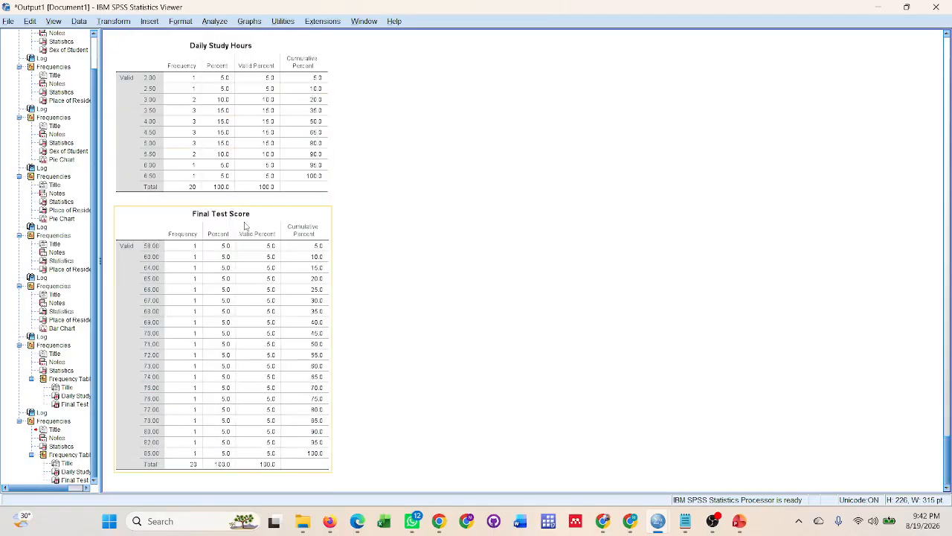
left_click(383, 343)
- Back in the Syntax1 window, append RANGE MIN MAX to the copied command's /STATISTICS subcommand and run the command again
mouse_move(657, 522)
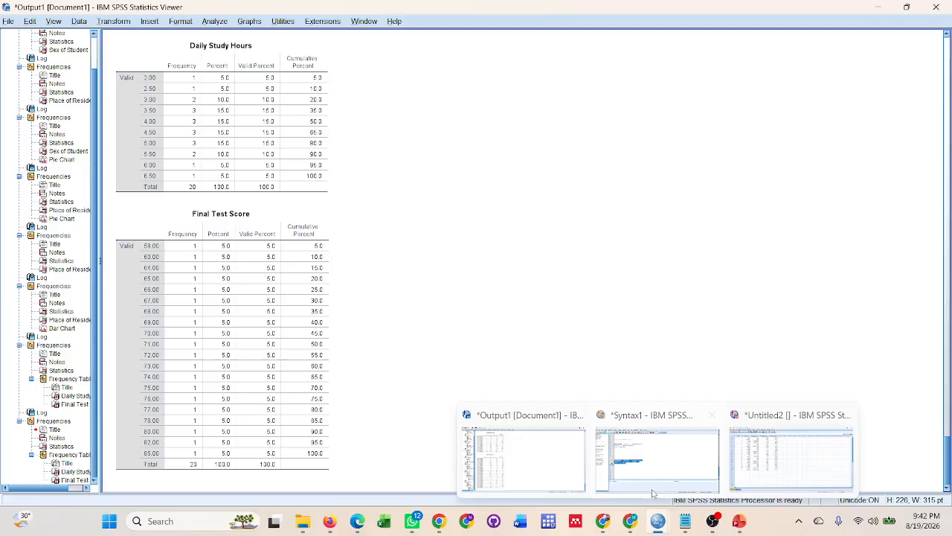
left_click(640, 464)
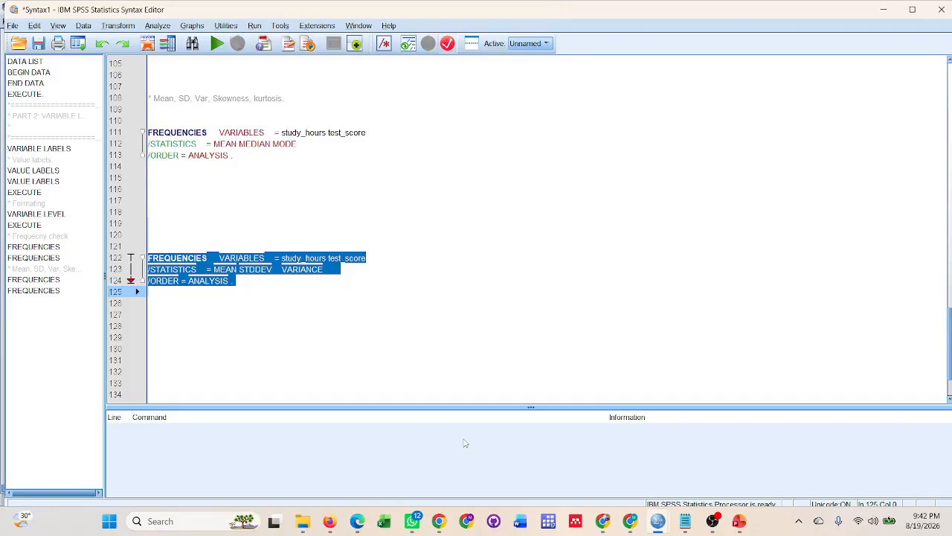
left_click(338, 273)
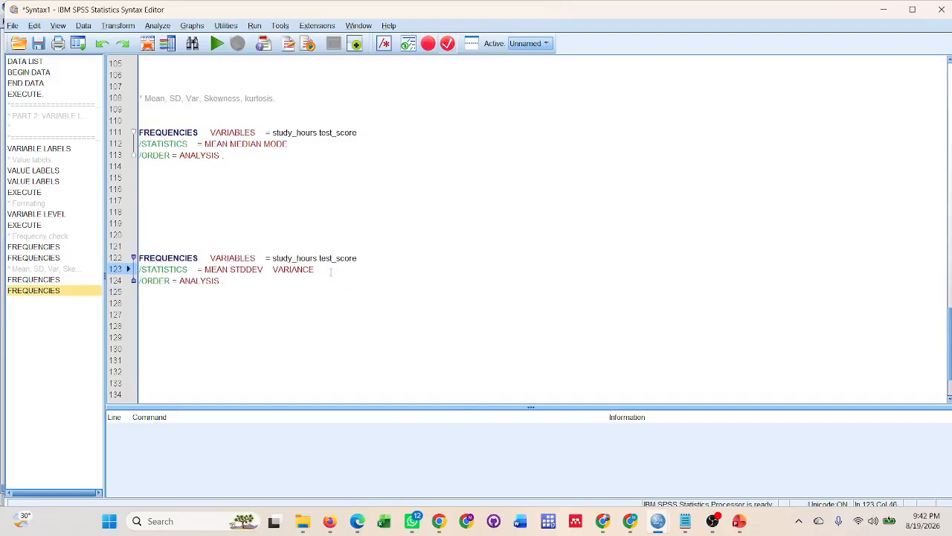
type("RAN")
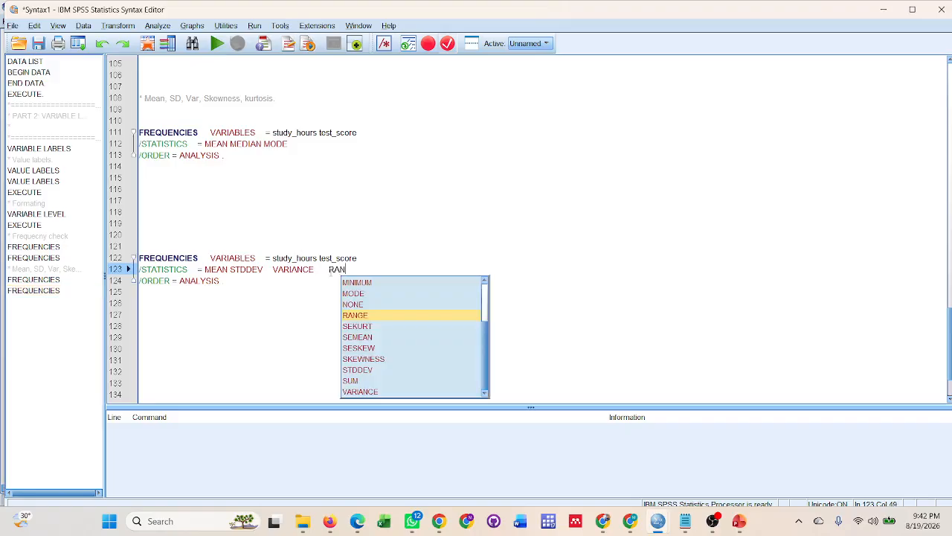
type("GE MIN")
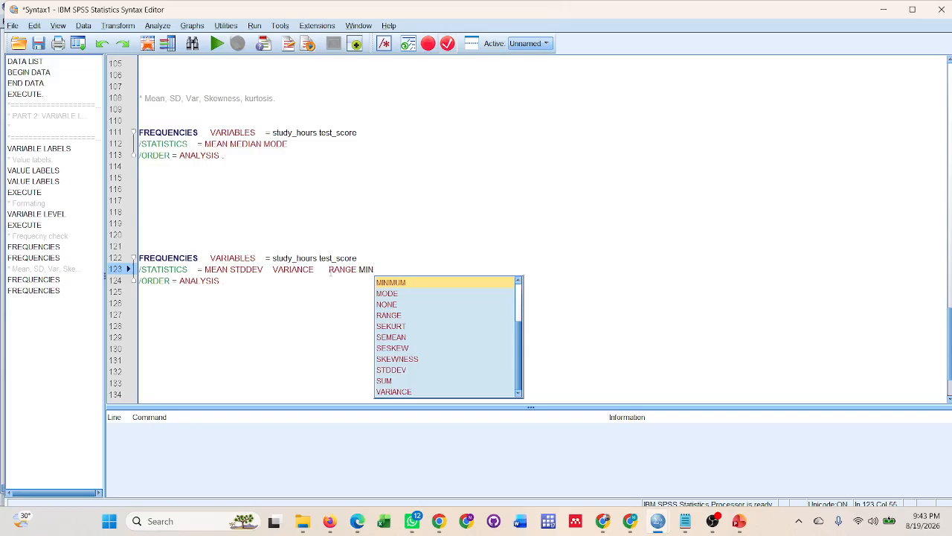
type(" MAX")
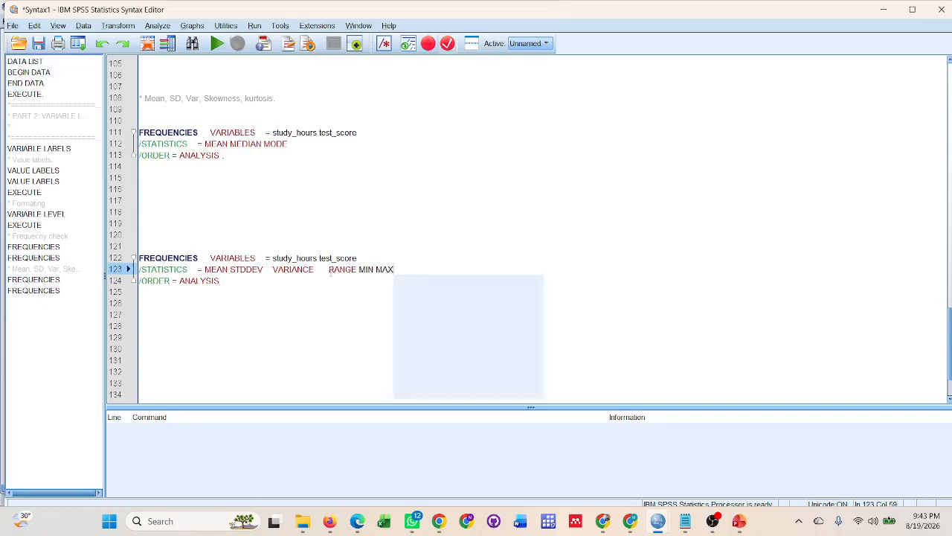
left_click_drag(156, 219, 228, 295)
left_click(216, 43)
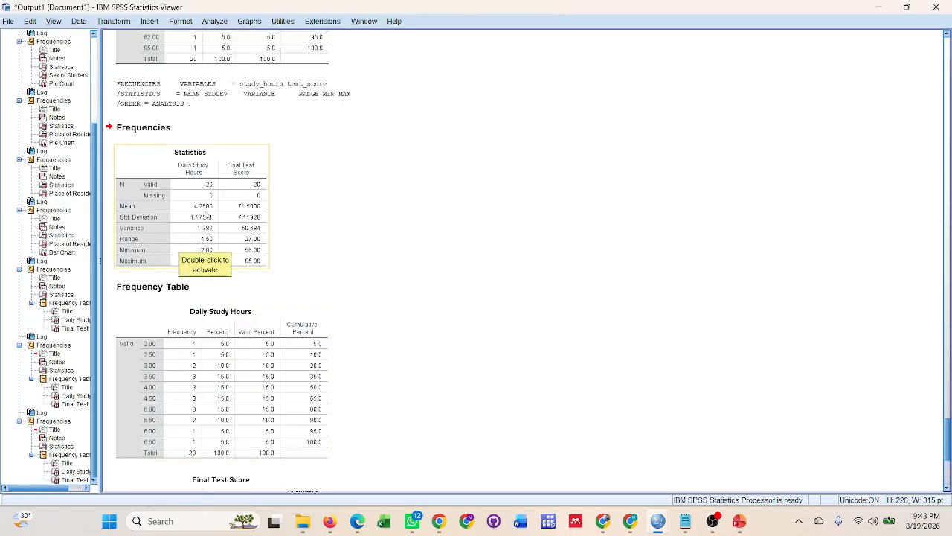
- Return to the Syntax1 window and start saving the syntax file
mouse_move(662, 521)
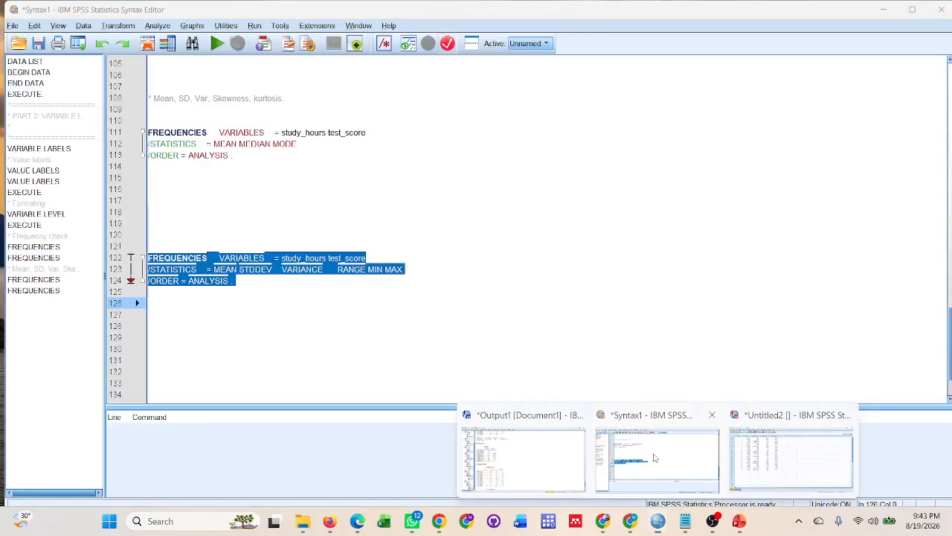
left_click(655, 450)
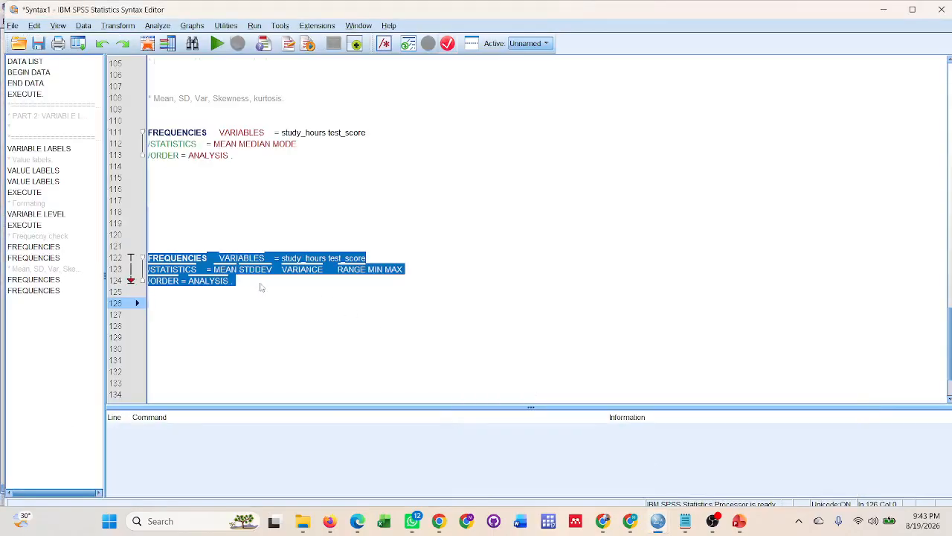
left_click(38, 46)
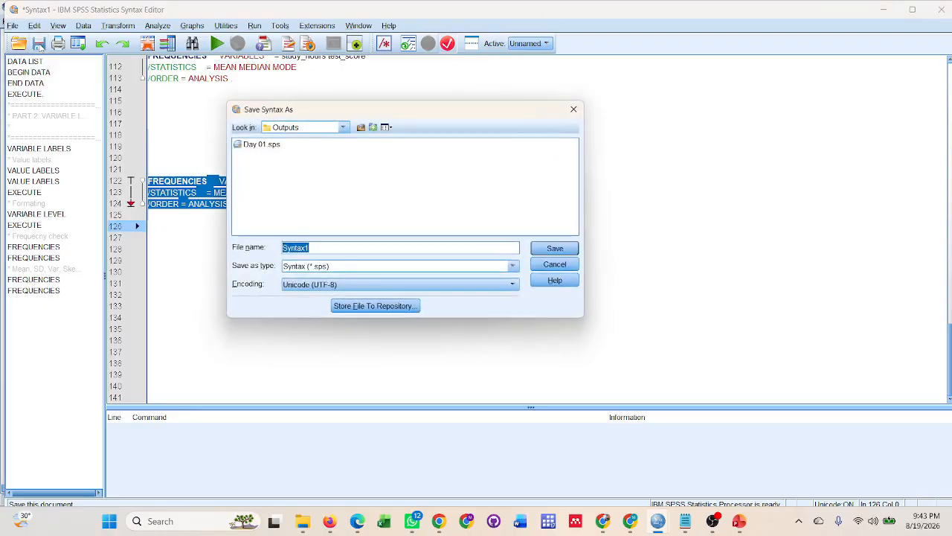
- Dismiss the save dialog without saving and add 20 blank lines below the last FREQUENCIES command
left_click(318, 247)
left_click(573, 109)
left_click(197, 280)
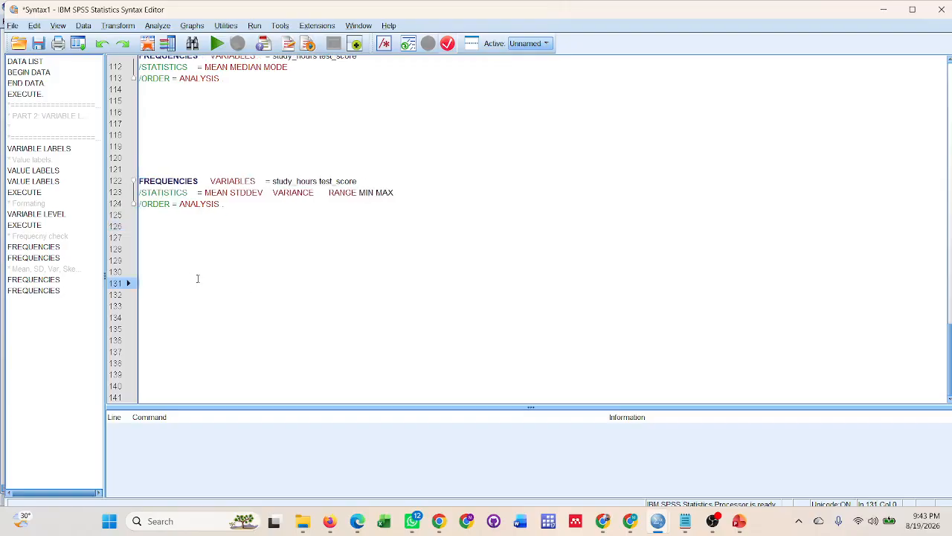
key("Return")
key("Return")
key("Return")
key("Return")
key("Return")
key("Return")
key("Return")
key("Return")
key("Return")
key("Return")
key("Return")
key("Return")
key("Return")
key("Return")
key("Return")
key("Return")
key("Return")
key("Return")
key("Return")
key("Return")
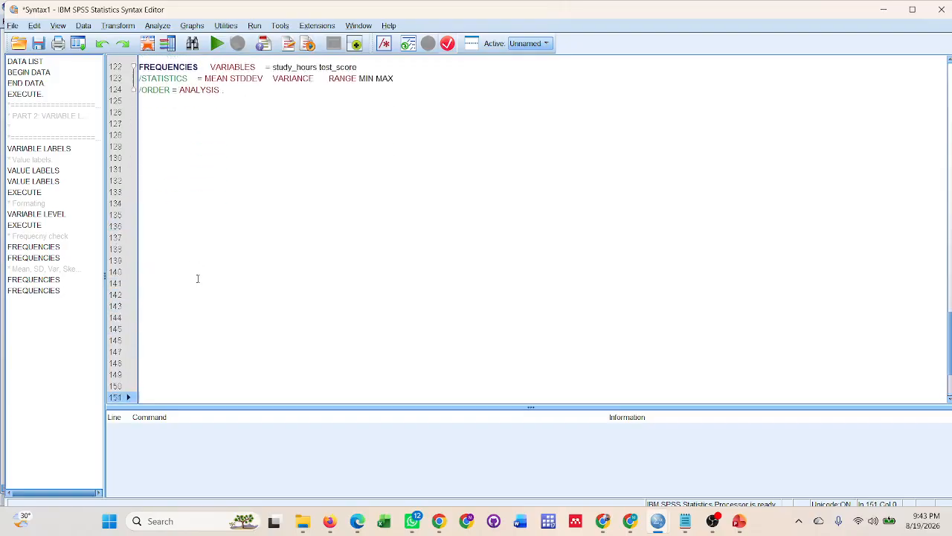
- Write the comment "* Comparative Descriptive Statistics" on line 132, with blank lines beneath it
scroll(158, 186, "up", 2)
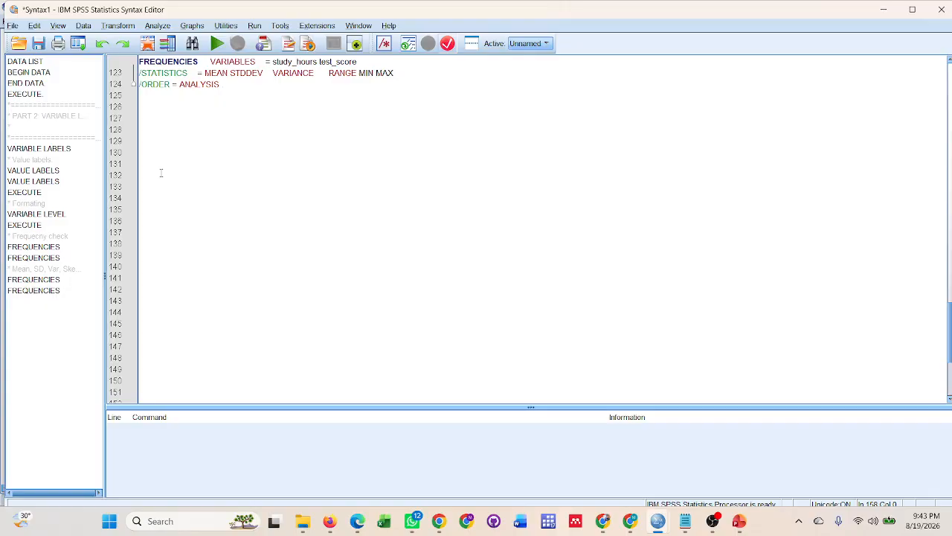
left_click(157, 173)
type("* Comp")
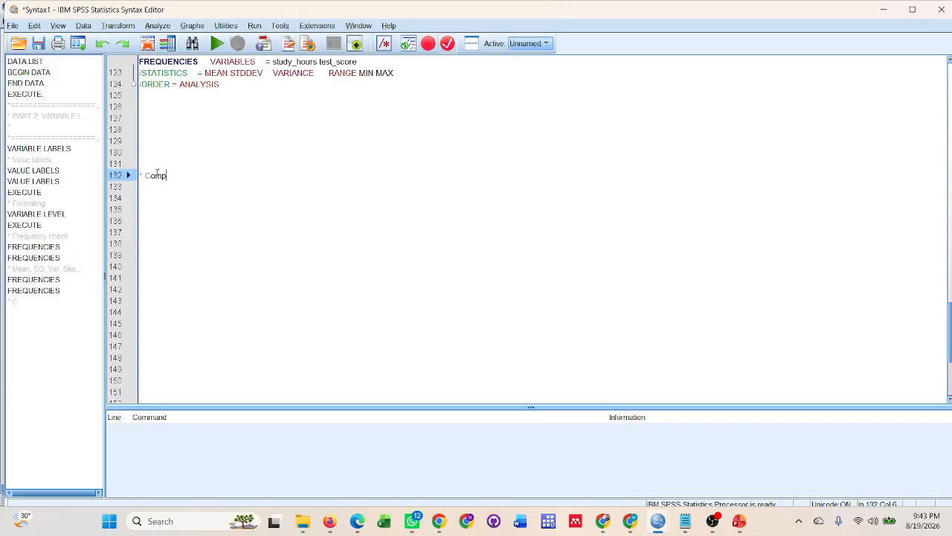
type("arative Descriptive Statistics")
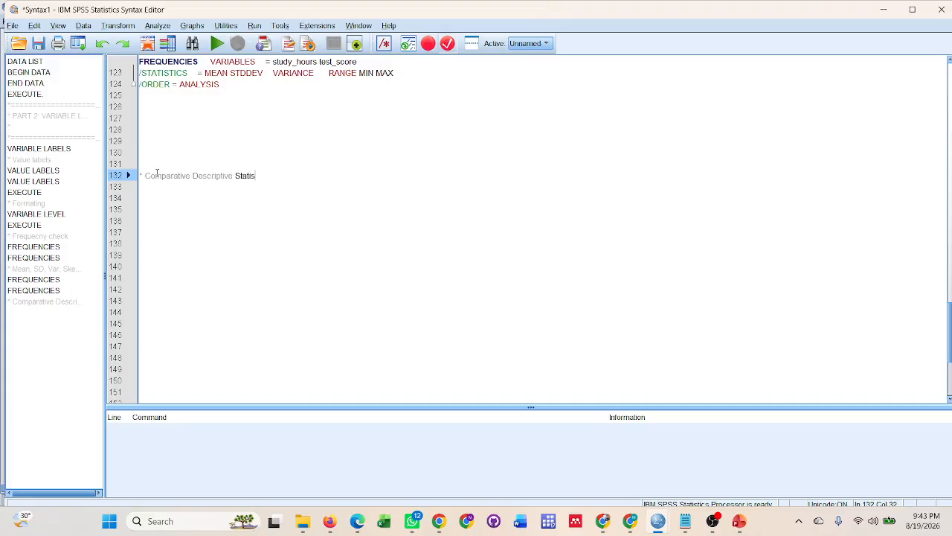
key("Return")
key("Return")
key("Return")
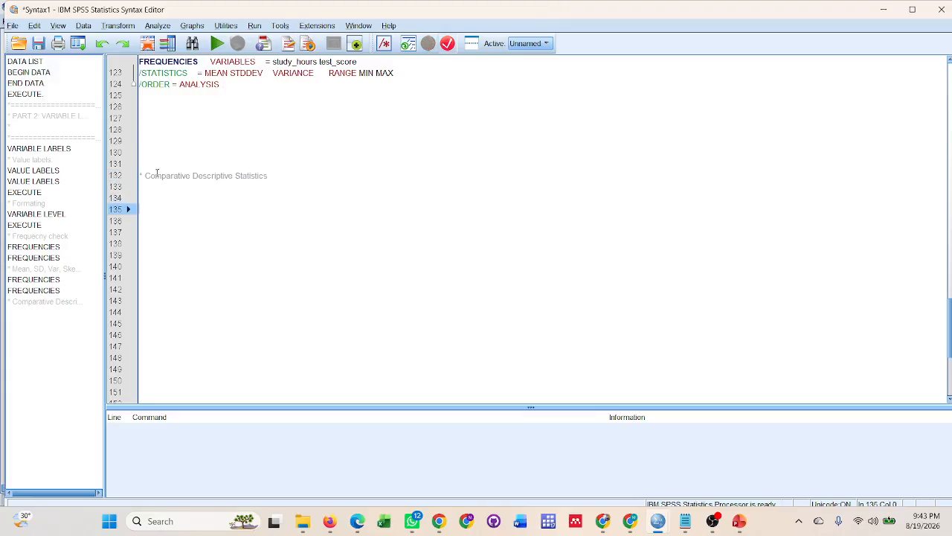
key("Up")
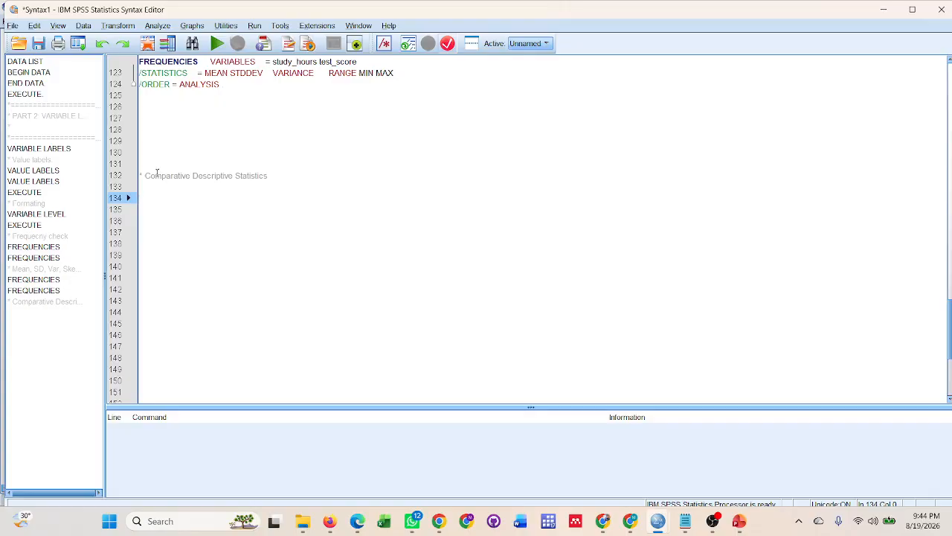
- Extend the comparative statistics comment with "for male and female" and leave a blank line below it
left_click(301, 176)
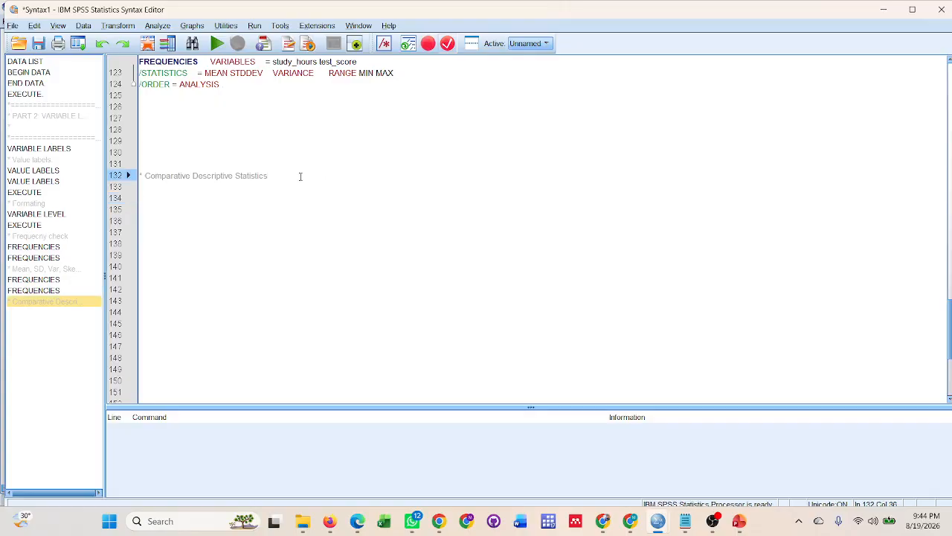
type("for ma")
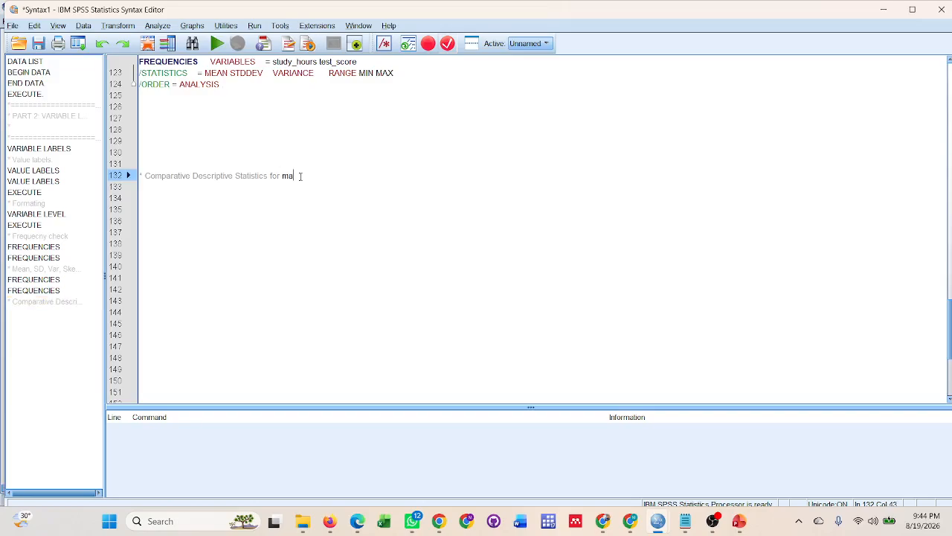
type("le and female")
key("Return")
key("Return")
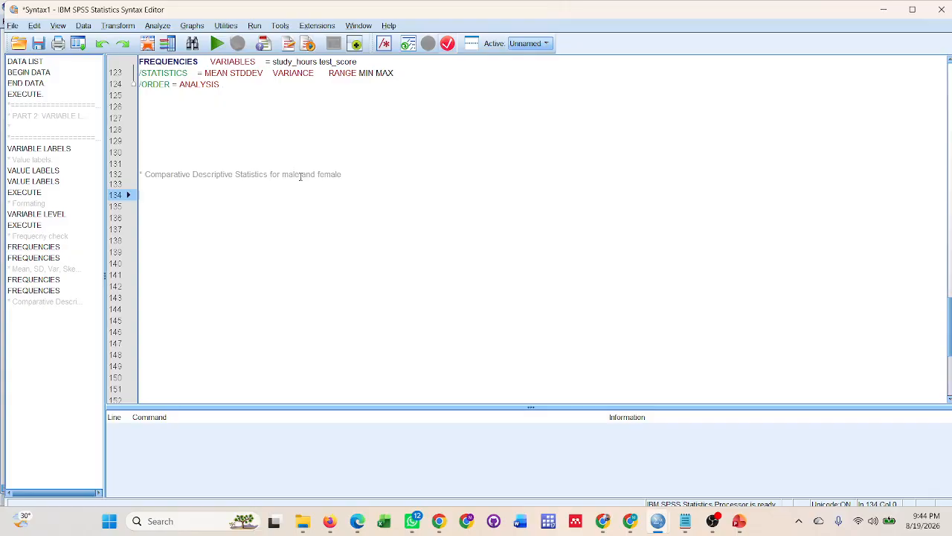
- Write the command "MEANS TABLES = test_score study_hour BY sex" on line 134
type("MEANS")
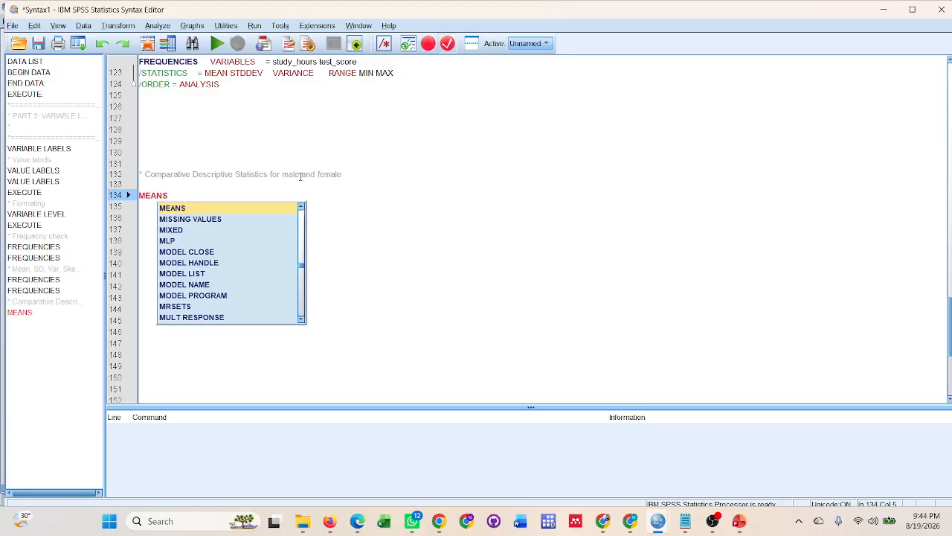
type(" T")
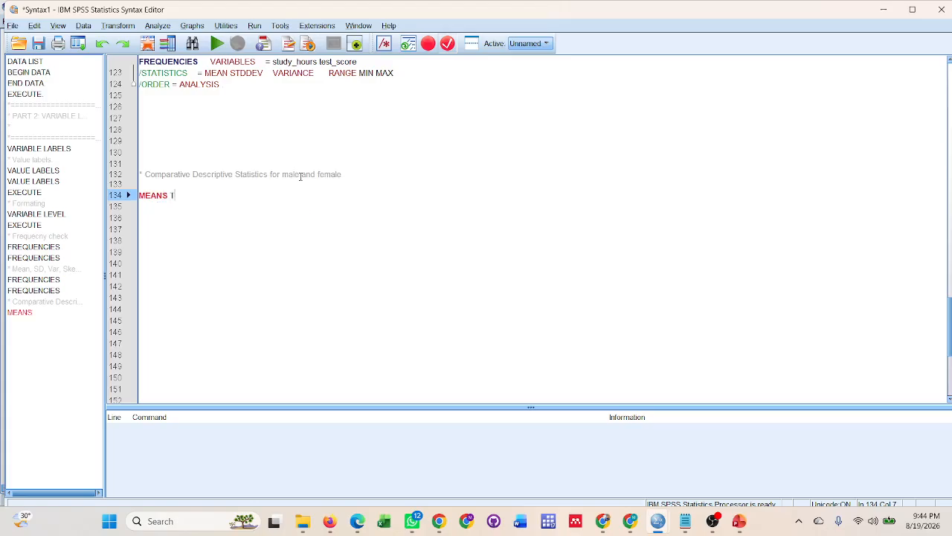
type("ABL")
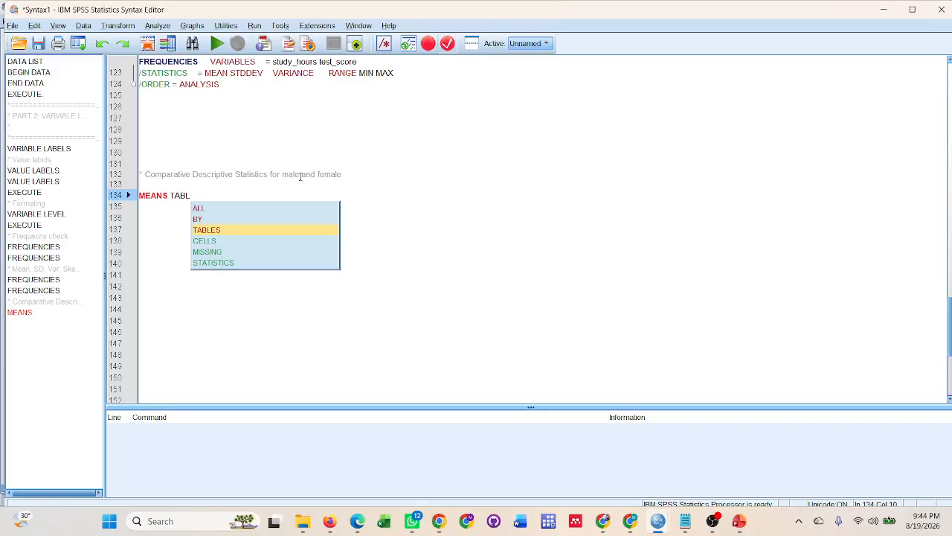
key("Return")
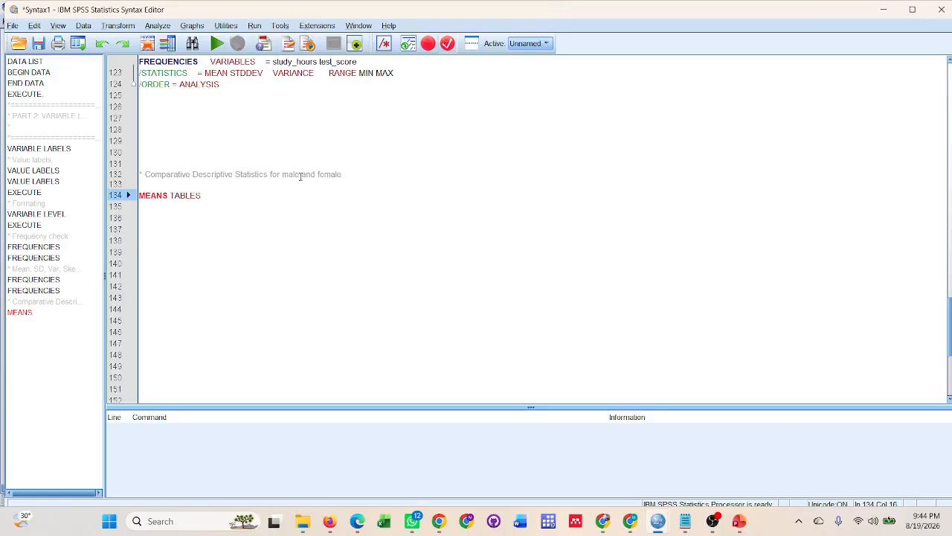
type("= test_sc")
type("ore study_hour BY sex")
key("Return")
- Add the subcommand "/CELLS = COUNT MEAN STDDEV MIN MAX." to the MEANS command
type("/")
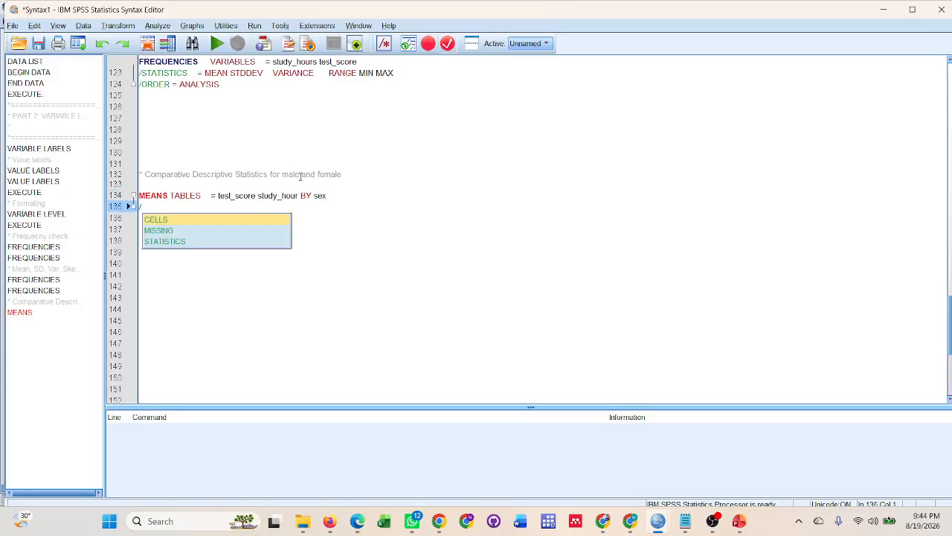
key("Return")
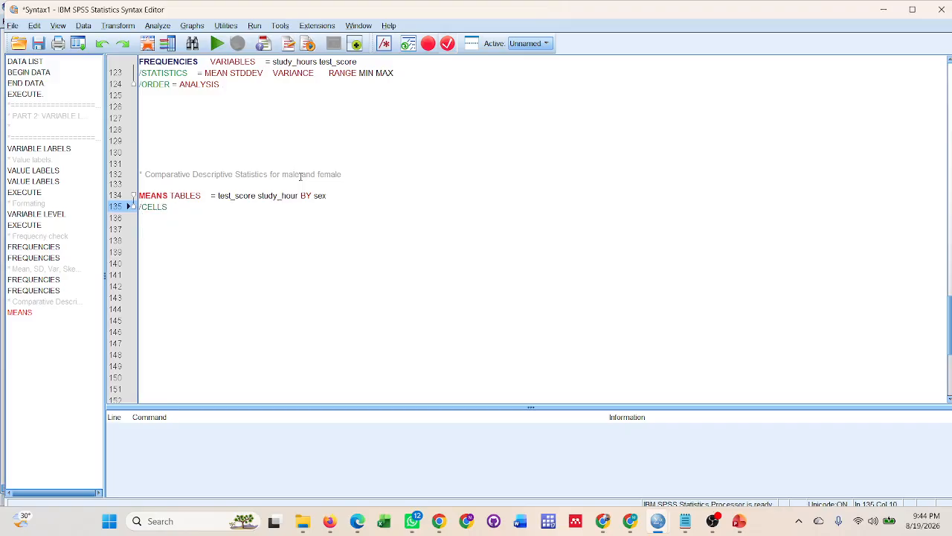
type("= COUNT MEAN")
key("Return")
type("STDDEV MIN MAX.")
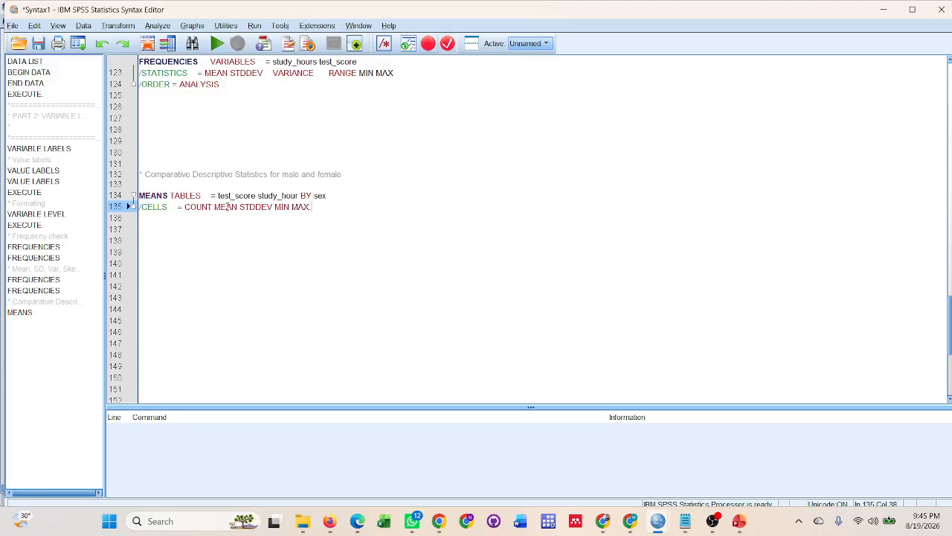
- Run the male and female comparison block with its comment and MEANS command
left_click_drag(156, 146, 282, 255)
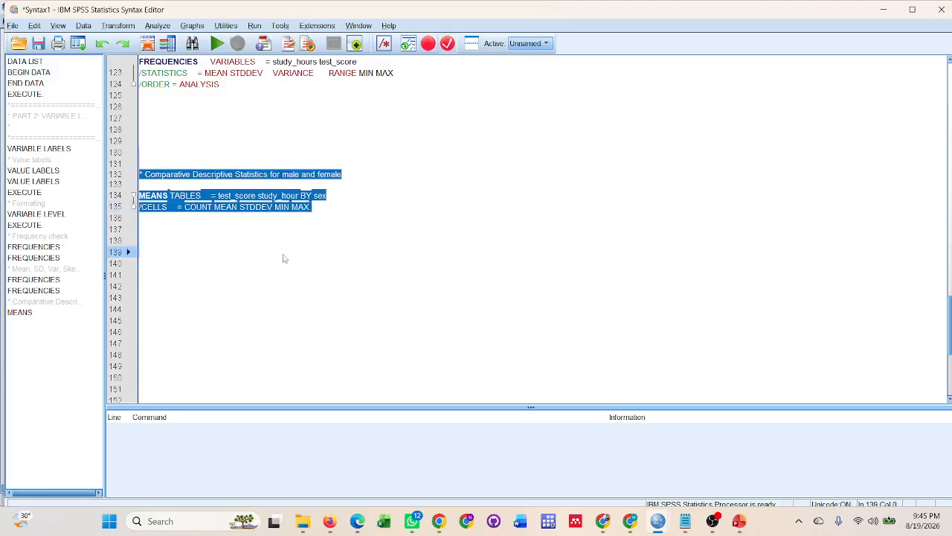
key("ctrl+r")
scroll(272, 276, "down", 1)
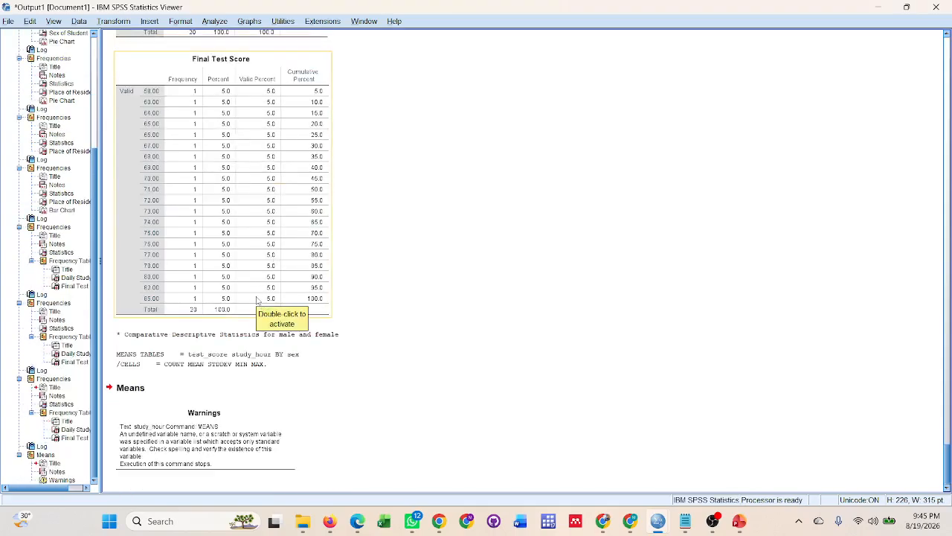
- Correct the variable name to study_hours in the MEANS command and rerun the male and female block
mouse_move(660, 521)
left_click(659, 464)
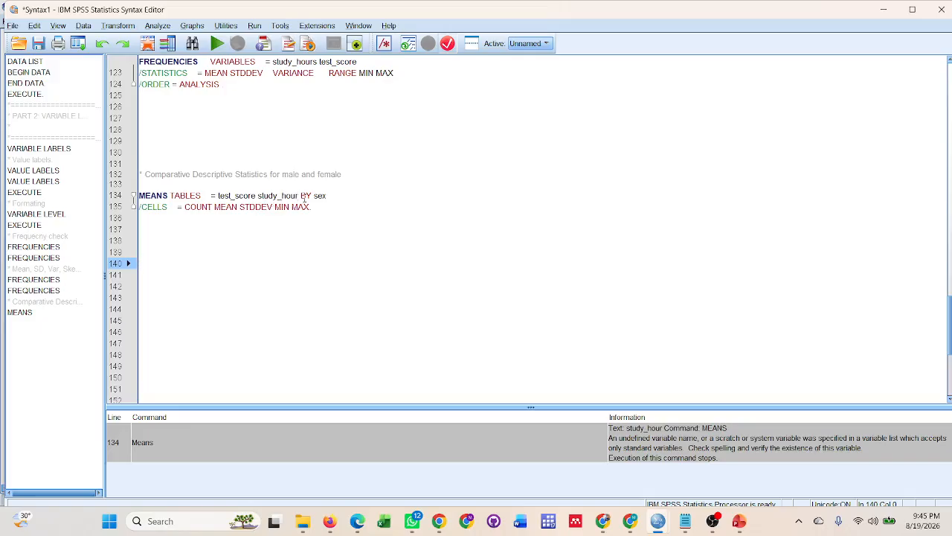
left_click(299, 195)
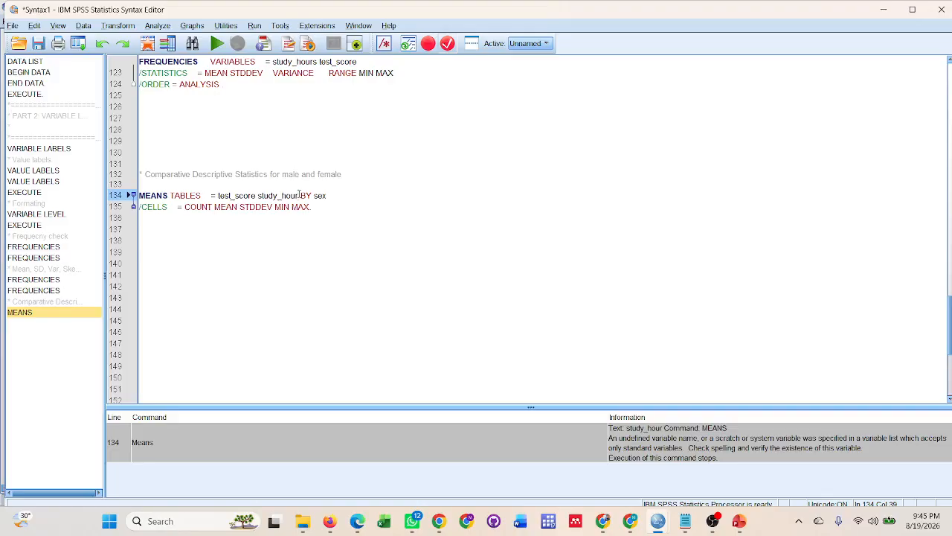
type("s")
left_click(258, 250)
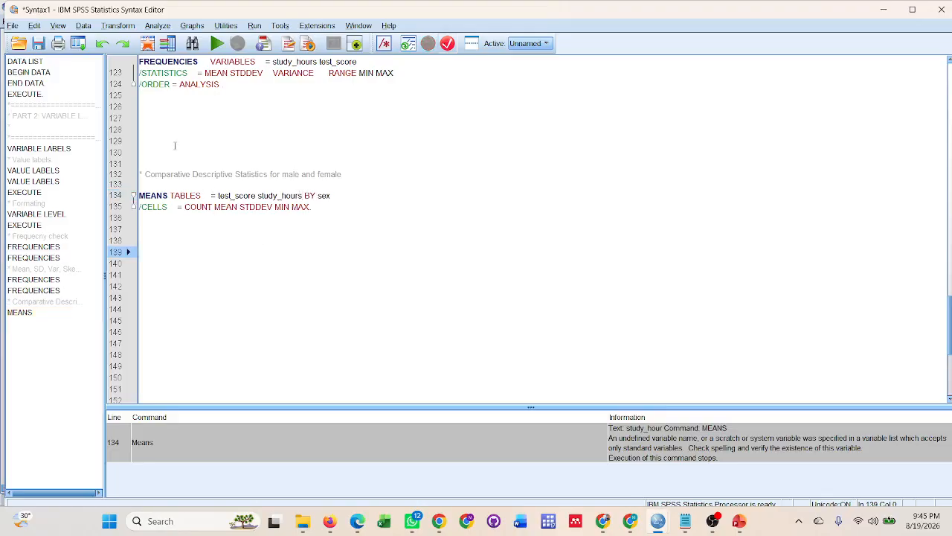
left_click_drag(140, 171, 312, 213)
key("ctrl+r")
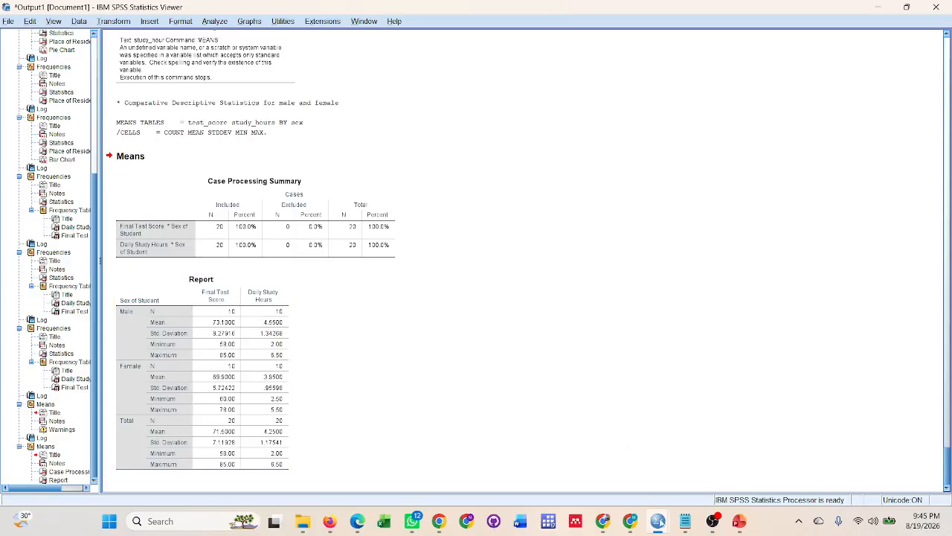
- Duplicate the male and female comparison block, comment included, in the Syntax Editor a few lines below the original
mouse_move(658, 521)
left_click(650, 463)
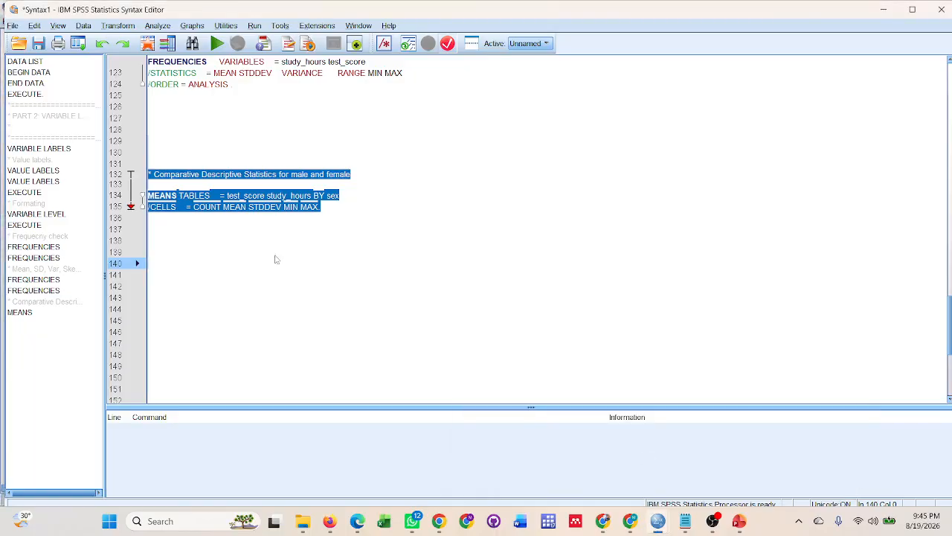
scroll(204, 230, "down", 2)
left_click(196, 214)
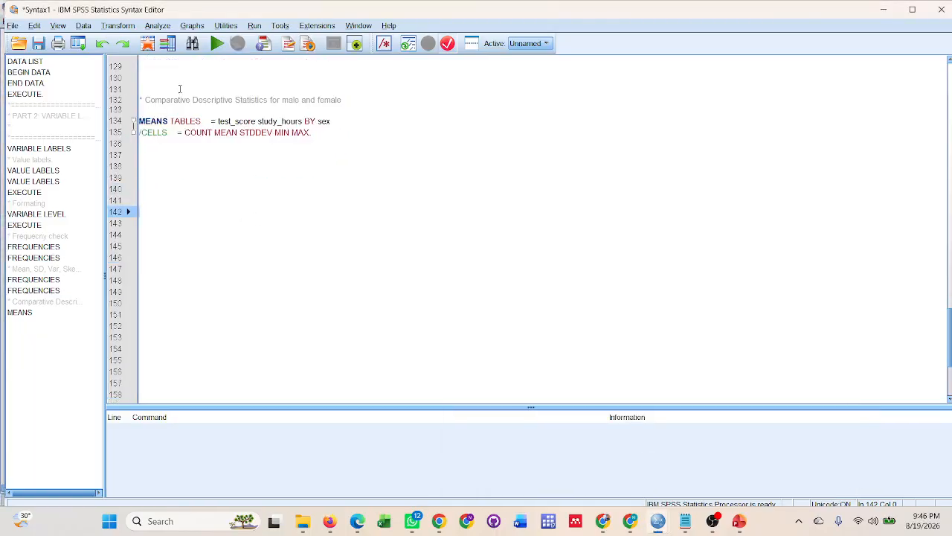
left_click_drag(140, 99, 235, 154)
key("ctrl+c")
left_click(177, 215)
key("ctrl+v")
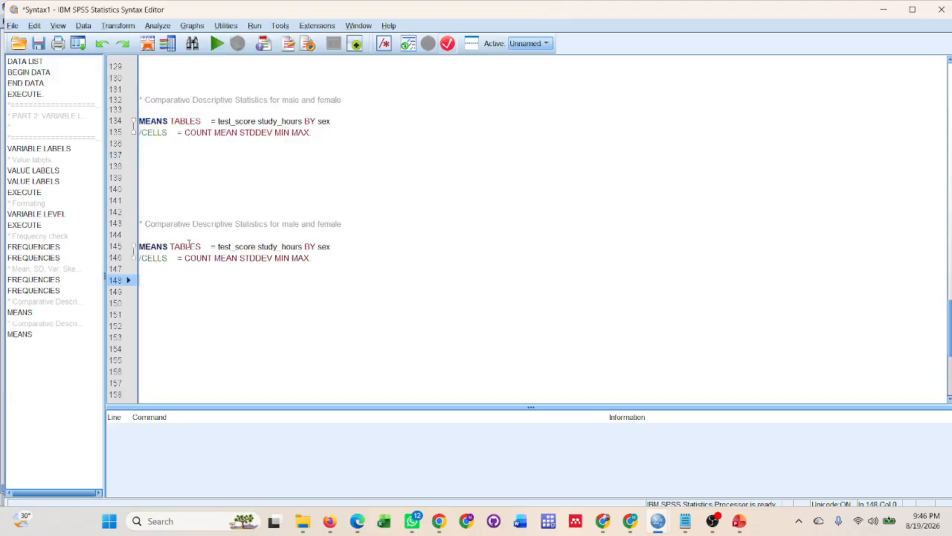
- Change the copied block's comment to end in "based on residence" instead of "for male and female" and add a blank line below it
left_click(340, 224)
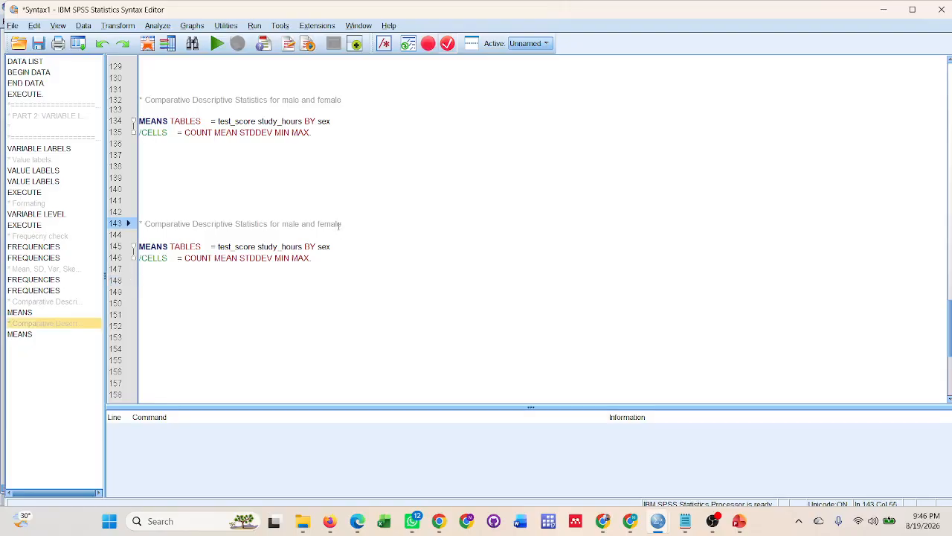
key("BackSpace")
key("BackSpace")
key("BackSpace")
key("BackSpace")
key("BackSpace")
key("BackSpace")
key("BackSpace")
key("BackSpace")
key("BackSpace")
key("BackSpace")
key("BackSpace")
key("BackSpace")
key("BackSpace")
key("BackSpace")
key("BackSpace")
key("BackSpace")
key("BackSpace")
key("BackSpace")
key("BackSpace")
type("based o")
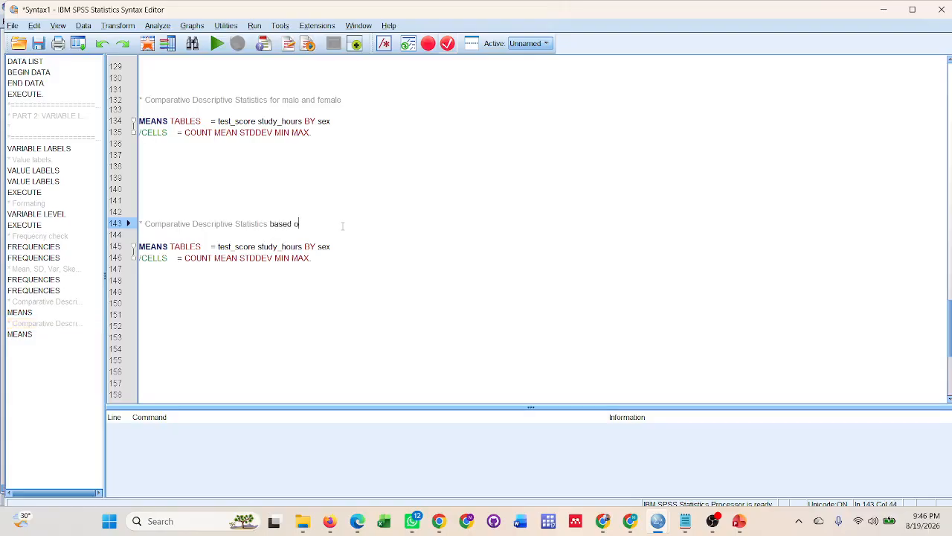
type("n residence")
key("Return")
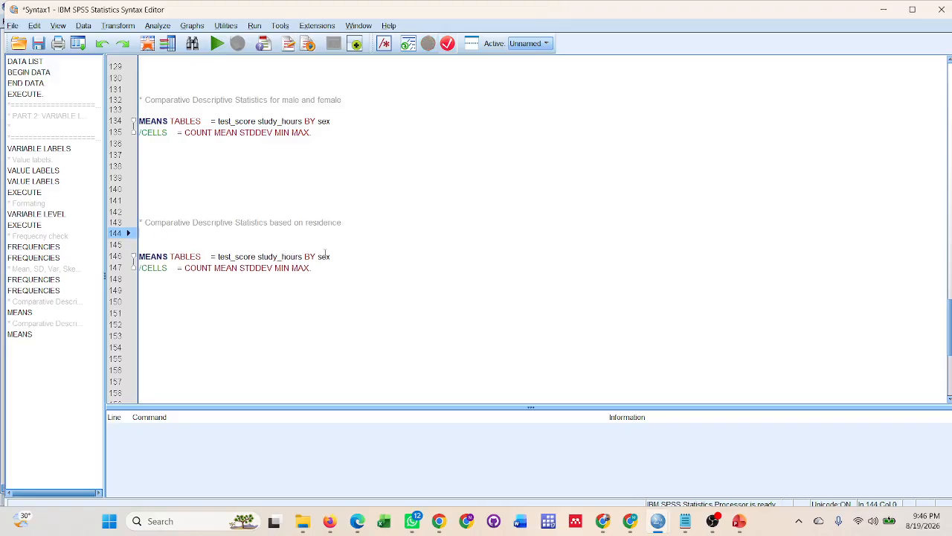
- Set the grouping variable of the copied MEANS command to residence
left_click(338, 257)
key("BackSpace")
key("BackSpace")
key("BackSpace")
type("reside")
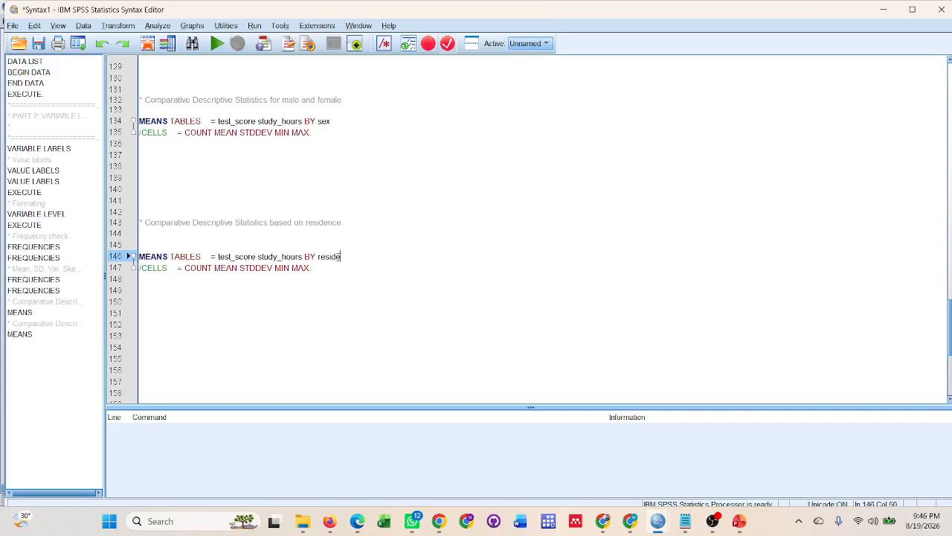
type("nce")
left_click(245, 290)
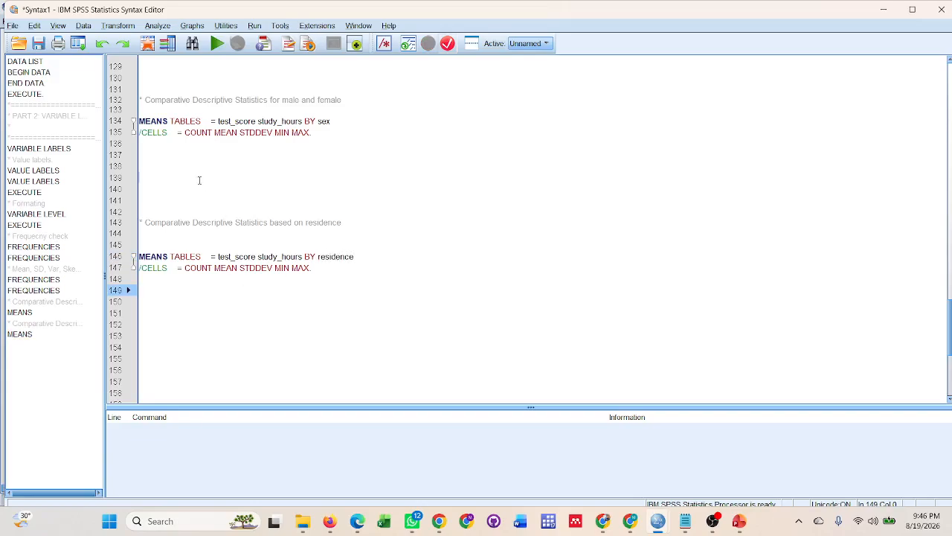
- Run the residence comparison block, then return to the Syntax Editor's blank lines below it
left_click_drag(139, 222, 139, 324)
left_click(216, 43)
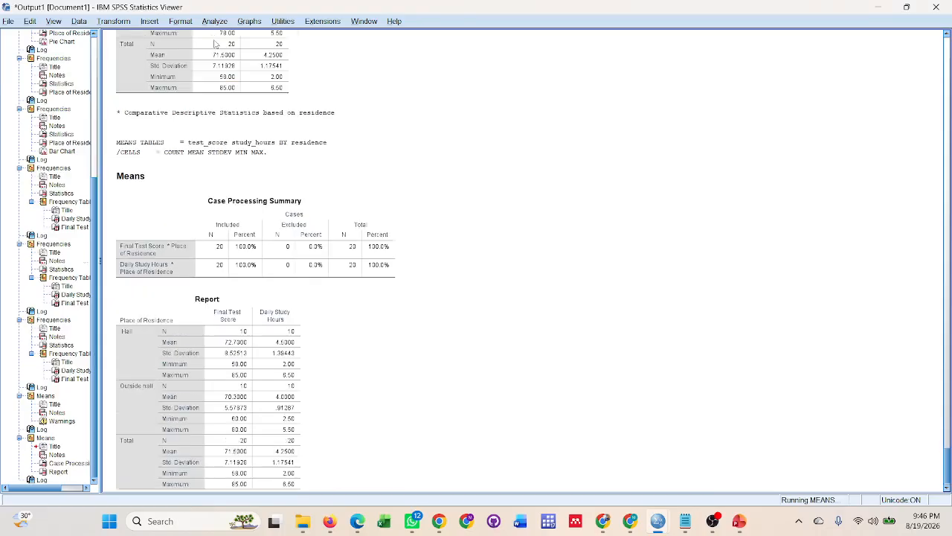
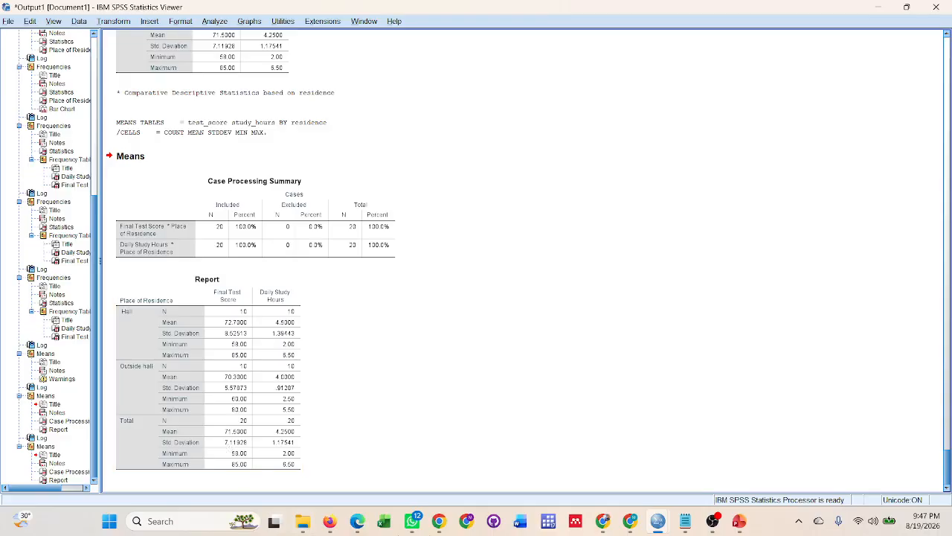
mouse_move(658, 525)
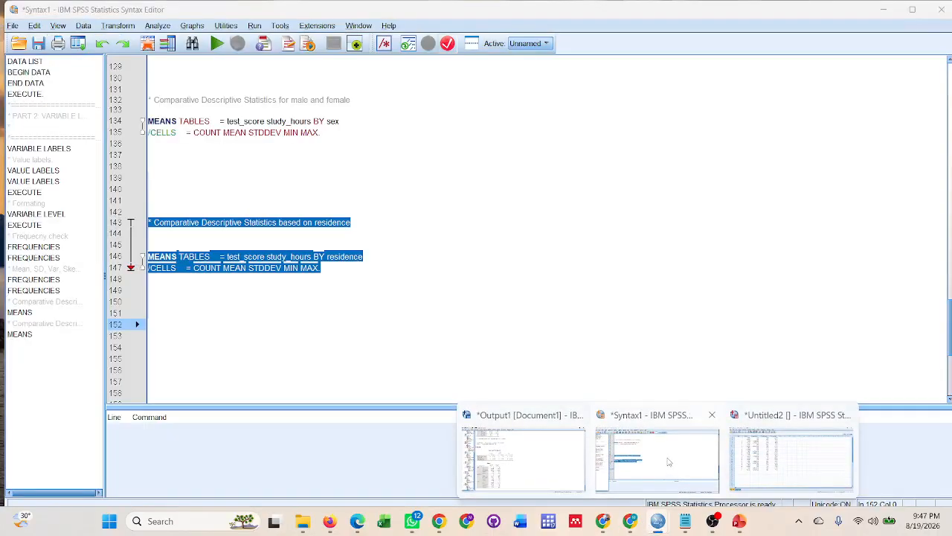
left_click(671, 485)
scroll(271, 286, "down", 5)
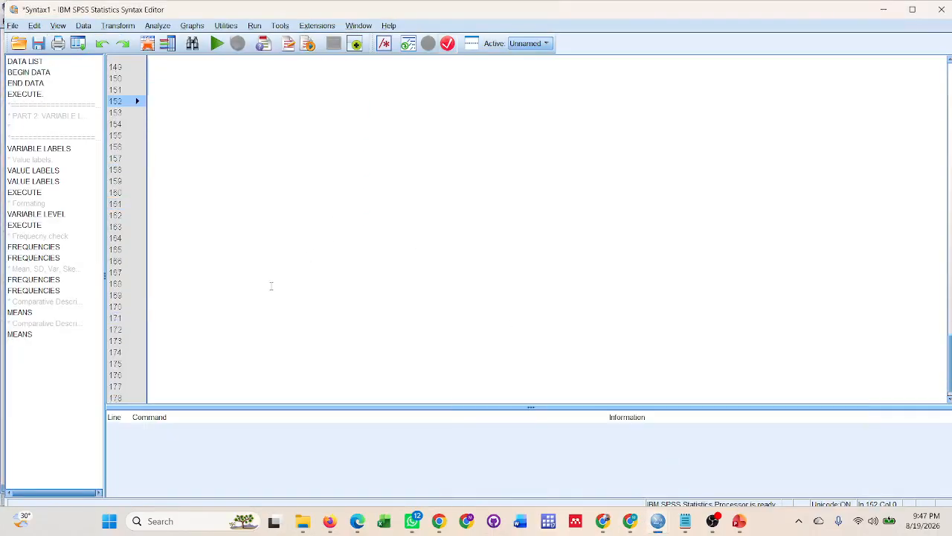
- Add the comment "* Inferential Statistics ." on line 159 of the syntax, followed by several blank lines
left_click(175, 177)
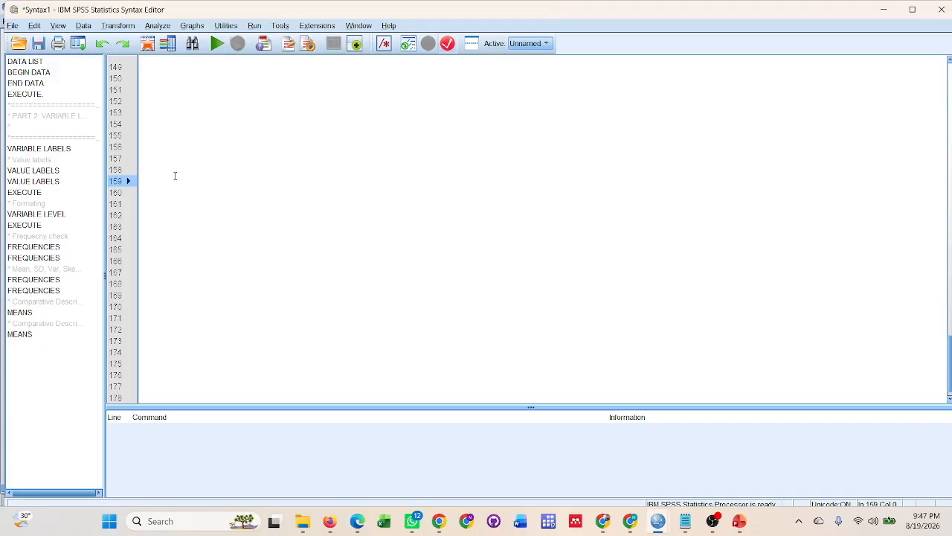
type("* Inforentia")
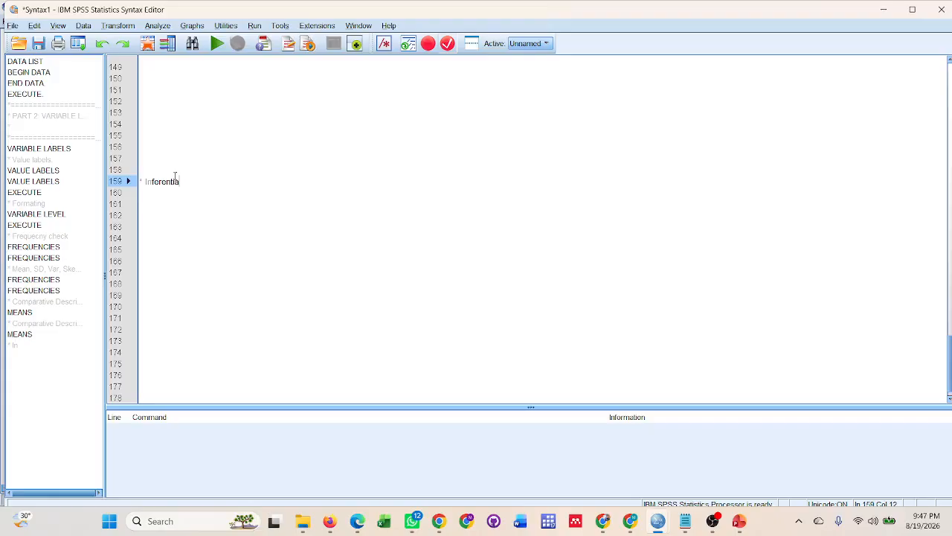
type("l Statistics")
key("Return")
key("Return")
key("Return")
key("BackSpace")
key("BackSpace")
key("BackSpace")
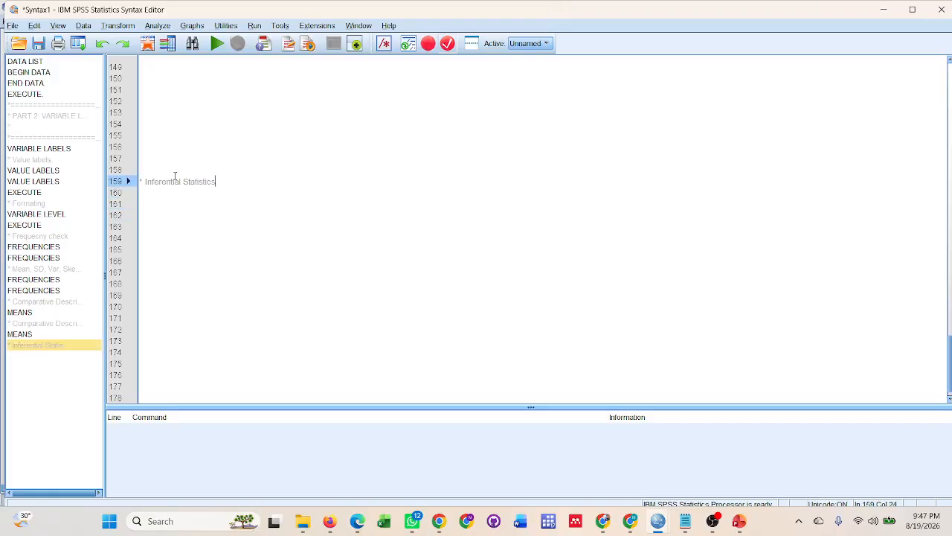
type(".")
key("Return")
key("Return")
key("Return")
key("Return")
key("Return")
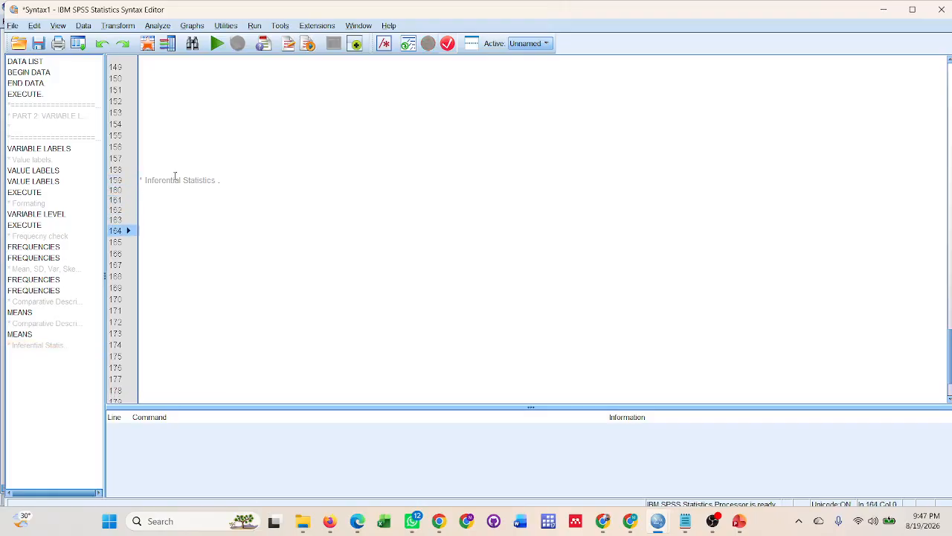
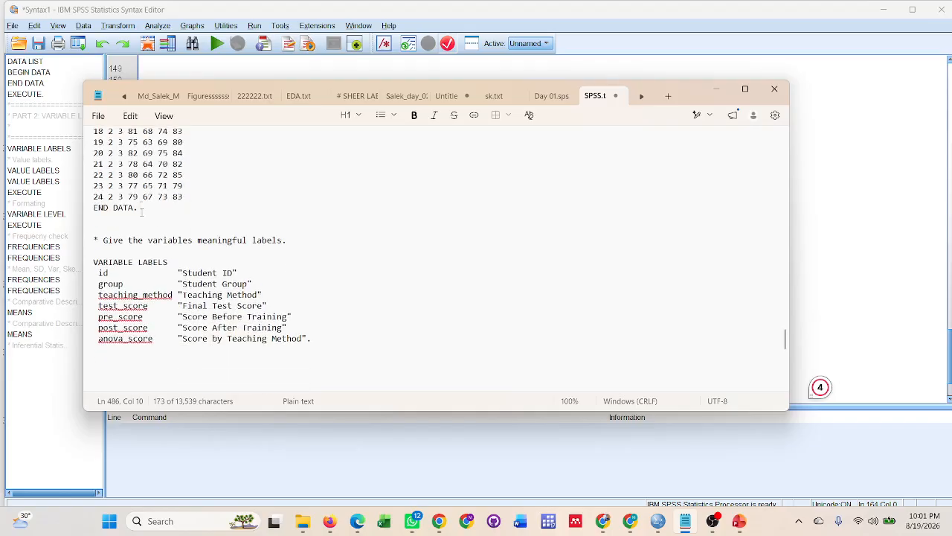
- Copy the practice dataset syntax through its final EXECUTE from the Notepad file and paste it below the Inferential Statistics comment in the SPSS Syntax Editor
scroll(179, 315, "down", 5)
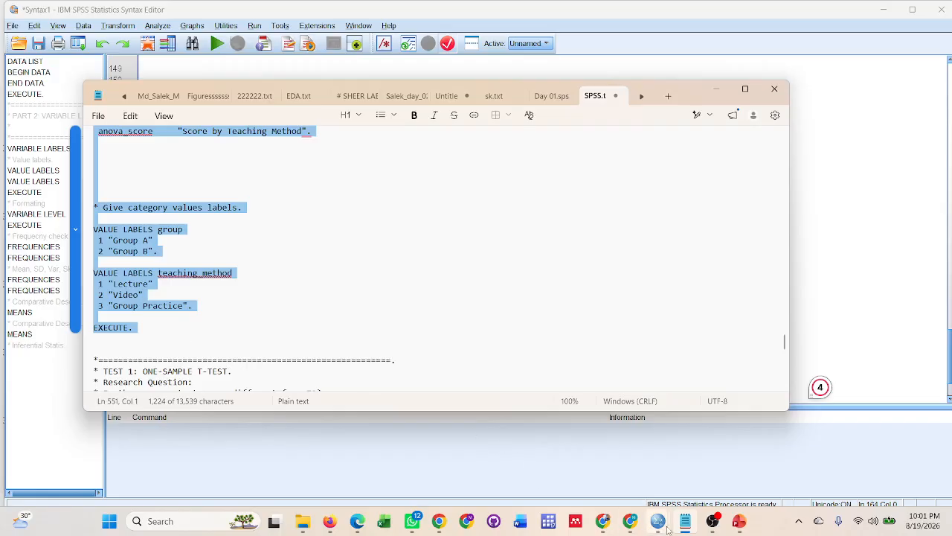
mouse_move(657, 521)
left_click(665, 466)
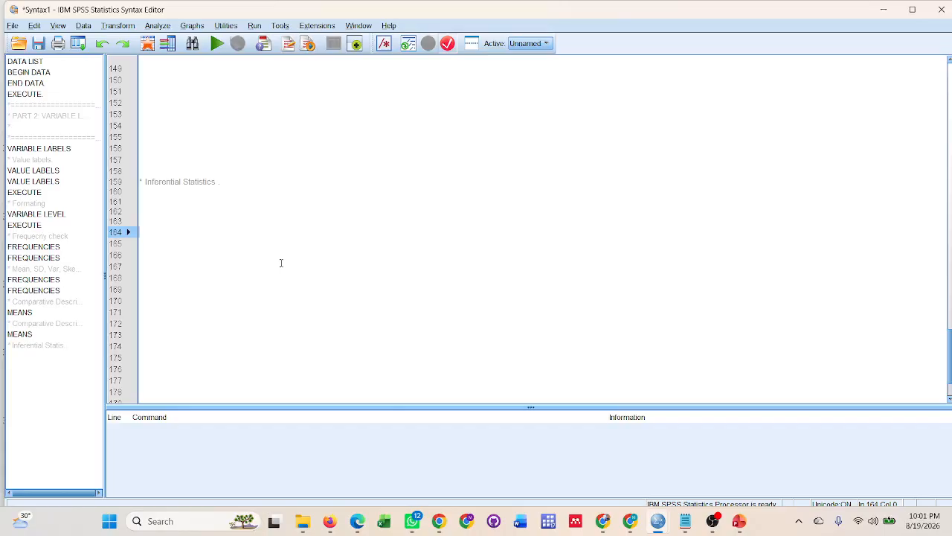
key("ctrl+v")
scroll(165, 185, "up", 8)
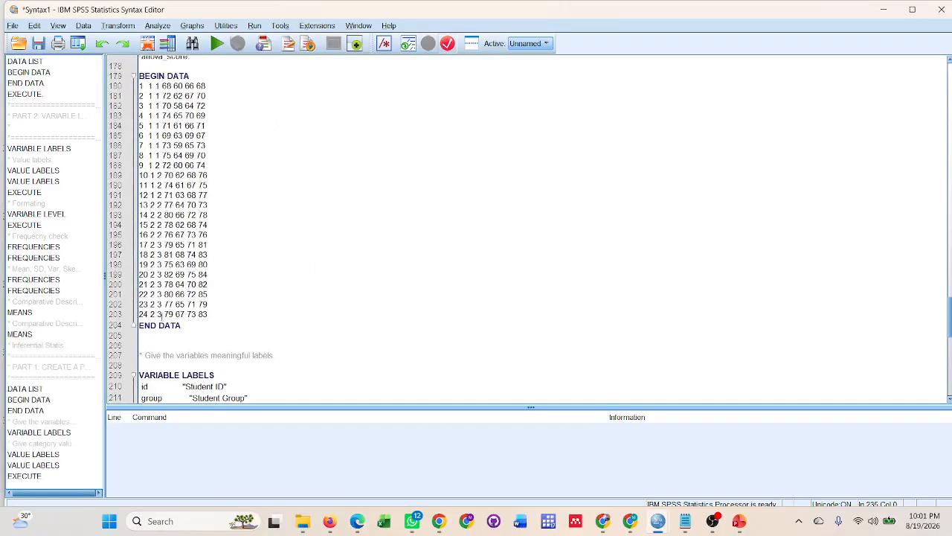
scroll(161, 316, "down", 10)
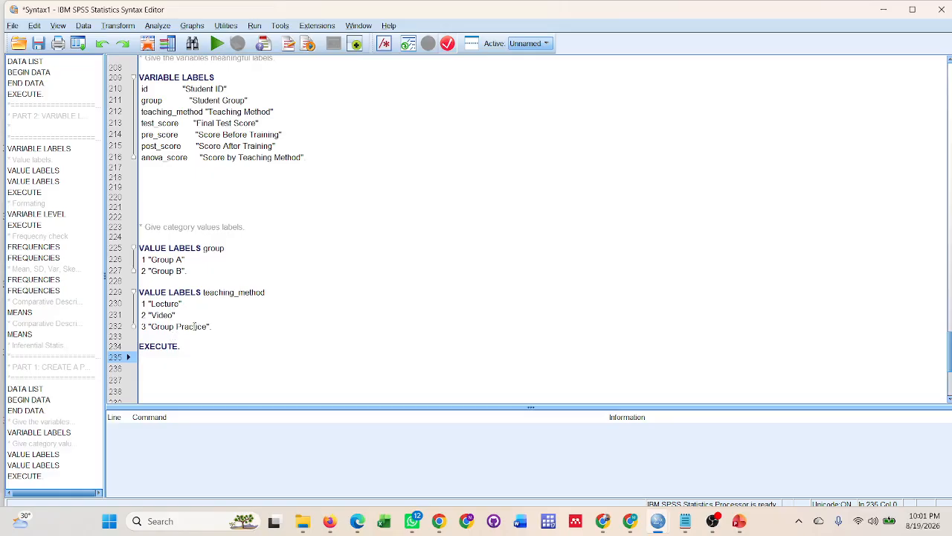
- Run the pasted practice dataset syntax, from the data definition through the value labels and EXECUTE
scroll(170, 260, "up", 16)
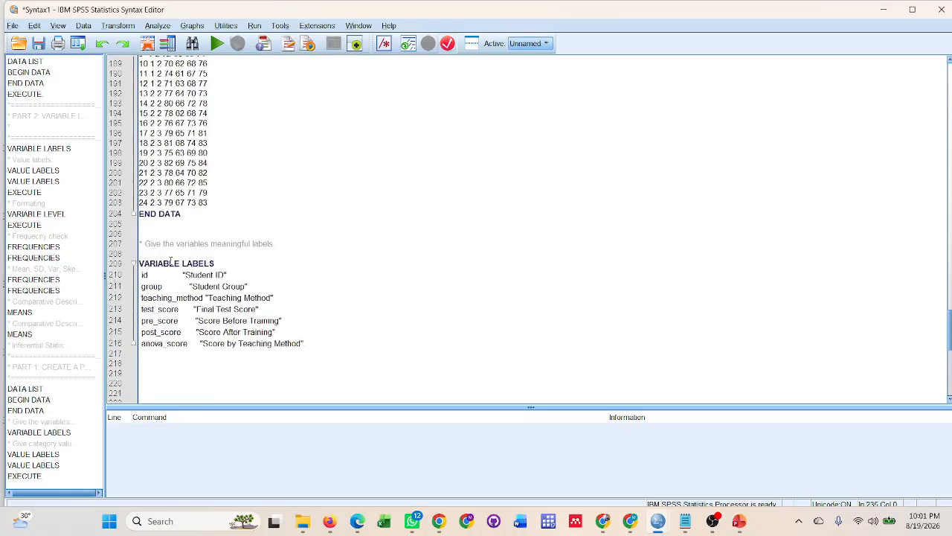
left_click_drag(153, 102, 182, 273)
scroll(186, 194, "down", 18)
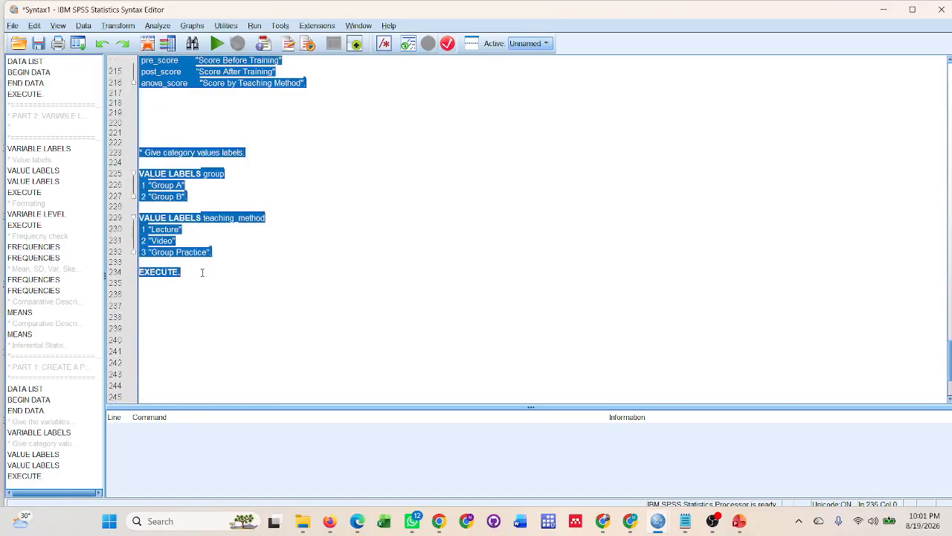
left_click(217, 43)
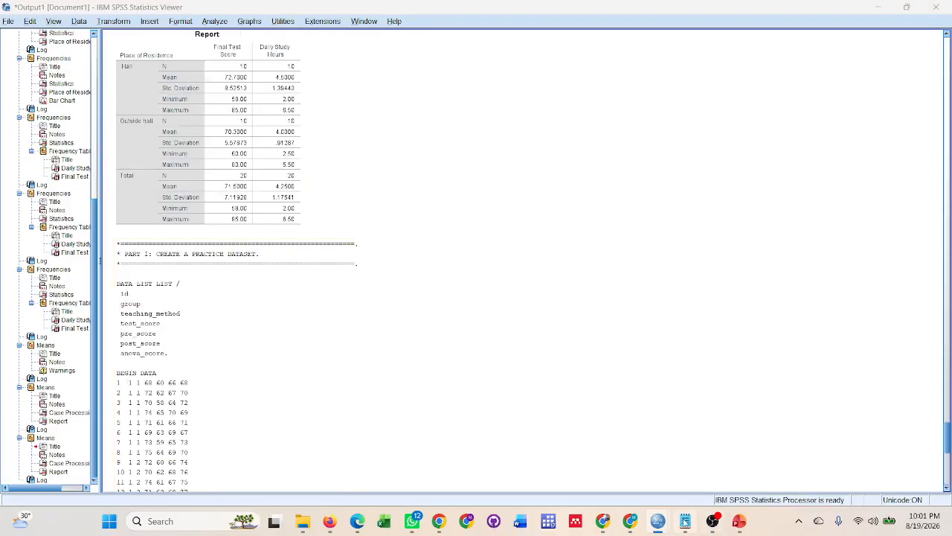
- Examine the new dataset's cases and its variable definitions in the Data Editor
mouse_move(658, 521)
left_click(757, 462)
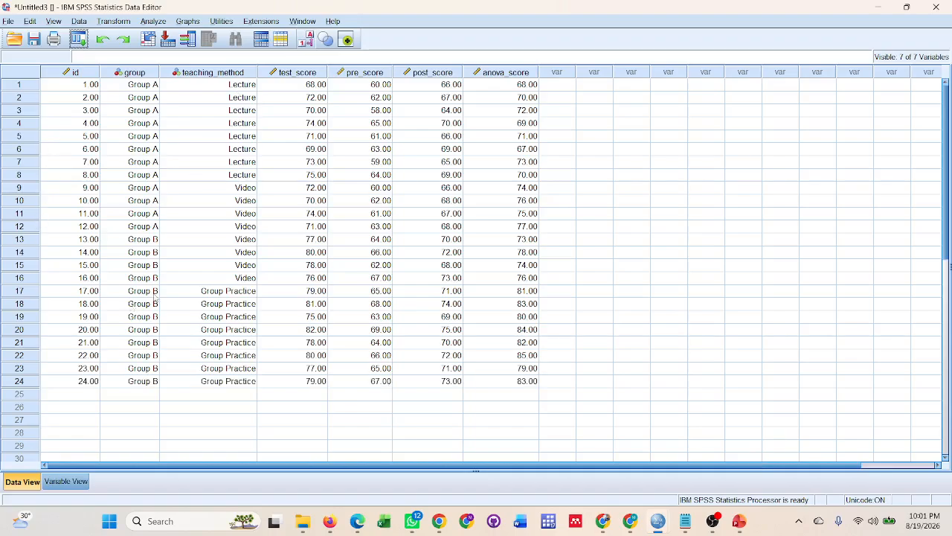
left_click(64, 482)
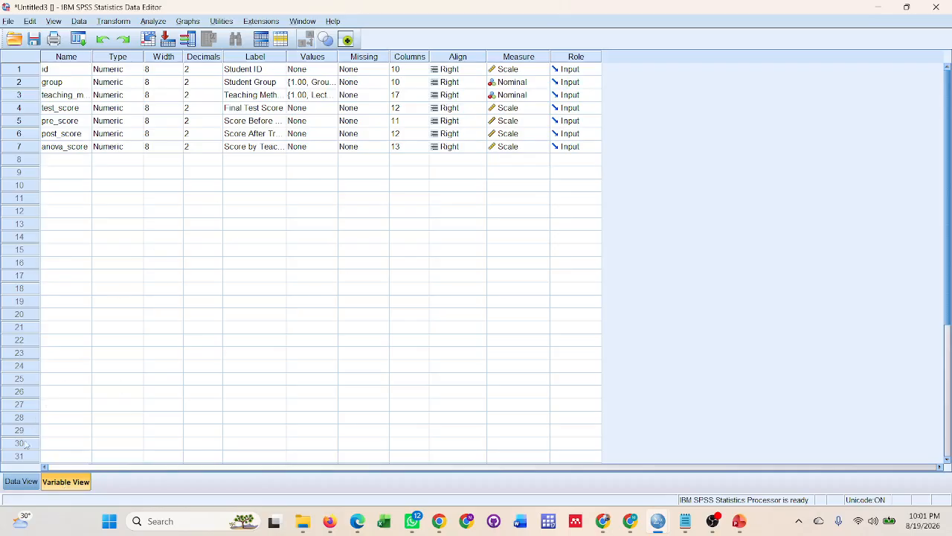
left_click(21, 482)
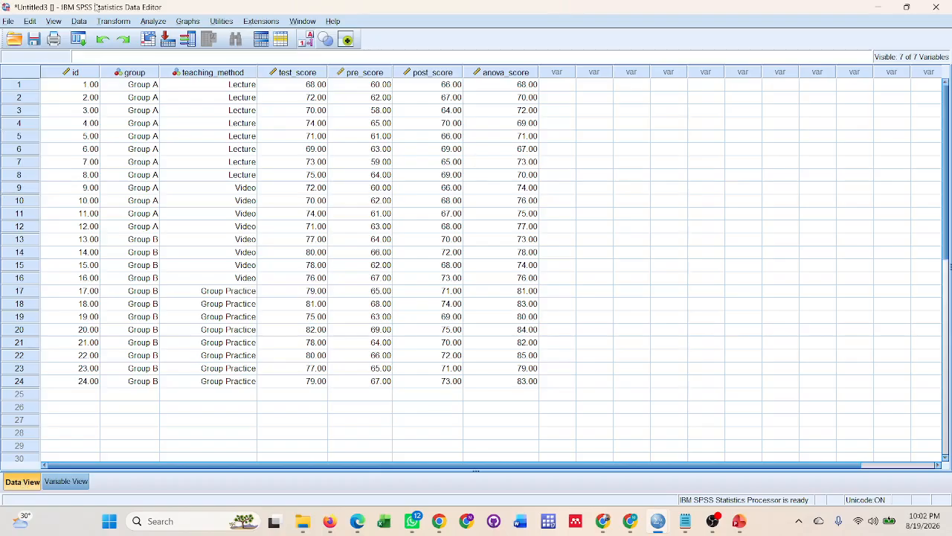
- Return to the Syntax Editor and add the comment "* One sample T-test" a few lines below the dataset block
mouse_move(661, 524)
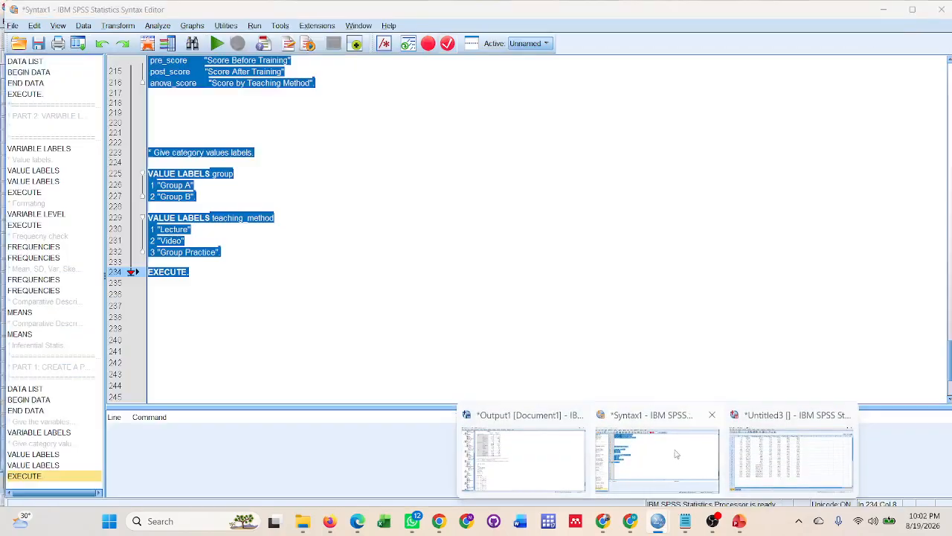
left_click(657, 467)
scroll(208, 233, "down", 4)
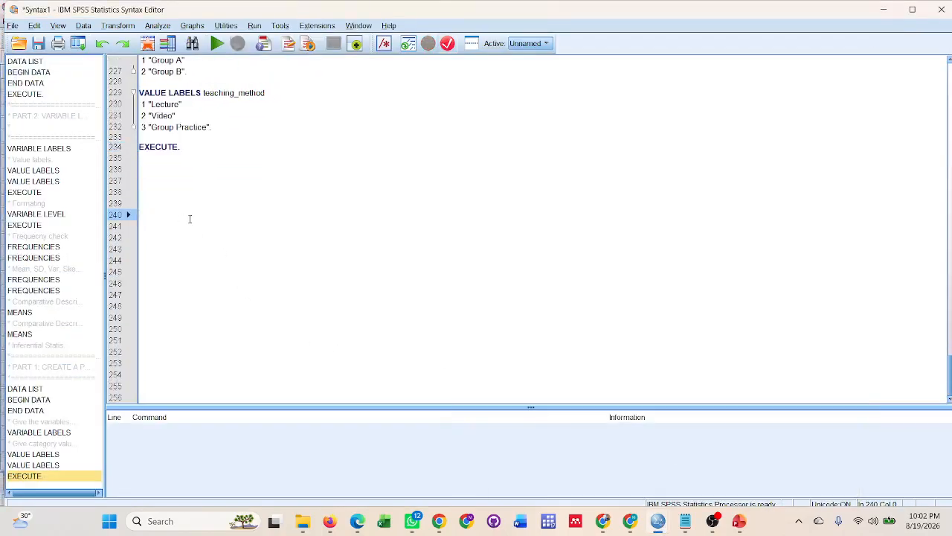
type("* One sampe")
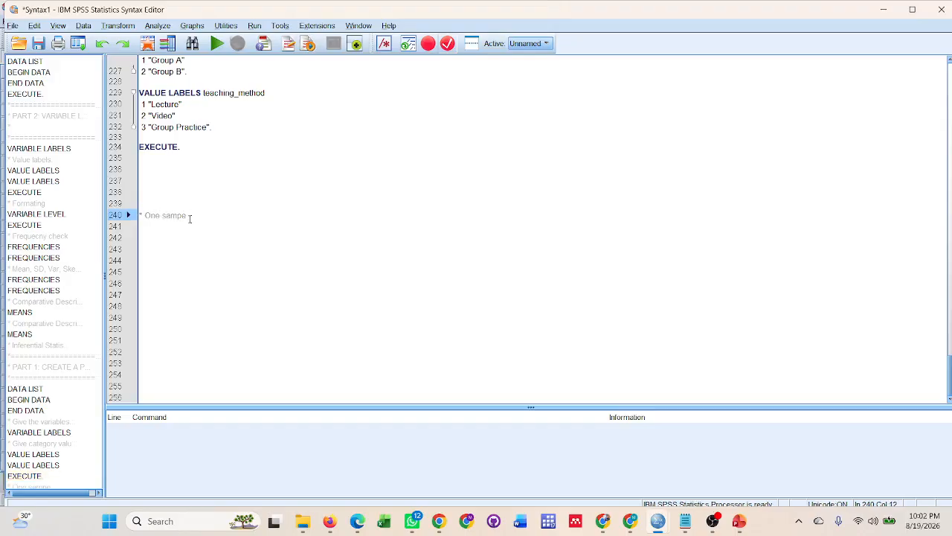
key("BackSpace")
key("BackSpace")
type("le T")
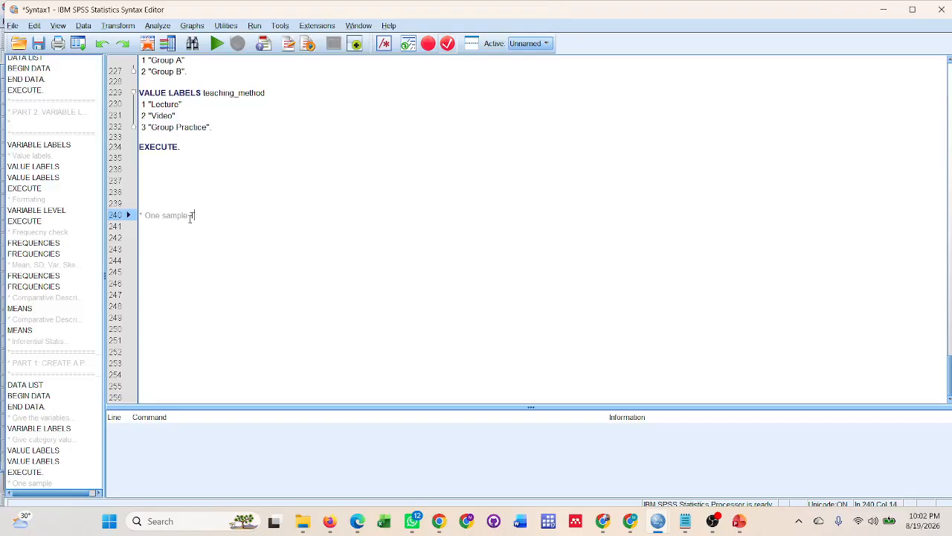
type("-tes")
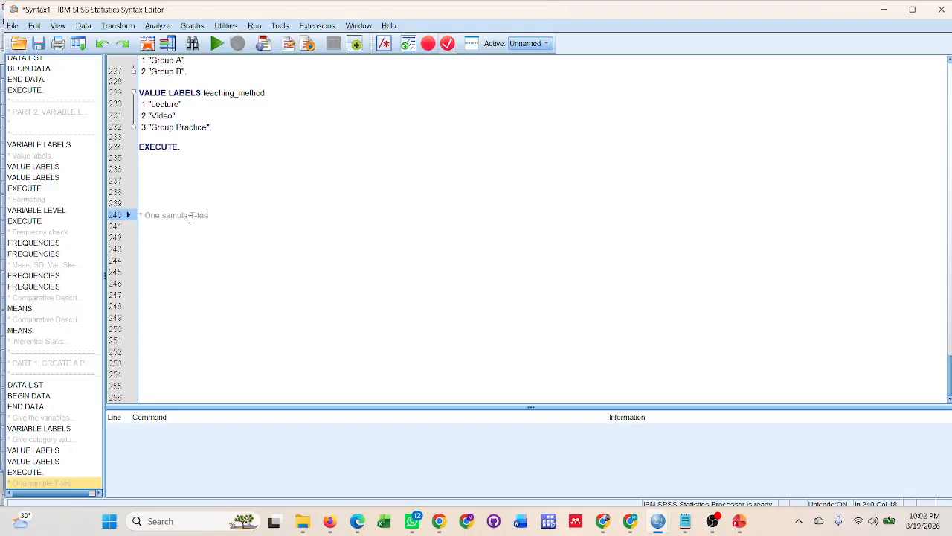
type("t")
key("Return")
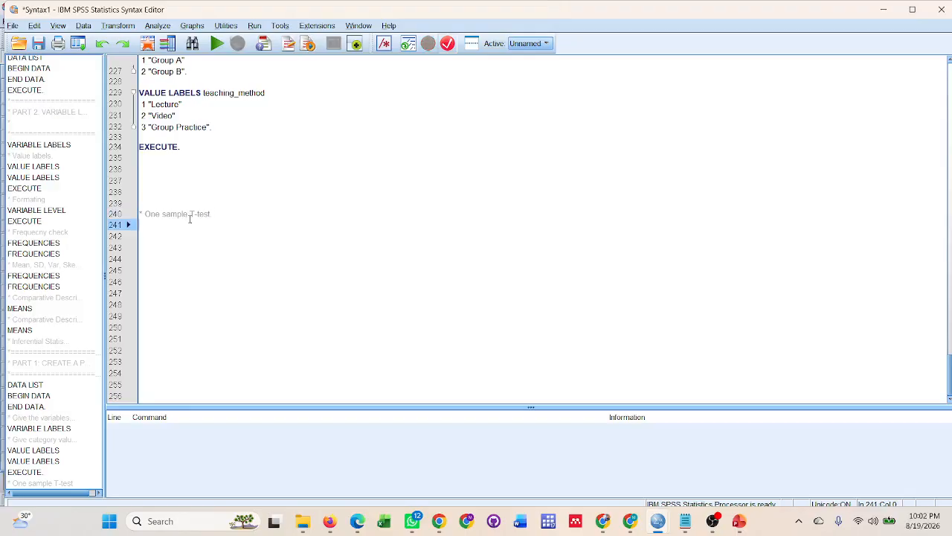
- Start a T-TEST command below the comment with the grouping line GROUPS = group( 1 2)
type("T-TEST")
key("Return")
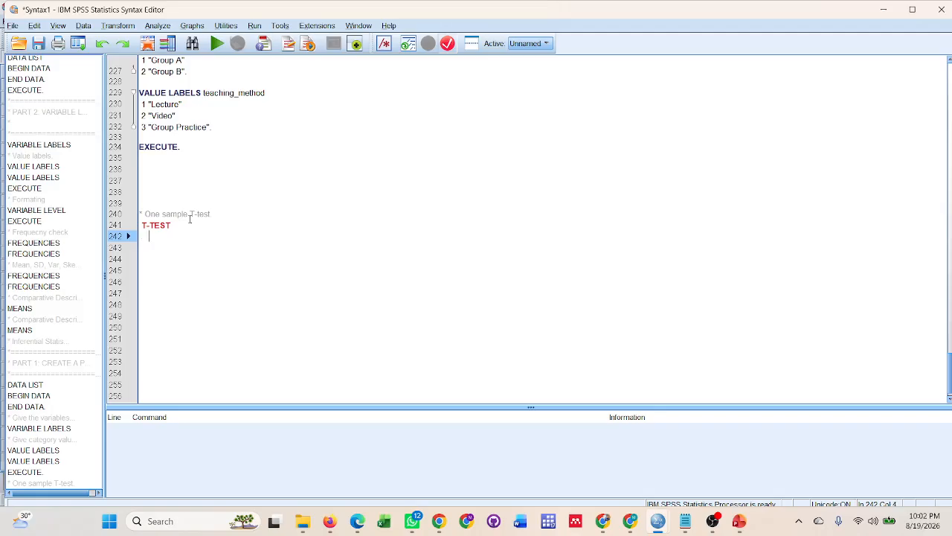
type("GROUPS")
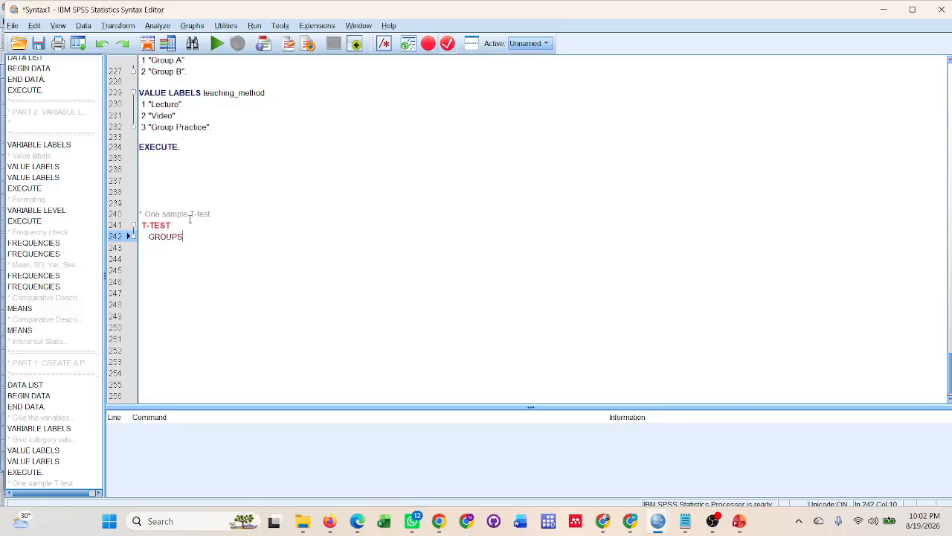
type(" = group( 1 2")
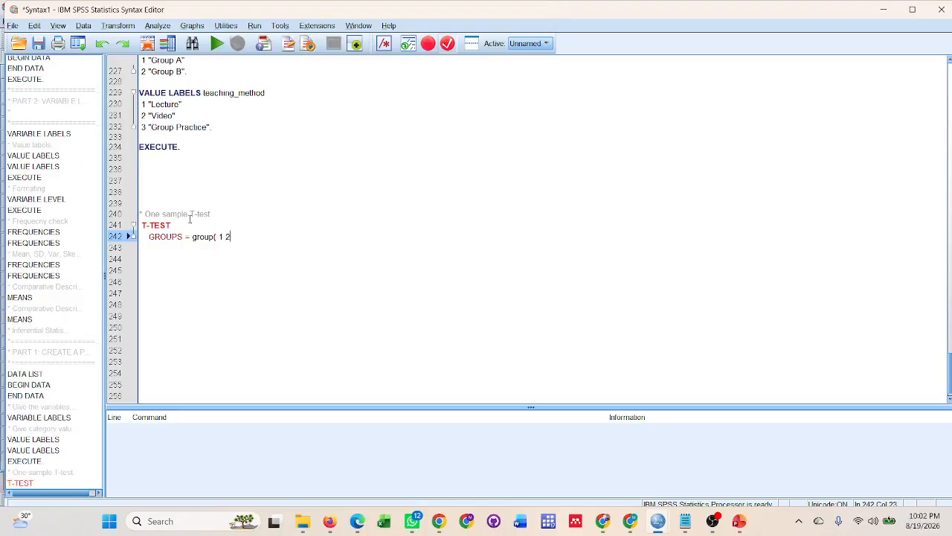
type(")")
key("Return")
- Add a VARIABLES subcommand to the T-TEST command with test_scores as the tested variable
type("/")
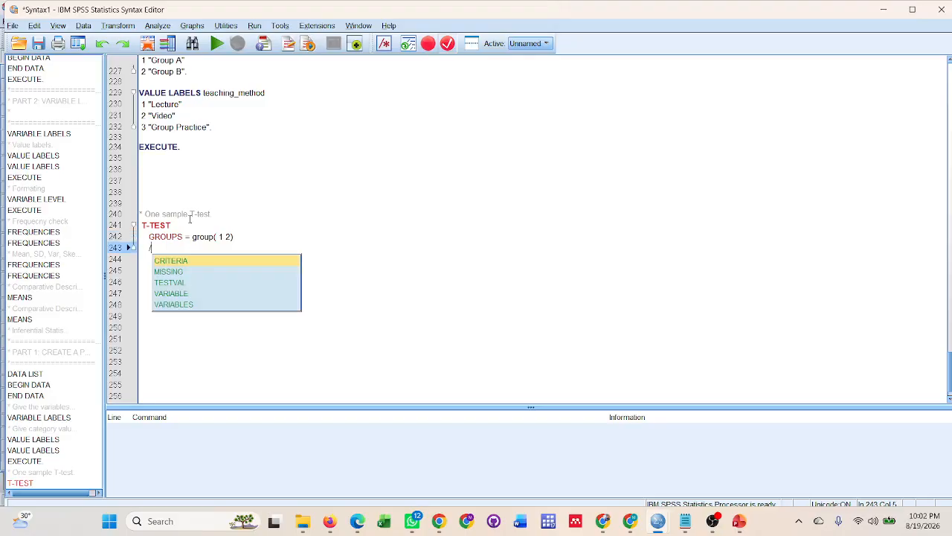
left_click(183, 304)
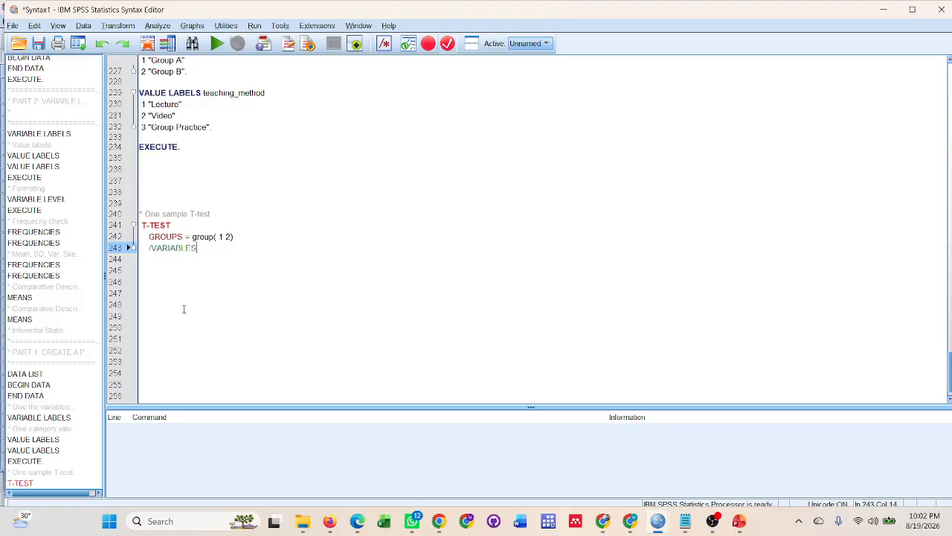
type("=test_scores")
key("Return")
- Add a CRITERIA subcommand to the T-TEST command that sets the confidence interval to CI (.95)
type("/")
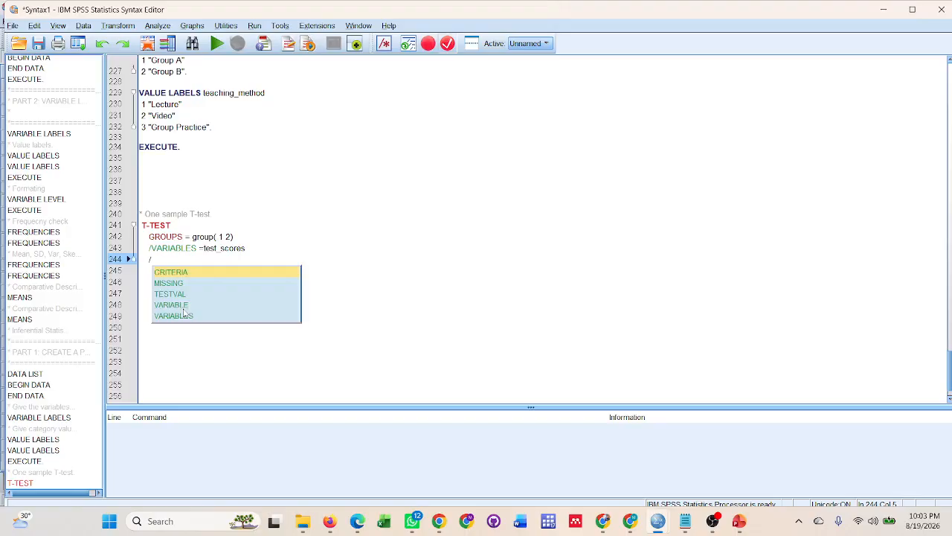
type("CRIT")
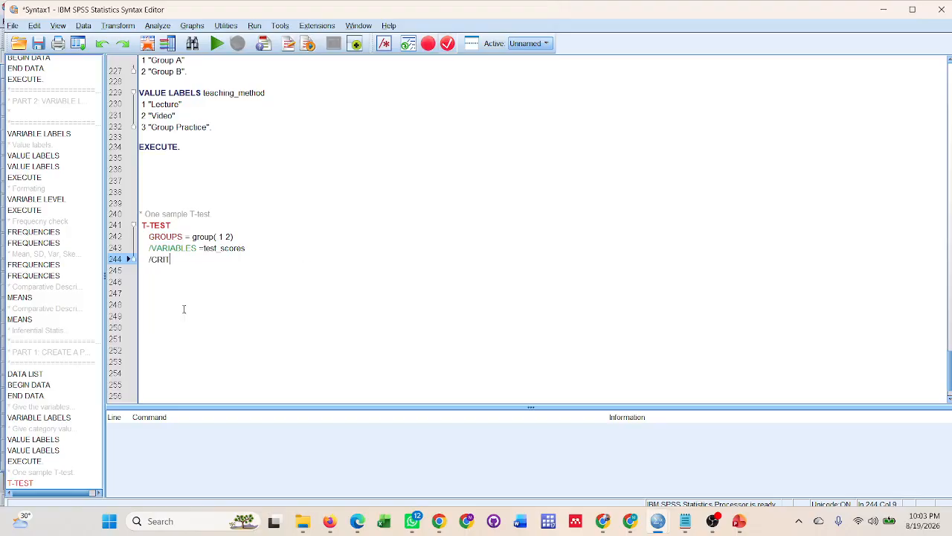
type("ICAL")
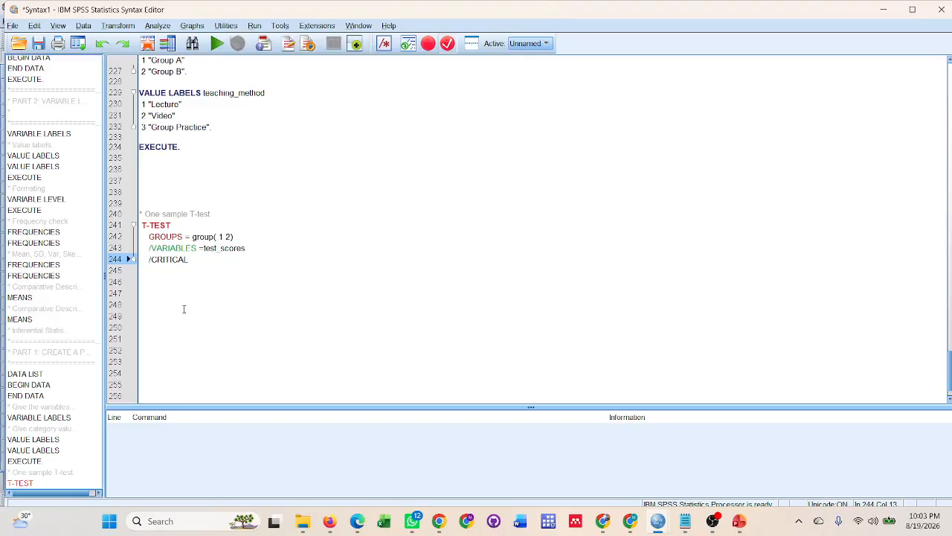
key("BackSpace")
key("BackSpace")
key("BackSpace")
key("BackSpace")
key("BackSpace")
key("BackSpace")
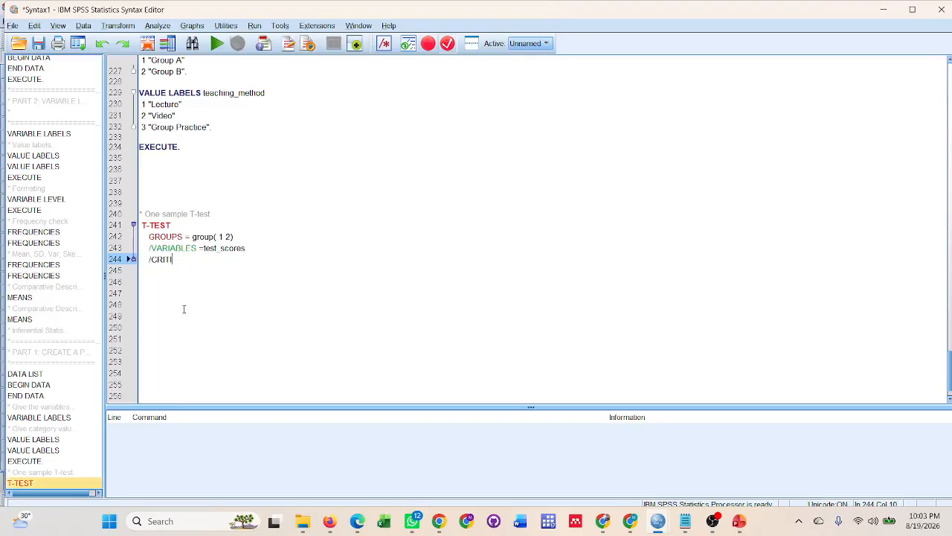
type("IT")
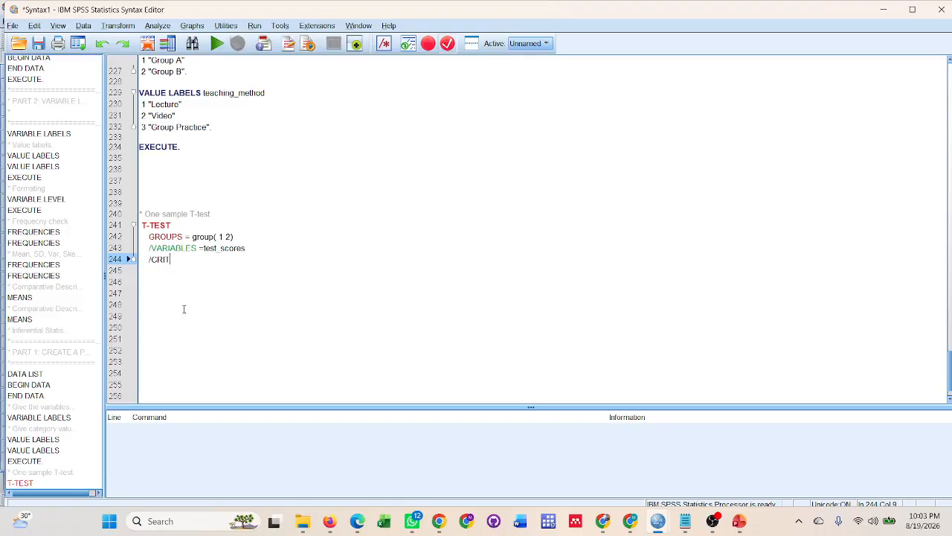
type("ERIA")
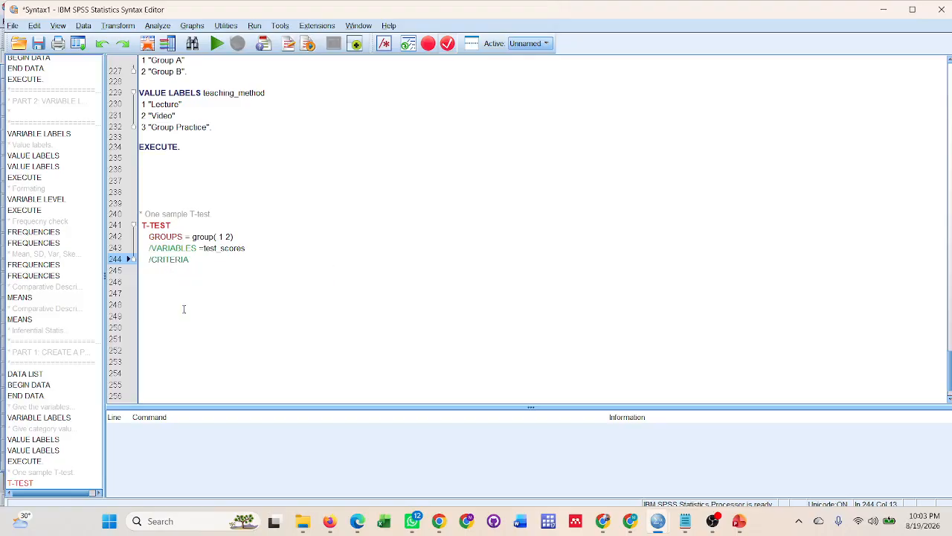
type(" = CUI")
key("BackSpace")
key("BackSpace")
type("I (")
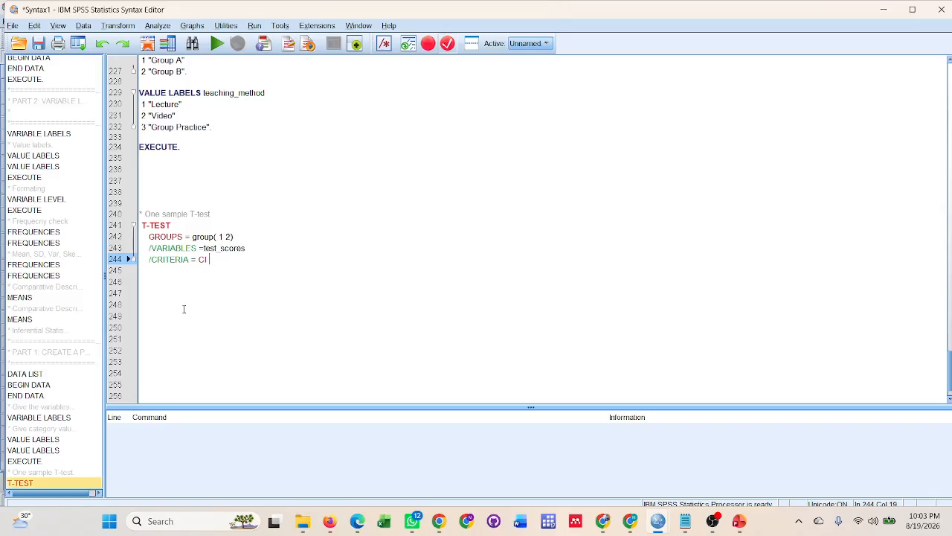
key("BackSpace")
type("(")
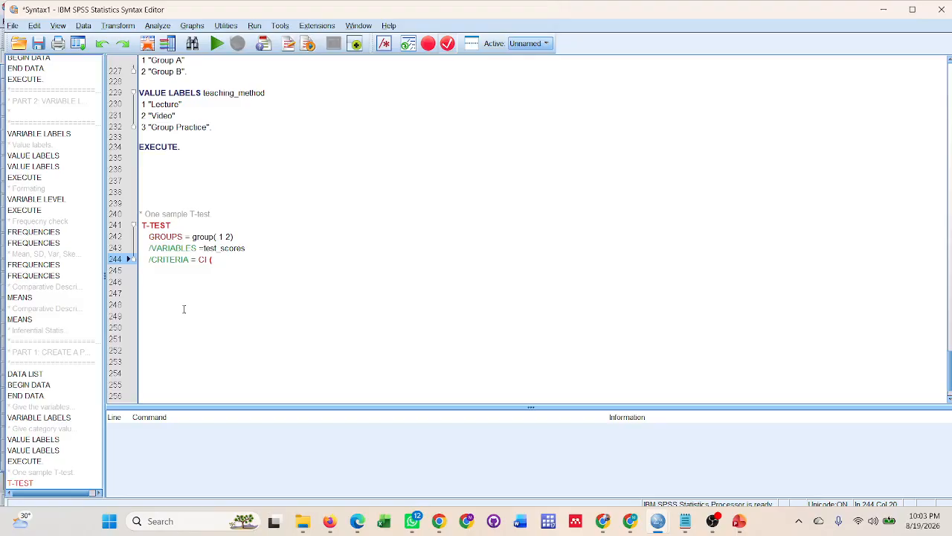
type(".95)")
key("BackSpace")
- Run the T-TEST block together with its comment
left_click_drag(140, 214, 247, 275)
key("ctrl+r")
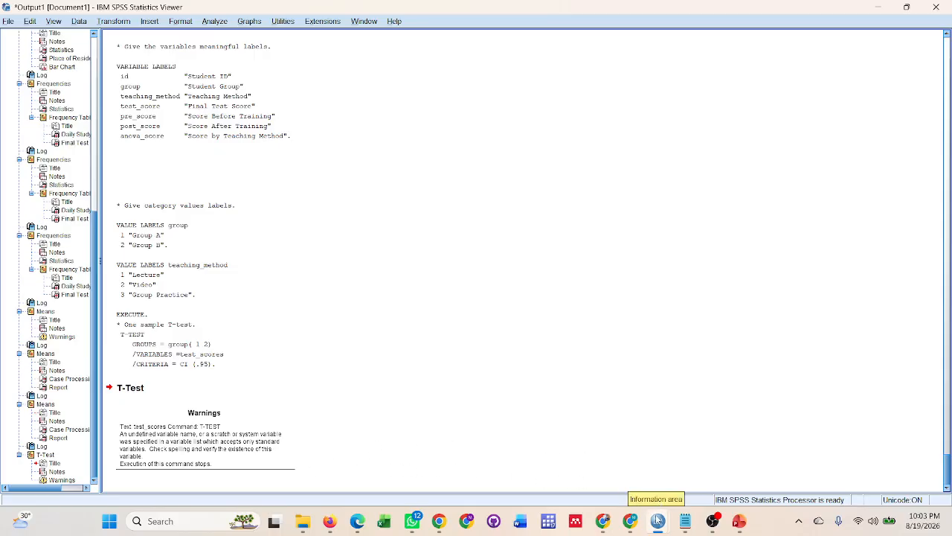
- Check the variable names in the dataset and correct the T-TEST command's tested variable to test_score
mouse_move(657, 520)
left_click(659, 447)
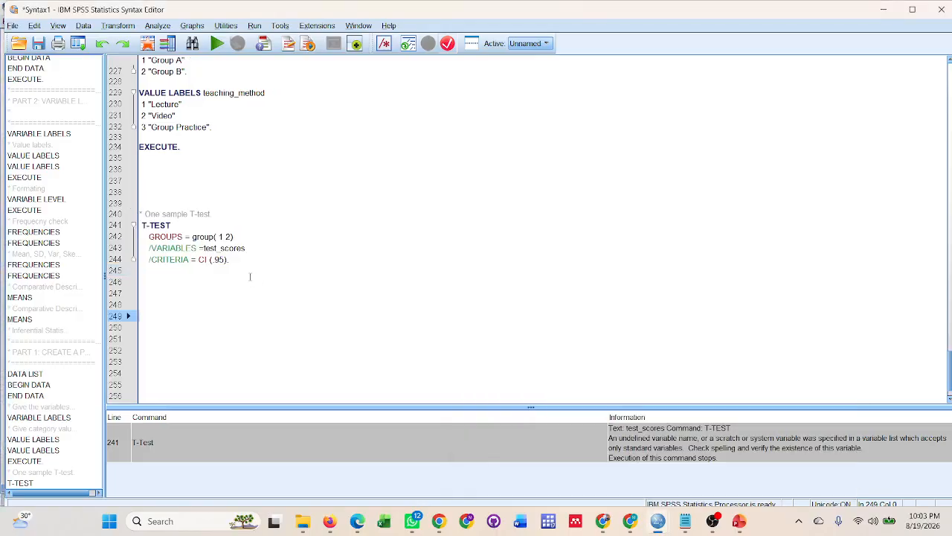
mouse_move(657, 521)
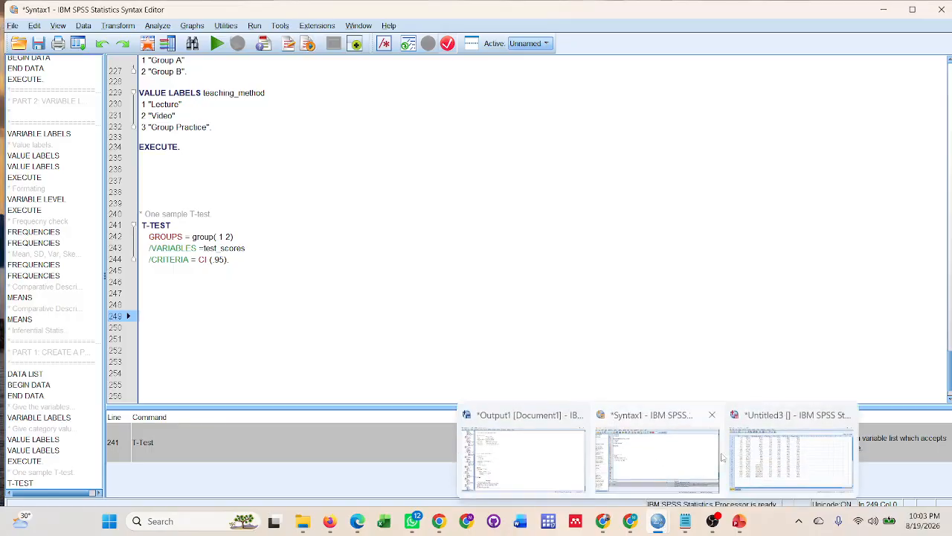
left_click(740, 454)
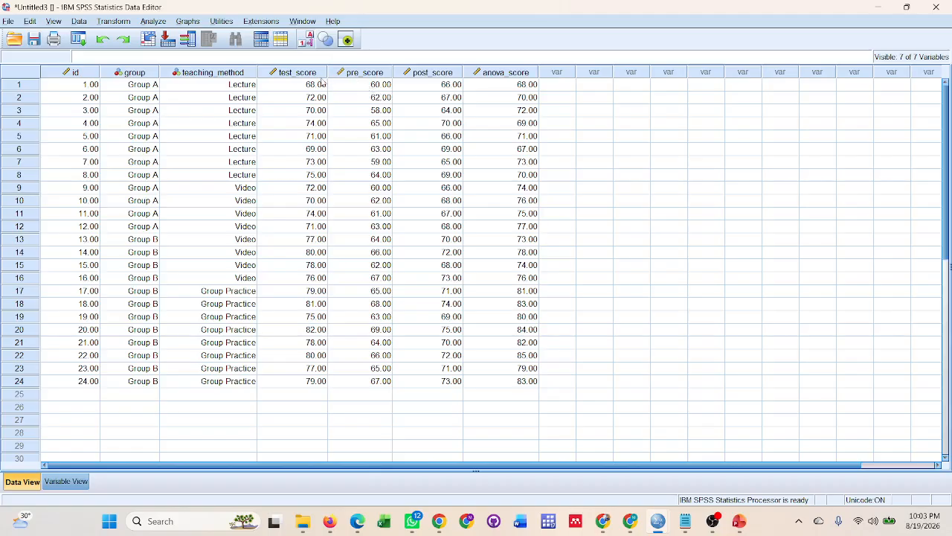
mouse_move(658, 520)
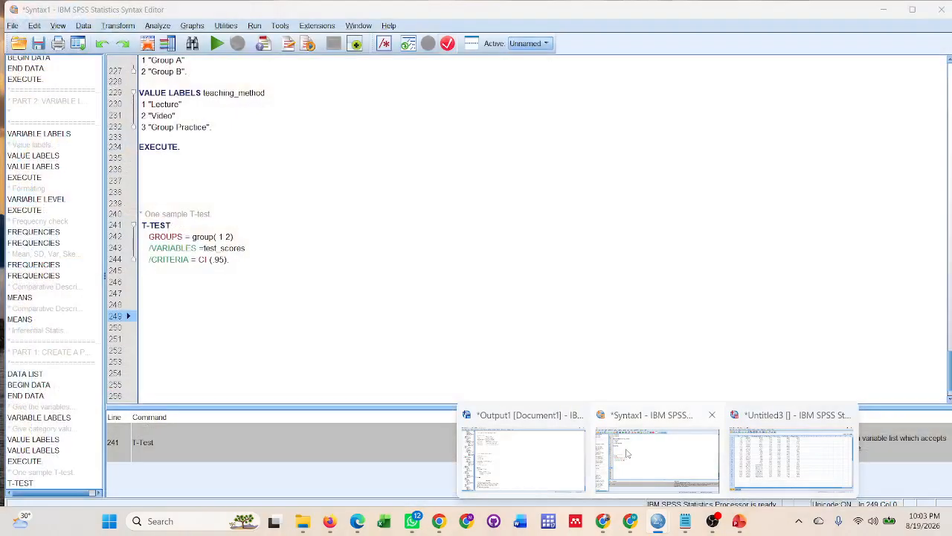
left_click(659, 455)
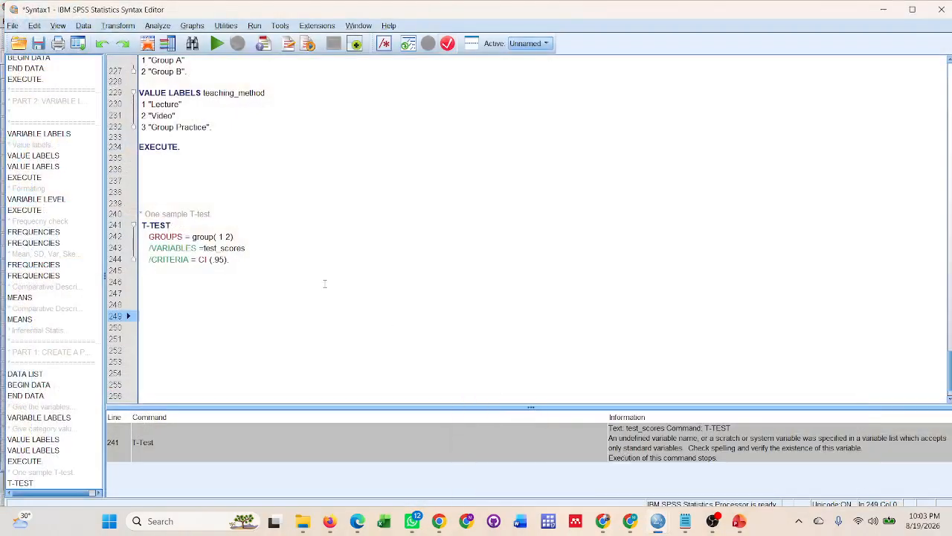
left_click(249, 247)
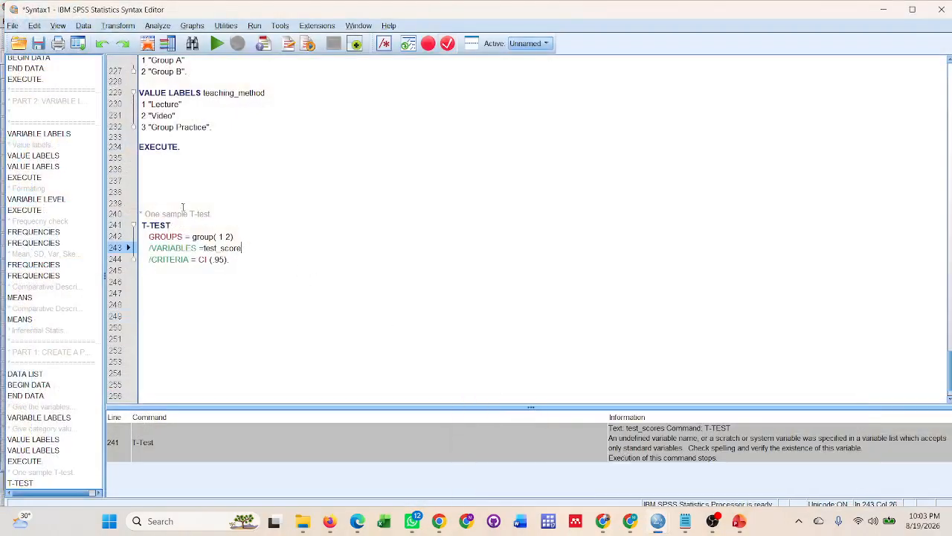
- Run the corrected T-TEST block together with its comment and select the Independent Samples Test table in the output
left_click_drag(182, 208, 249, 259)
left_click(216, 43)
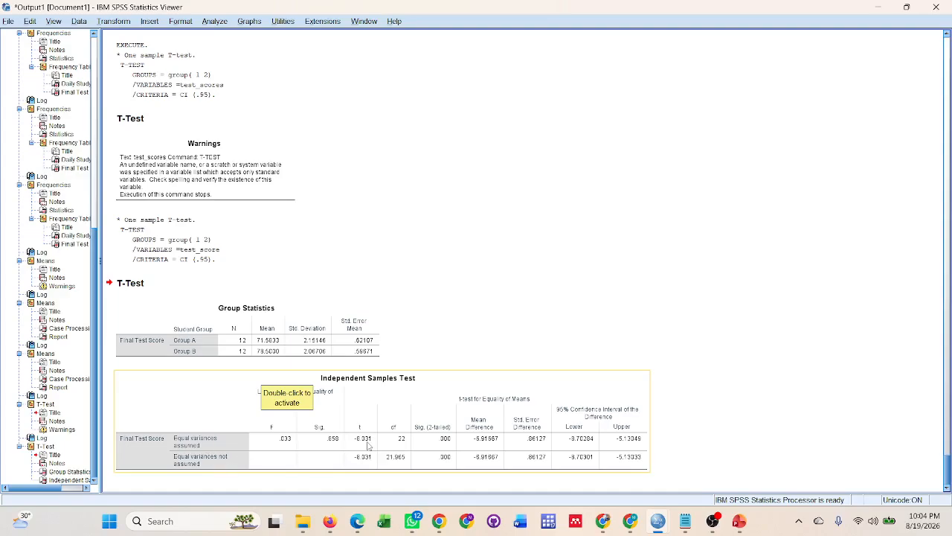
left_click(443, 445)
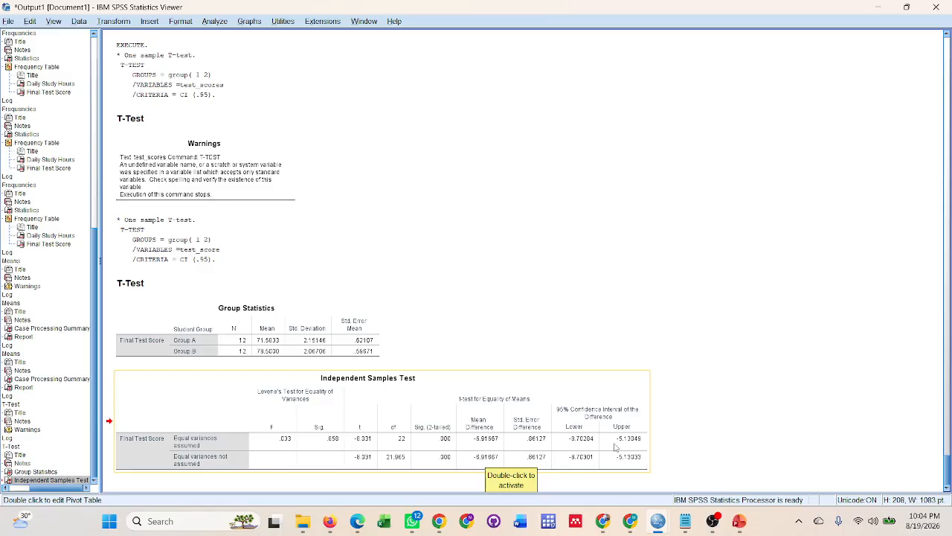
- Add a comment line below the T-TEST command in the syntax reading "* -7.8 (6.7- 9.0), <0.001"
mouse_move(659, 520)
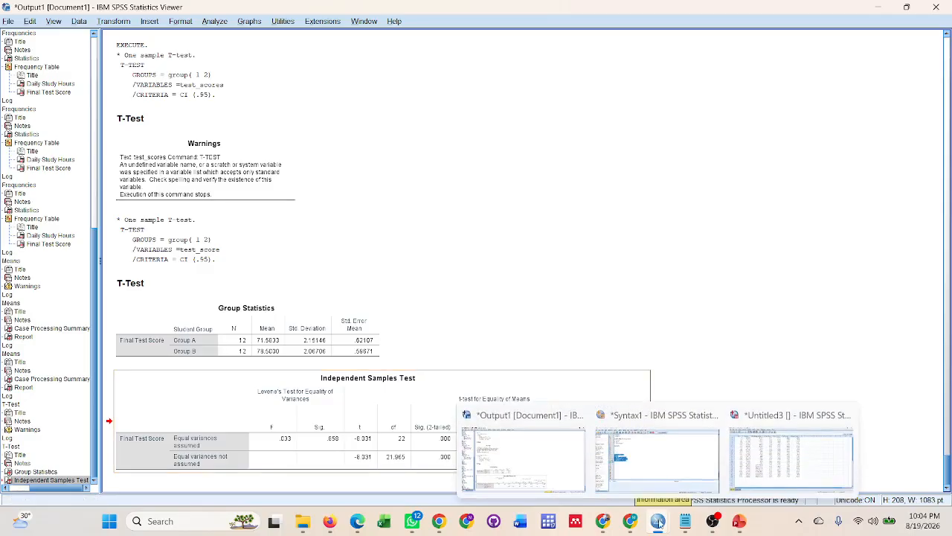
left_click(661, 459)
left_click(193, 297)
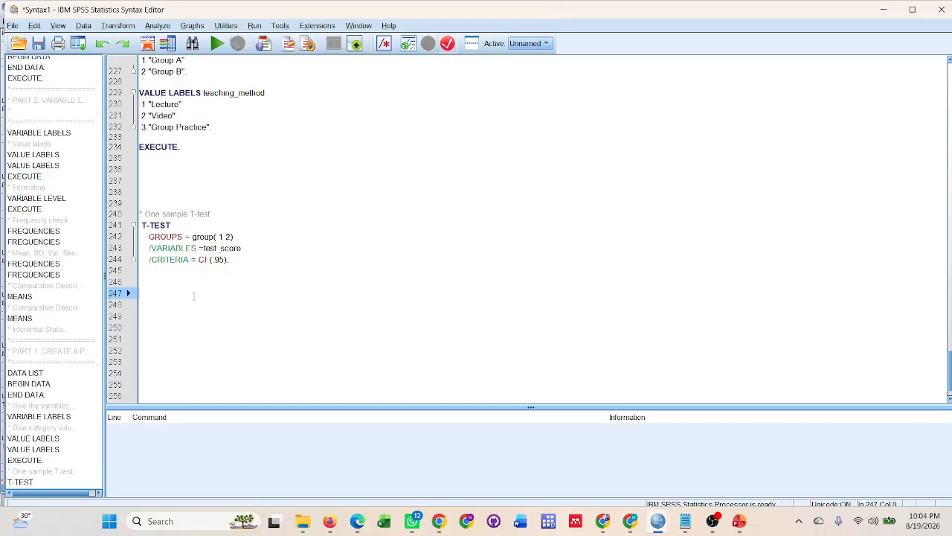
type("* -/")
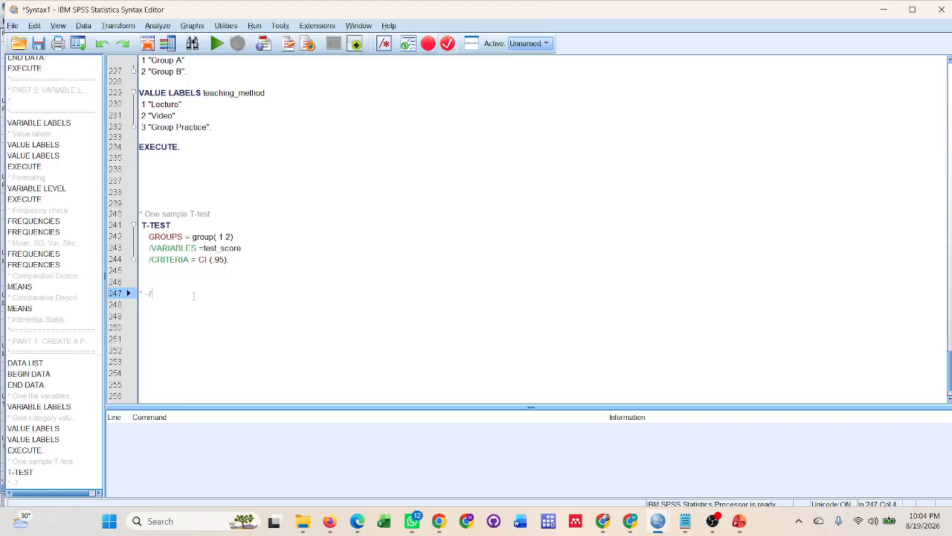
type(".8 (6.7-")
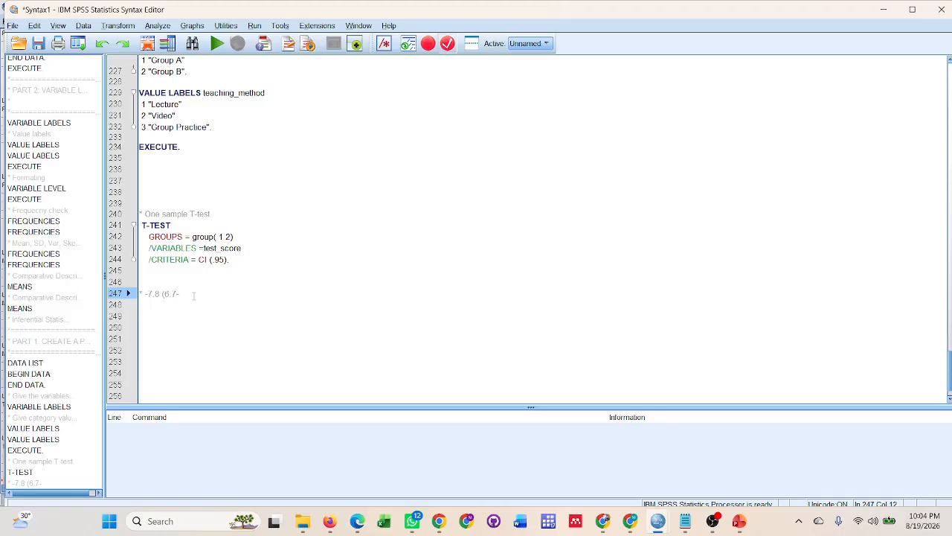
type(" 8")
key("BackSpace")
key("BackSpace")
type("9.0), 0.000")
key("BackSpace")
key("BackSpace")
key("BackSpace")
key("BackSpace")
key("BackSpace")
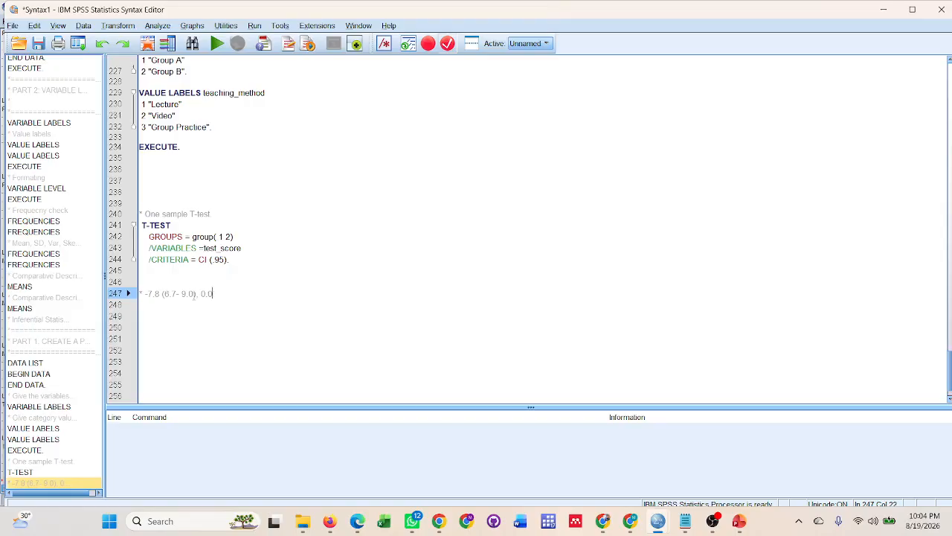
type("<0.001")
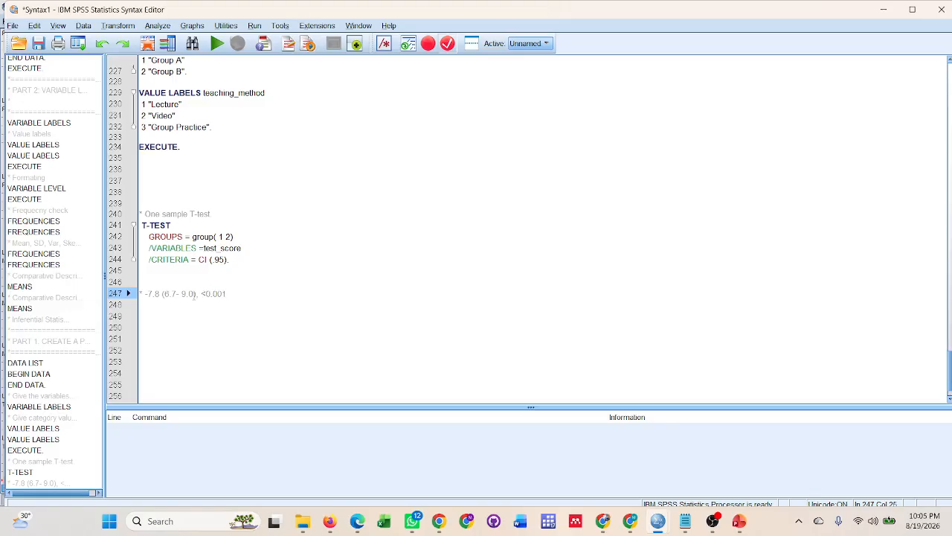
- Look over the dataset and insert a TESTVAL = 70 subcommand directly below the T-TEST keyword in the syntax
scroll(298, 293, "down", 1)
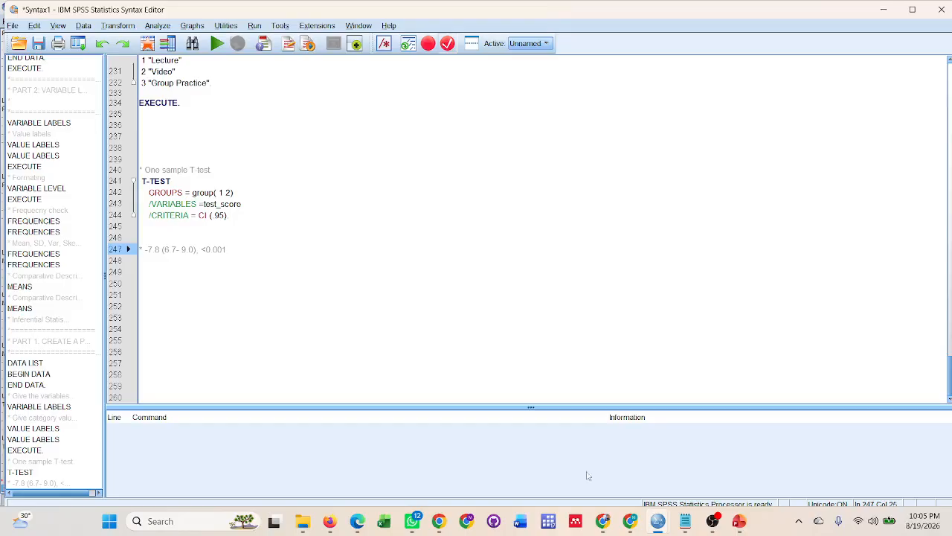
mouse_move(661, 524)
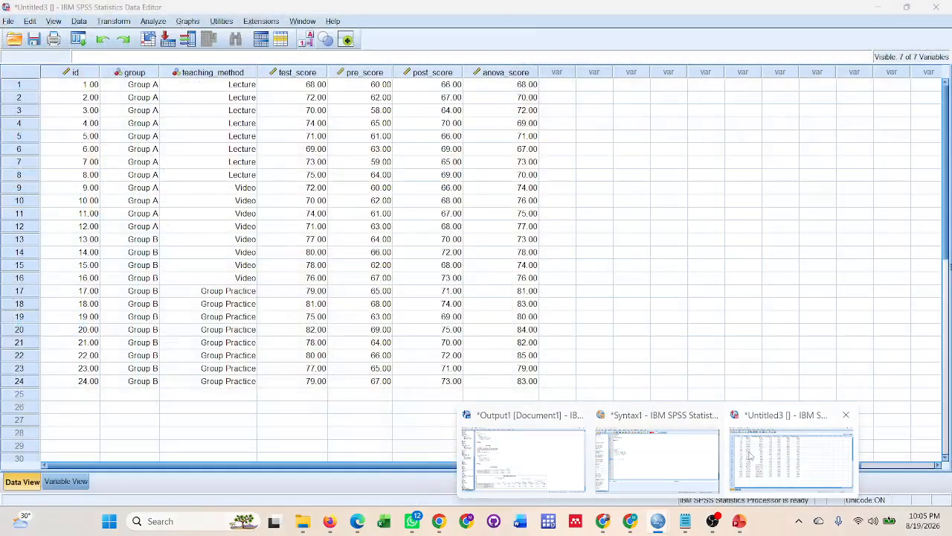
left_click(791, 461)
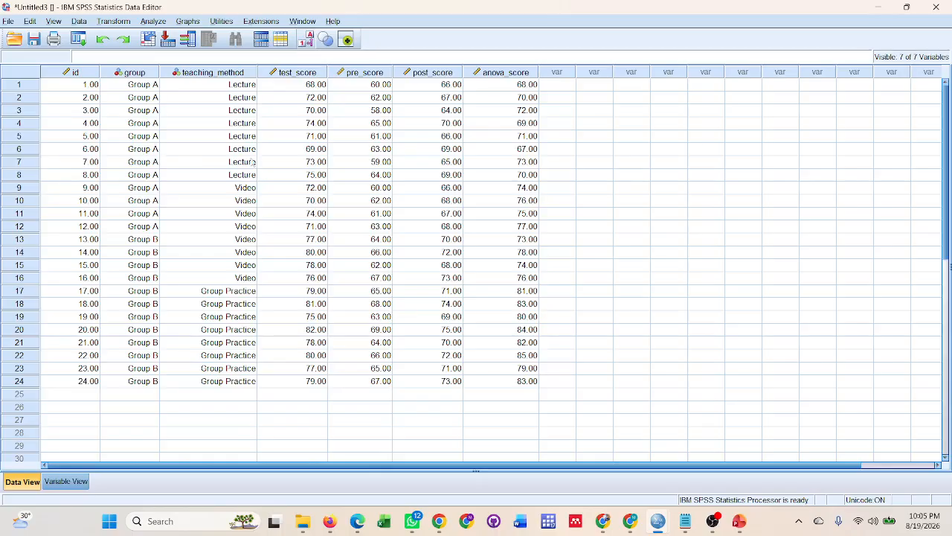
mouse_move(656, 530)
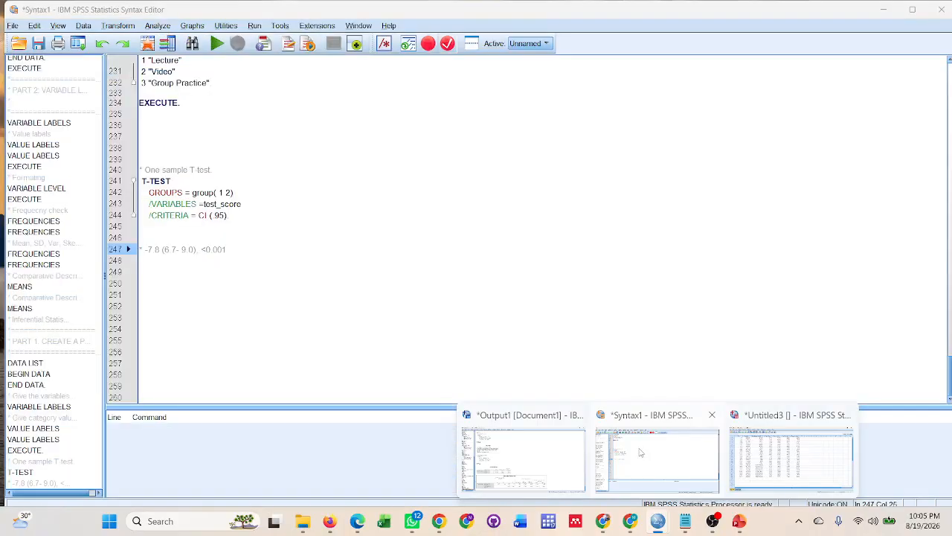
left_click(640, 452)
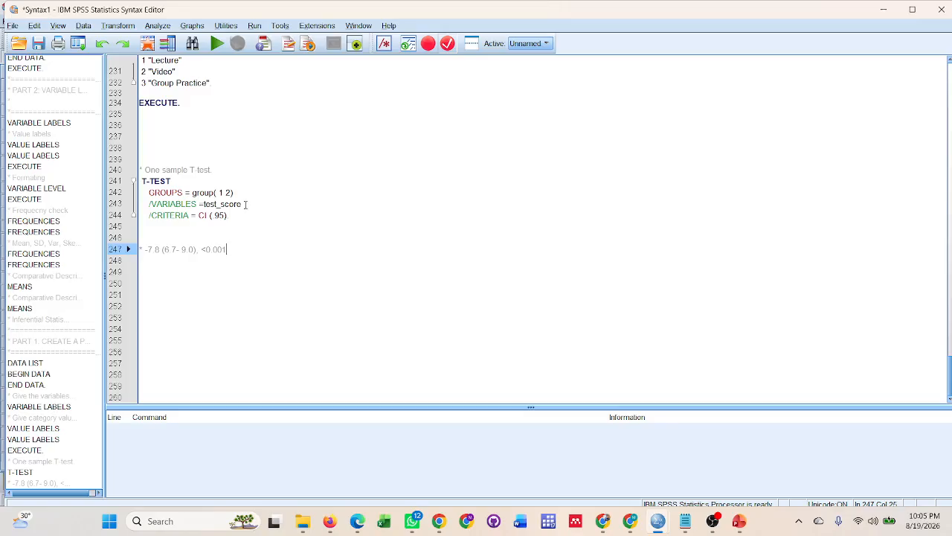
left_click(197, 182)
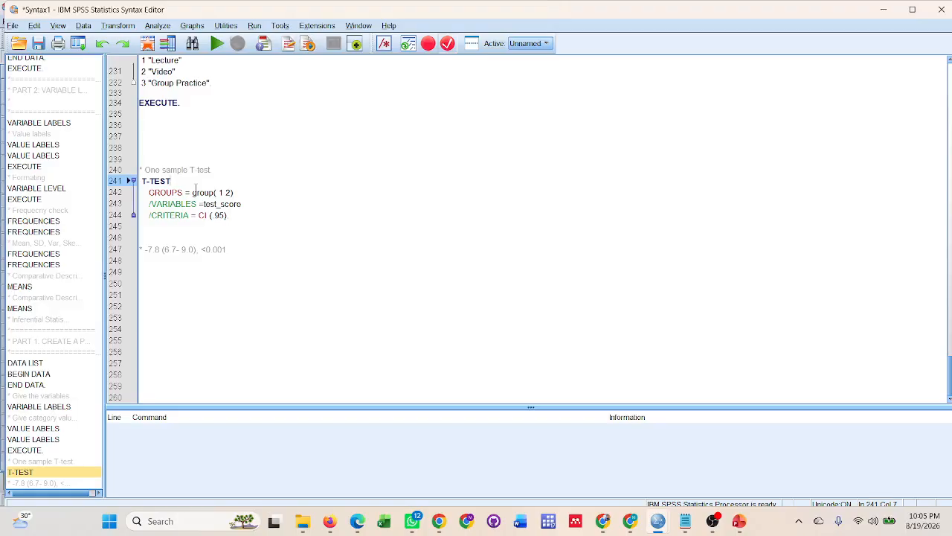
key("Return")
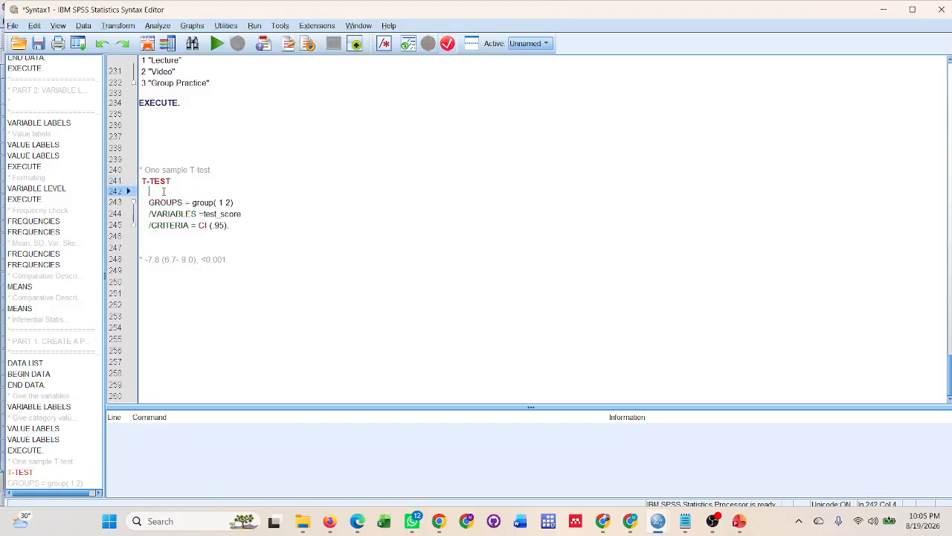
type("/TES")
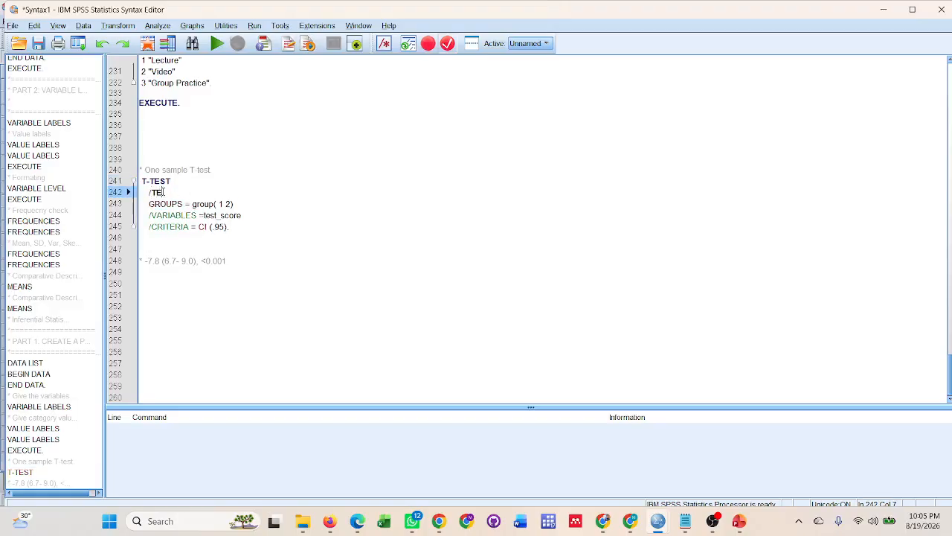
type("T")
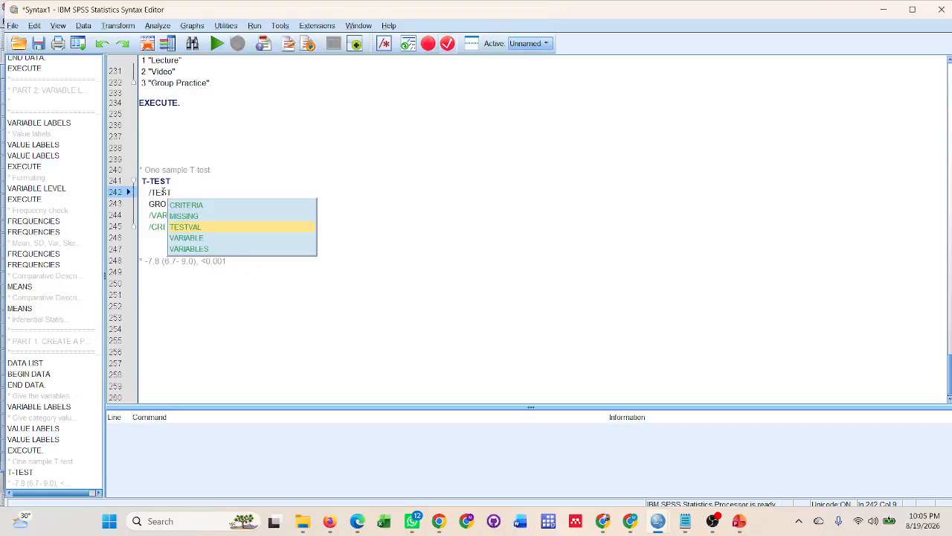
key("Return")
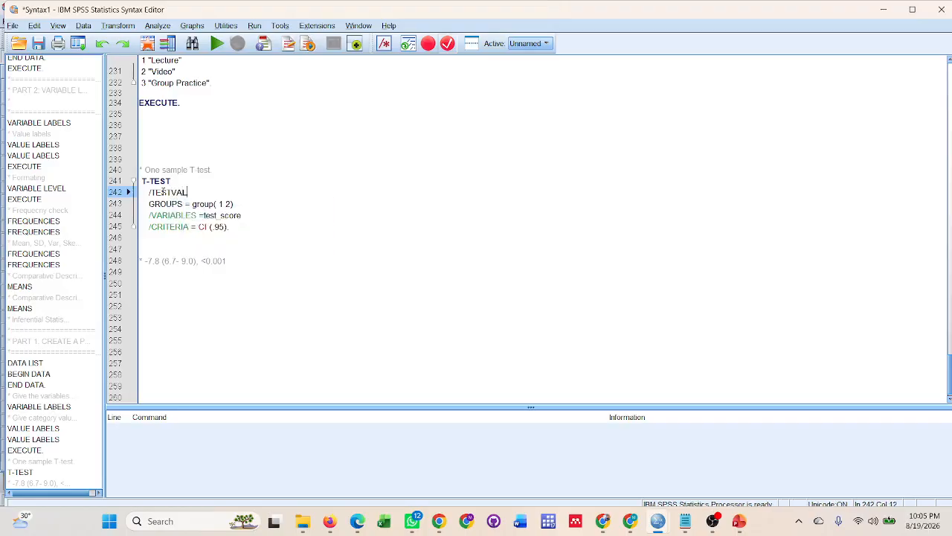
type("= 70")
- Add a VARIABLES = test_score subcommand directly below the TESTVAL line
key("Return")
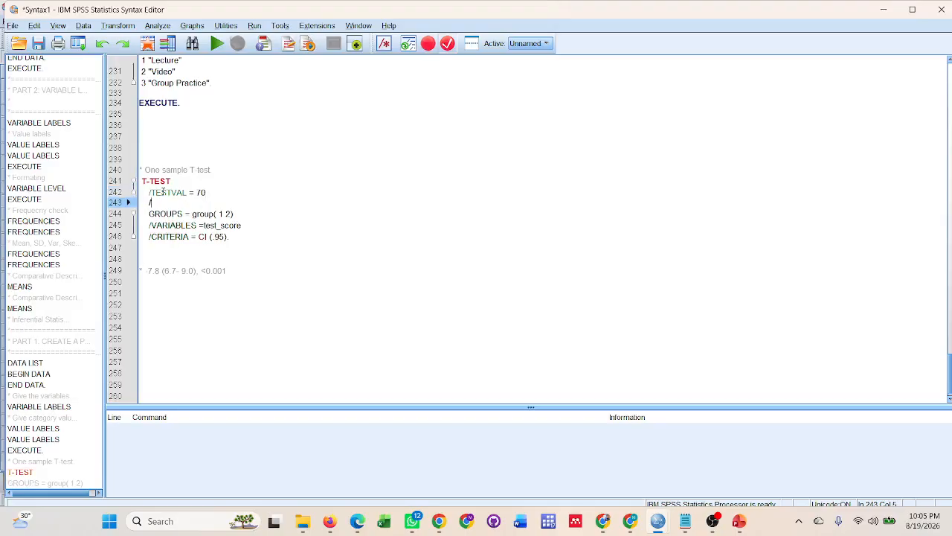
type("/VARIA")
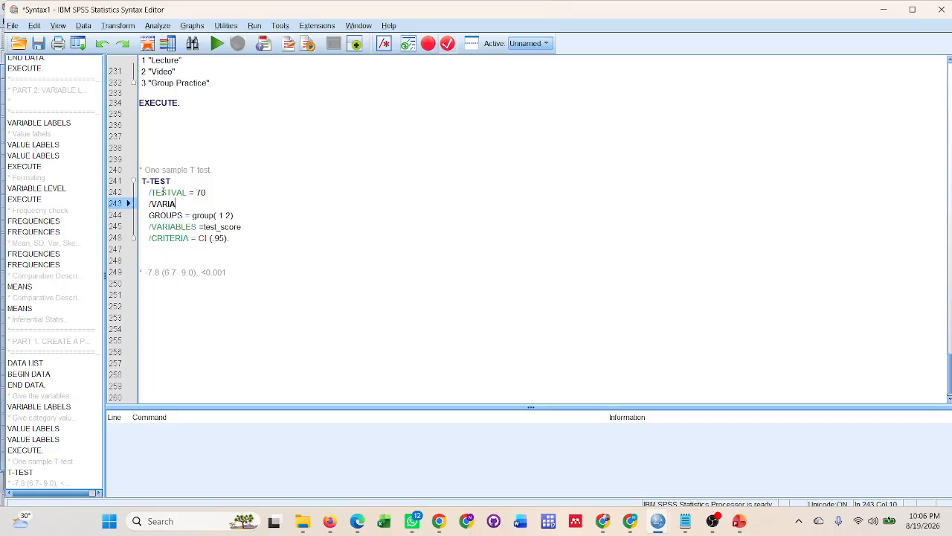
type("BLES = test_score")
- Delete the old GROUPS line, the duplicate VARIABLES line and the leftover blank line from the T-TEST command
left_click_drag(242, 227, 146, 215)
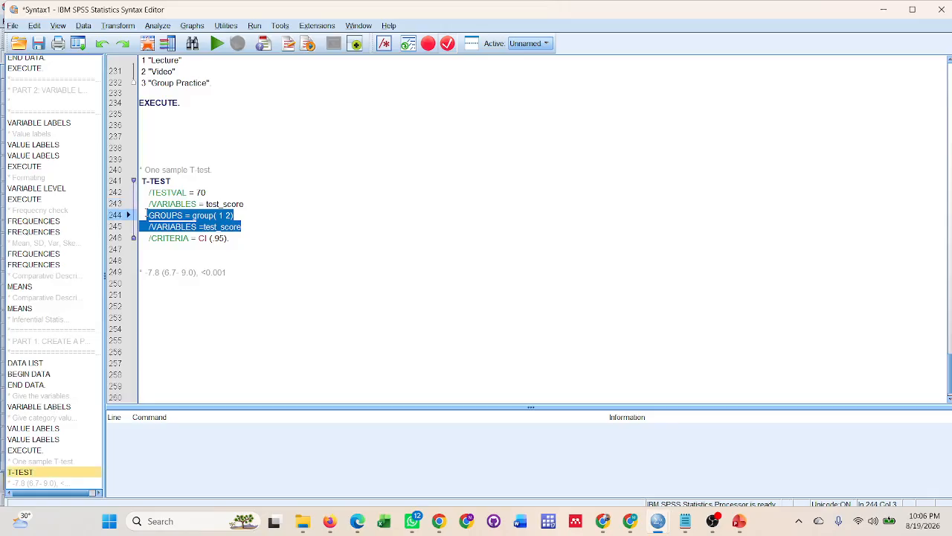
key("BackSpace")
key("BackSpace")
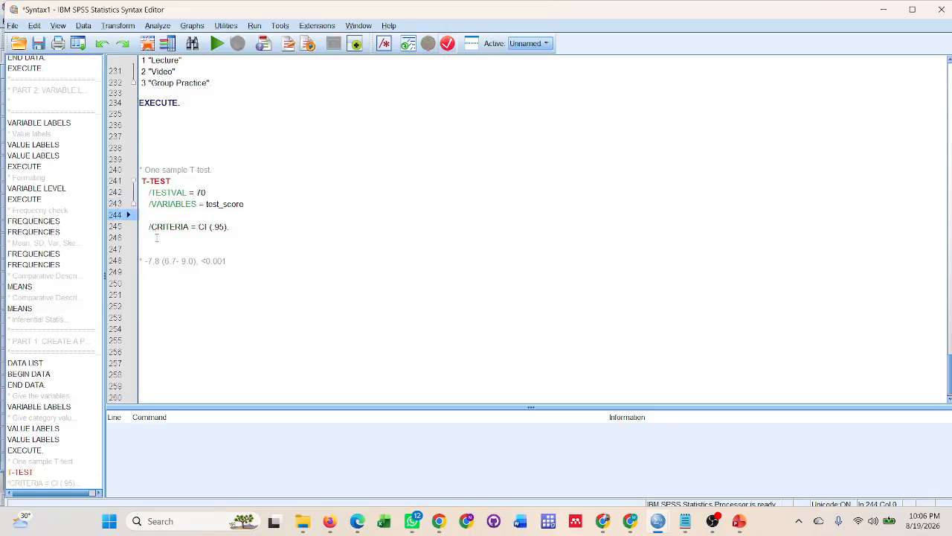
key("BackSpace")
- Run the one-sample T-TEST block together with its comment and examine the resulting tables
left_click_drag(139, 165, 140, 227)
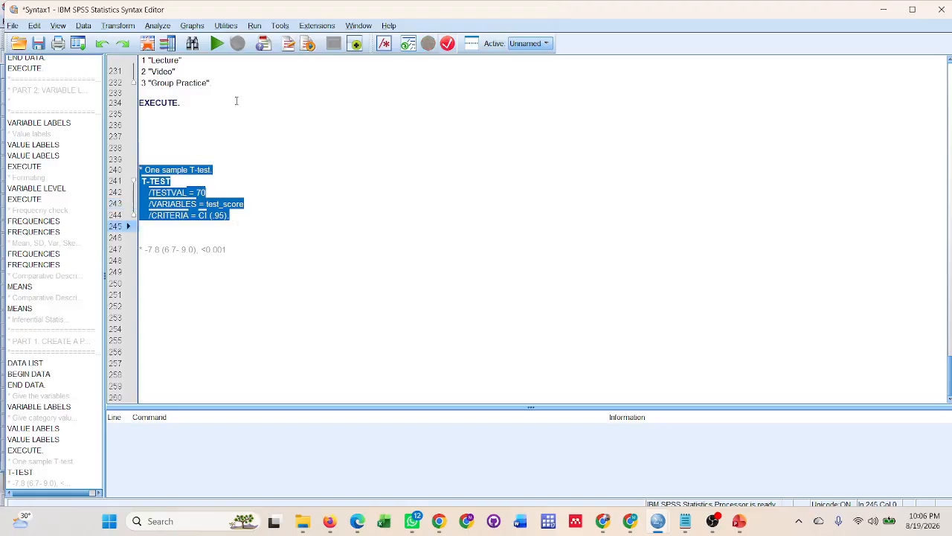
key("ctrl+r")
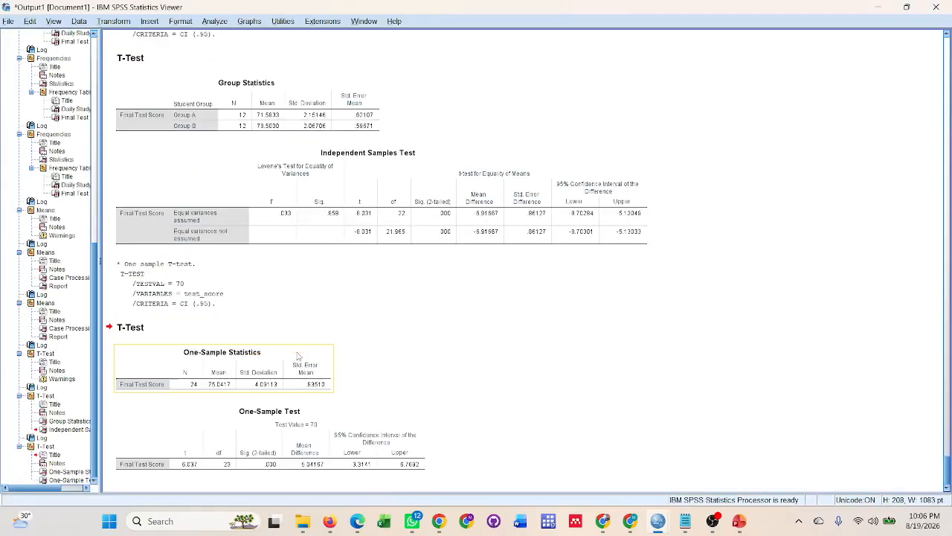
left_click(319, 292)
left_click(368, 198)
left_click(363, 291)
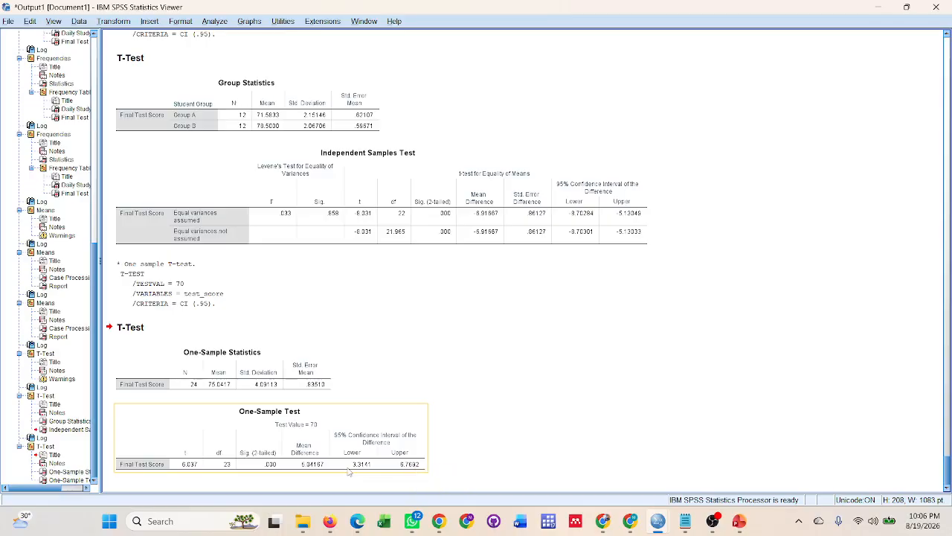
- Run a one-sample t-test on Final Test Score with a test value of 70 through the analysis dialog
mouse_move(655, 523)
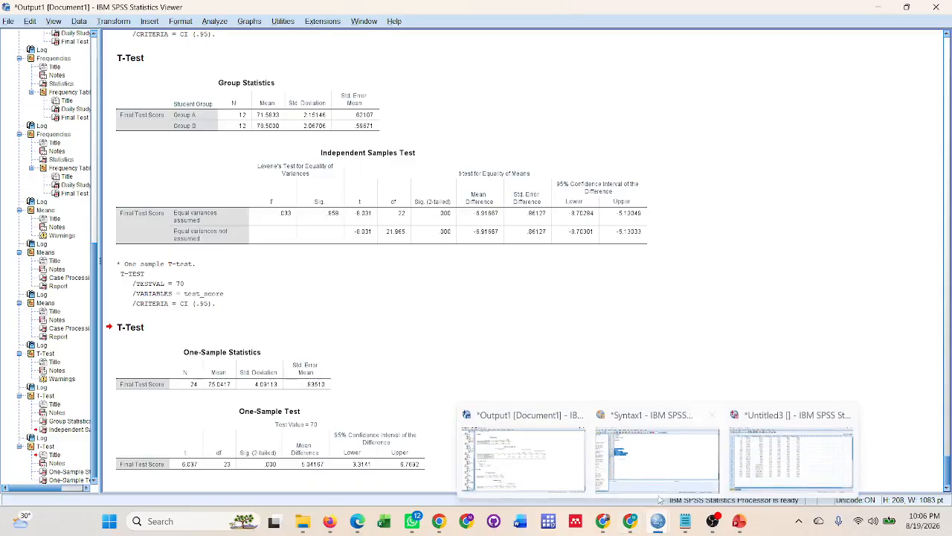
left_click(651, 463)
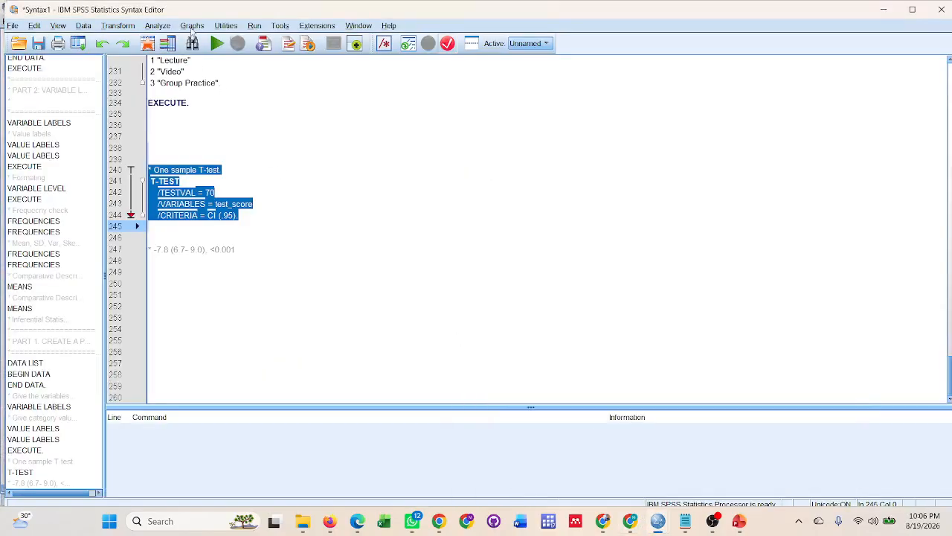
left_click(195, 274)
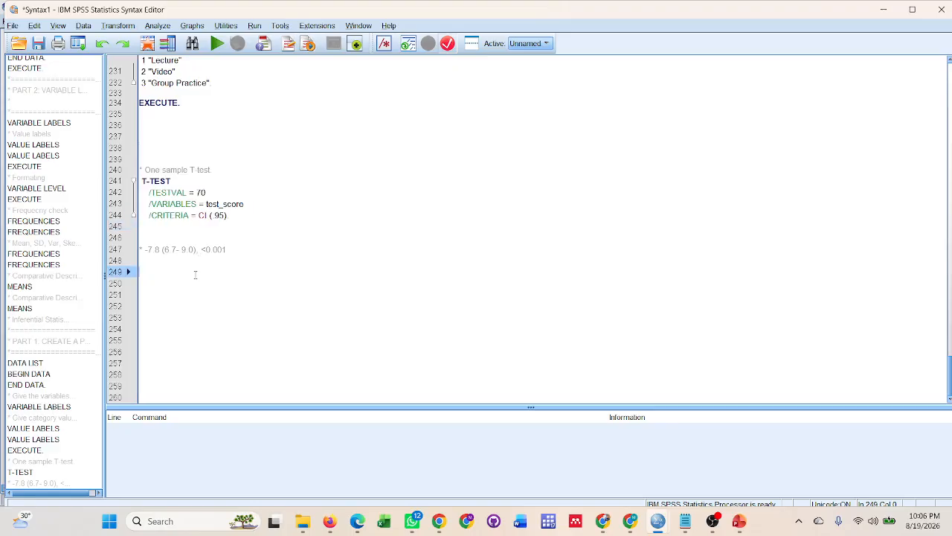
left_click(157, 25)
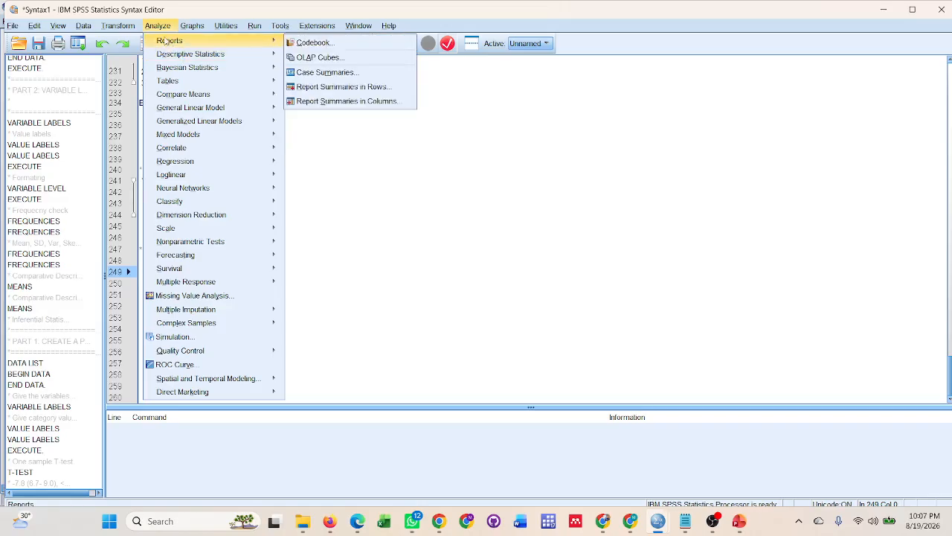
mouse_move(185, 98)
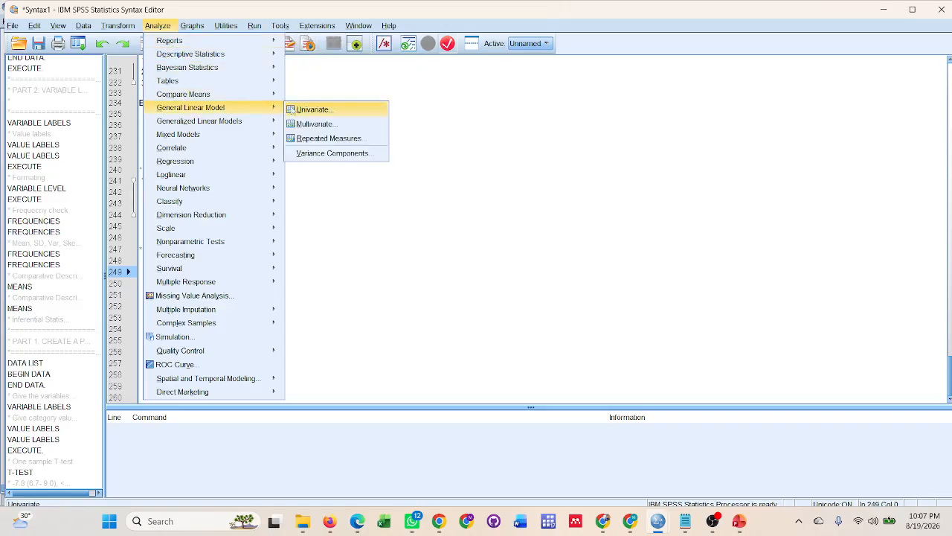
left_click(320, 111)
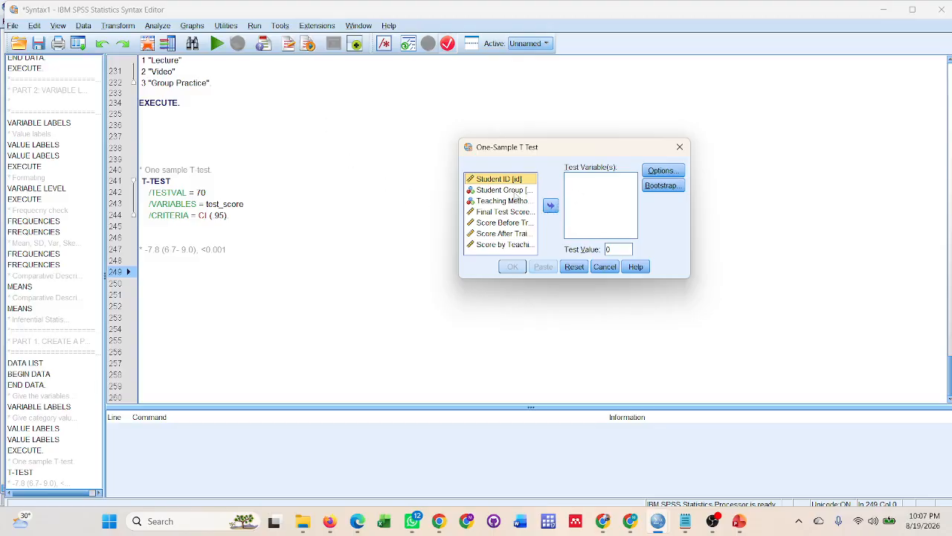
left_click(505, 211)
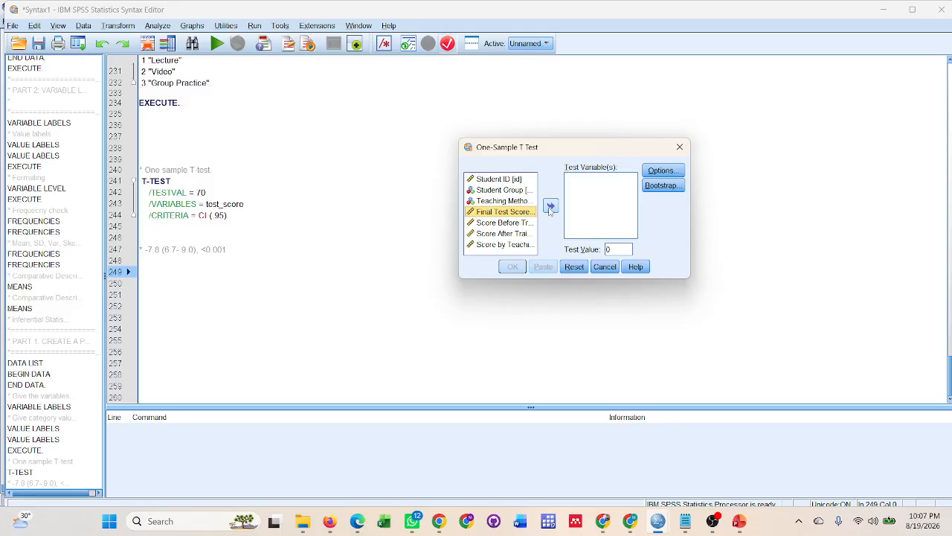
left_click(550, 205)
double_click(609, 249)
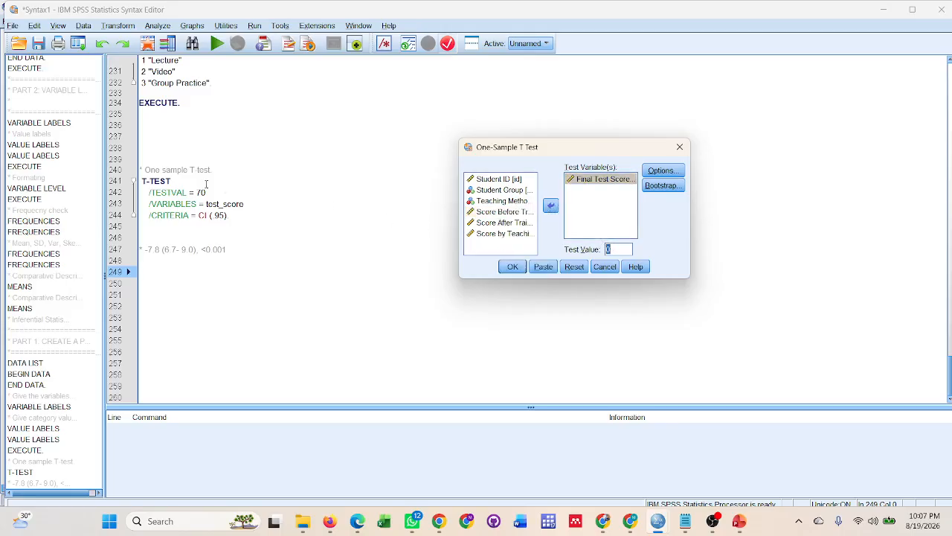
key("BackSpace")
type("70")
left_click(512, 268)
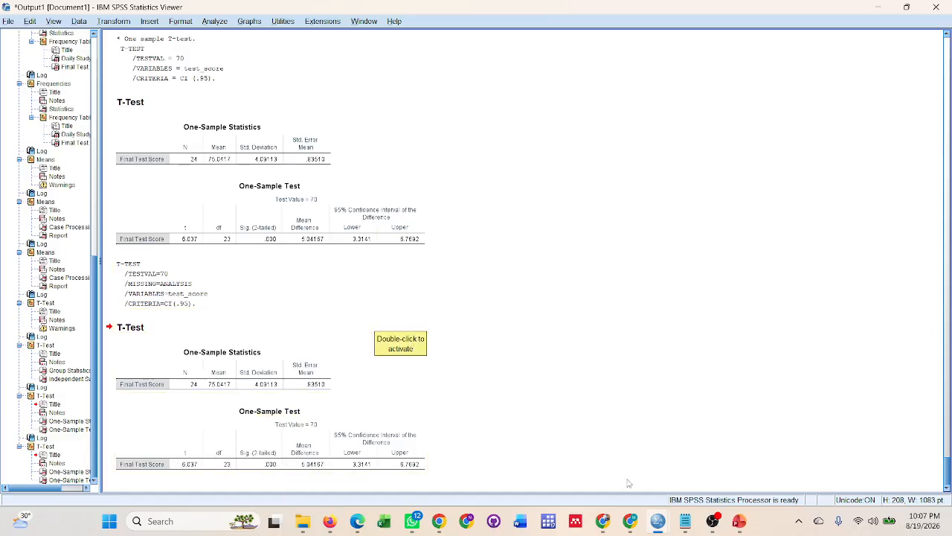
- Add the comment "* independent sample T -test" to the syntax below the one-sample notes, followed by a run of blank lines
mouse_move(659, 522)
left_click(657, 462)
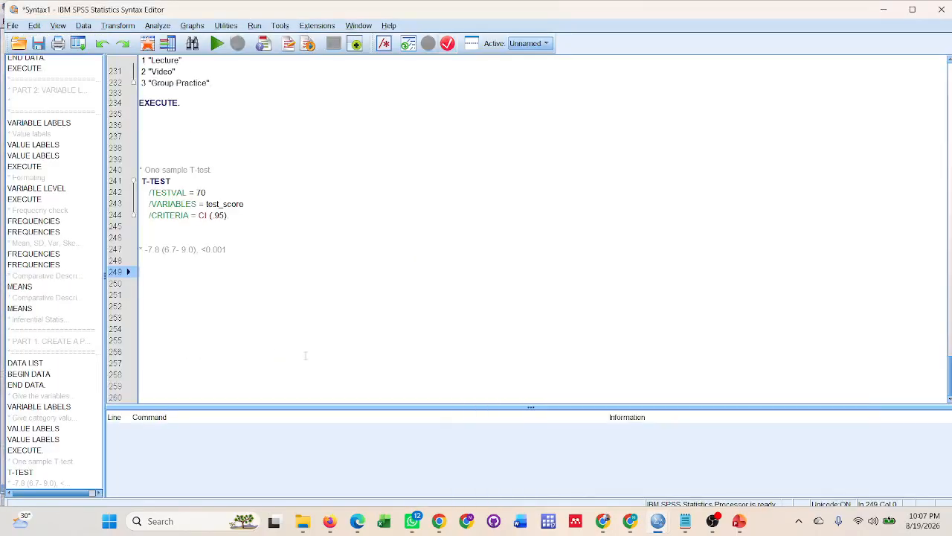
left_click(192, 317)
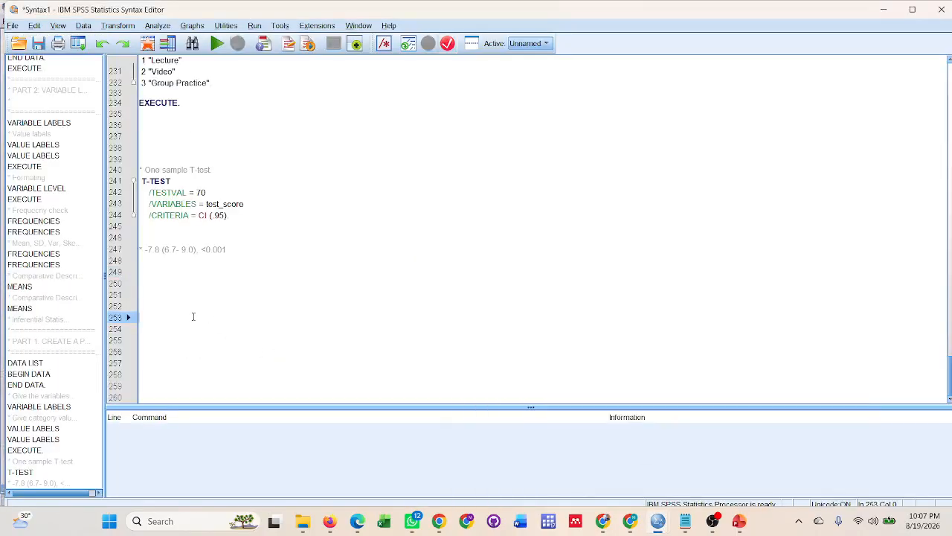
type("* independent sampl")
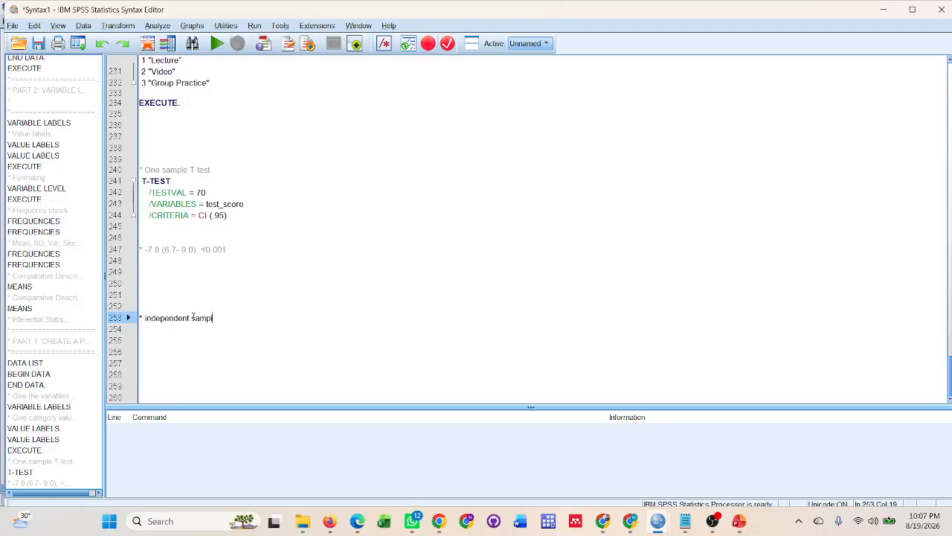
type("e T -test")
key("Return")
key("Return")
key("Return")
key("Return")
key("Return")
key("Return")
key("Return")
key("Return")
key("Return")
key("Return")
key("Return")
key("Return")
key("Return")
key("Return")
key("Return")
key("Return")
key("Return")
key("Return")
key("Return")
key("Return")
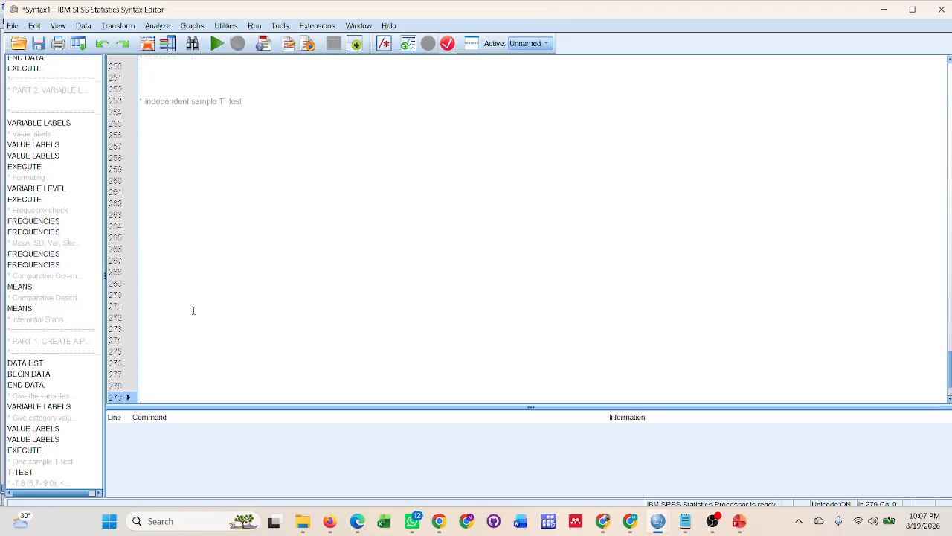
scroll(193, 290, "up", 3)
left_click(192, 268)
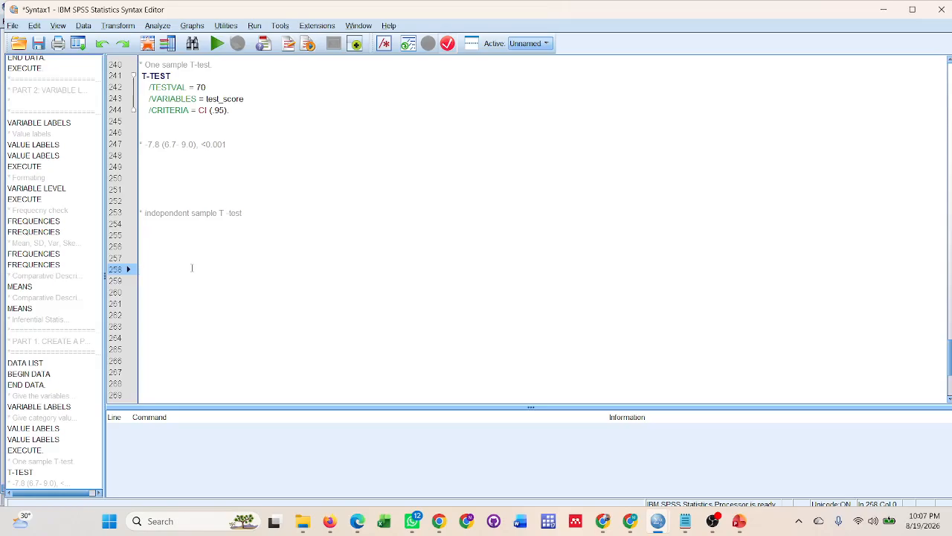
- Set up an independent-samples t-test with Final Test Score as the test variable and Student Group as the grouping variable
left_click(159, 25)
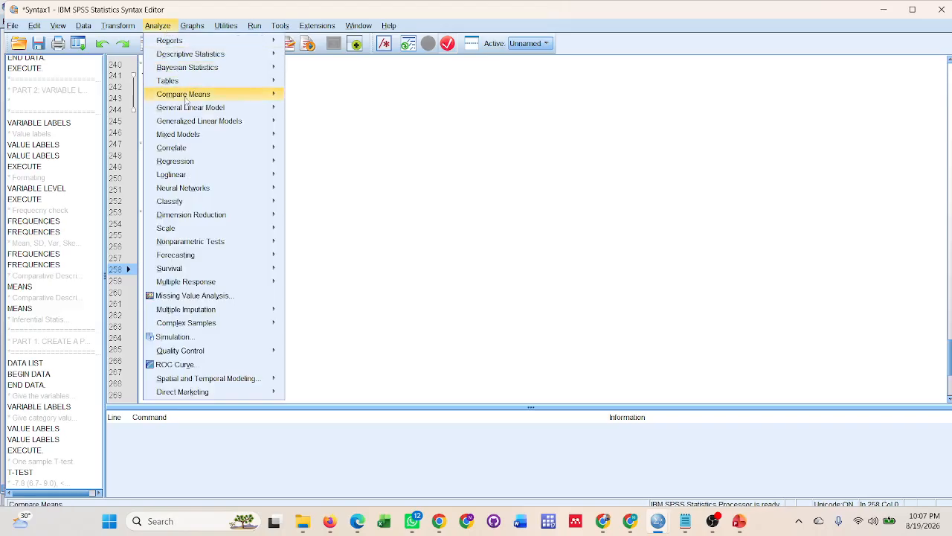
mouse_move(193, 95)
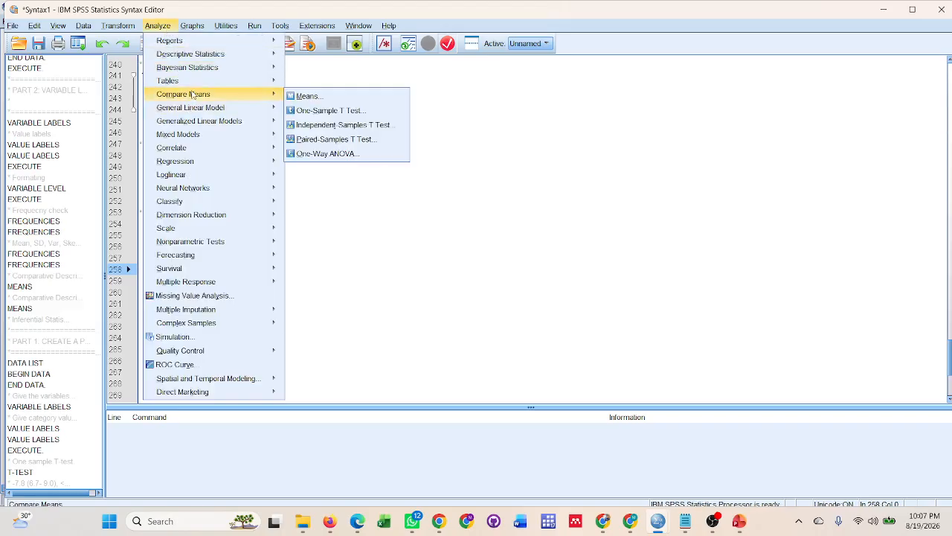
left_click(321, 125)
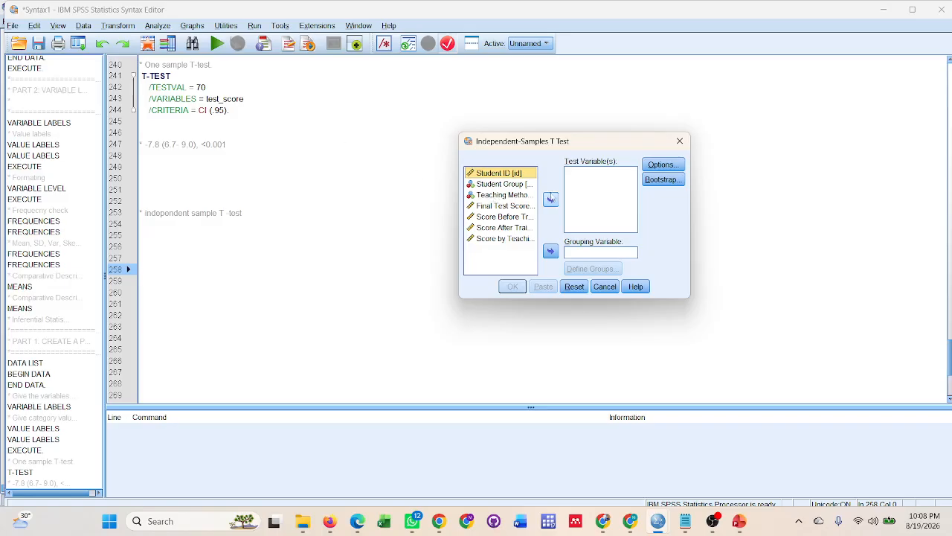
left_click(497, 206)
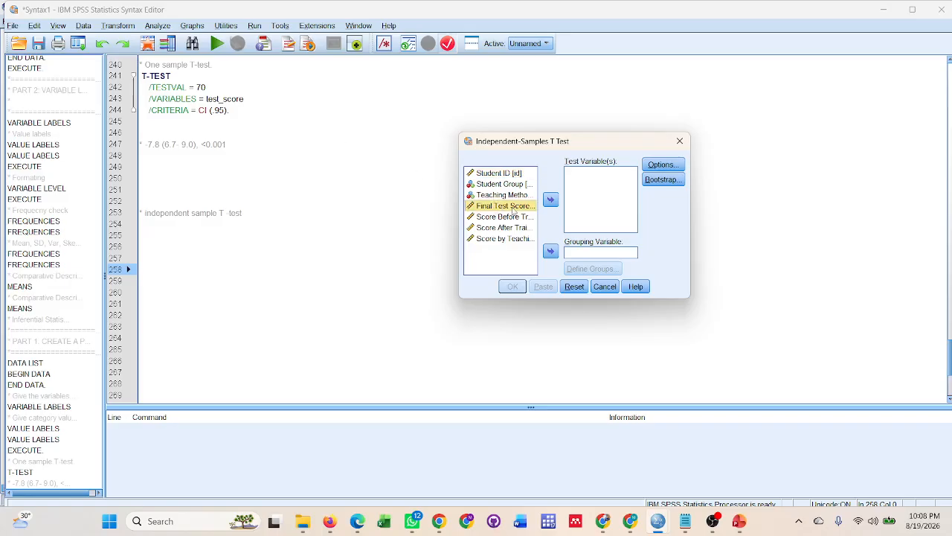
left_click(551, 199)
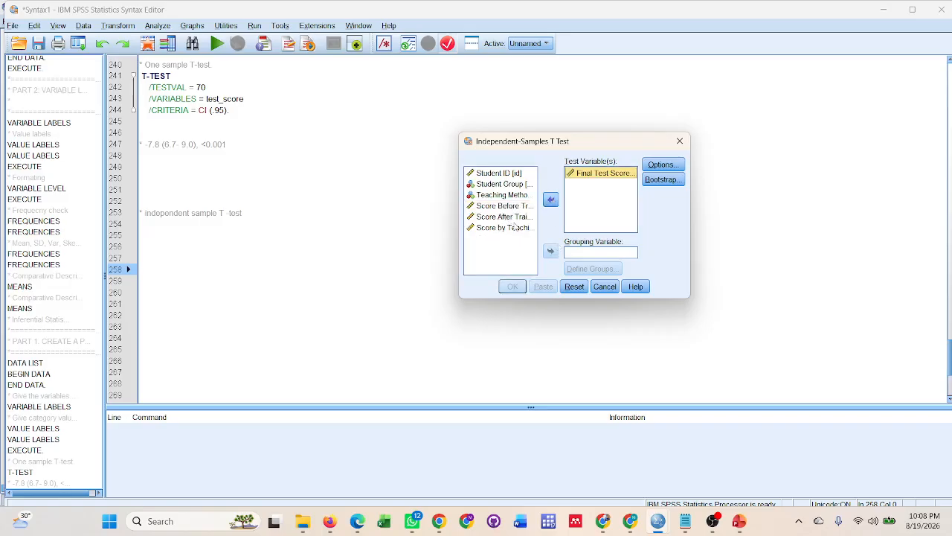
left_click(513, 184)
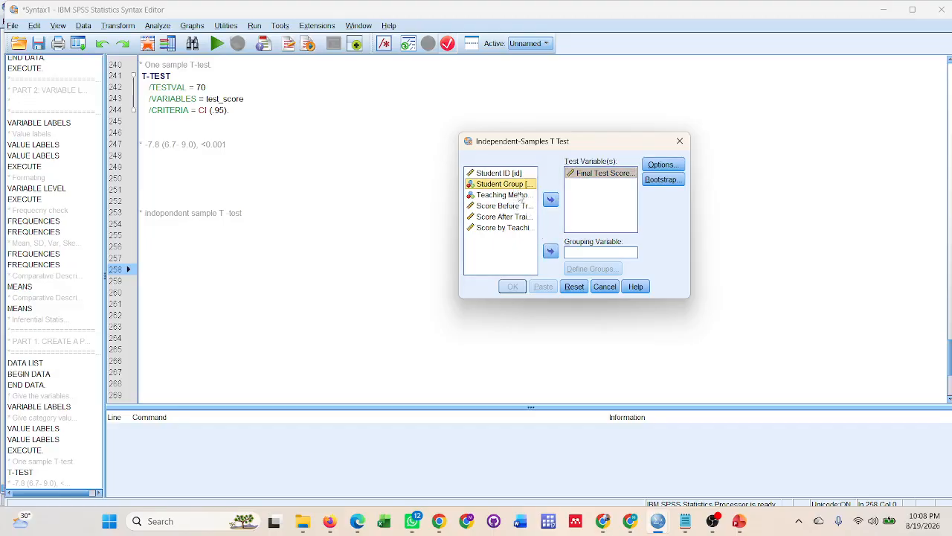
left_click(550, 251)
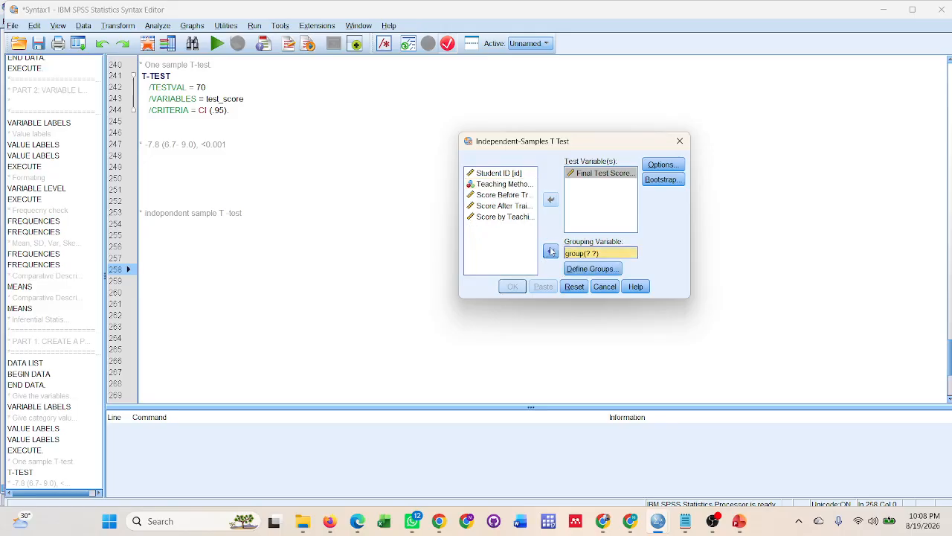
- Define the groups of the grouping variable as 1 and 2 and run the independent-samples t-test
left_click(599, 268)
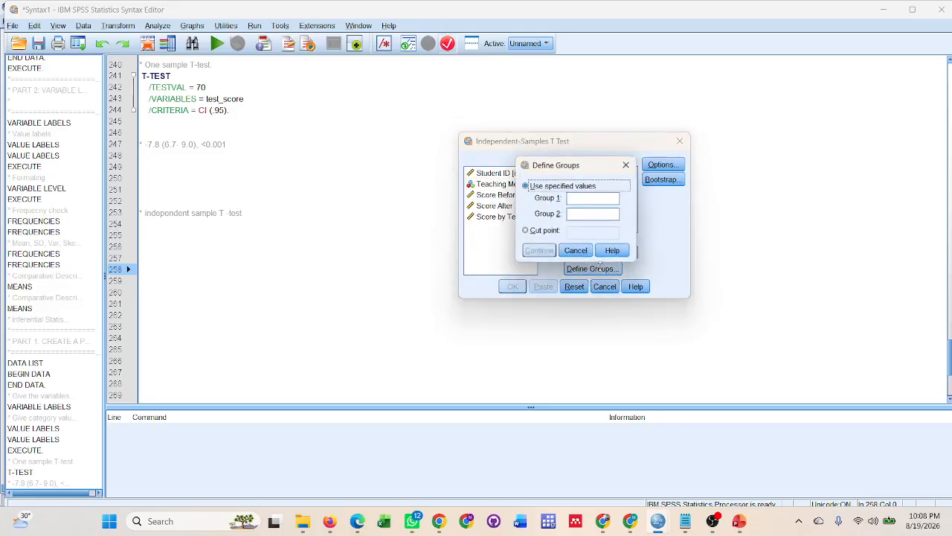
left_click(579, 199)
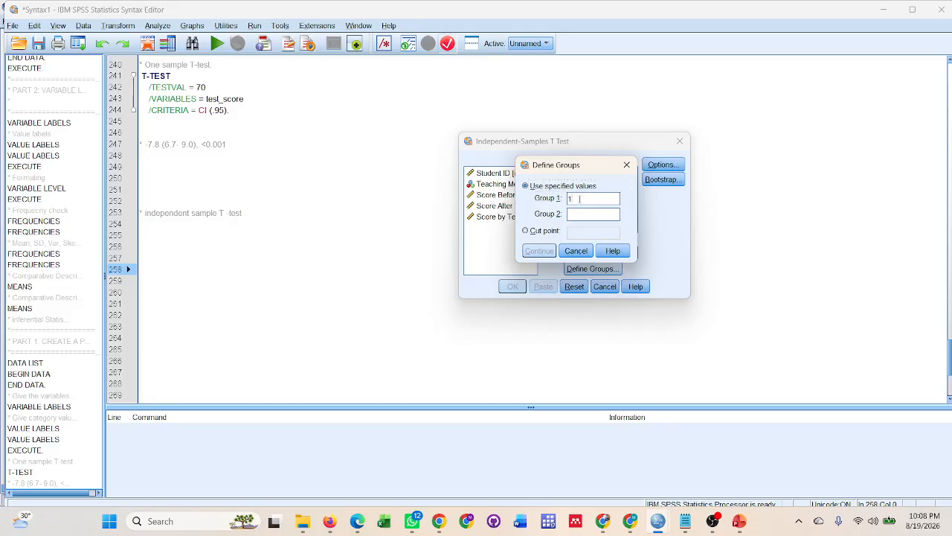
left_click(584, 214)
type("2")
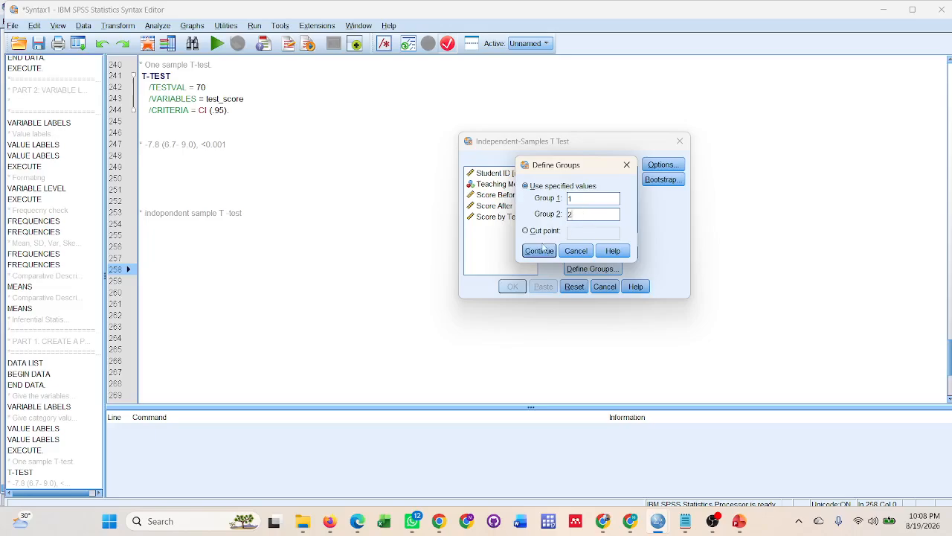
left_click(539, 251)
left_click(513, 288)
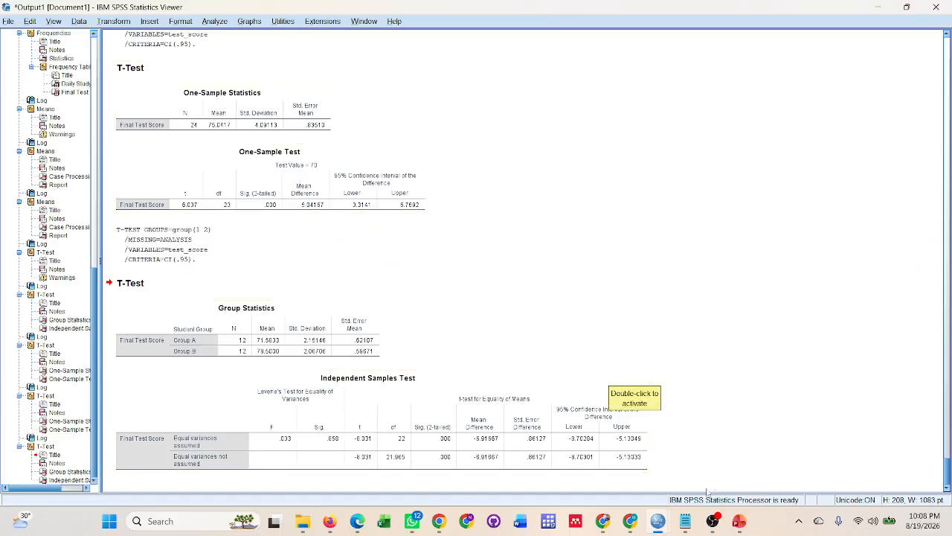
- From the dataset window, run a paired-samples t-test pairing Score Before Training with Score After Training
mouse_move(661, 523)
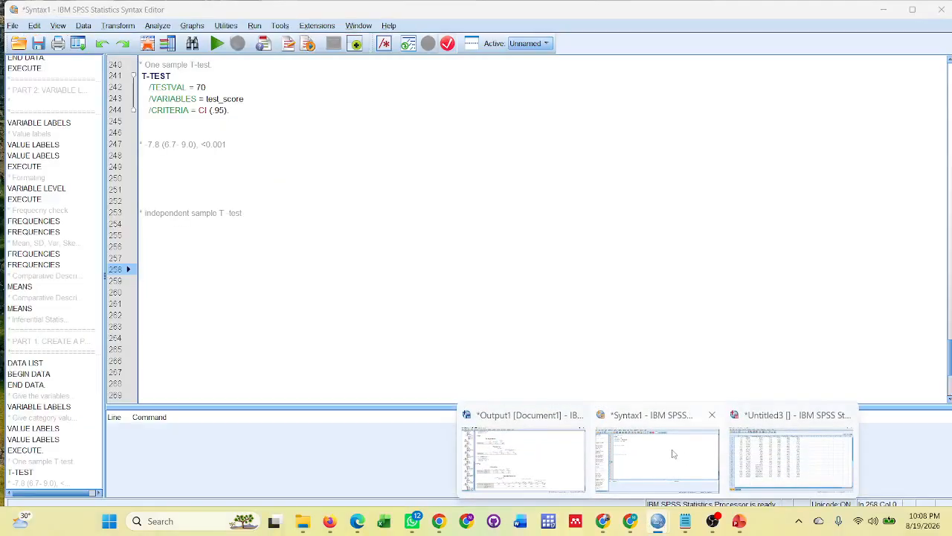
left_click(673, 454)
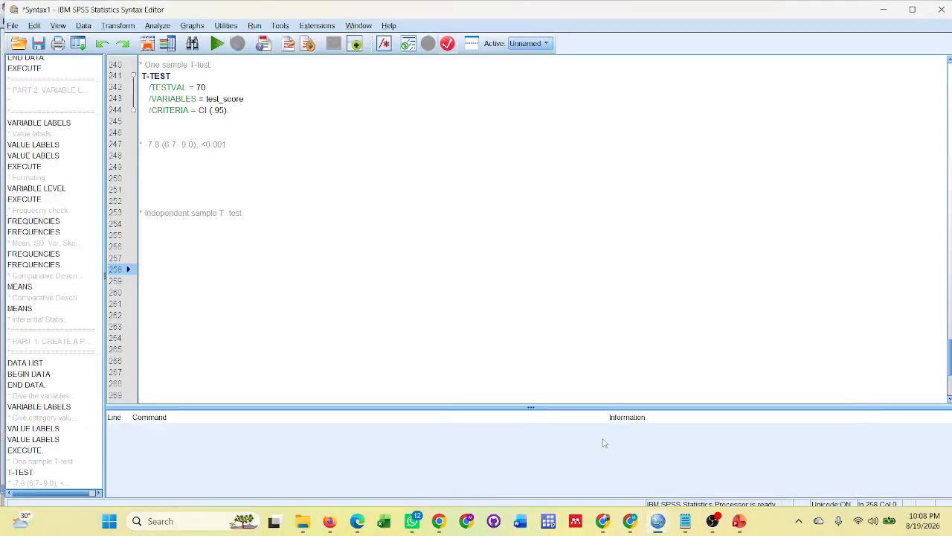
mouse_move(659, 523)
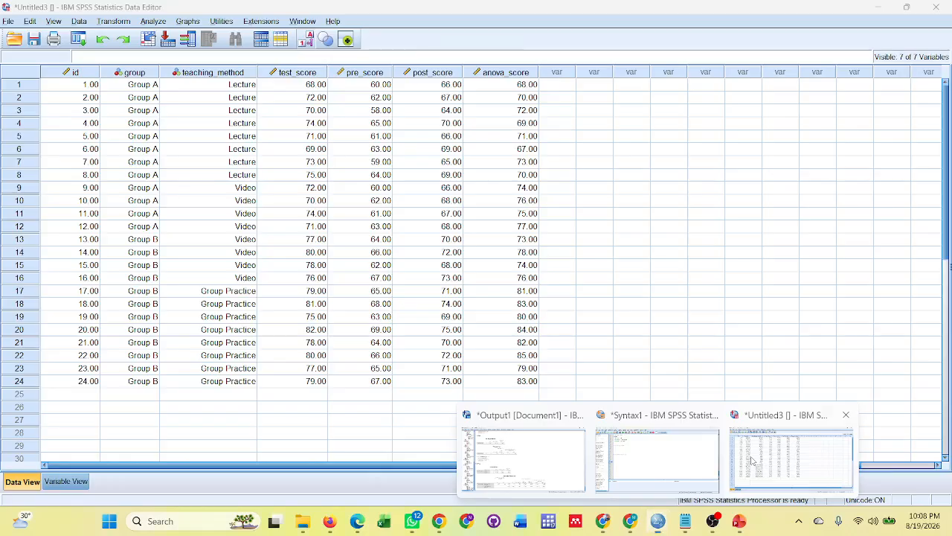
left_click(753, 462)
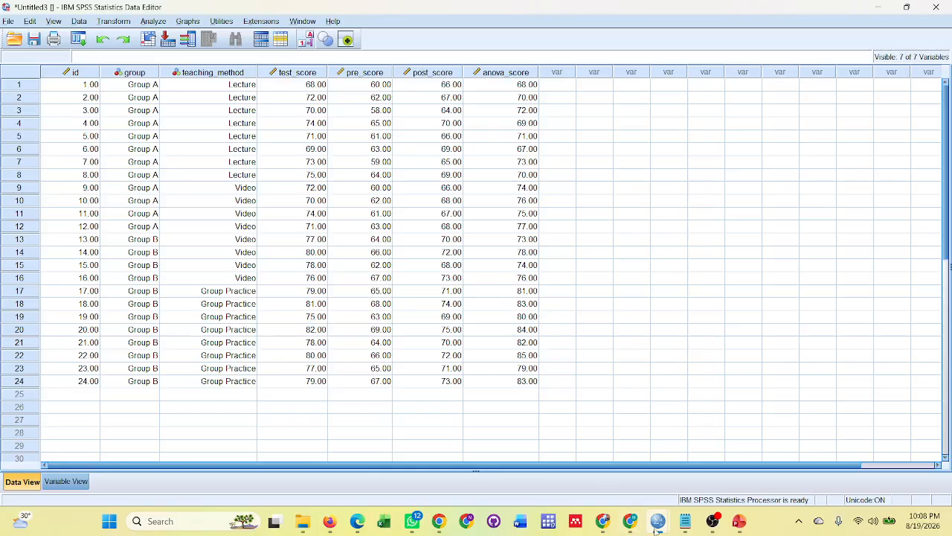
mouse_move(662, 522)
left_click(153, 22)
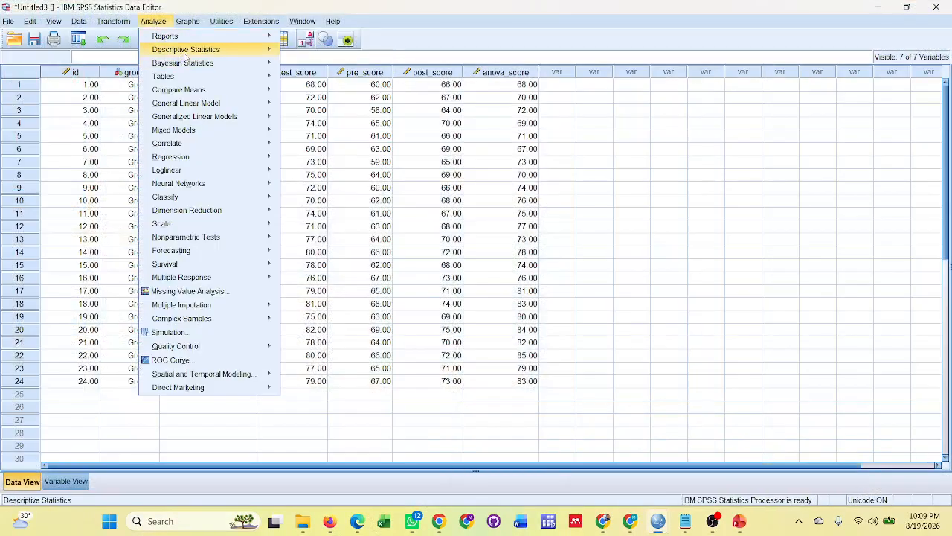
mouse_move(198, 56)
mouse_move(203, 93)
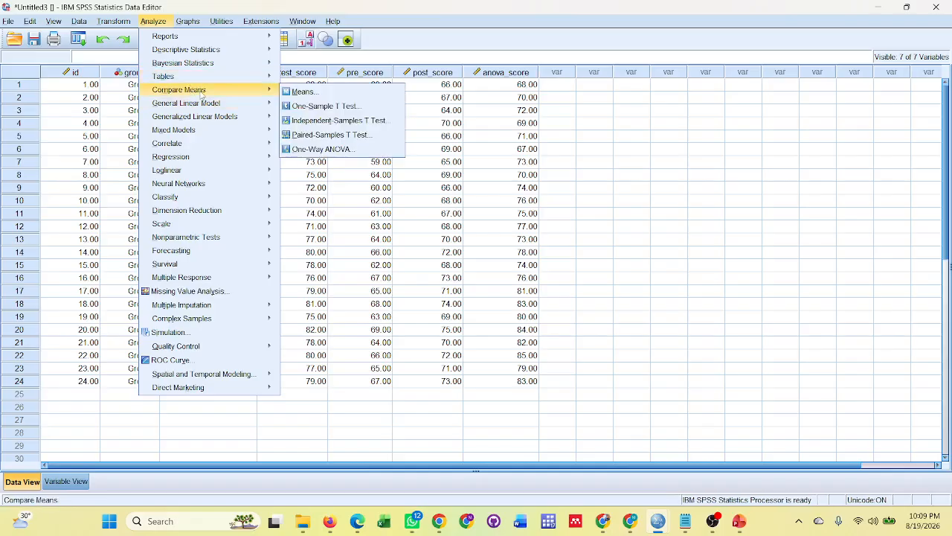
left_click(326, 135)
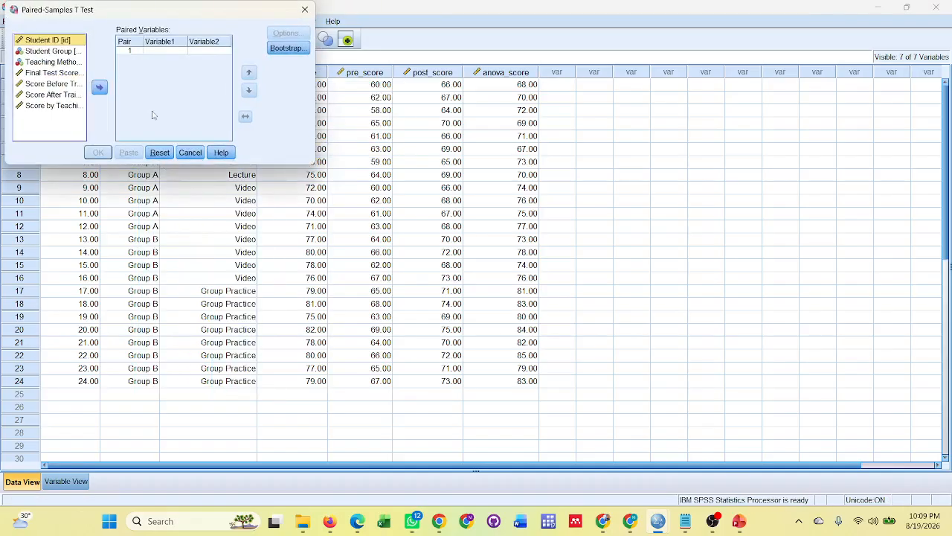
left_click(59, 87)
left_click(99, 87)
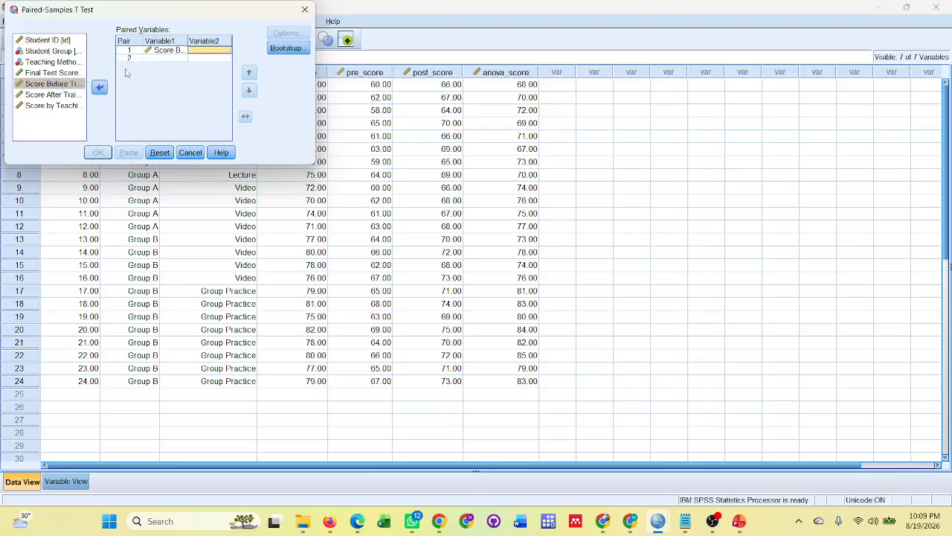
left_click(63, 95)
left_click(99, 87)
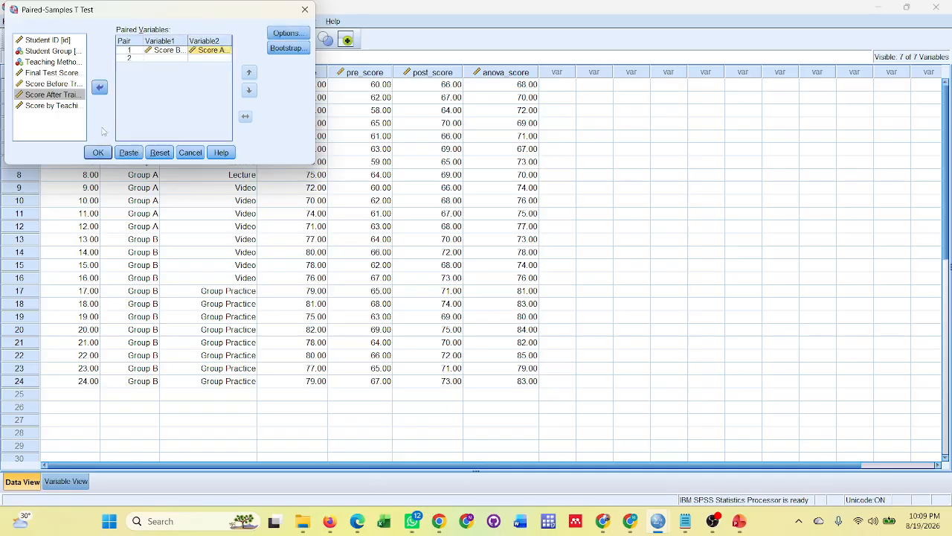
left_click(97, 153)
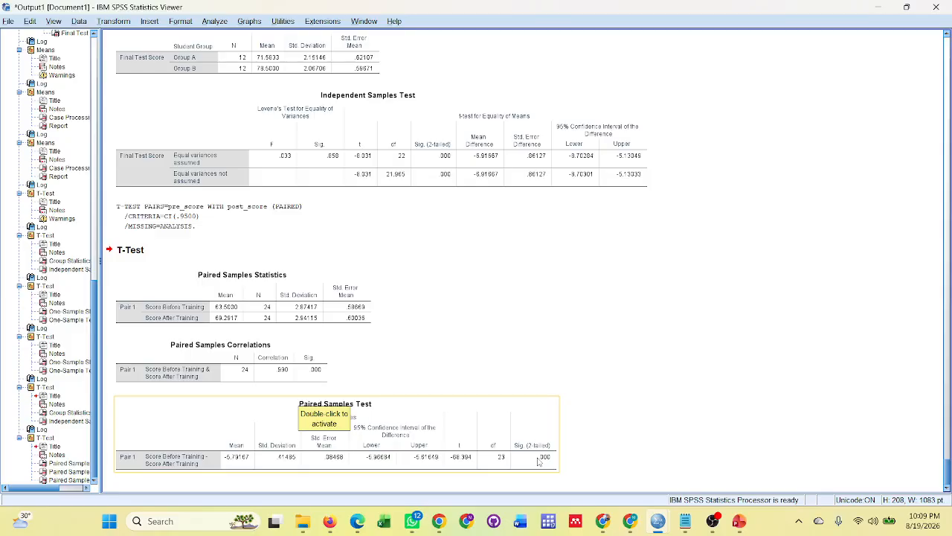
- Bring the practice dataset forward and look over its score and grouping variables
mouse_move(658, 521)
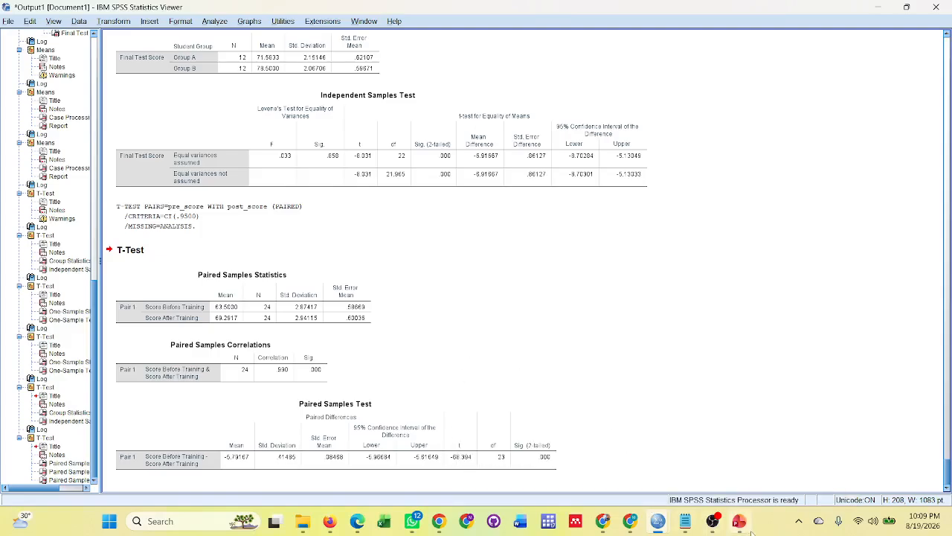
mouse_move(750, 529)
left_click(714, 461)
mouse_move(661, 521)
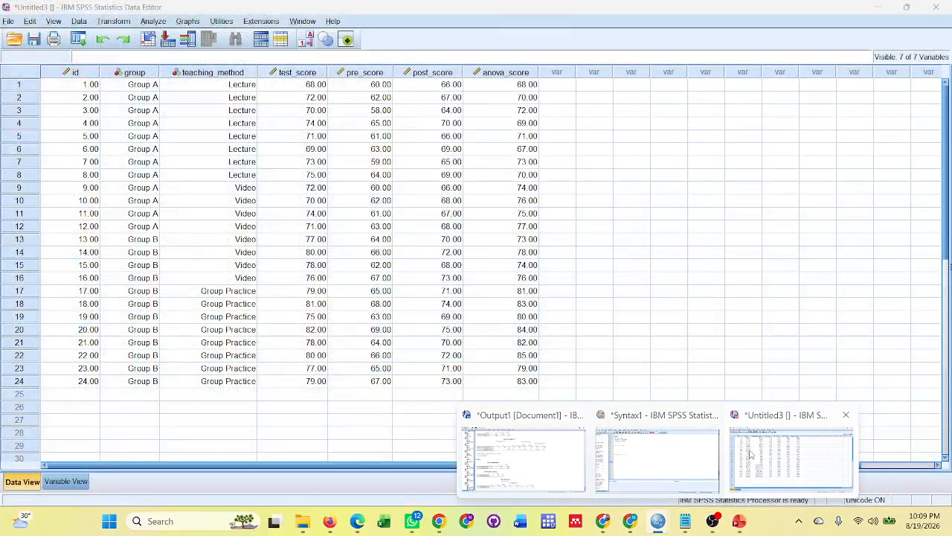
left_click(791, 460)
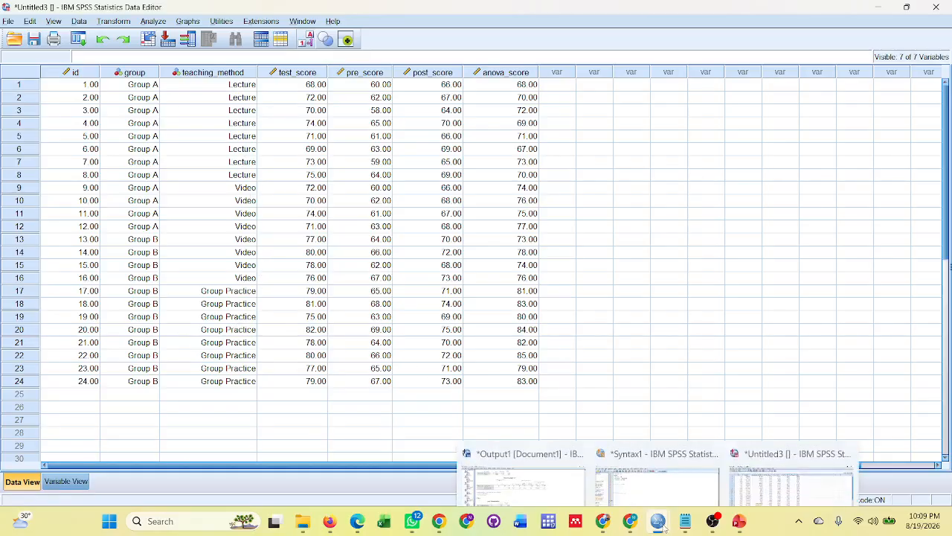
left_click(662, 491)
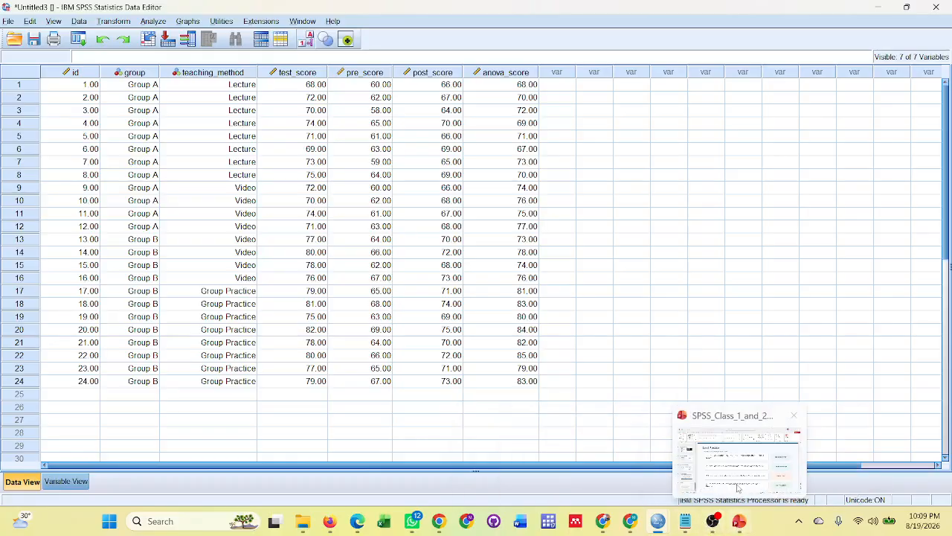
- Switch to the PowerPoint class deck and go back through the ANOVA slides to the One-Way ANOVA introduction on slide 30
left_click(739, 520)
left_click(74, 328)
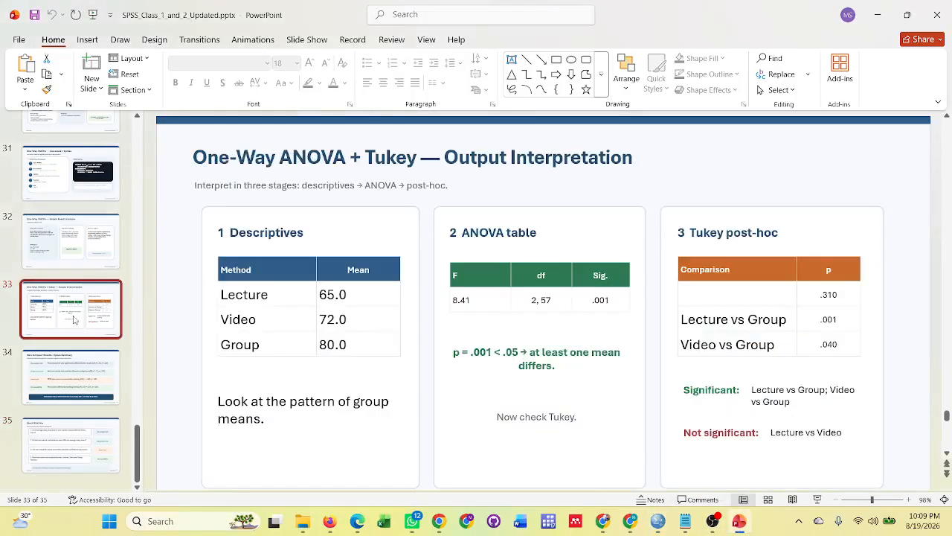
left_click(75, 262)
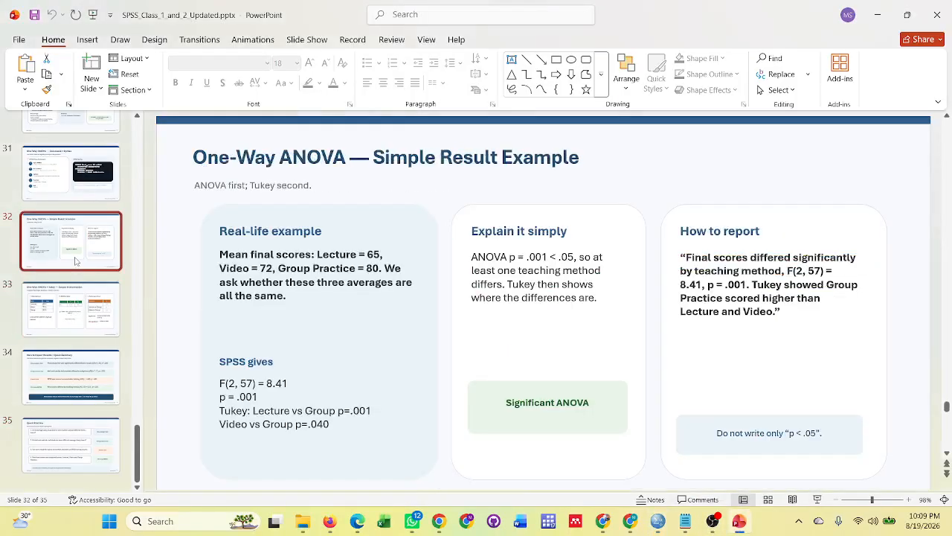
left_click(85, 185)
scroll(95, 271, "up", 3)
left_click(84, 222)
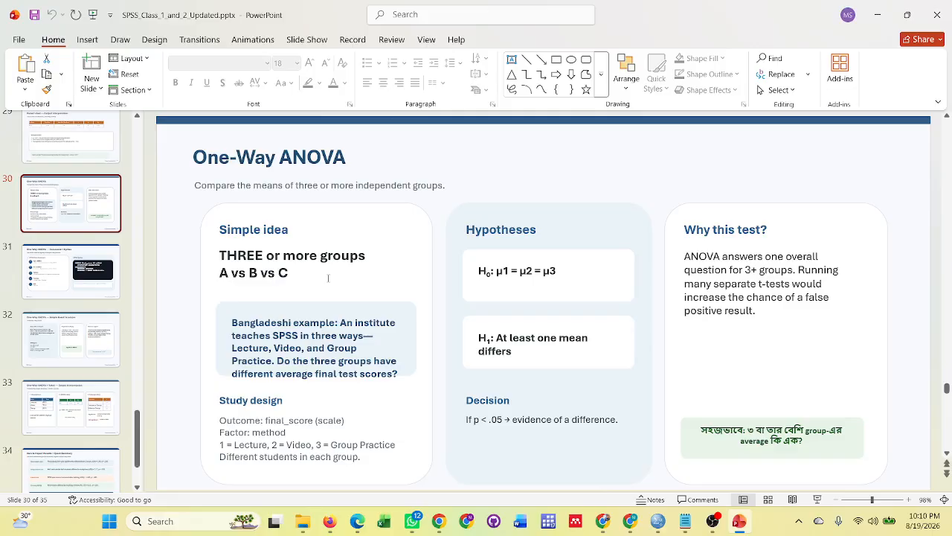
- Return to the SPSS syntax window and add the comment "* ANOVa." on line 258, below the independent-samples note
mouse_move(658, 520)
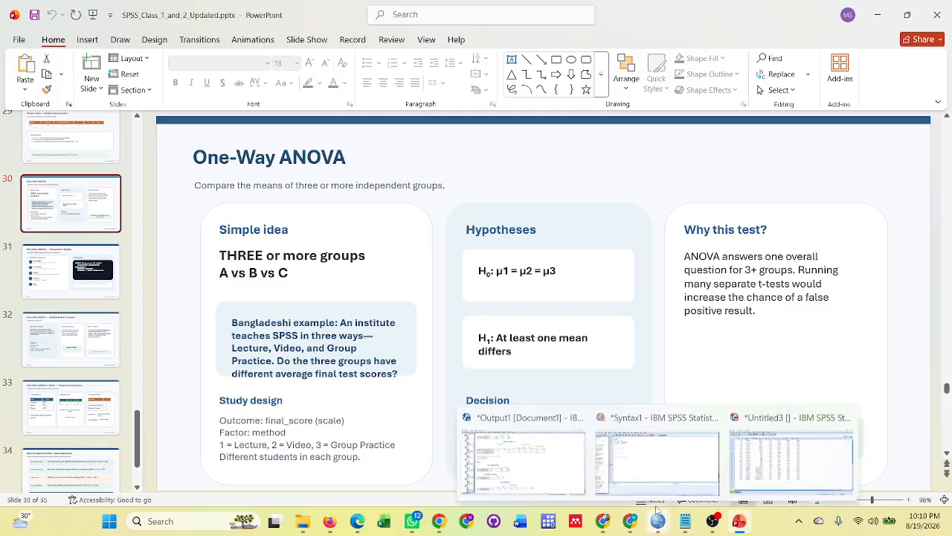
left_click(648, 458)
scroll(204, 297, "down", 1)
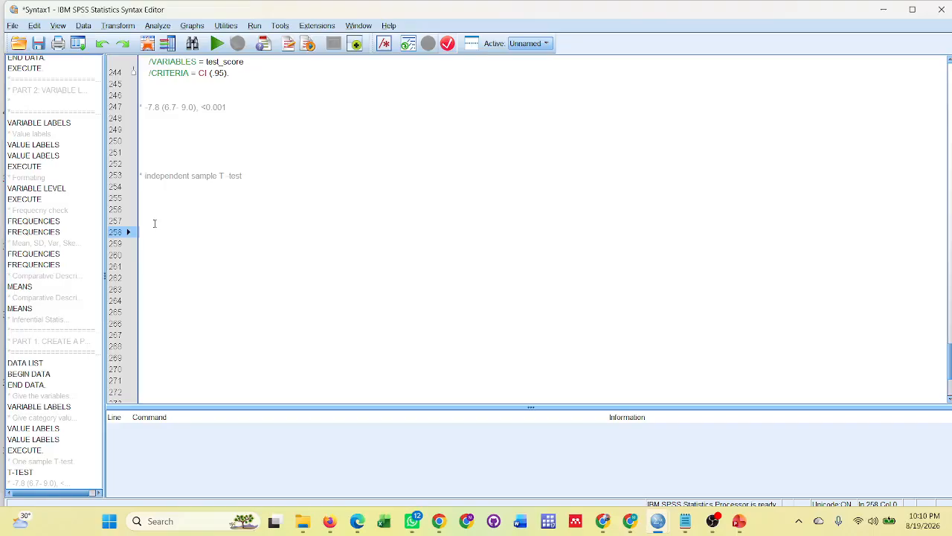
type("* A")
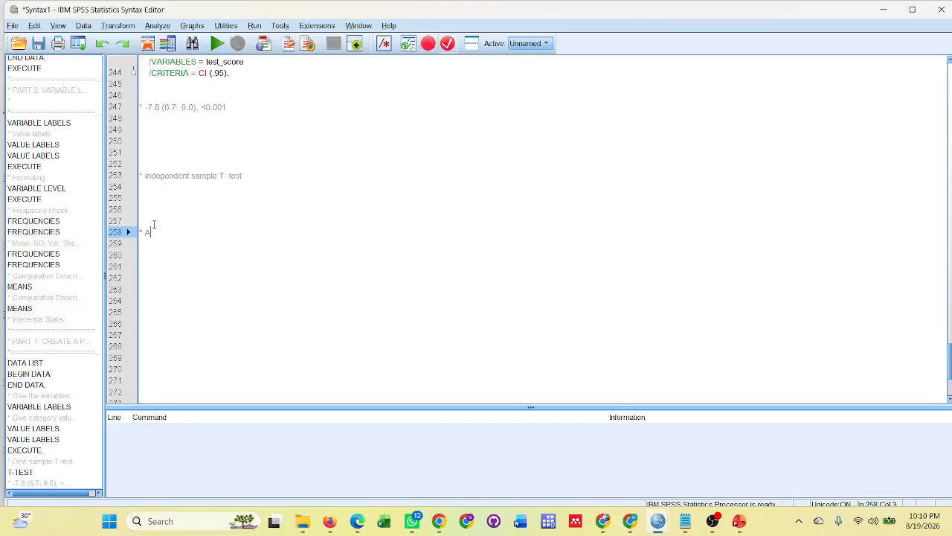
type("NOVa.")
key("Return")
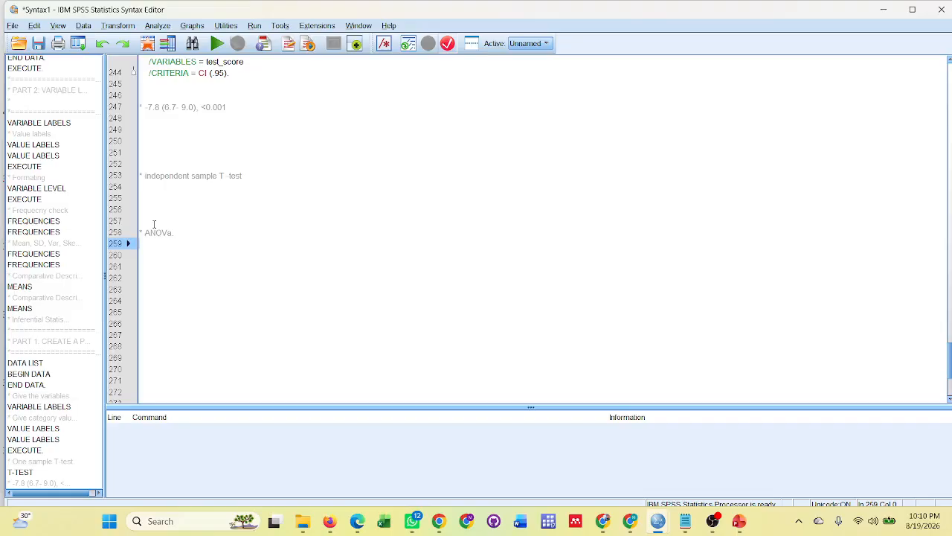
- Start a ONEWAY command below the comment with anova_score BY teaching_method
type("ONE")
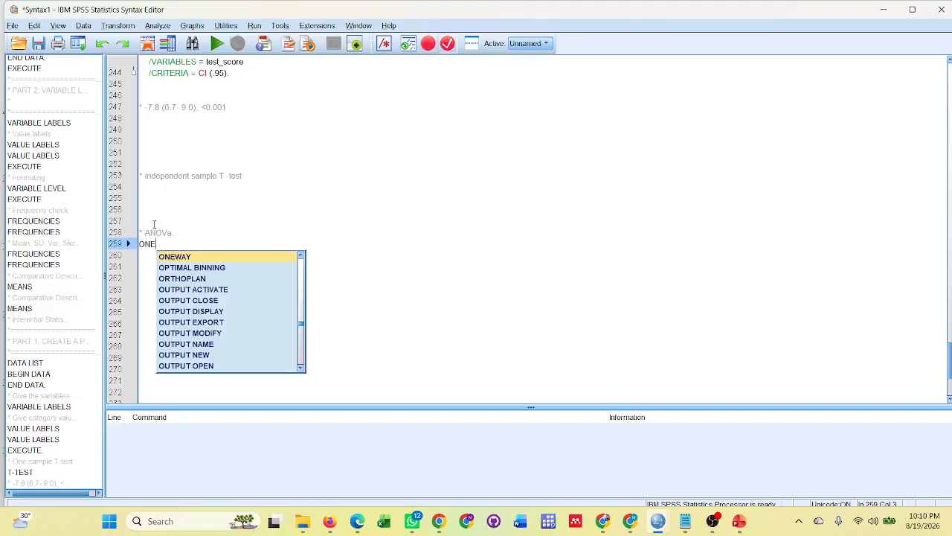
key("Return")
type("anov")
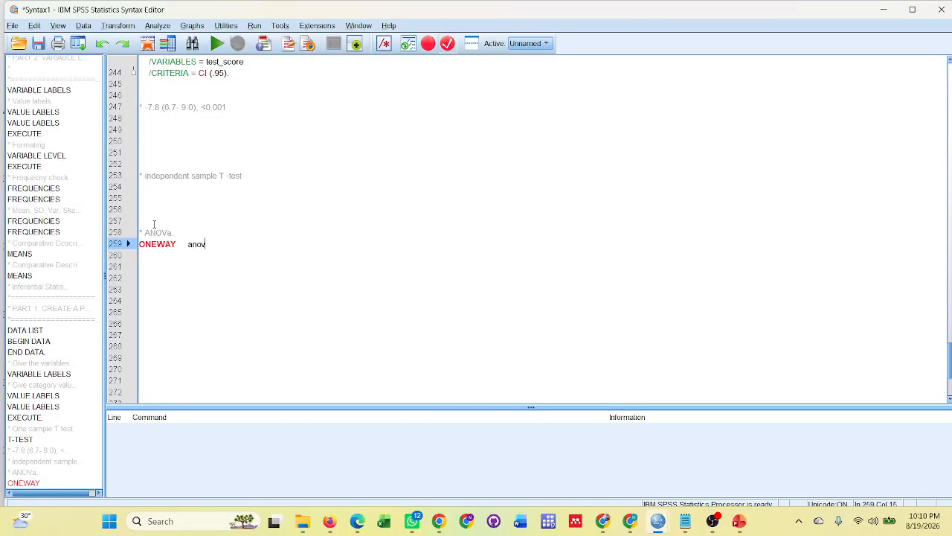
type("a_score BY teaching_method")
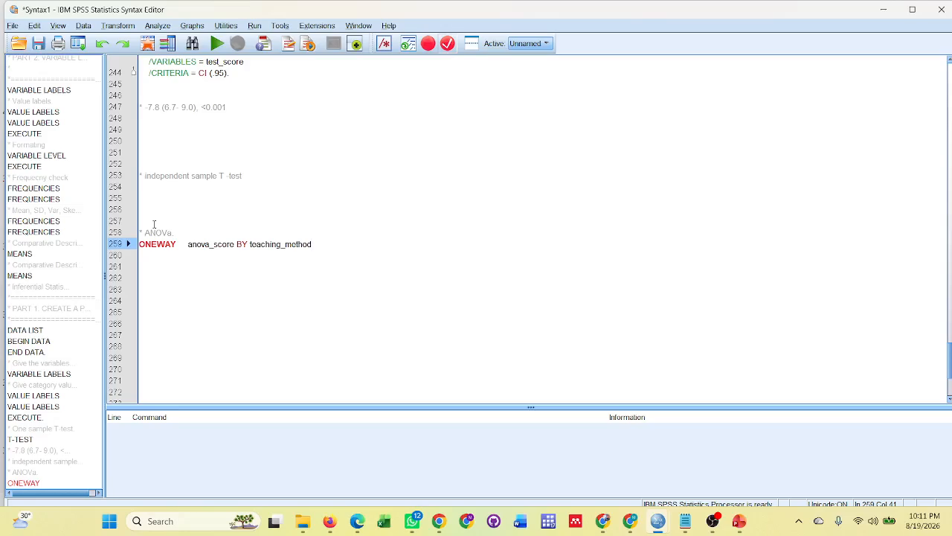
- Add a /STATISTICS subcommand to the ONEWAY command requesting DESCRIPTIVES and HOMOGENEITY
key("Return")
type("/ST")
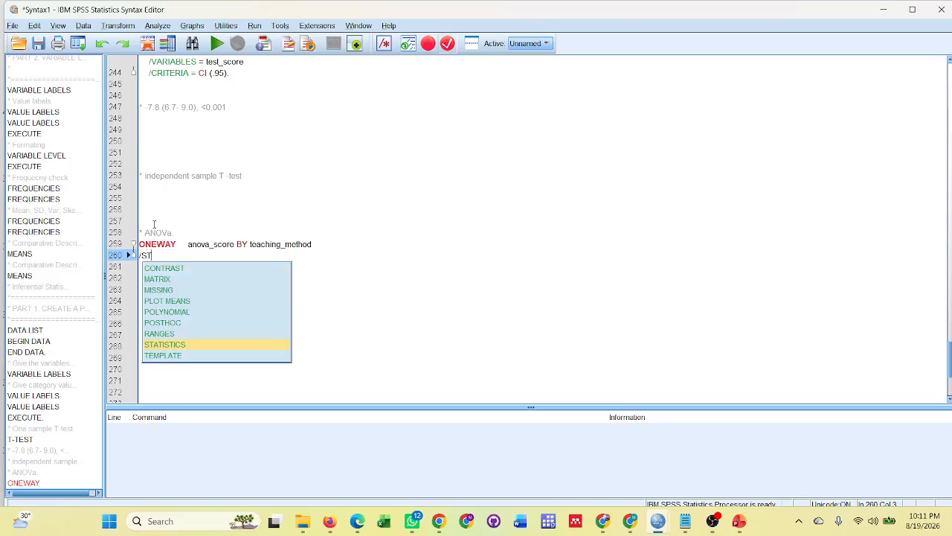
type("A")
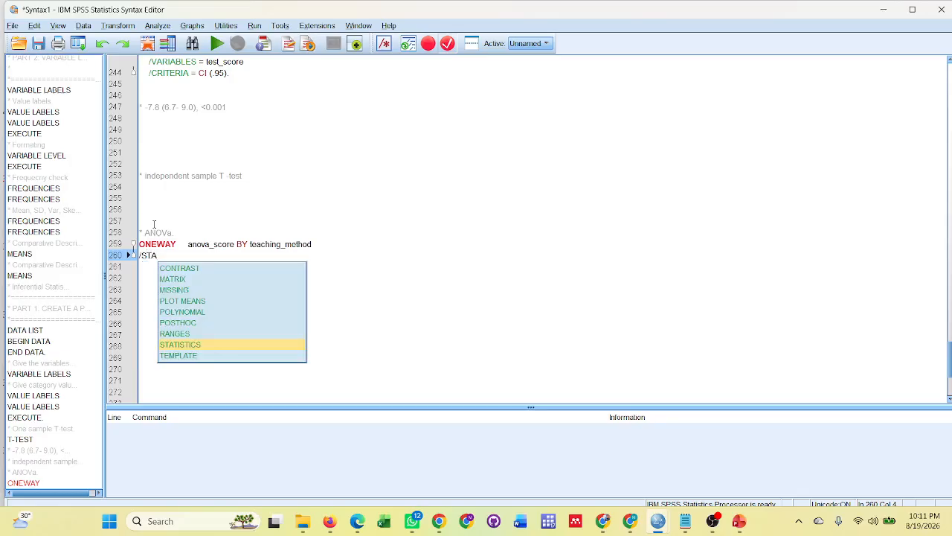
key("Return")
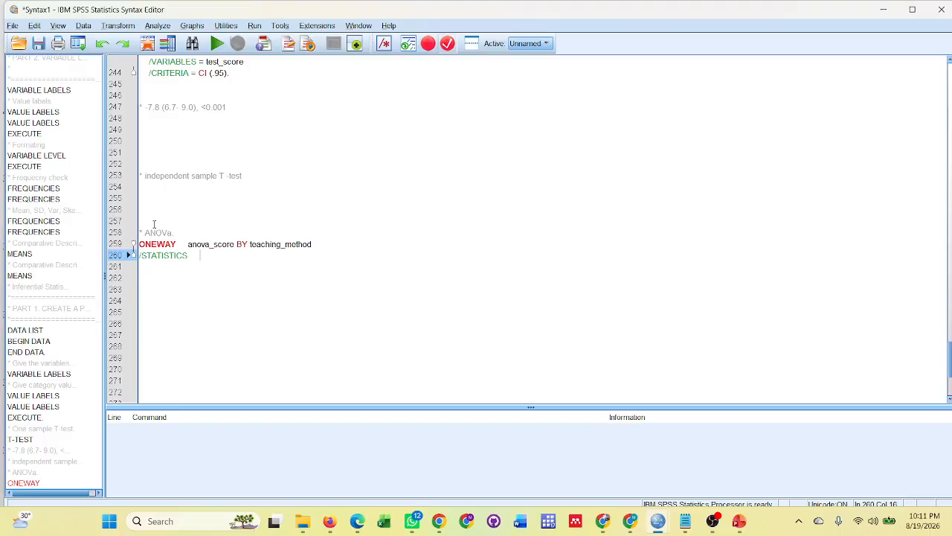
type("DESCR")
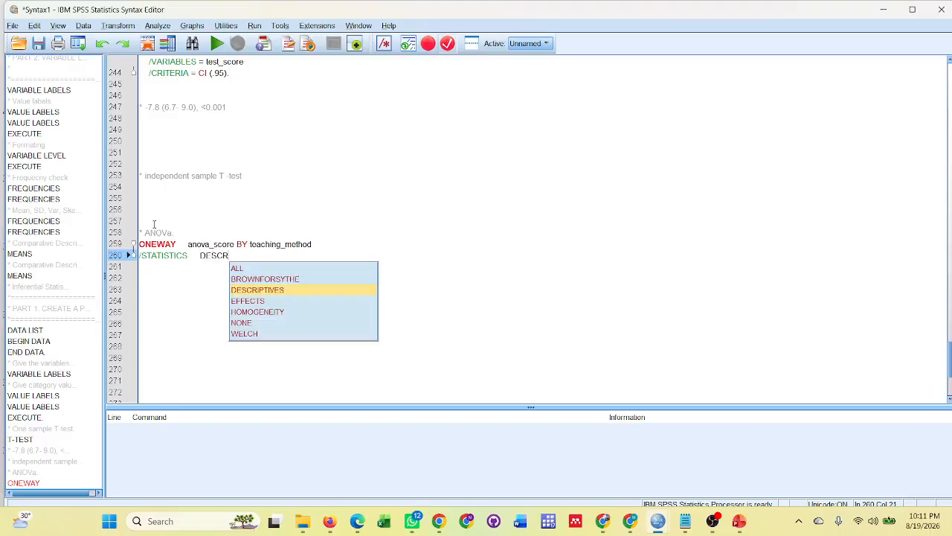
key("Return")
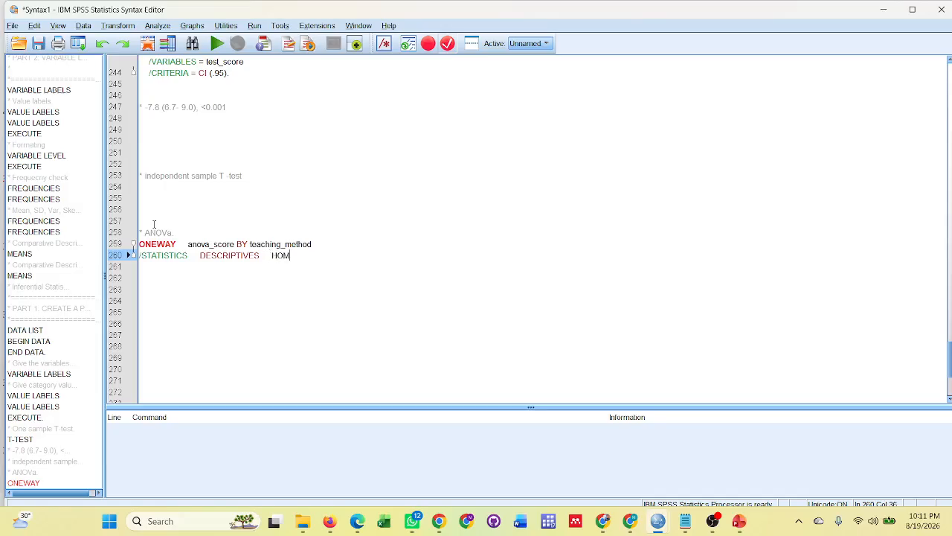
key("Return")
- Complete the ONEWAY command with the subcommand /POSTHOC = TUKEY ALPHA(0.05) and end it with a period
key("Return")
type("/PO")
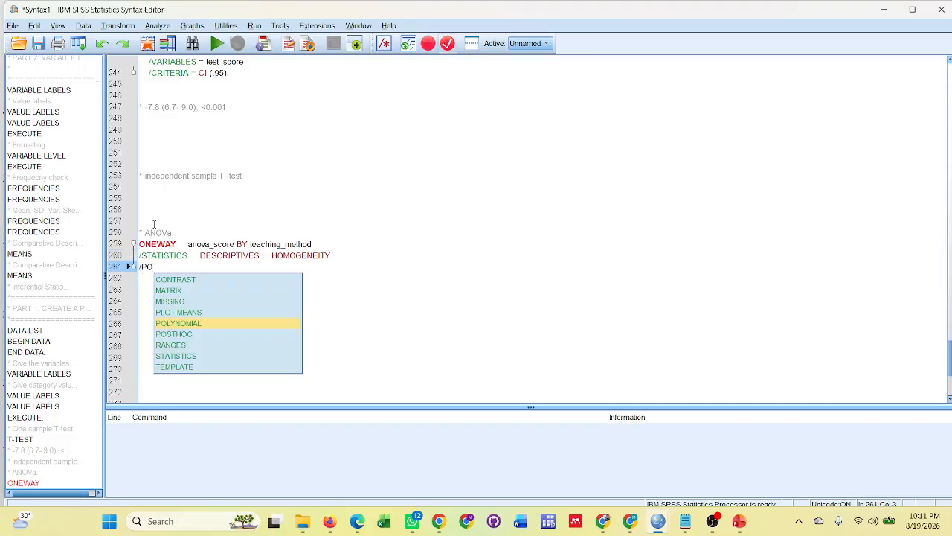
left_click(174, 335)
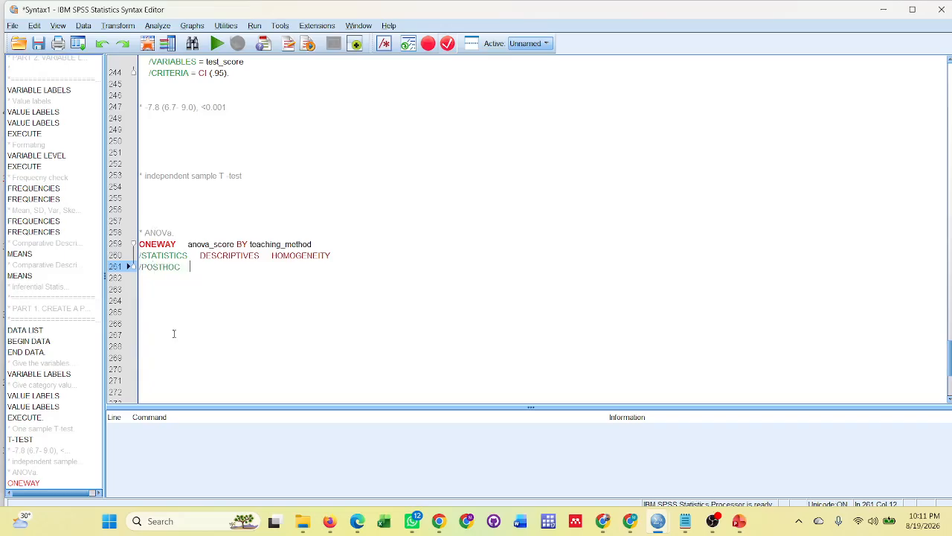
type("= TUK")
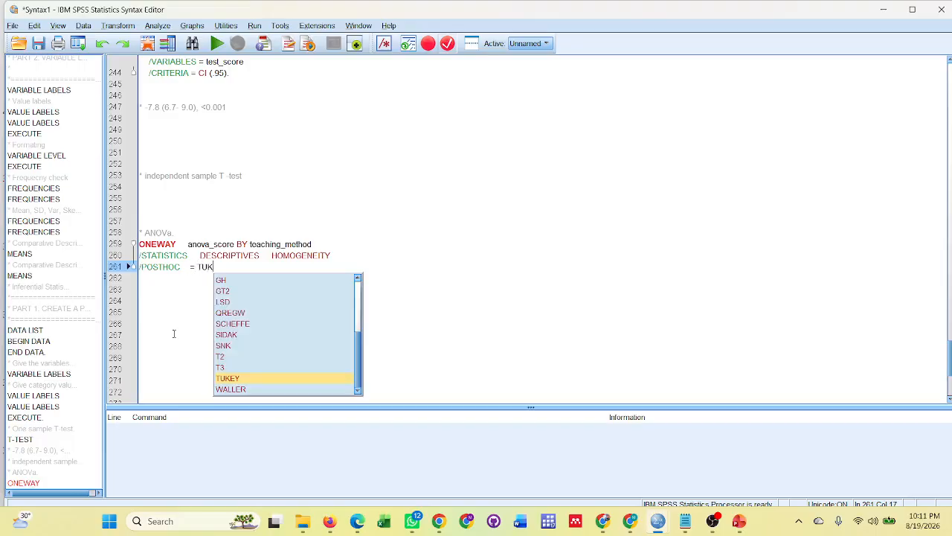
key("Return")
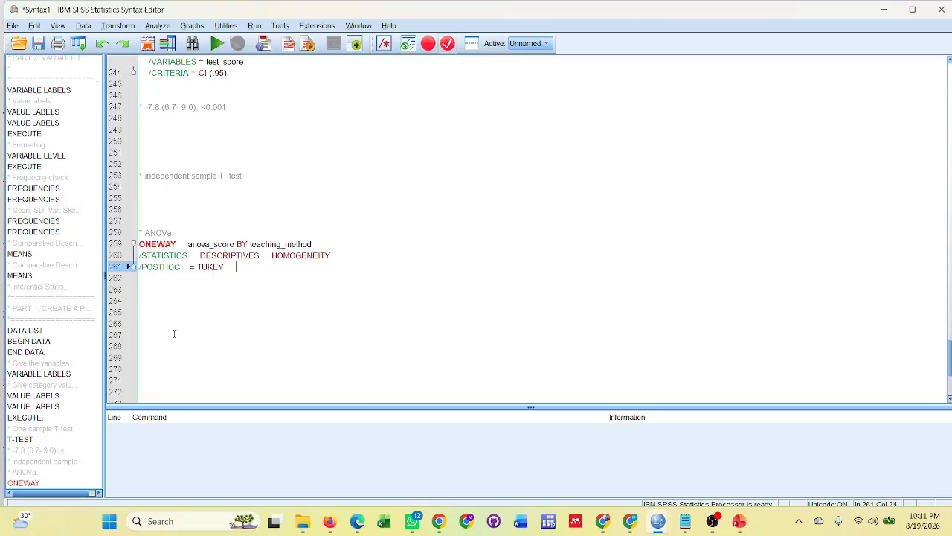
type("ALP")
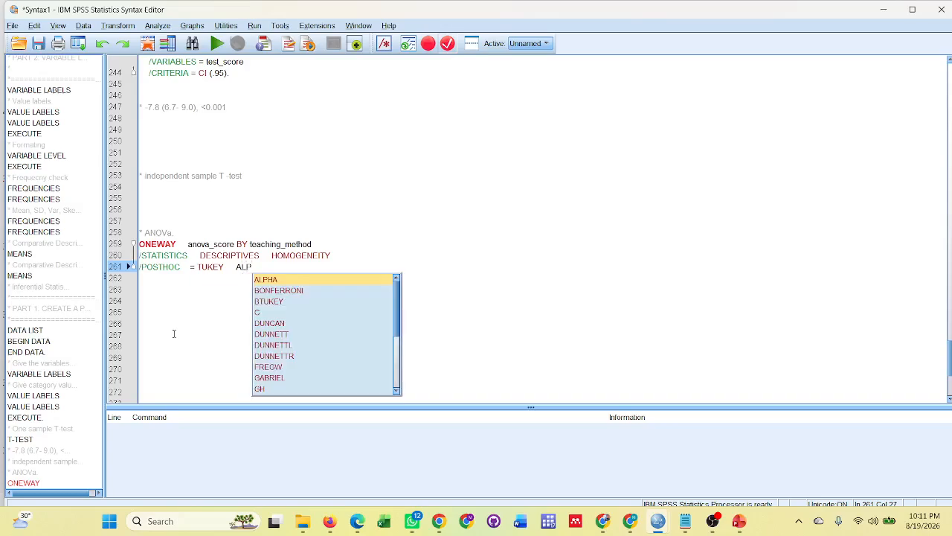
key("Return")
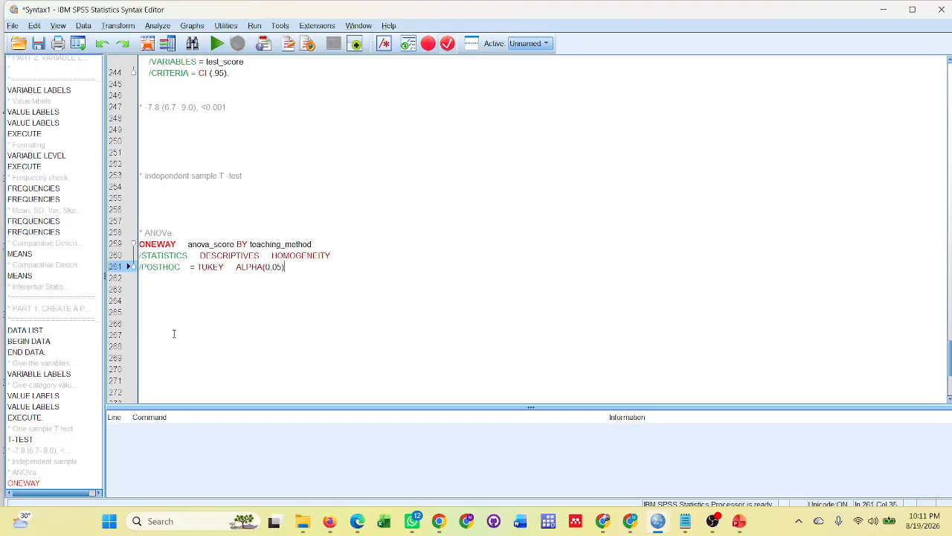
type("(0.05).")
- Correct the comment above the ONEWAY command to read "* ANOVA."
scroll(152, 385, "down", 1)
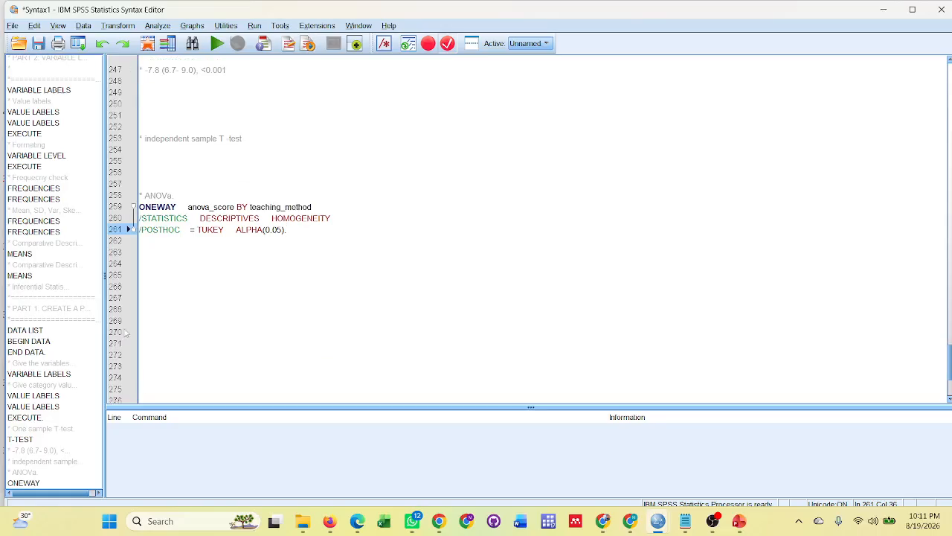
left_click(176, 195)
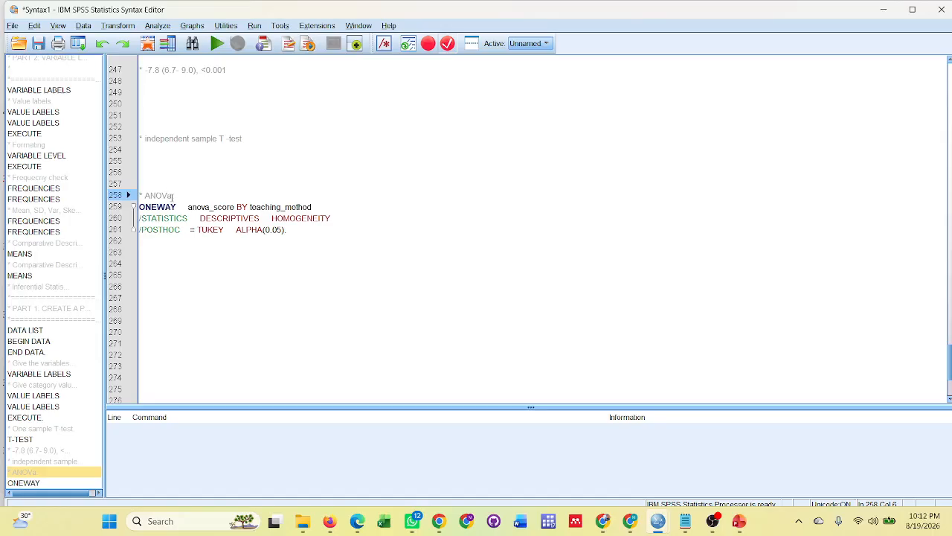
type("A")
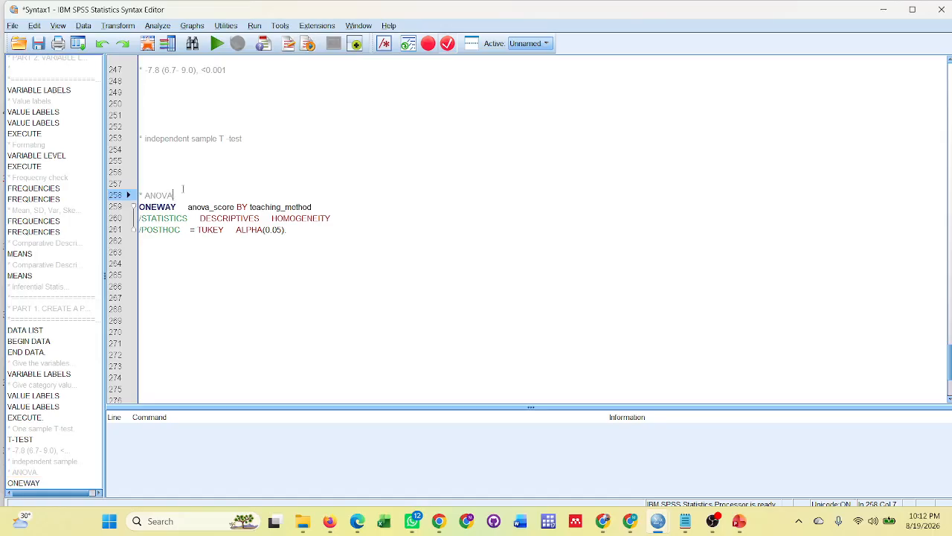
- Run the ANOVA comment and ONEWAY block, and review the descriptives, homogeneity, ANOVA and Tukey post hoc tables in the output
left_click_drag(183, 189, 251, 268)
left_click(216, 43)
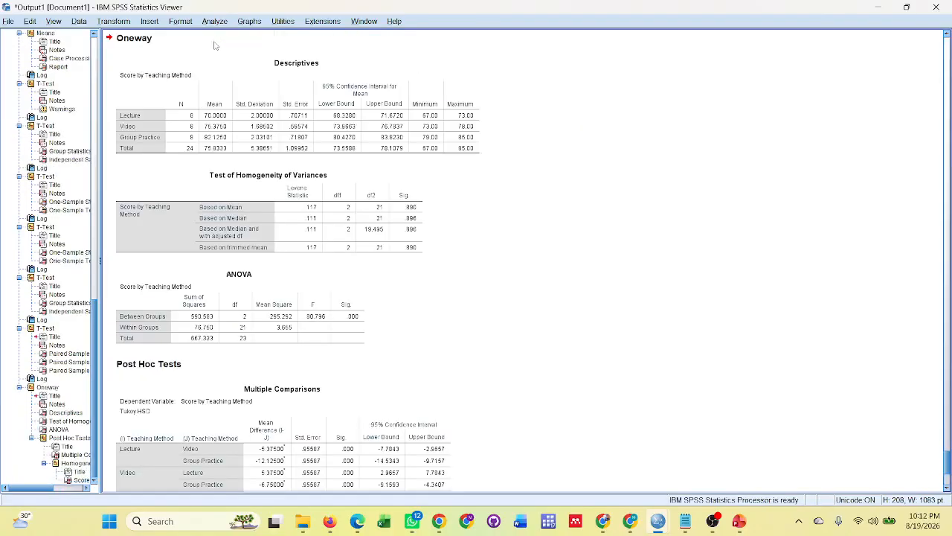
scroll(237, 312, "down", 4)
scroll(239, 269, "up", 2)
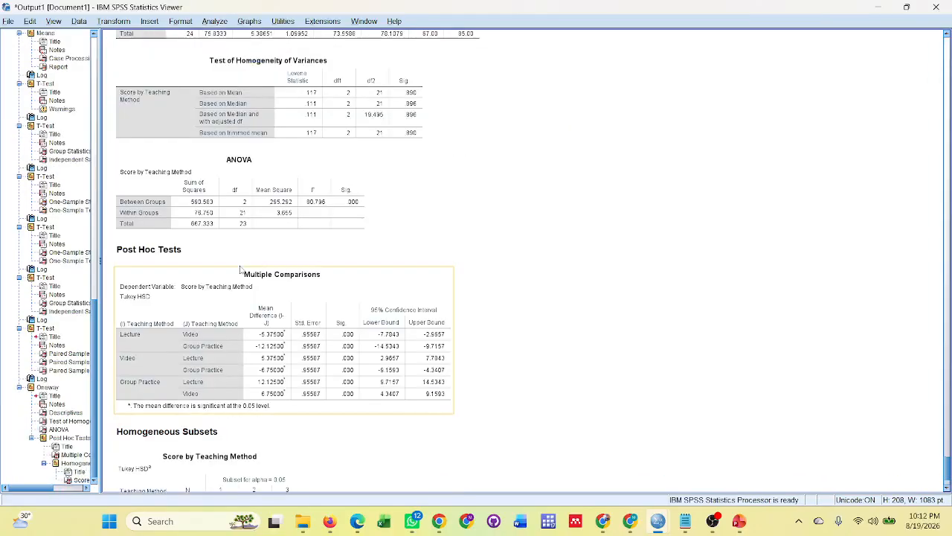
scroll(290, 186, "up", 3)
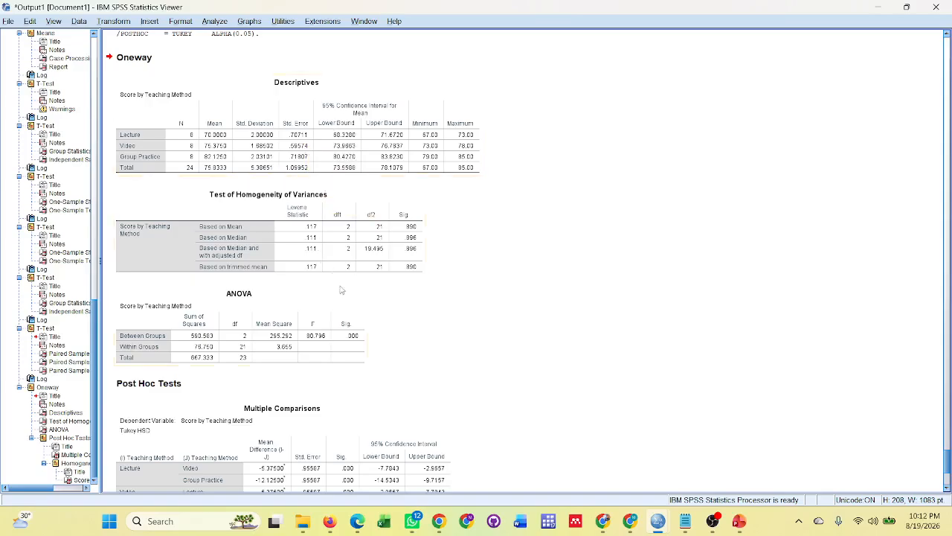
scroll(461, 295, "down", 2)
scroll(383, 327, "down", 3)
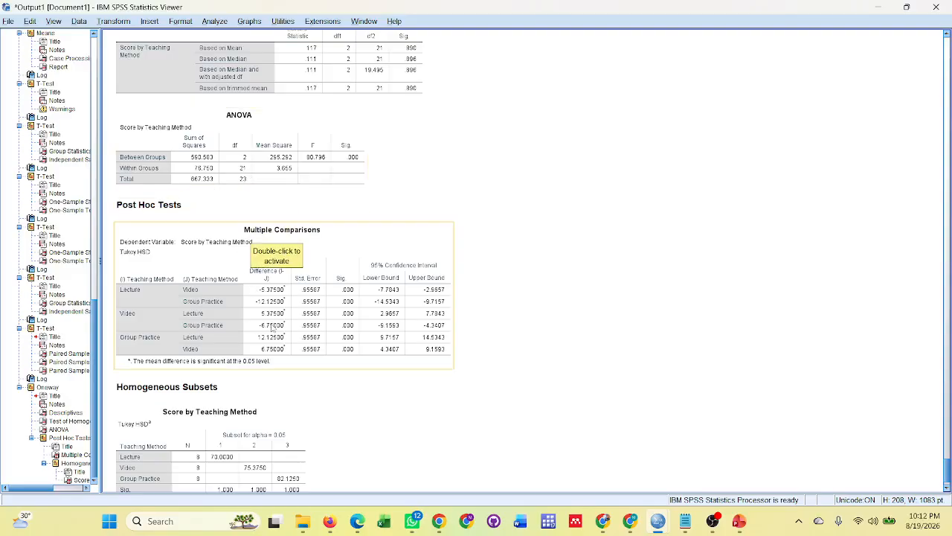
scroll(361, 380, "down", 1)
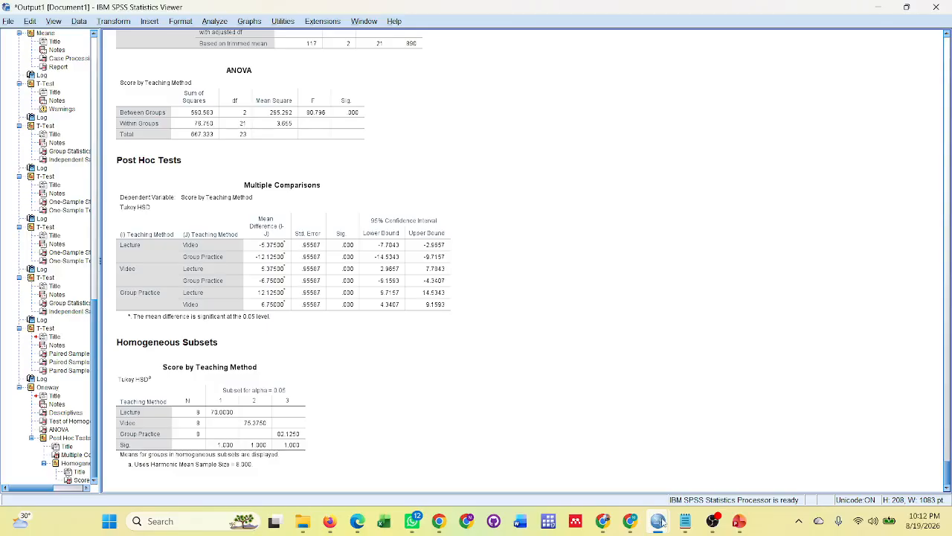
- Return to the syntax window, start a One-Way ANOVA and add Score by Teaching Method as the dependent variable
mouse_move(662, 523)
left_click(638, 455)
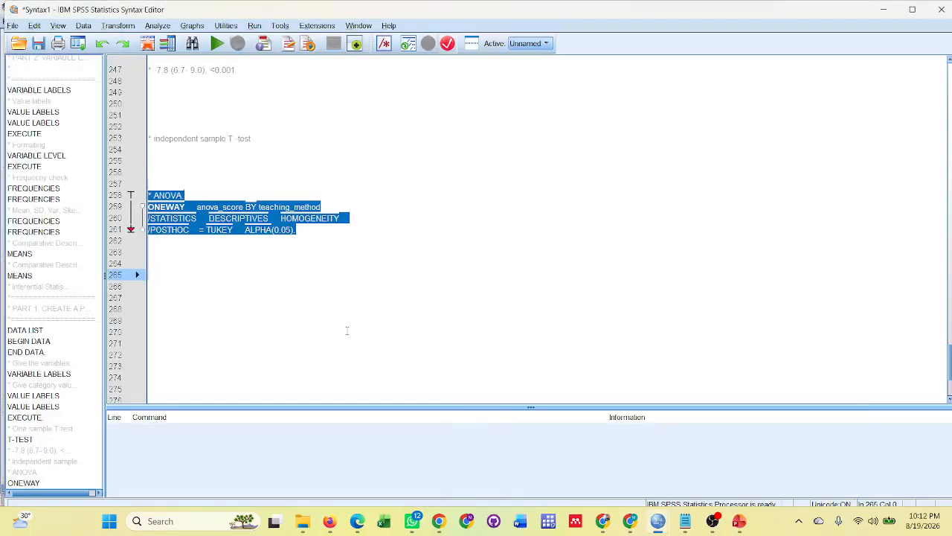
left_click(192, 290)
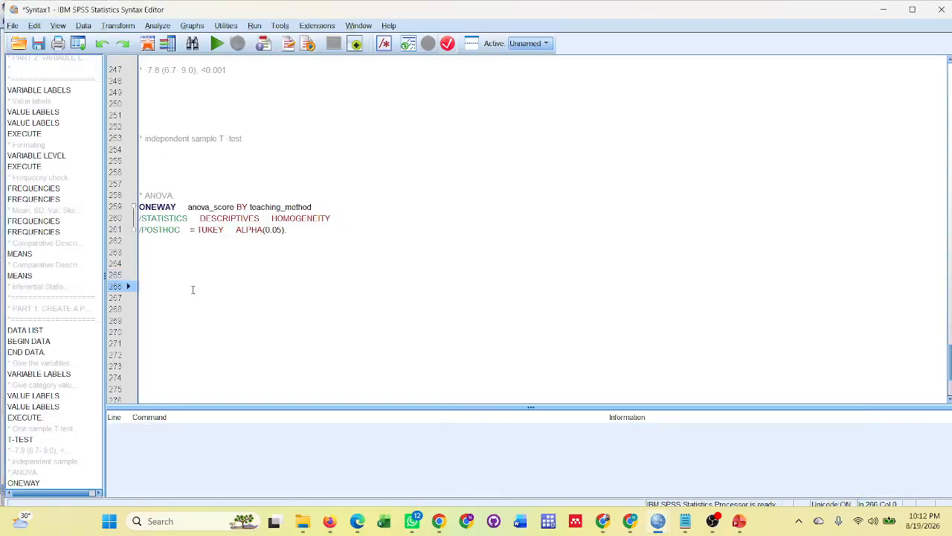
left_click(158, 25)
mouse_move(184, 94)
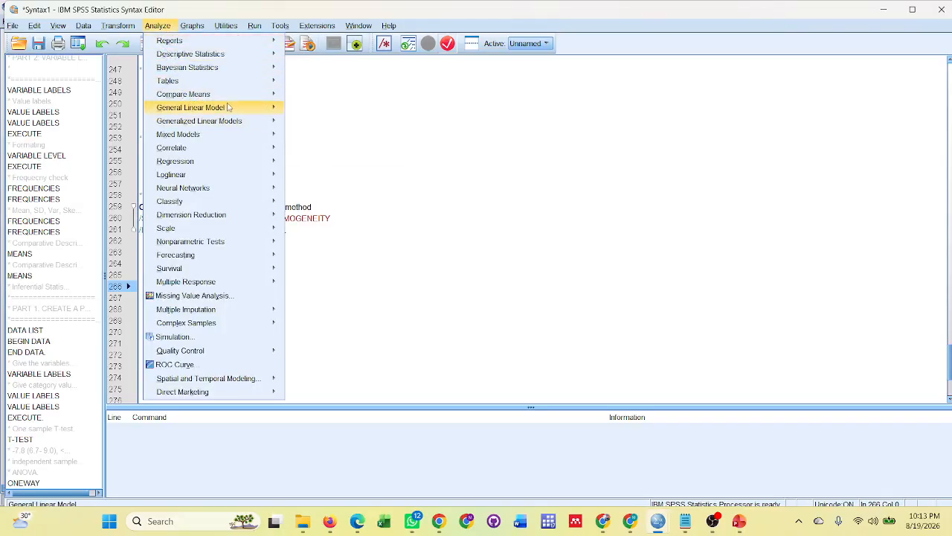
mouse_move(267, 107)
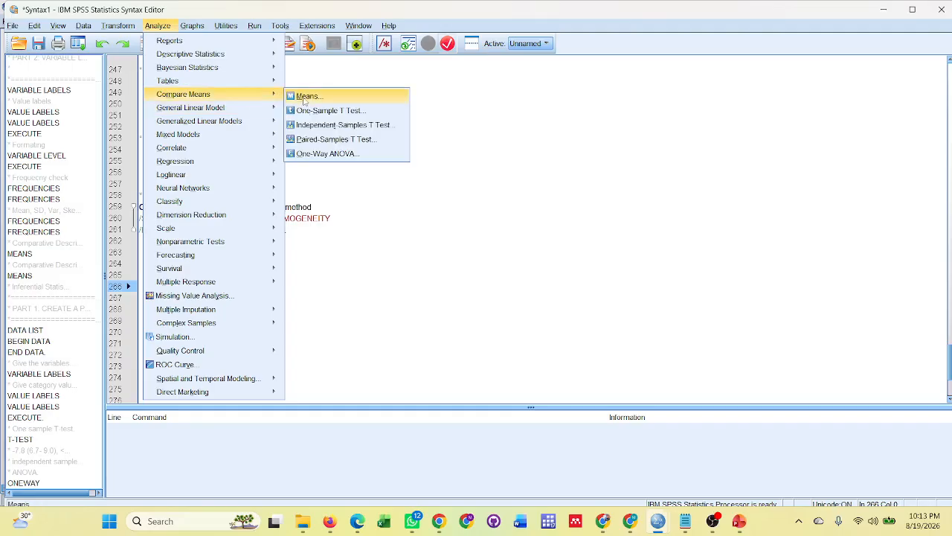
left_click(321, 153)
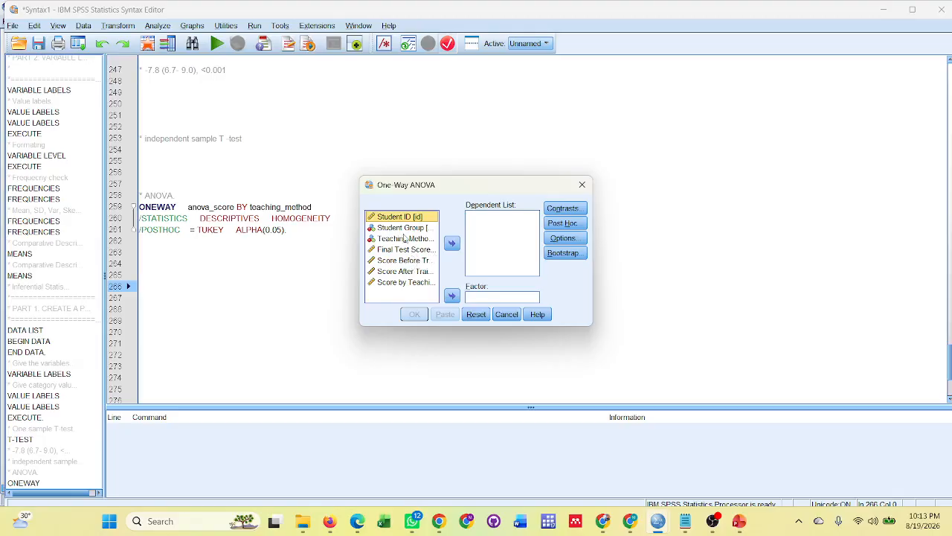
left_click(404, 282)
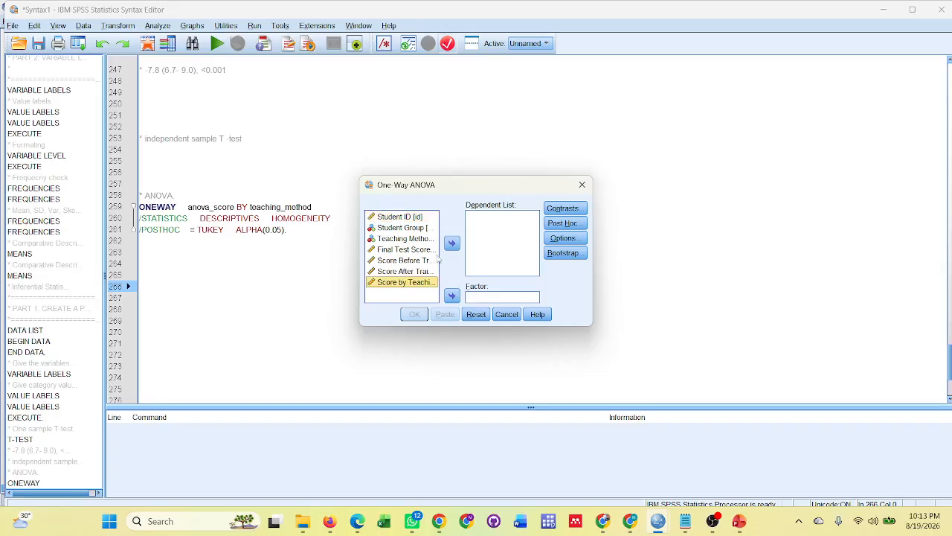
left_click(452, 243)
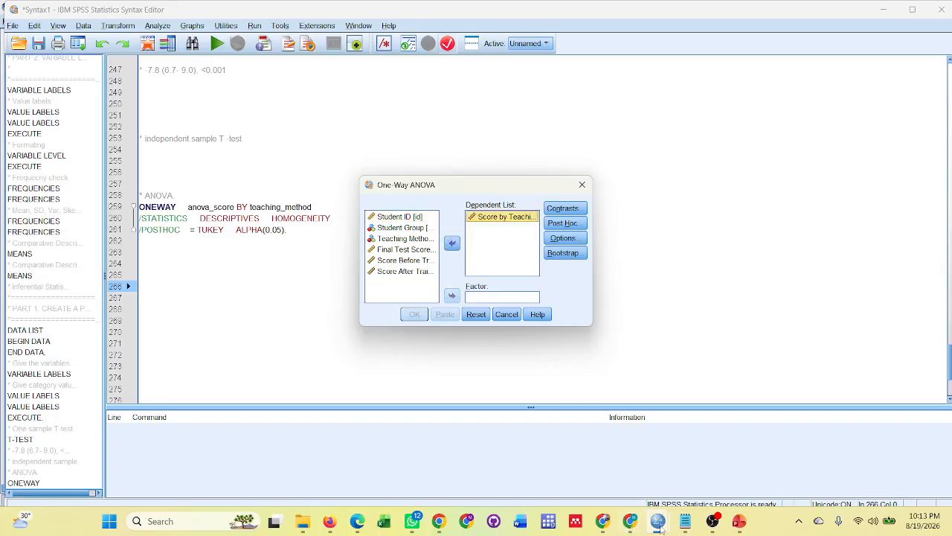
- Check the label of anova_score among the variable definitions in the Data Editor, and return to the data rows
mouse_move(657, 521)
left_click(743, 445)
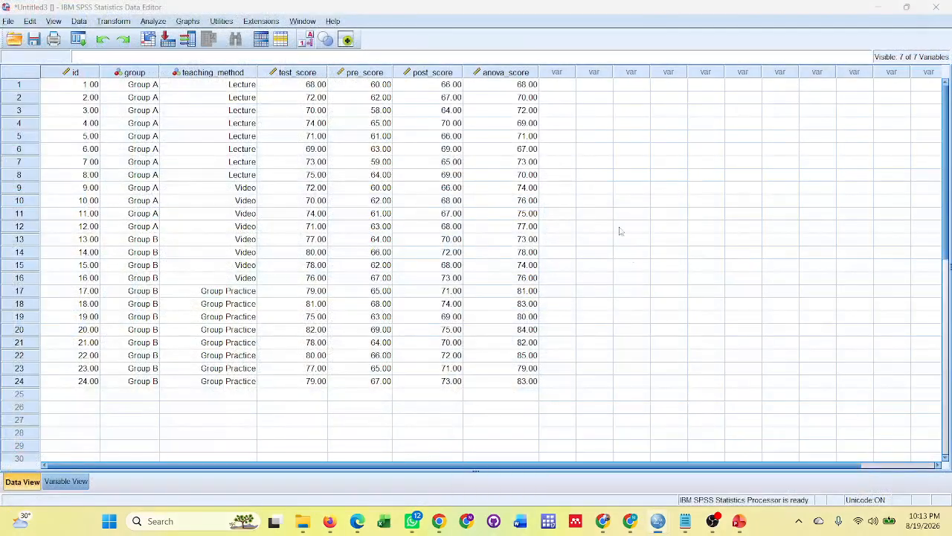
left_click(65, 482)
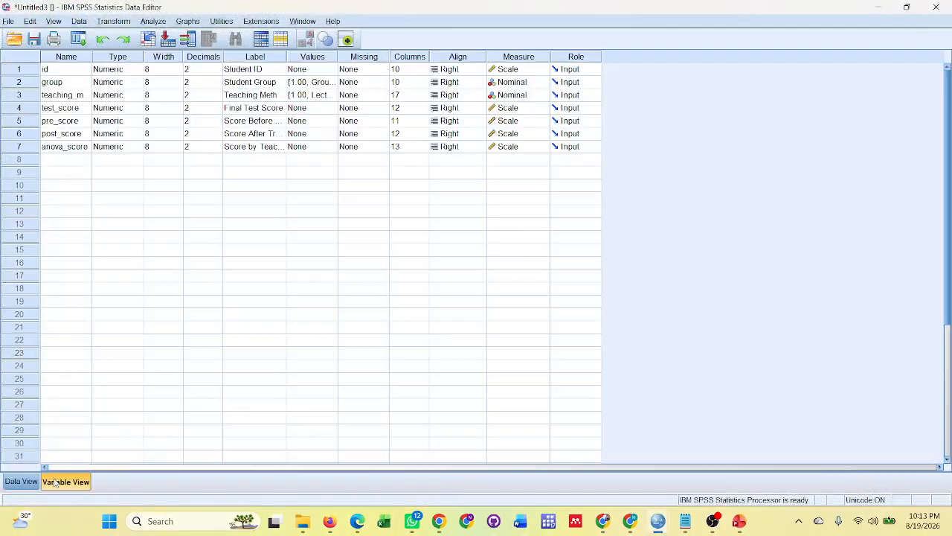
left_click(247, 147)
mouse_move(658, 521)
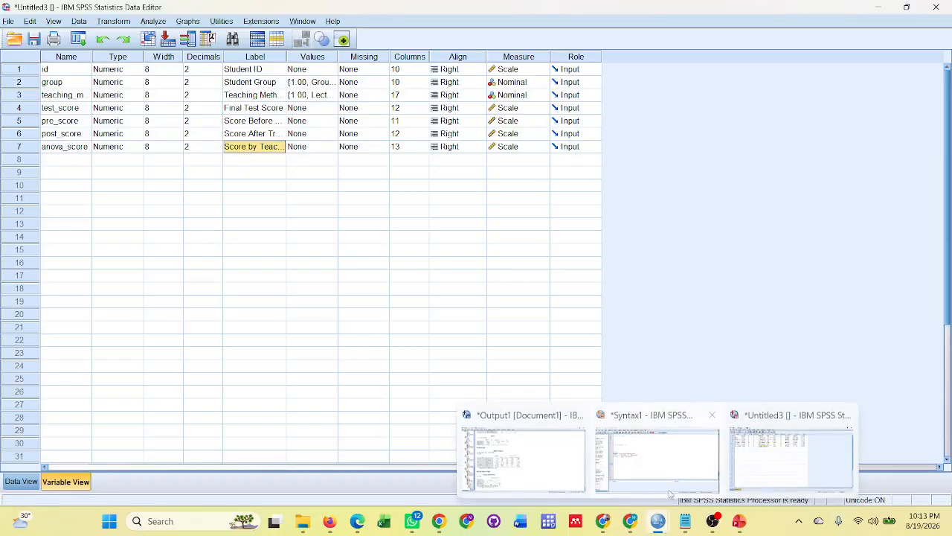
left_click(24, 481)
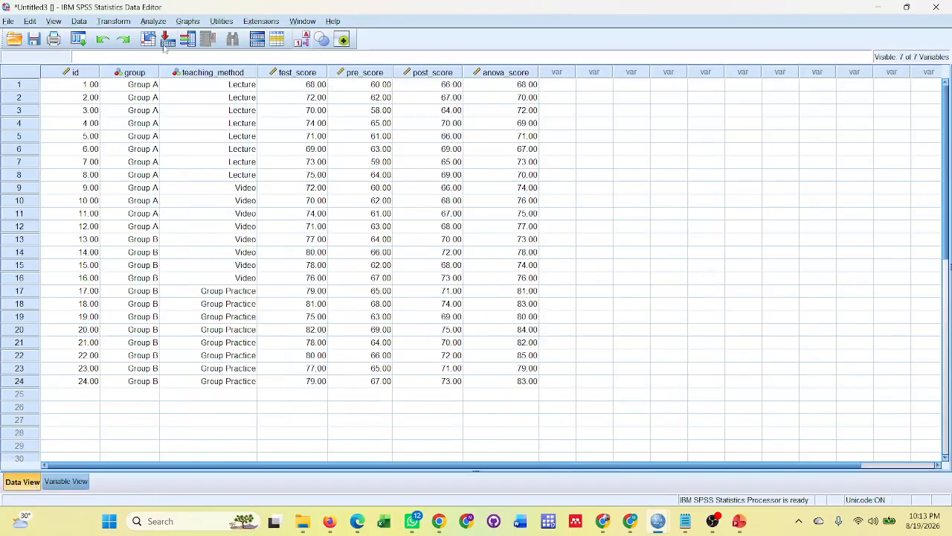
- Reopen the One-Way ANOVA setup and assign Teaching Method as the factor
left_click(152, 21)
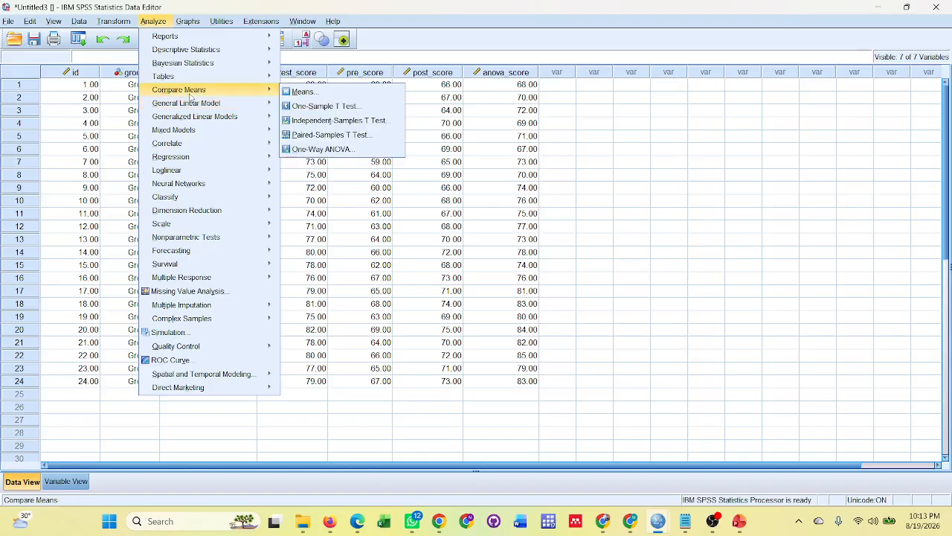
left_click(323, 148)
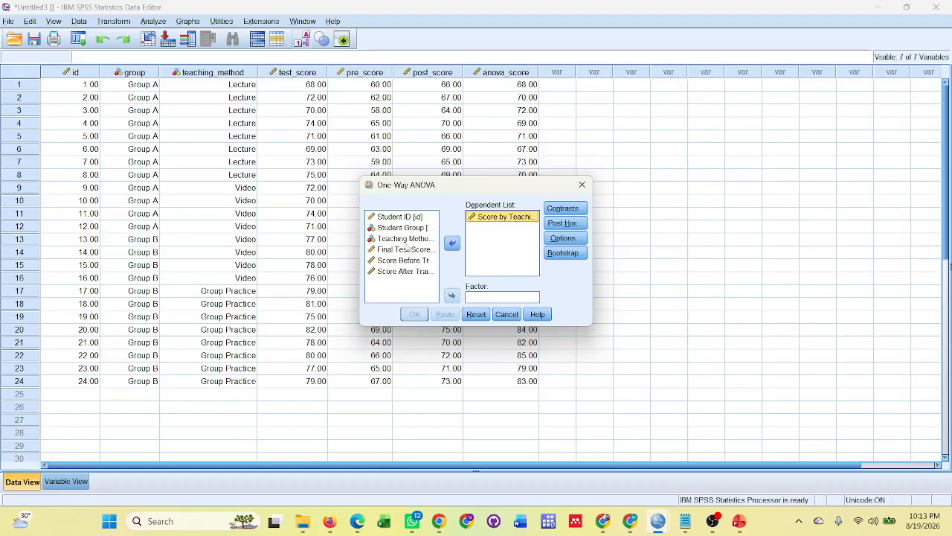
left_click(402, 238)
left_click(452, 296)
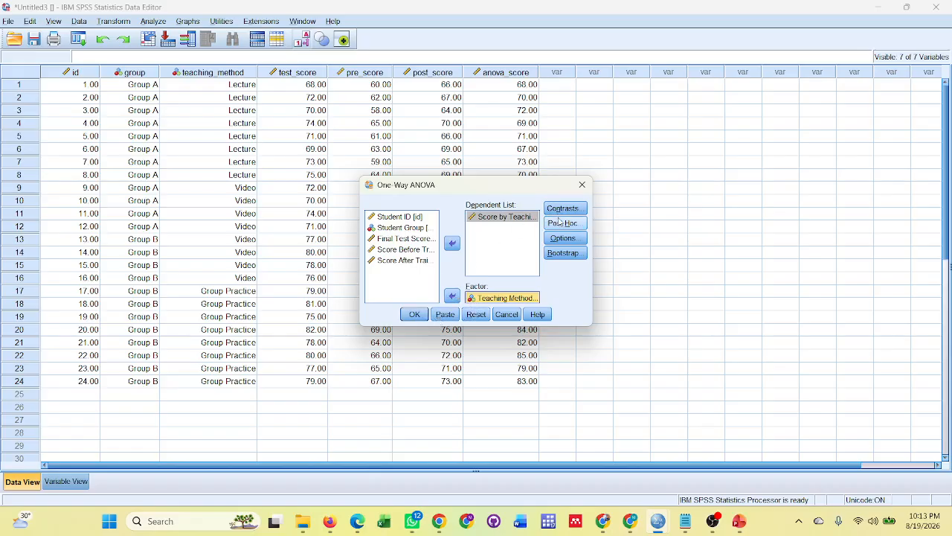
- Request Tukey post hoc comparisons and run the one-way ANOVA
left_click(560, 223)
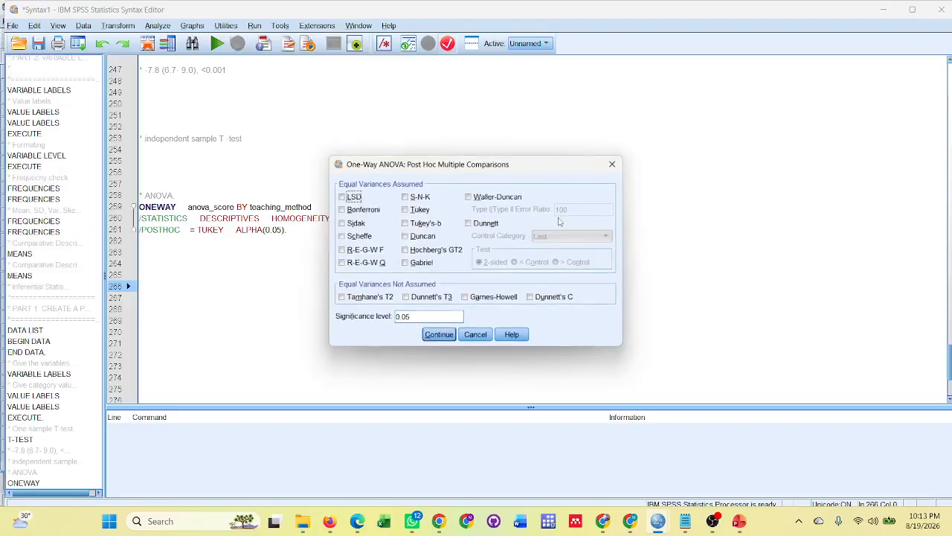
left_click(406, 210)
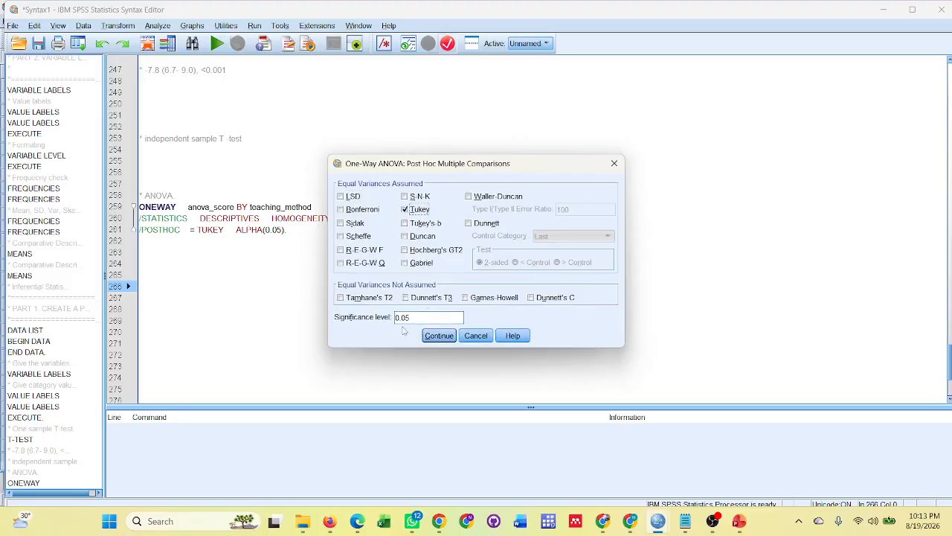
left_click(439, 336)
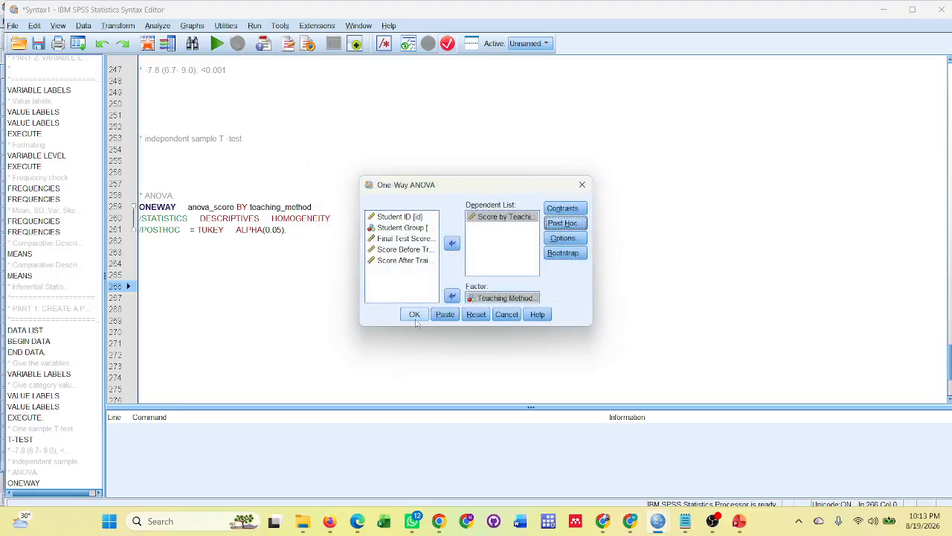
left_click(414, 314)
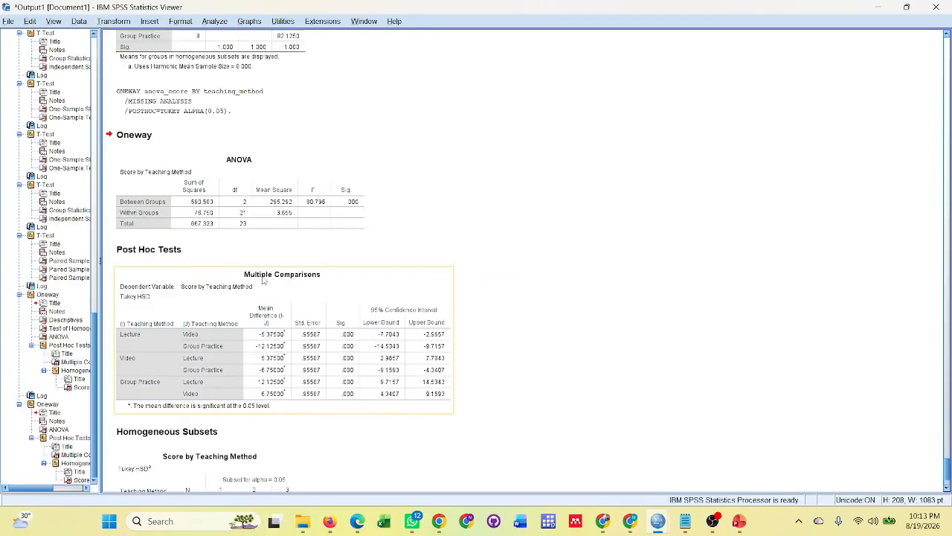
- Review the new ANOVA and Tukey tables, the ONEWAY syntax, and the earlier ANOVA and t-test output
left_click(270, 244)
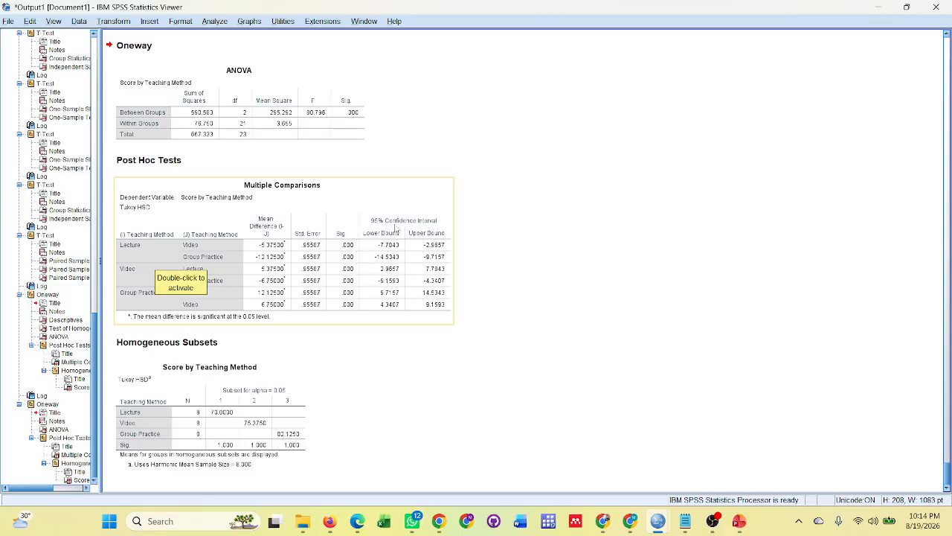
mouse_move(657, 521)
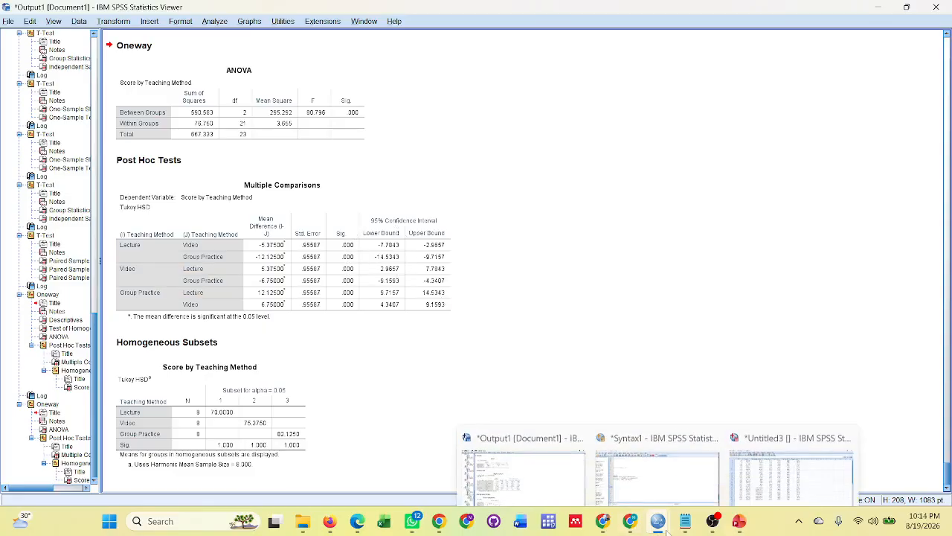
left_click(692, 465)
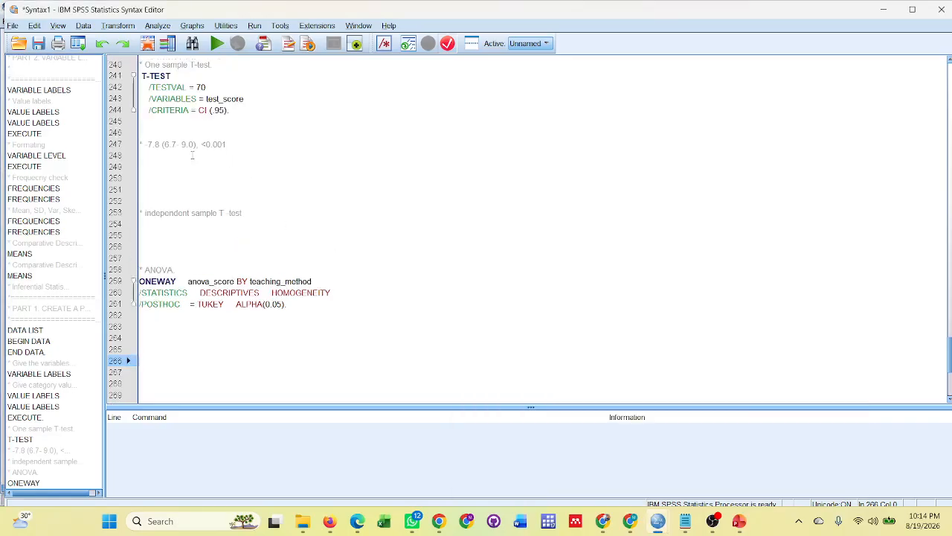
scroll(250, 290, "down", 4)
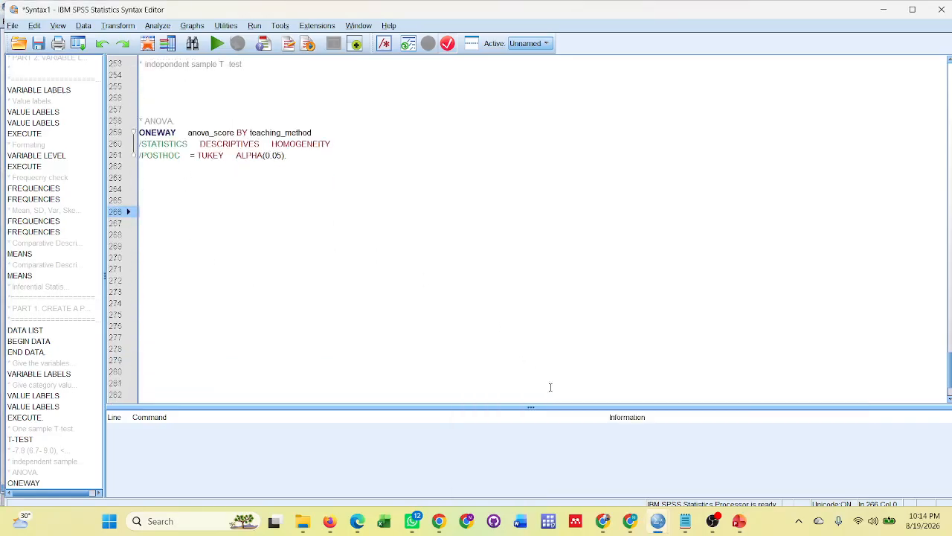
mouse_move(657, 521)
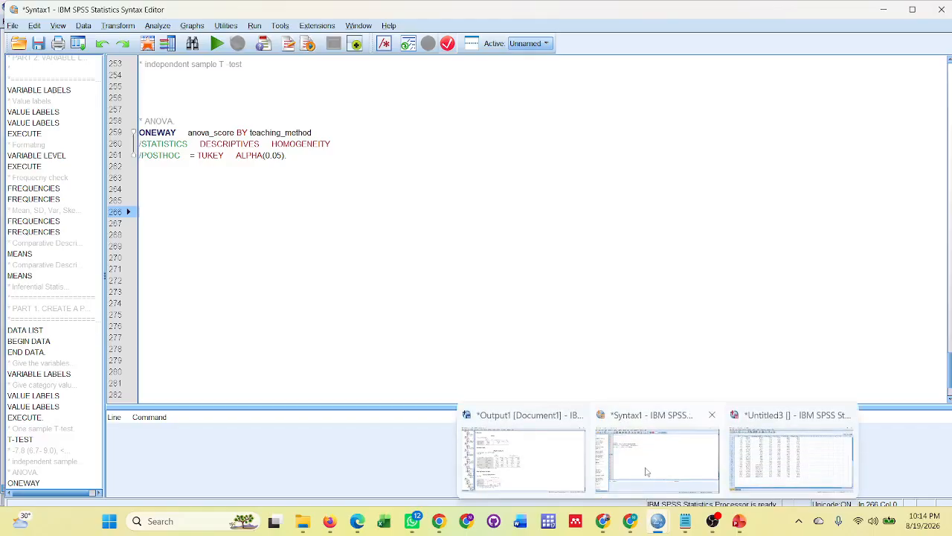
left_click(523, 459)
scroll(275, 285, "up", 15)
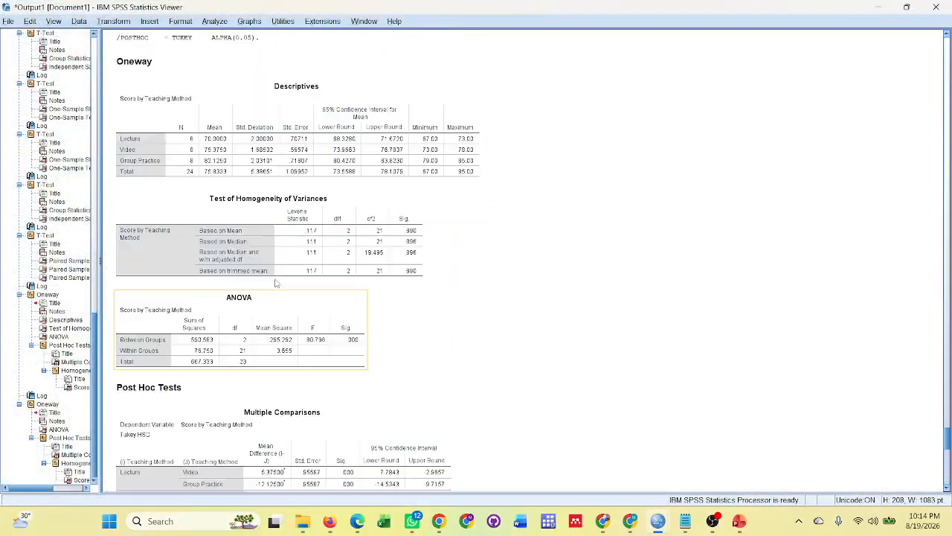
scroll(276, 284, "up", 15)
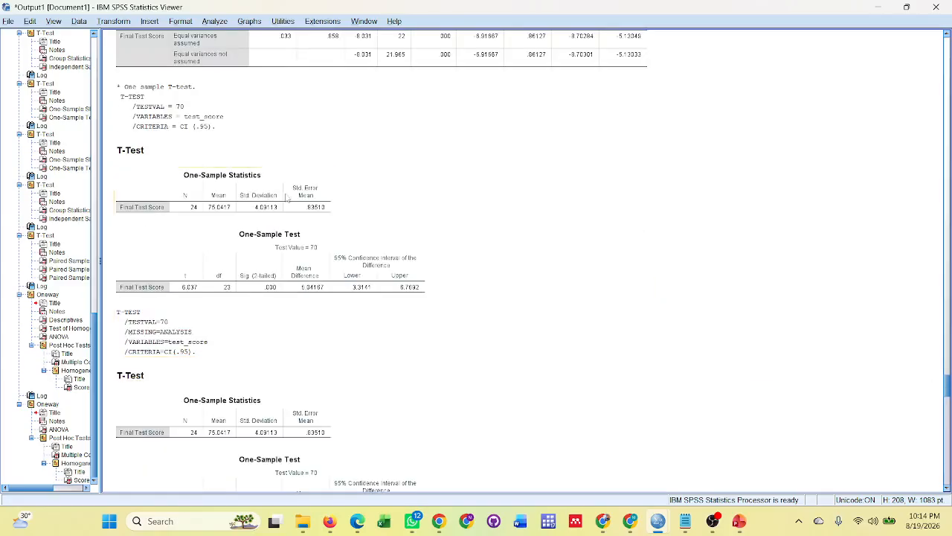
left_click(8, 21)
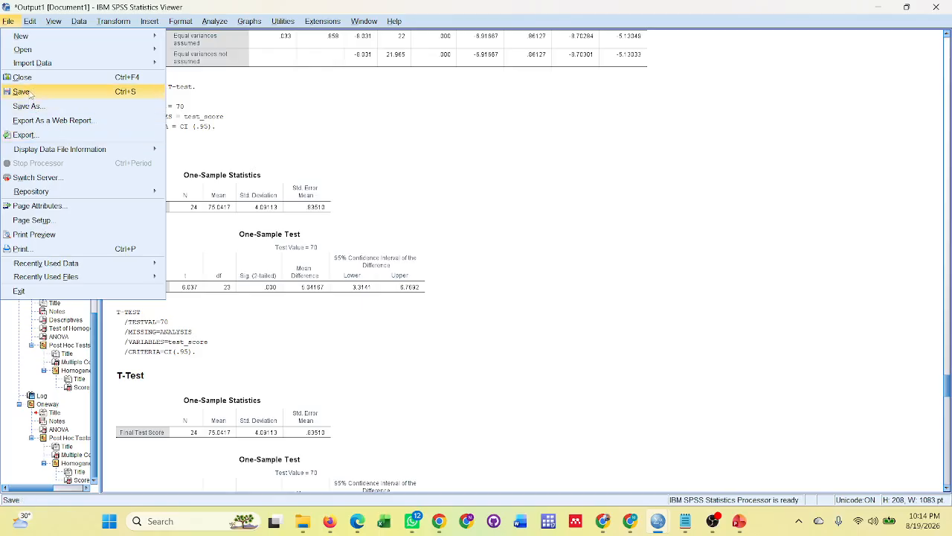
left_click(45, 120)
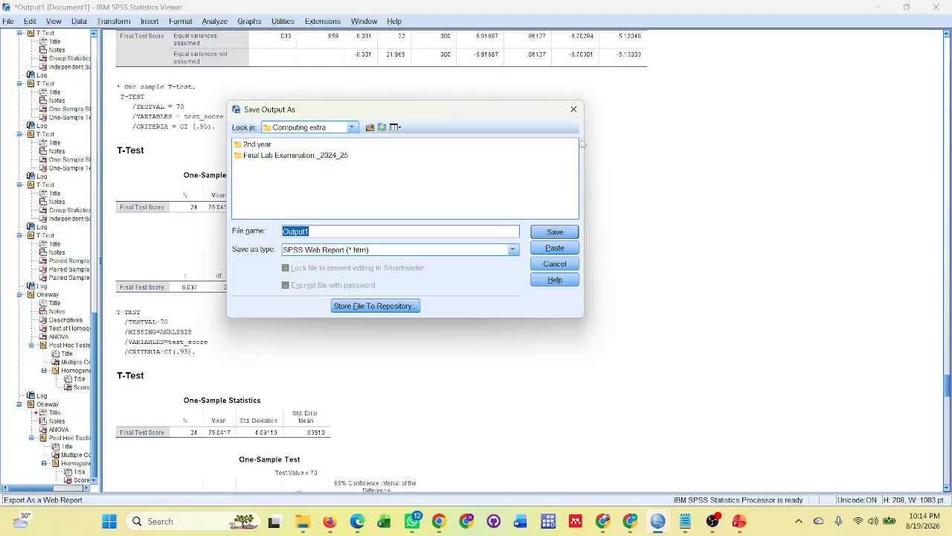
left_click(573, 110)
- Switch to the PowerPoint deck SPSS_Class_1_and_2_Updated.pptx and look through its title, class plan and SPSS basics slides
scroll(431, 318, "up", 15)
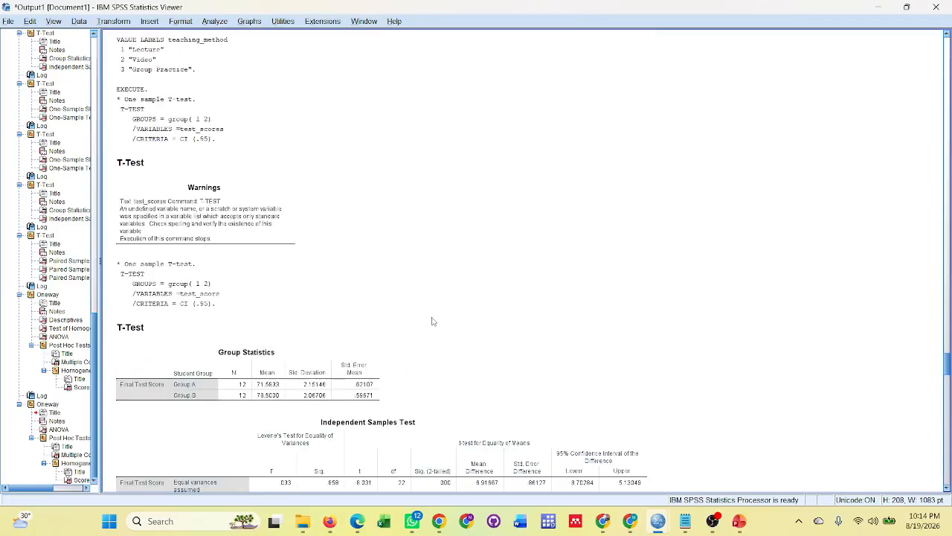
left_click(738, 521)
scroll(947, 388, "up", 2)
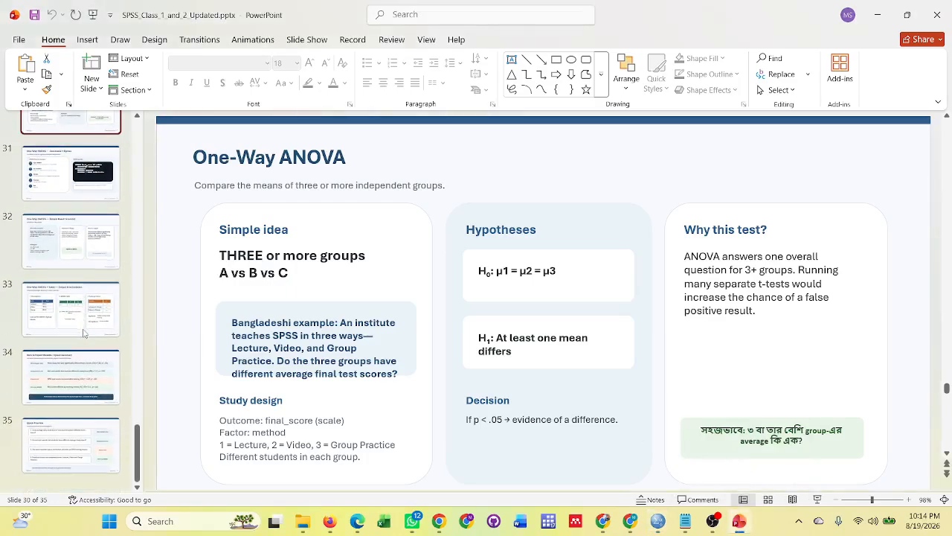
left_click_drag(947, 387, 947, 124)
scroll(631, 287, "down", 1)
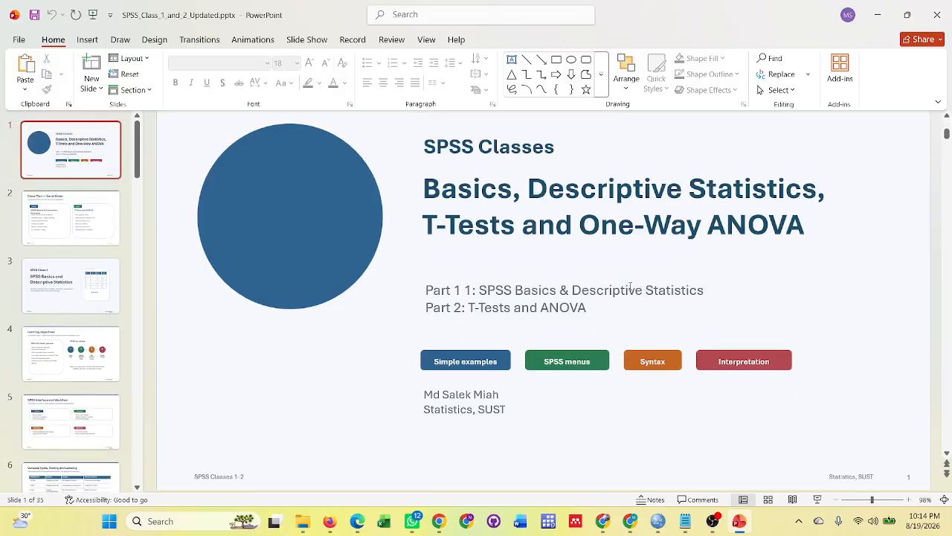
scroll(597, 313, "down", 2)
scroll(575, 349, "down", 10)
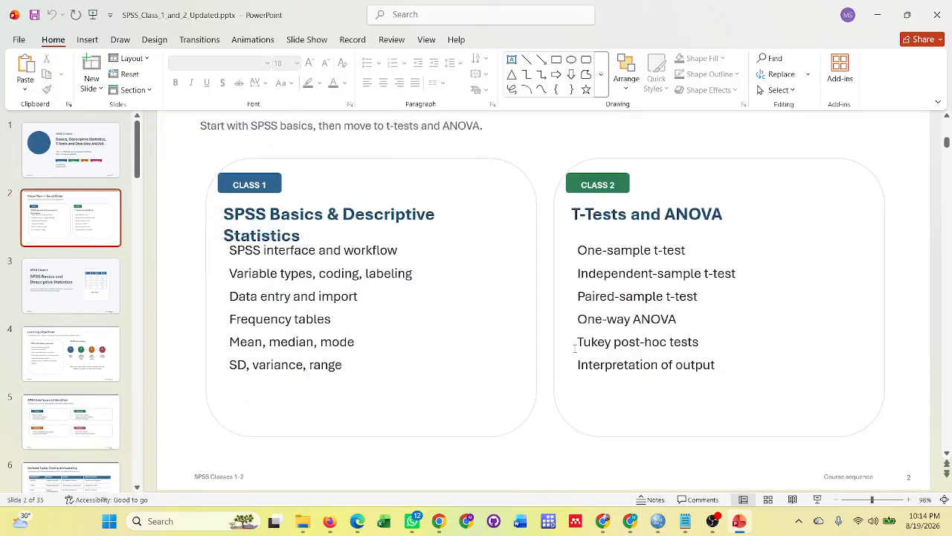
scroll(575, 350, "down", 12)
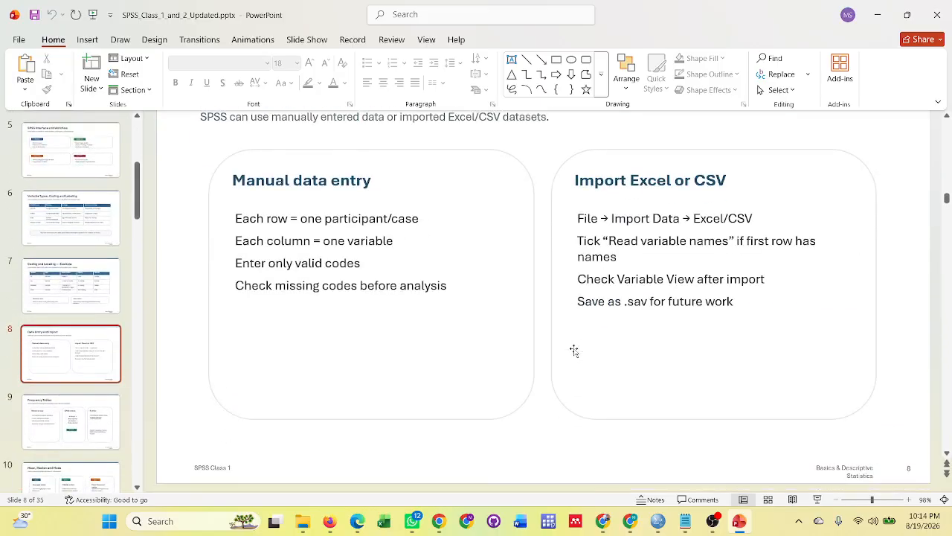
scroll(575, 350, "up", 15)
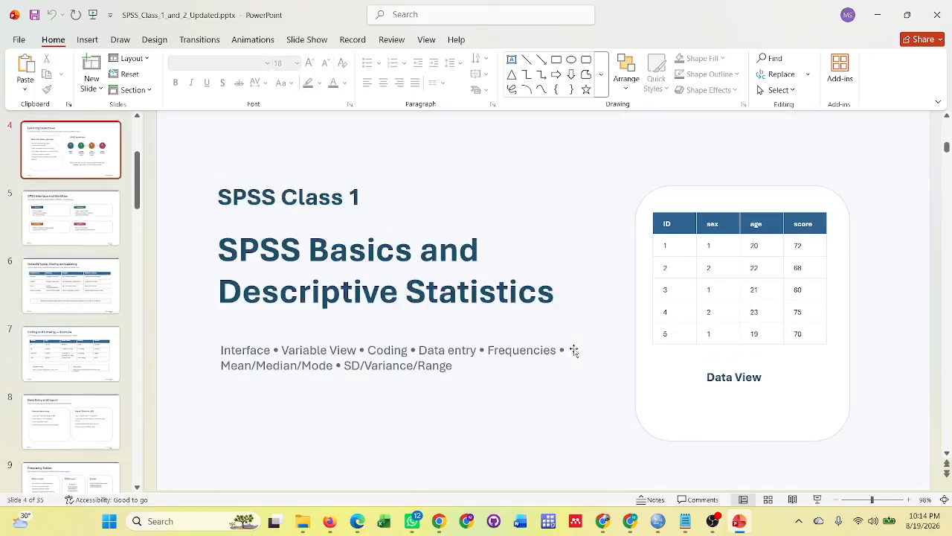